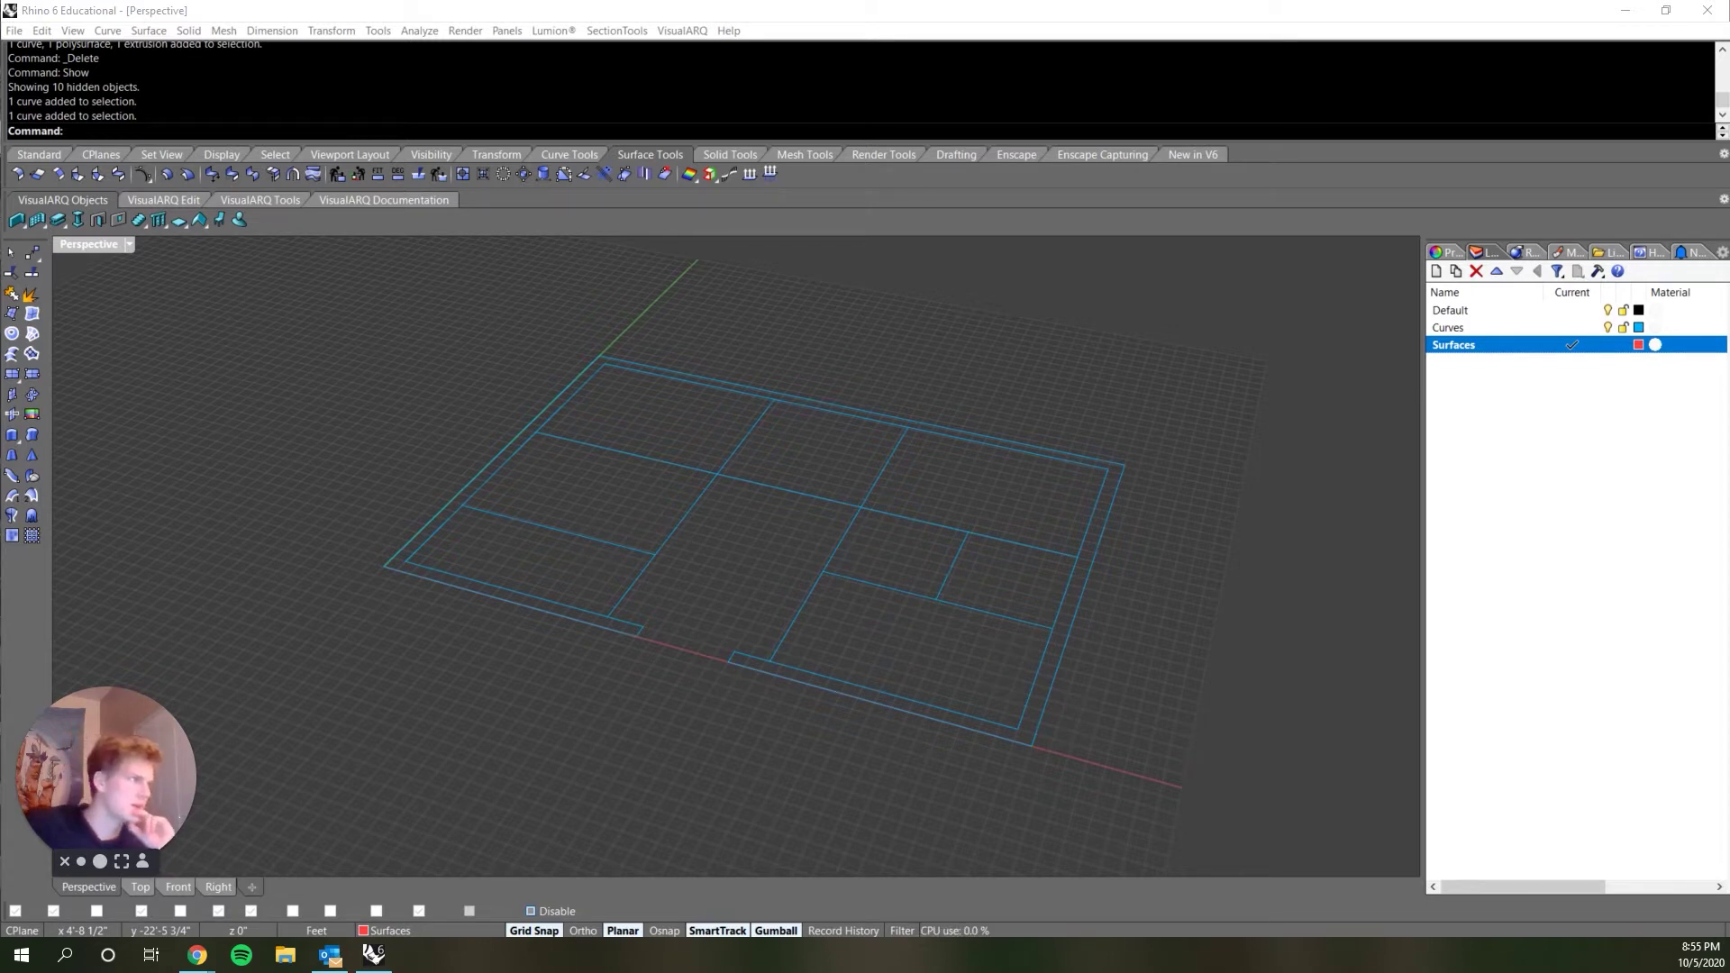
Step: Select the inner perimeter curve of the floor plan with the Surfaces layer current
click(1641, 350)
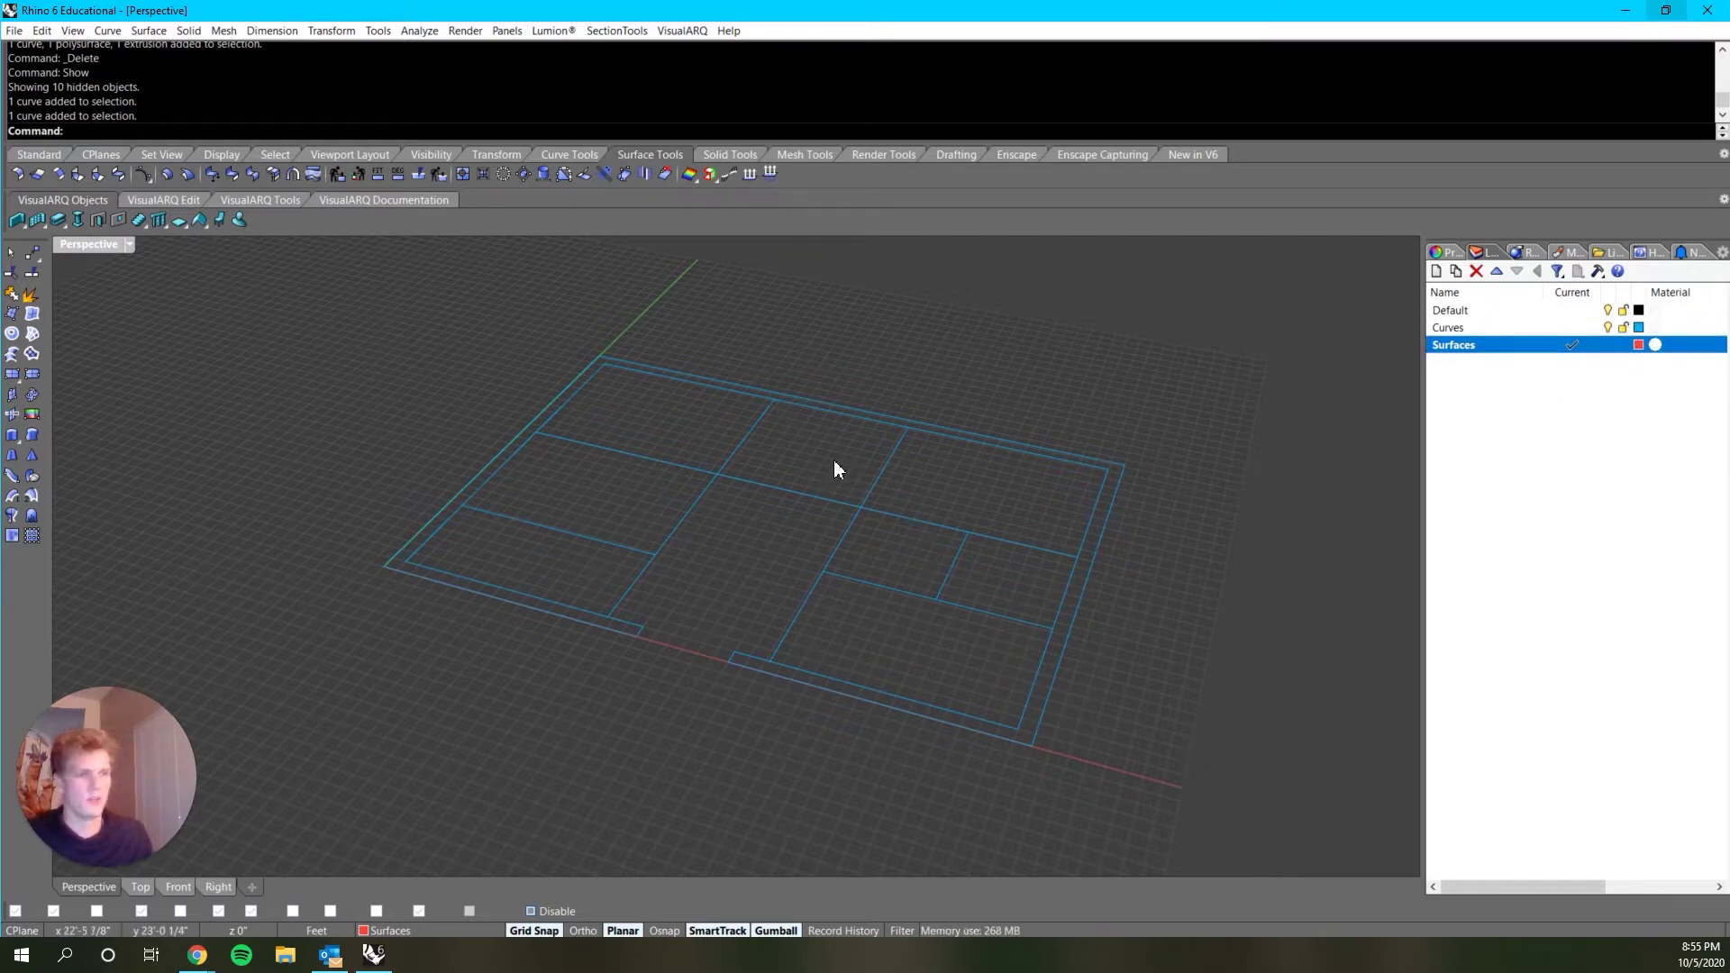
scroll(810, 631, up, 4)
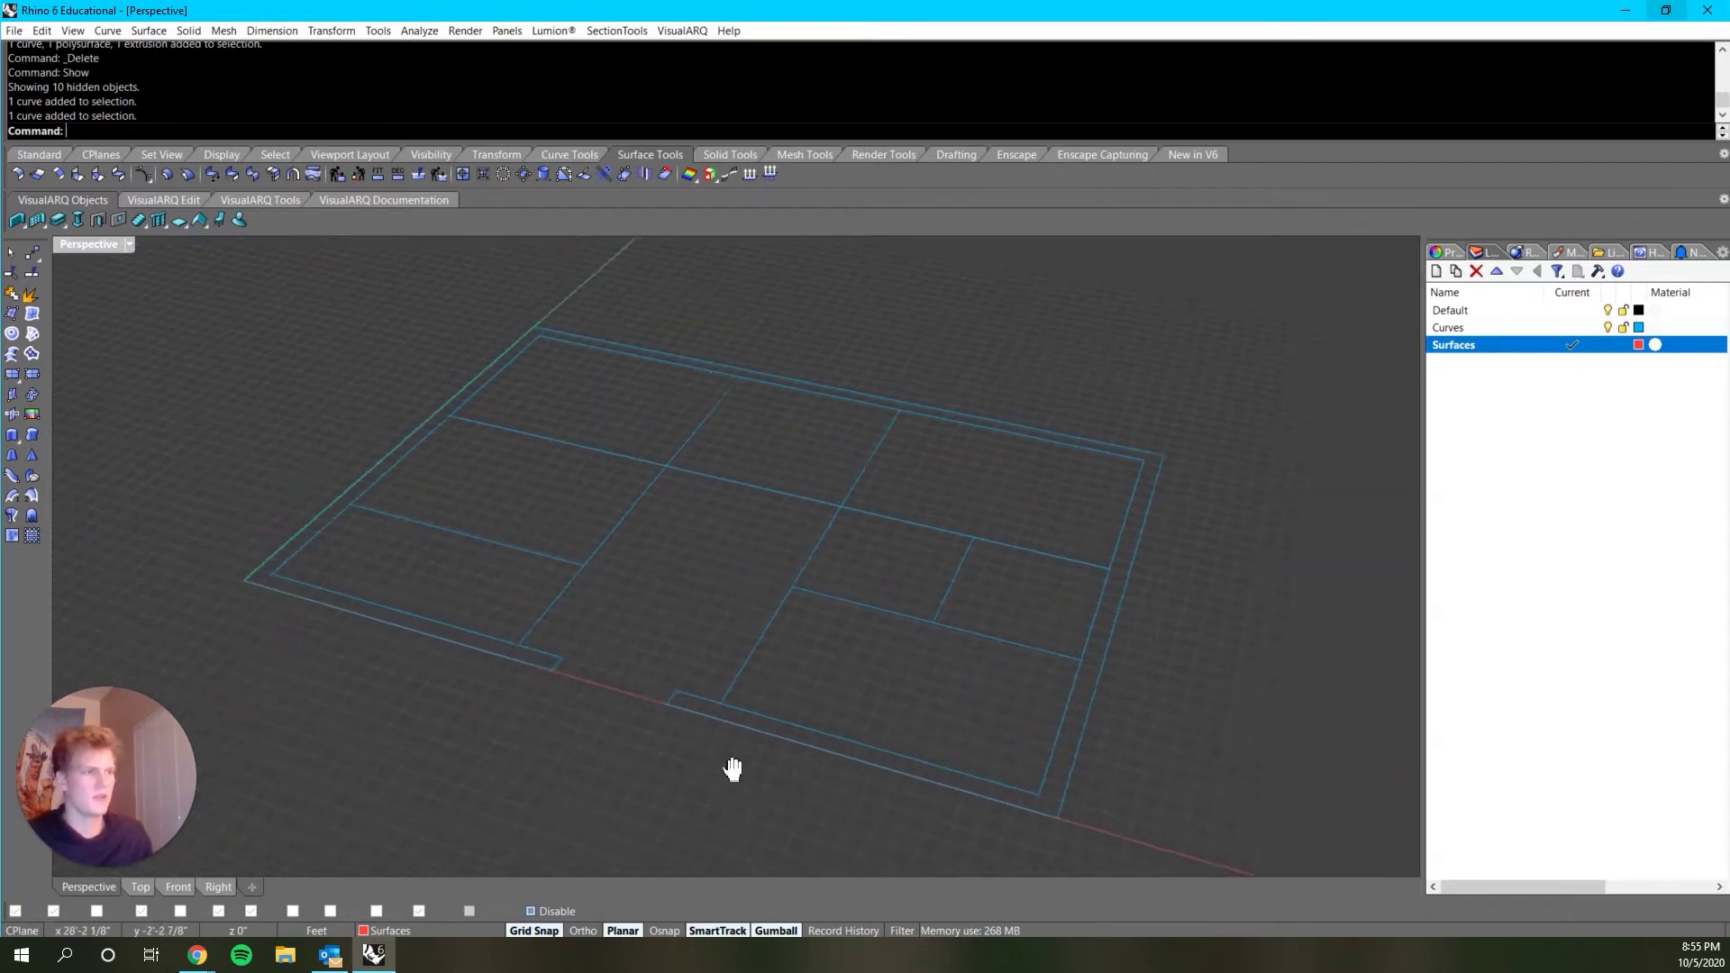
click(762, 639)
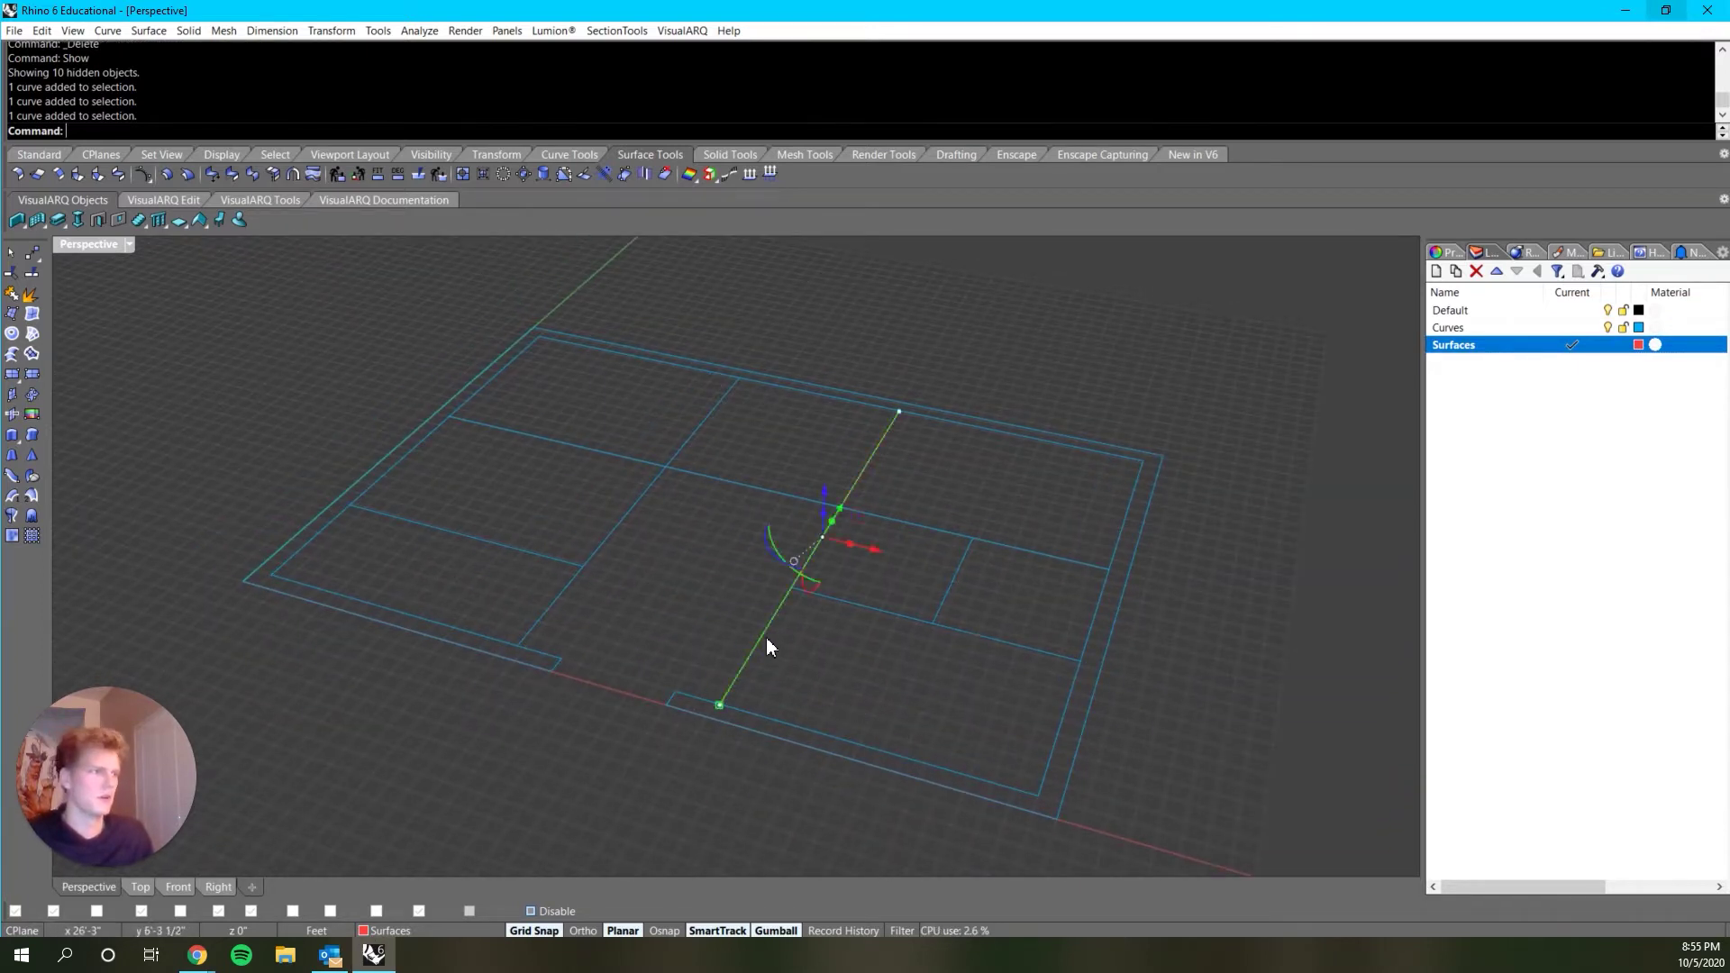
click(634, 690)
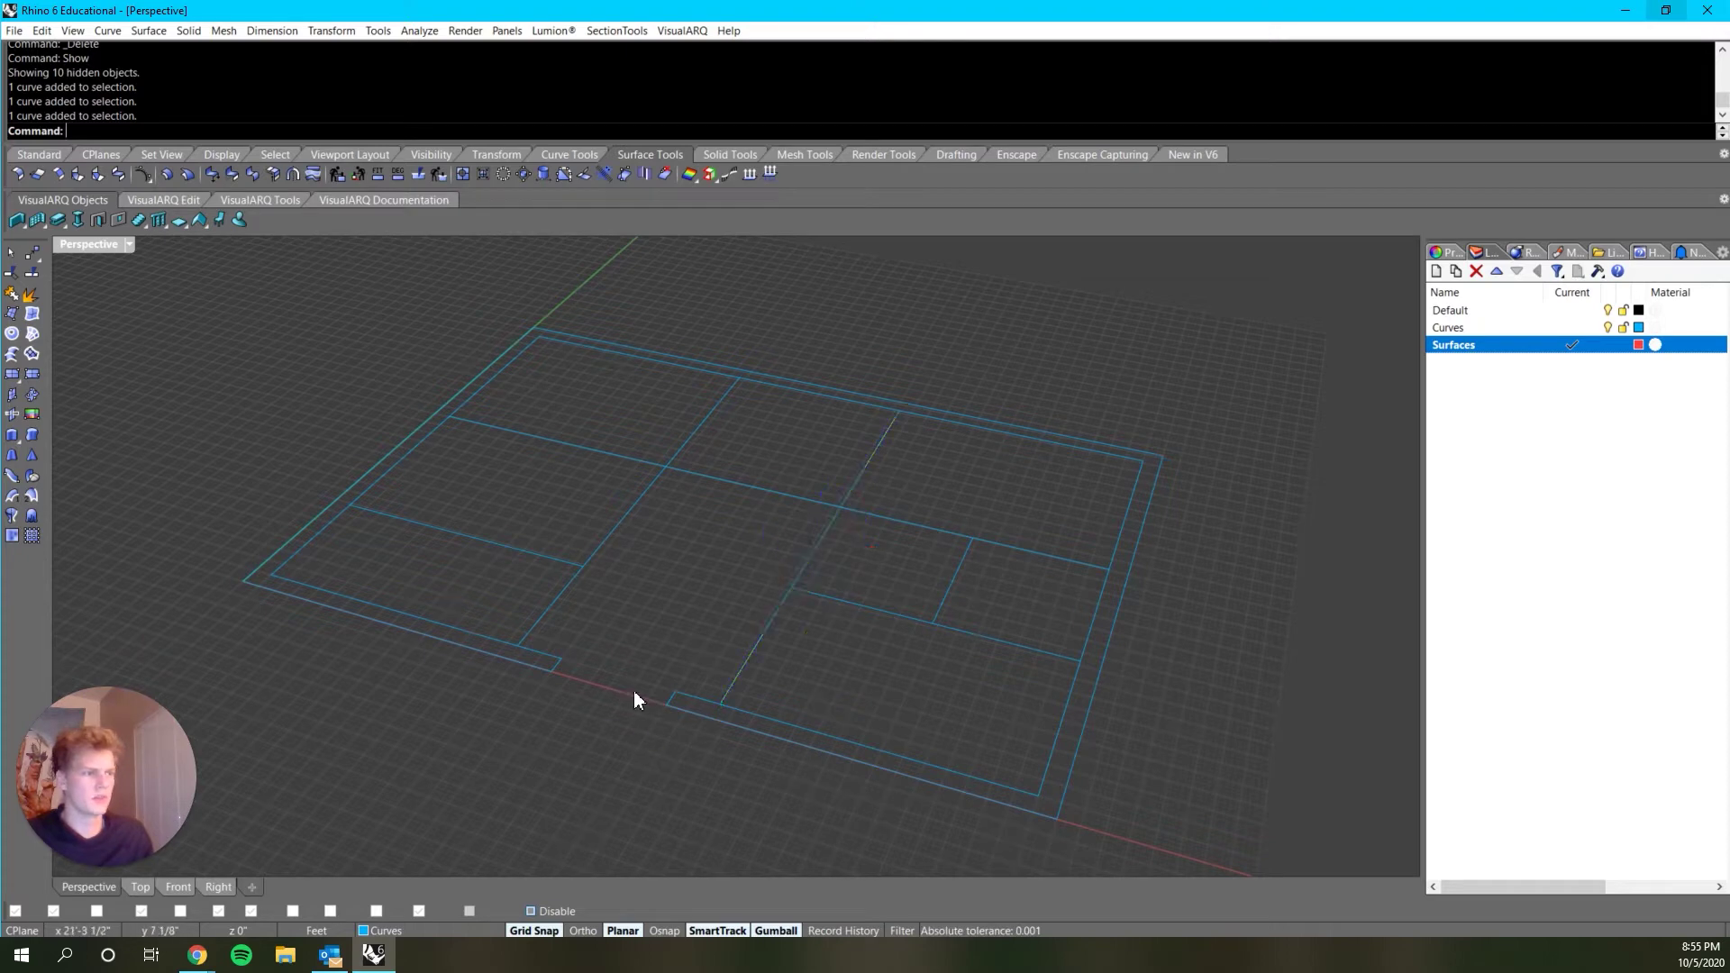
click(841, 742)
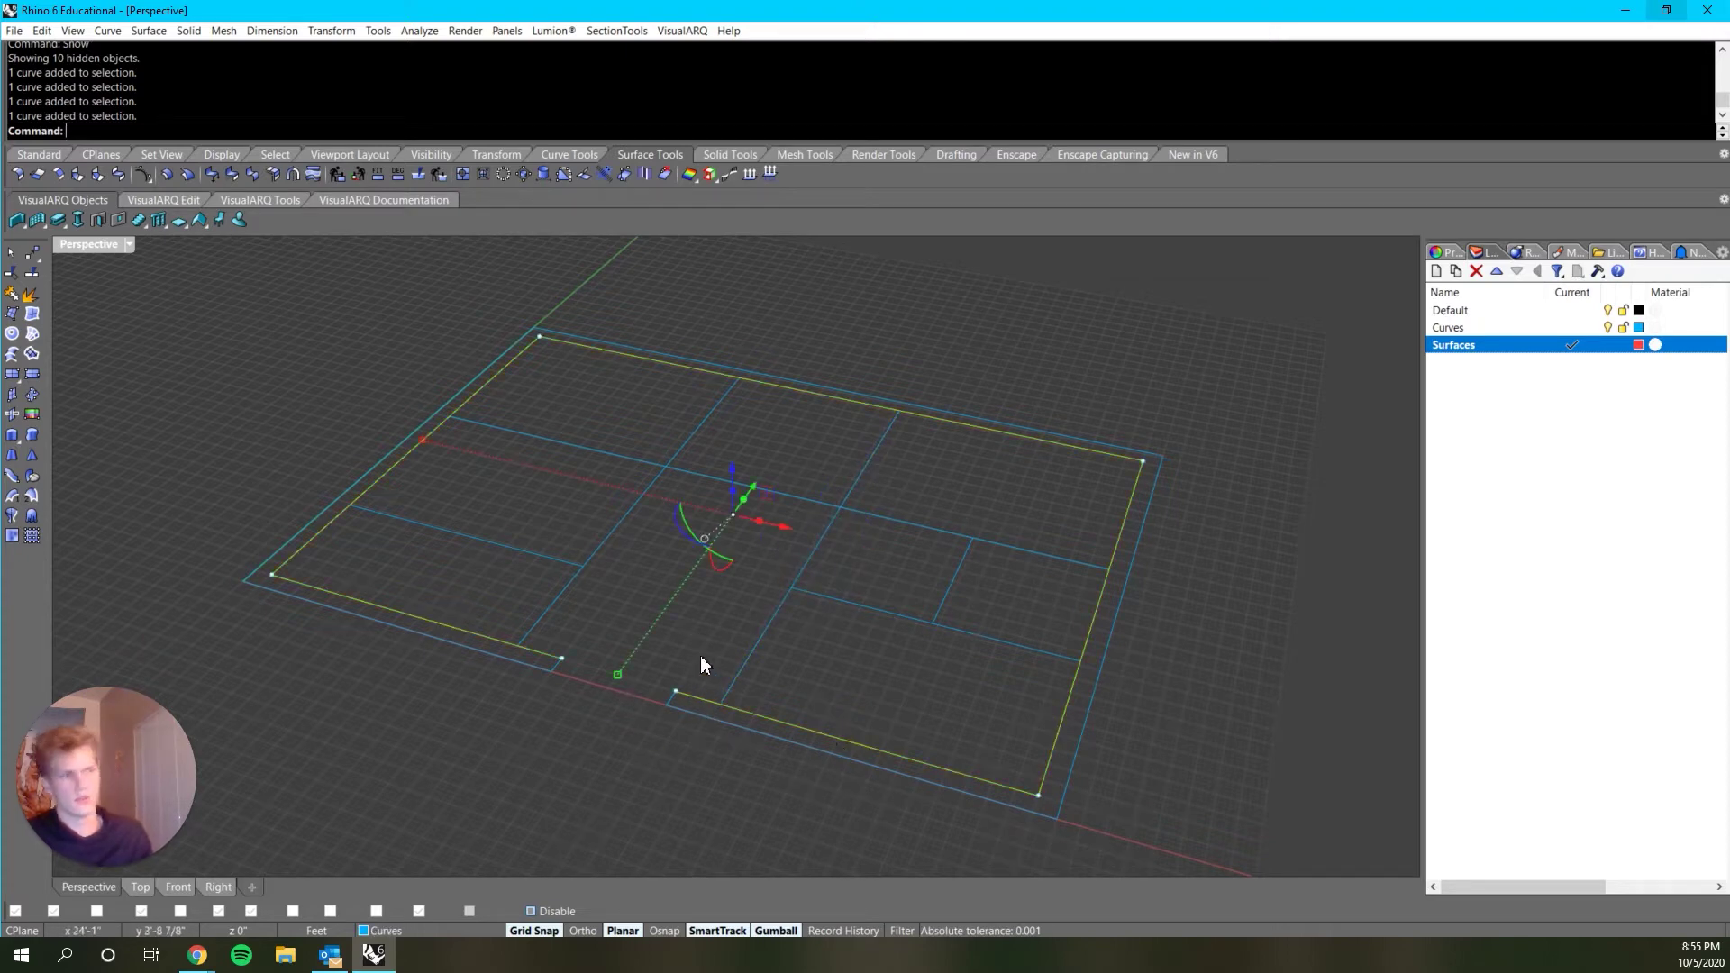
Step: Try extruding the inner perimeter curve 8' upward with ExtrudeCrv, and undo the extrusion
text(E)
key(BackSpace)
key(BackSpace)
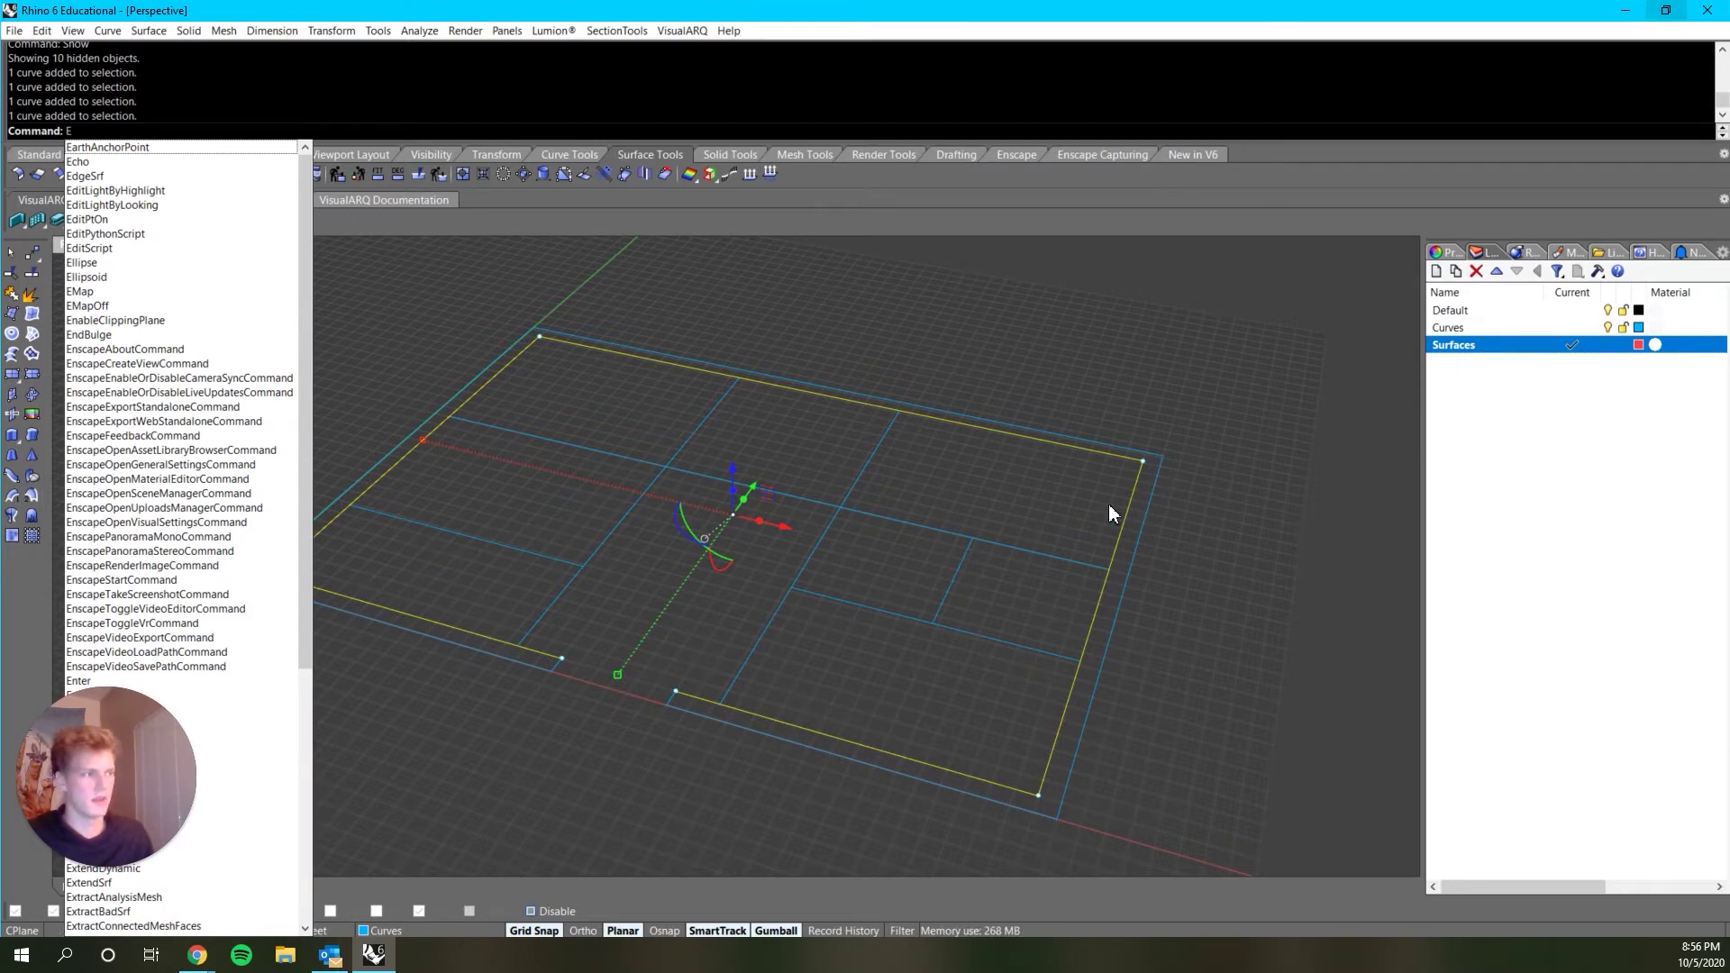
text(xtrudeCrv)
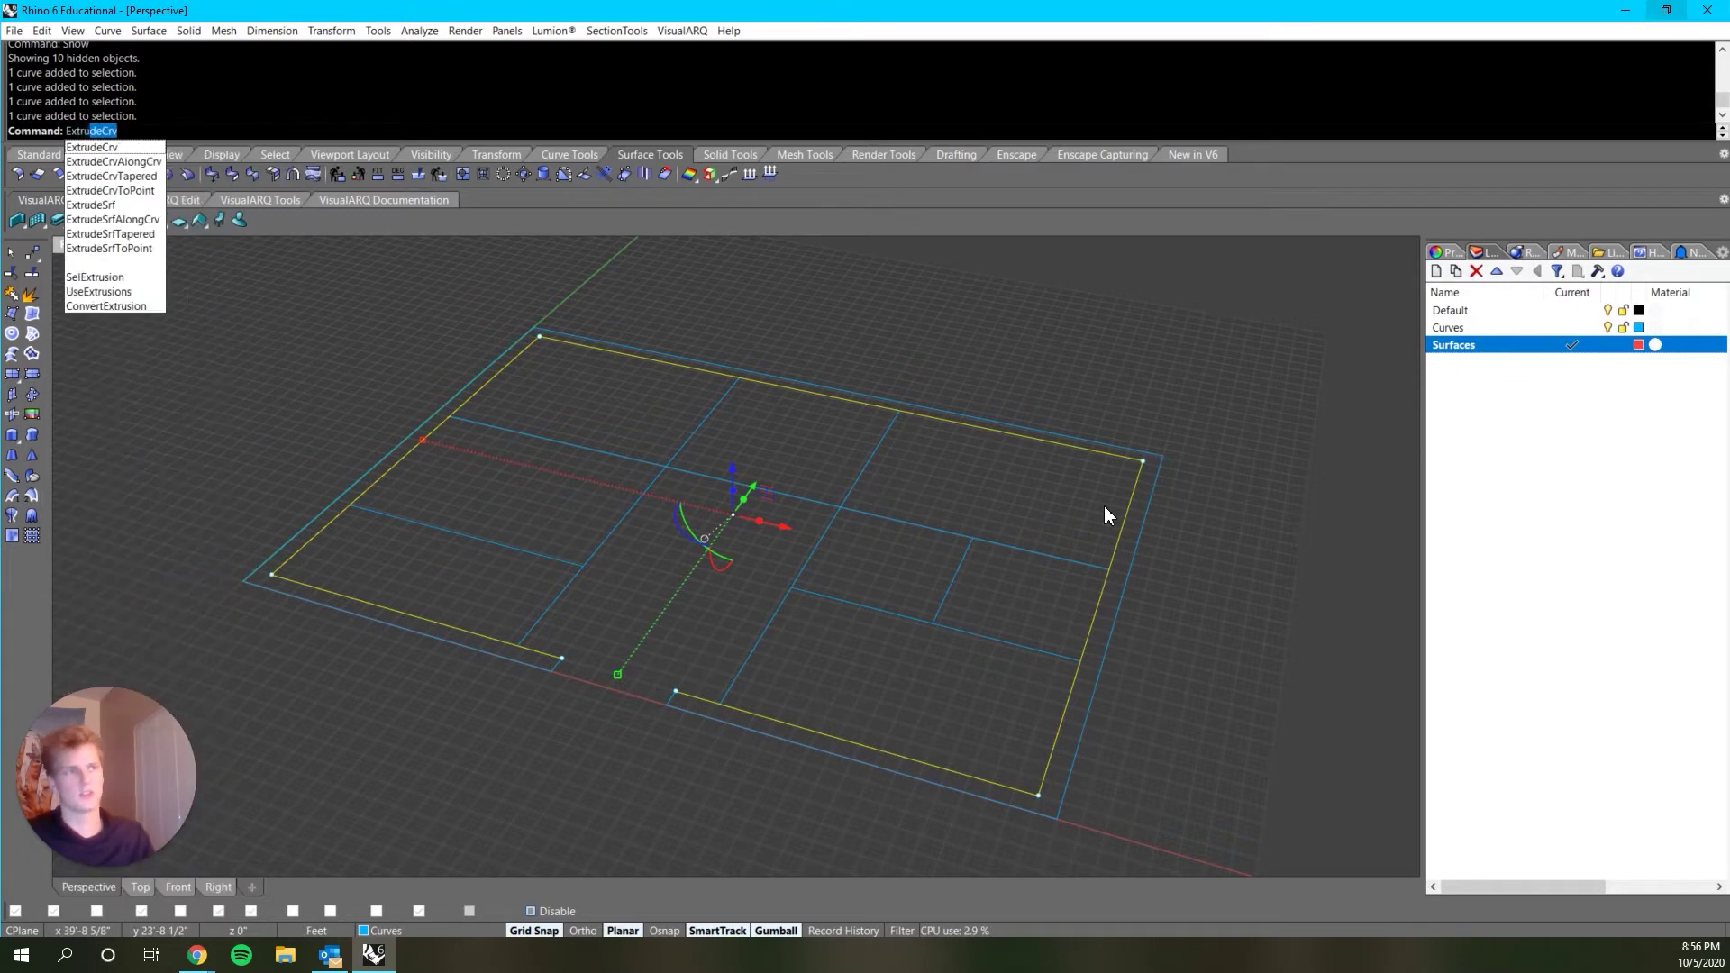
key(Return)
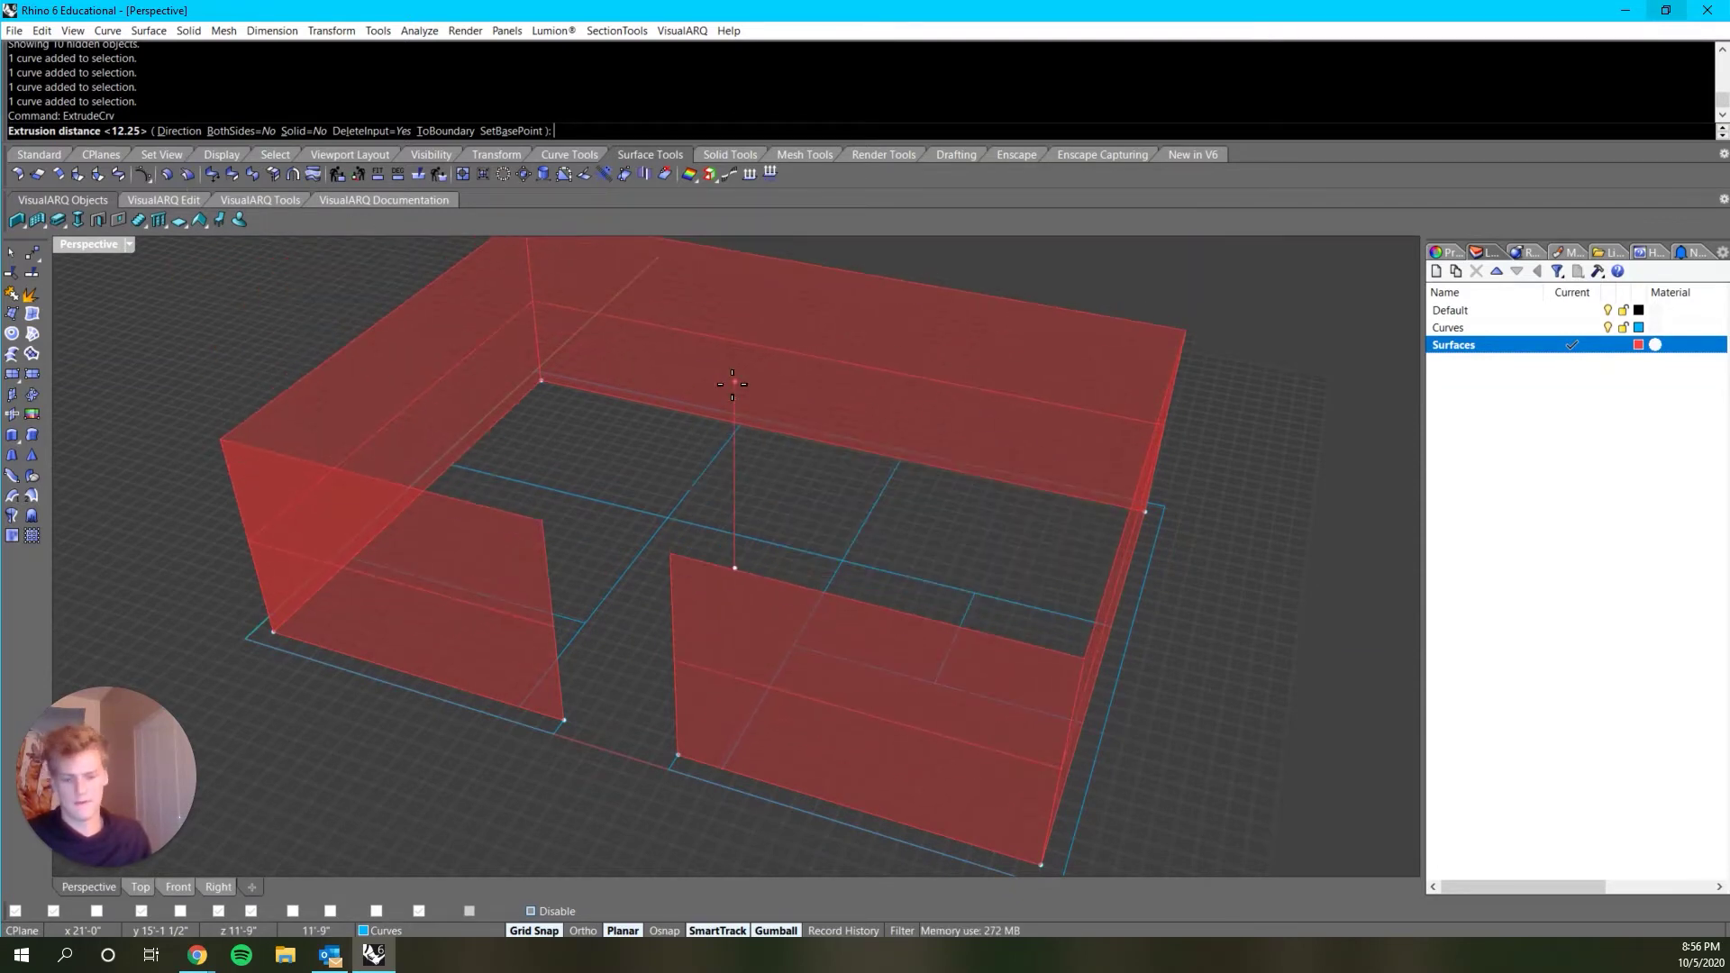
text(8')
key(Return)
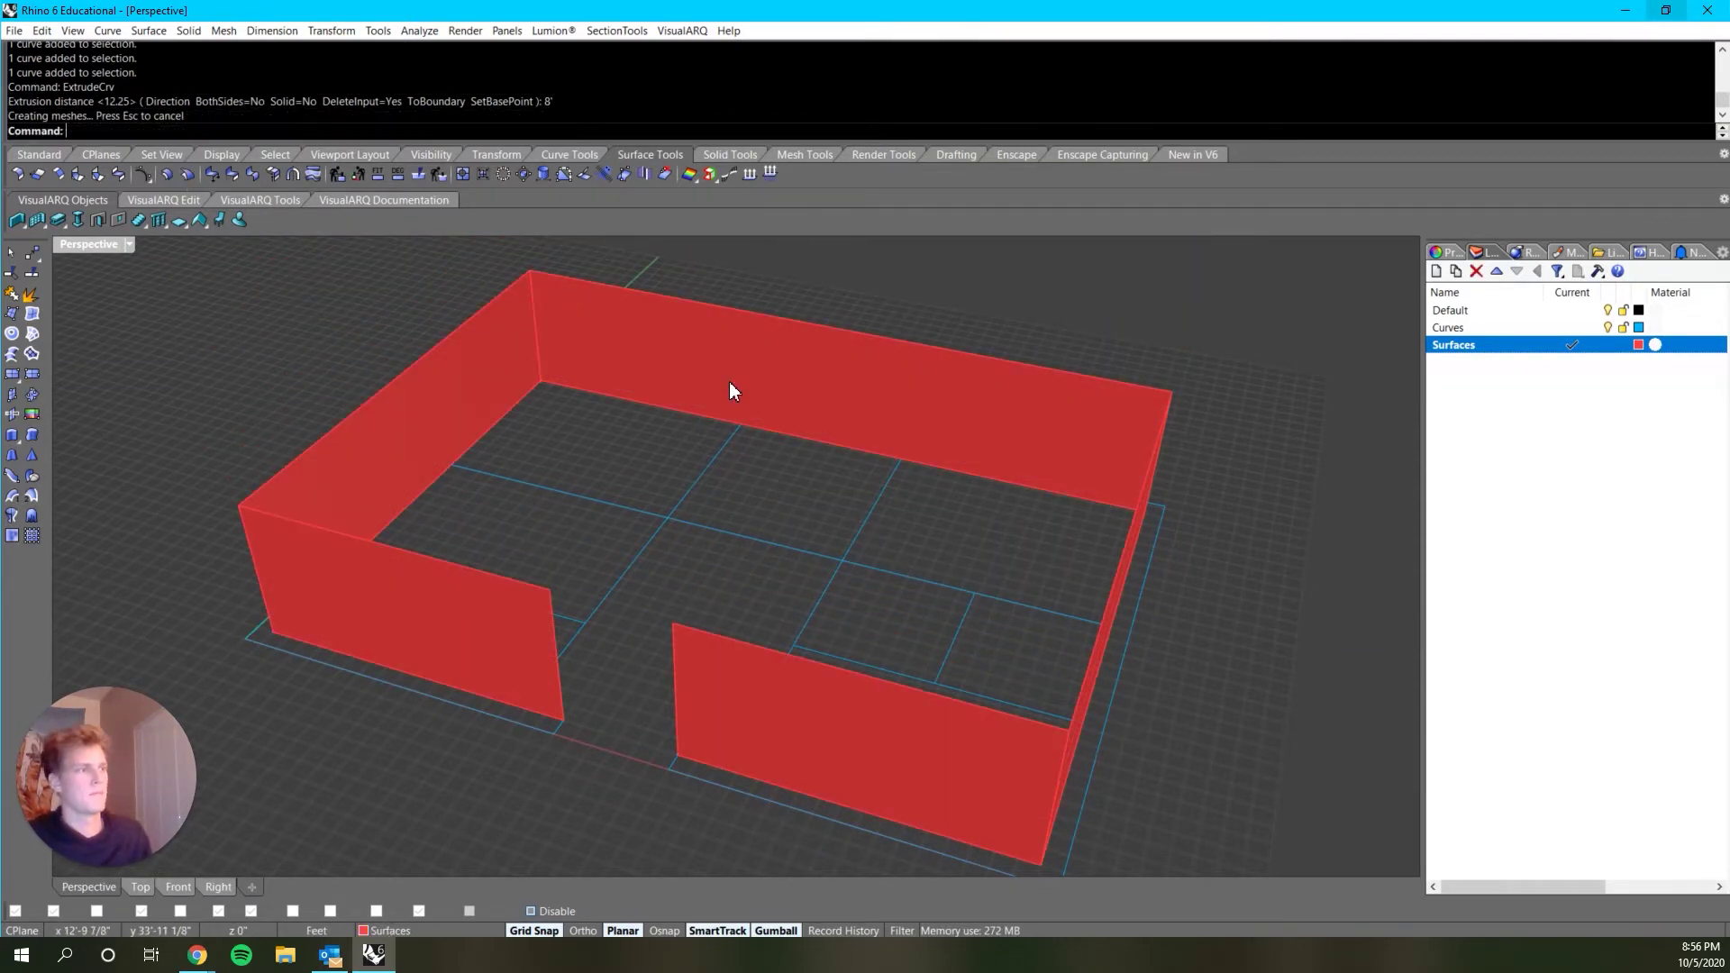
mouse_move(728, 381)
right_down()
mouse_move(884, 502)
mouse_move(890, 459)
mouse_move(938, 514)
mouse_move(930, 499)
mouse_move(876, 506)
right_up()
key(ctrl+z)
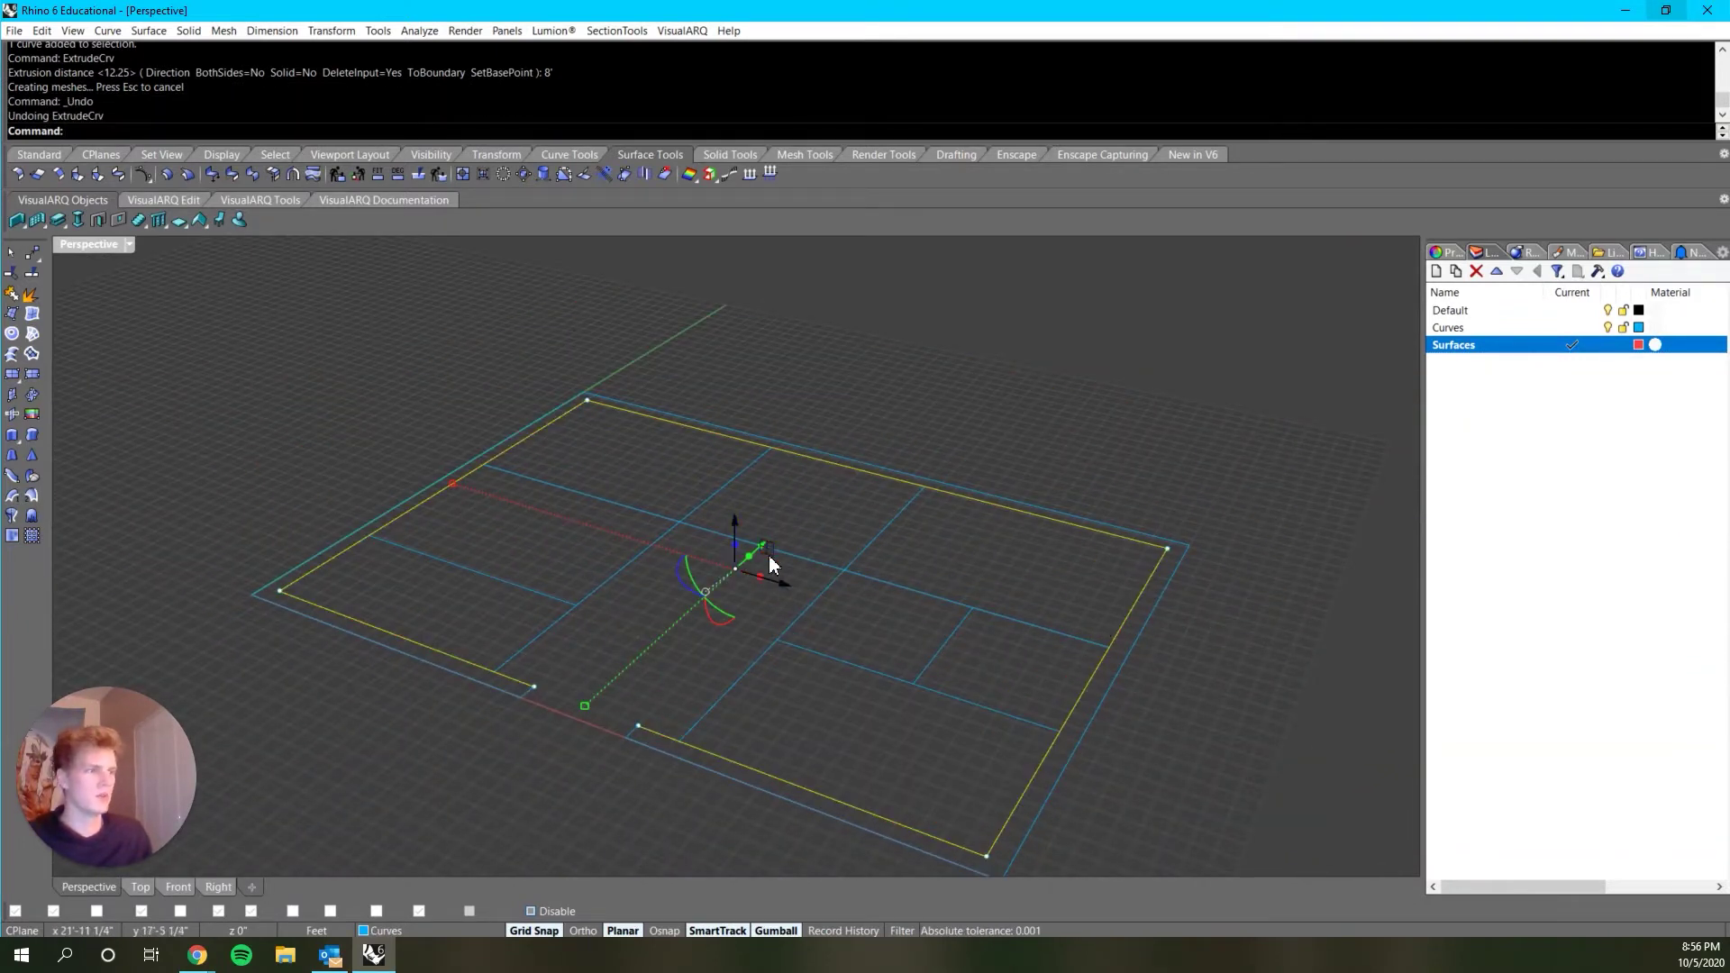
Step: Try extruding the inner perimeter curve vertically by an exact distance using the gumball, and undo it
scroll(743, 554, up, 5)
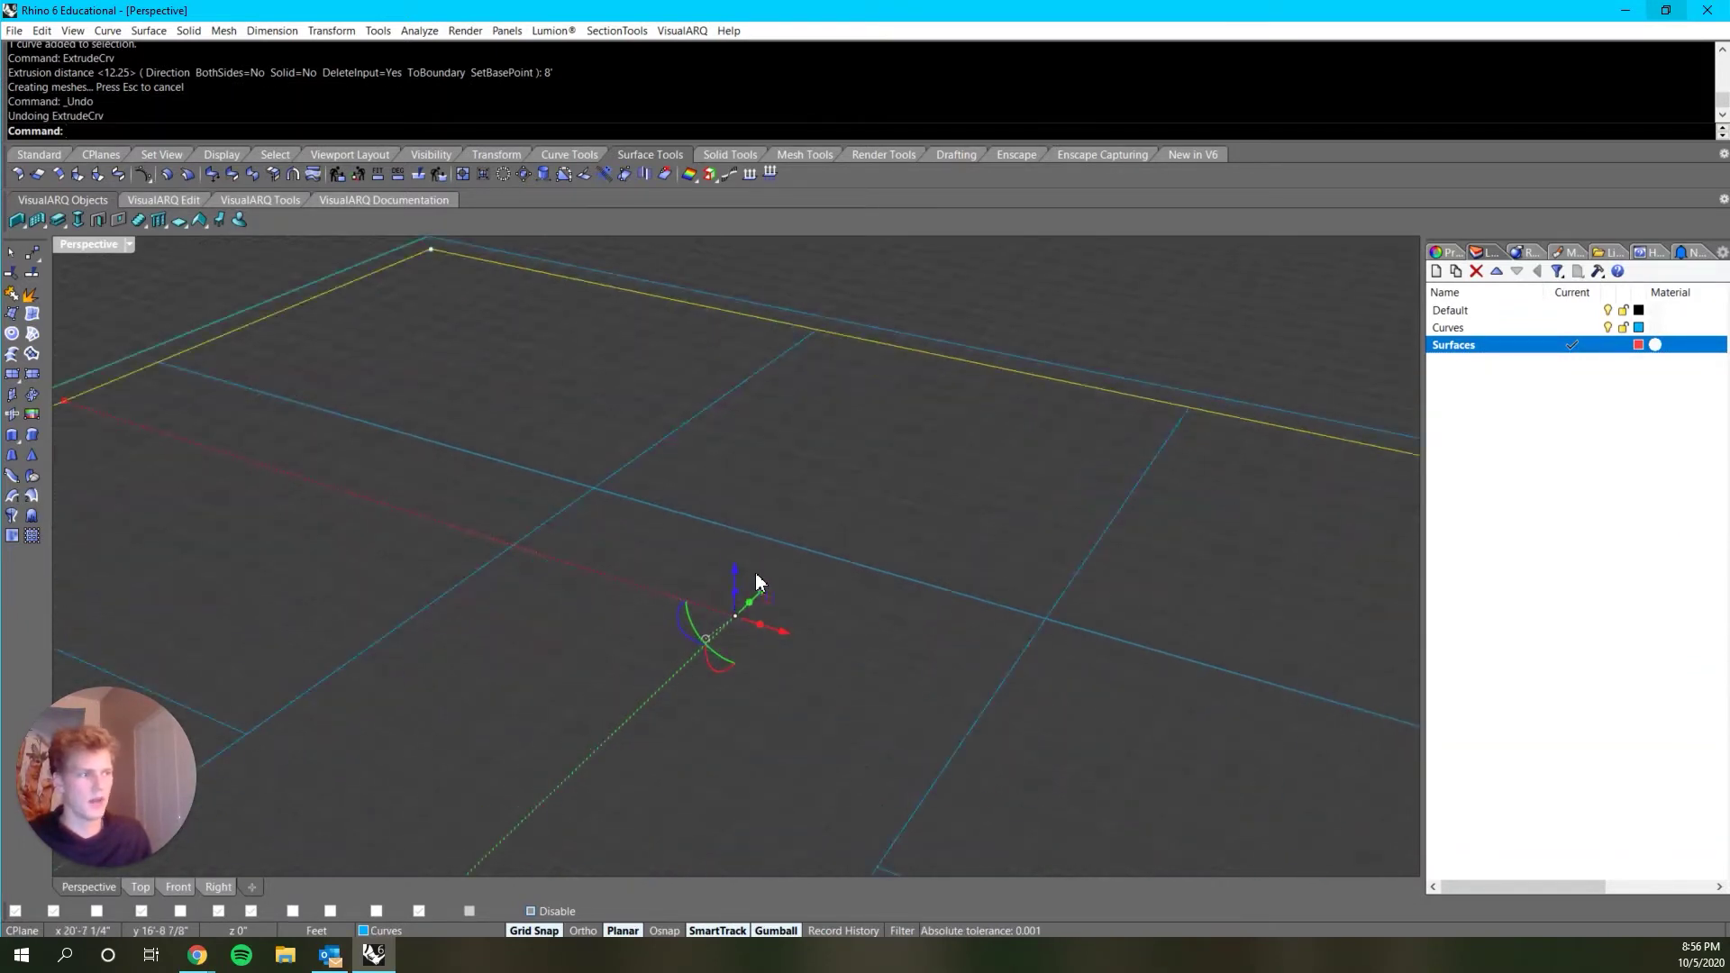
click(737, 602)
scroll(737, 604, down, 1)
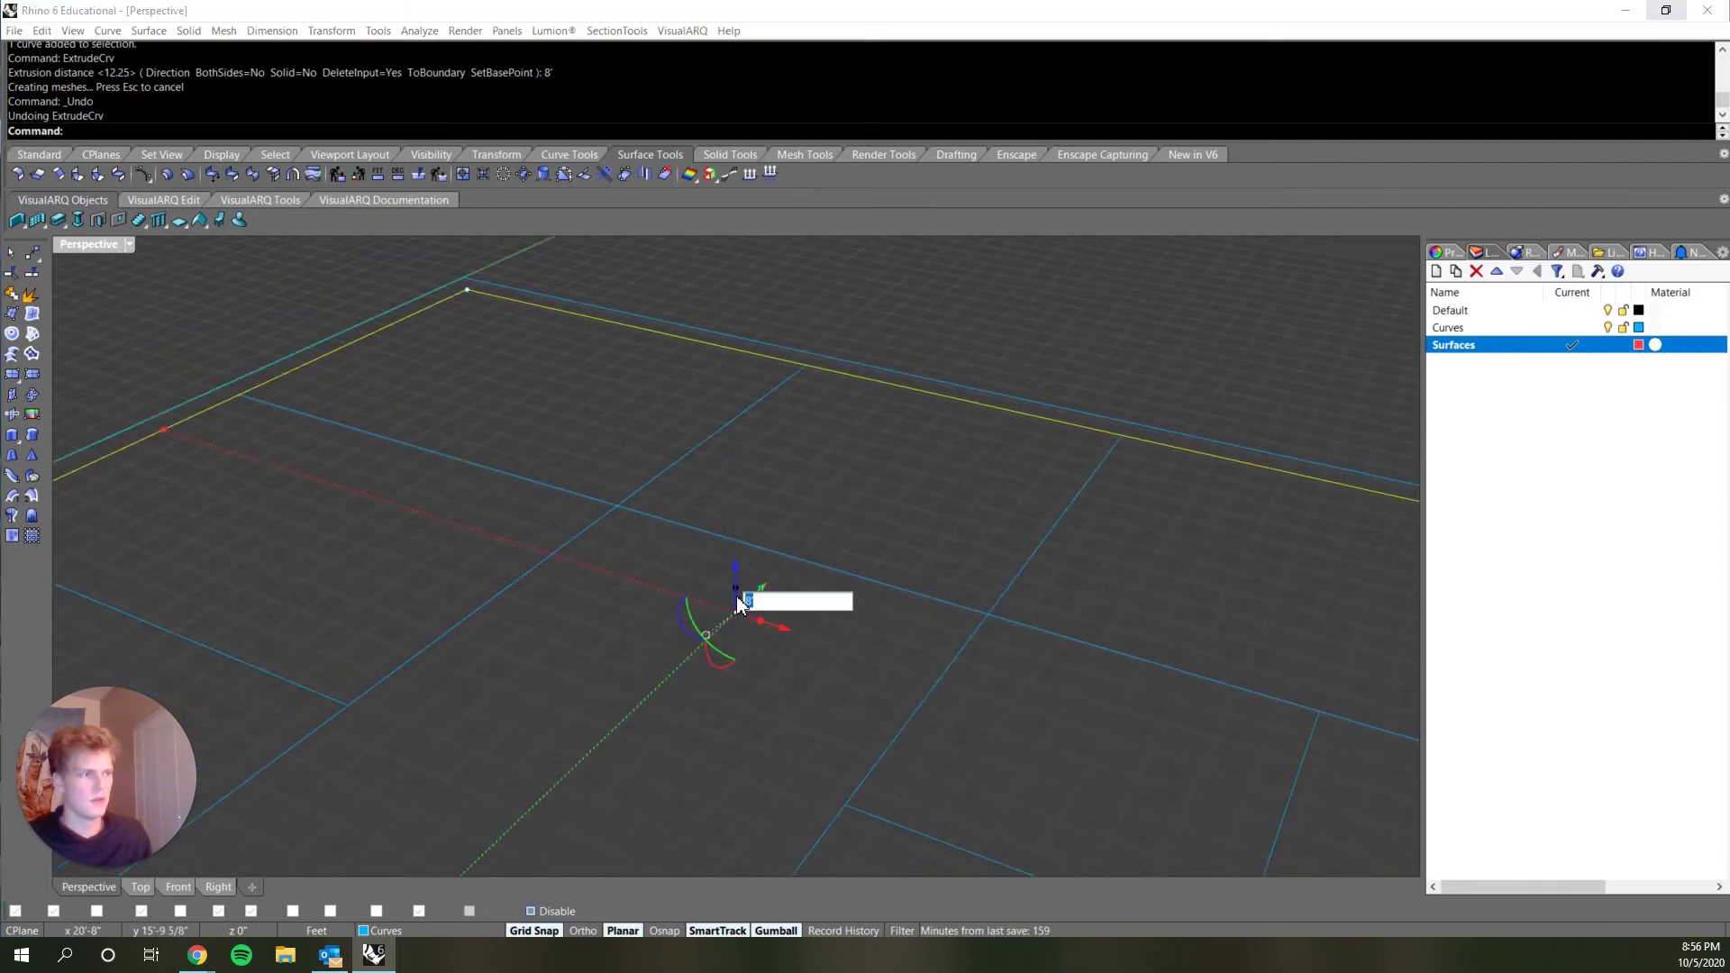
key(Return)
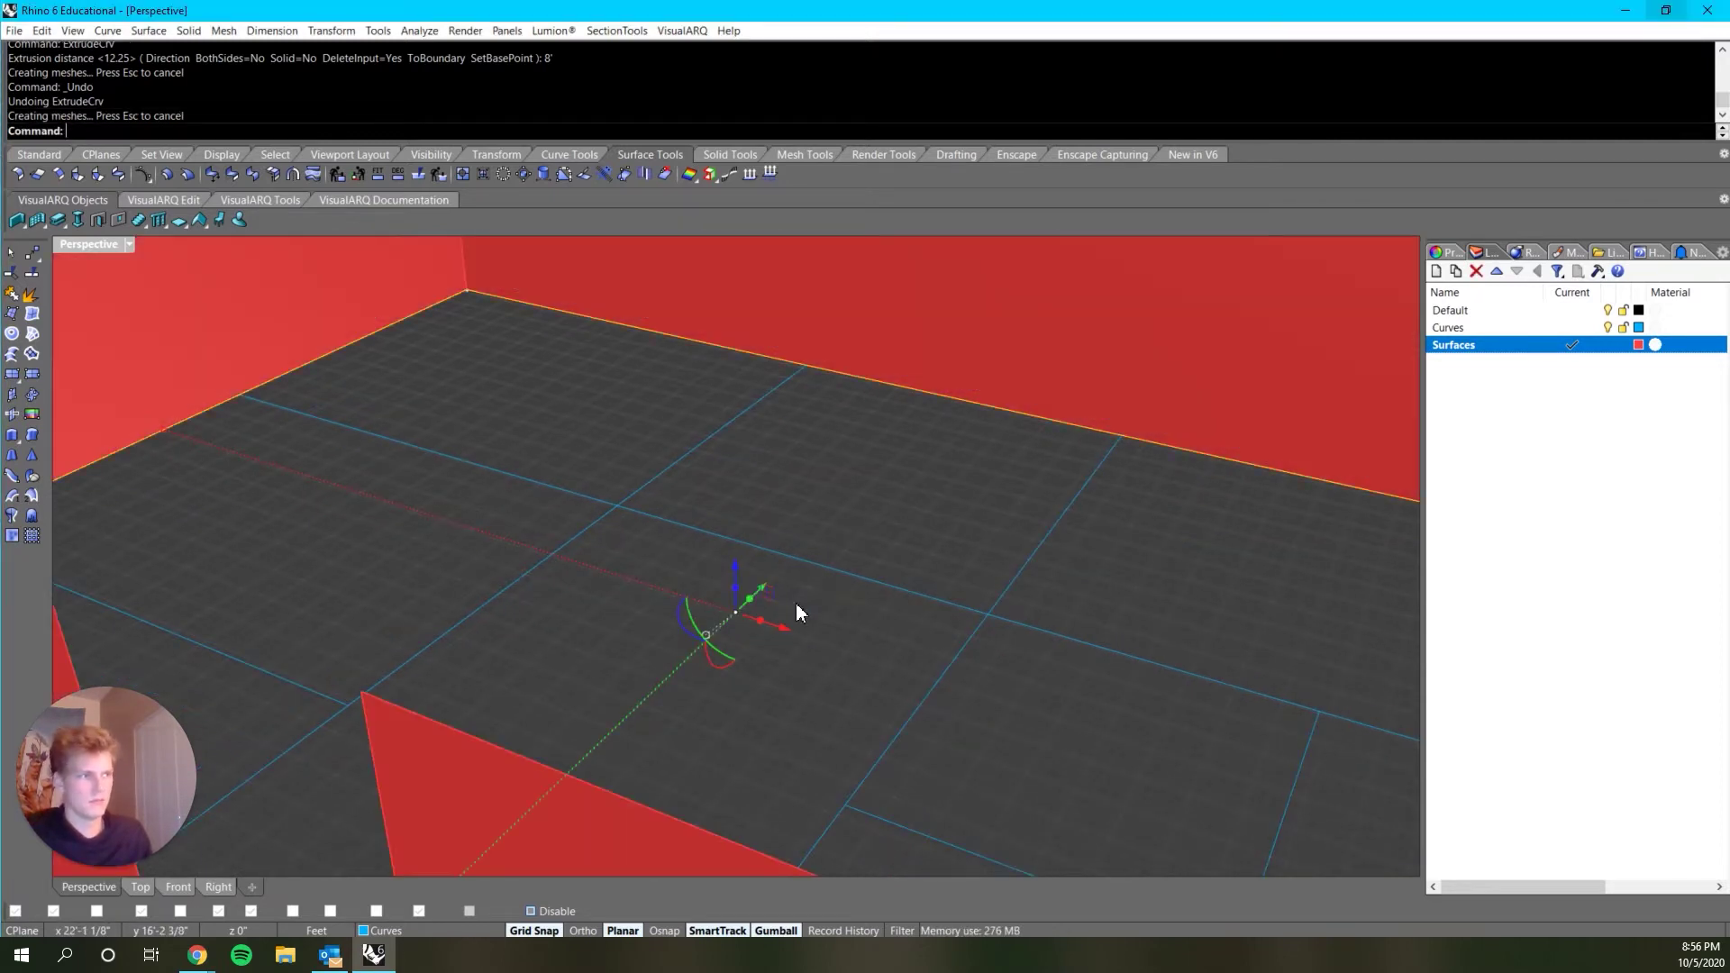
scroll(796, 602, down, 2)
key(ctrl+z)
Step: Try a freehand gumball extrusion of the inner perimeter curve to about 9'-6" high, and undo it
drag(764, 588, 791, 414)
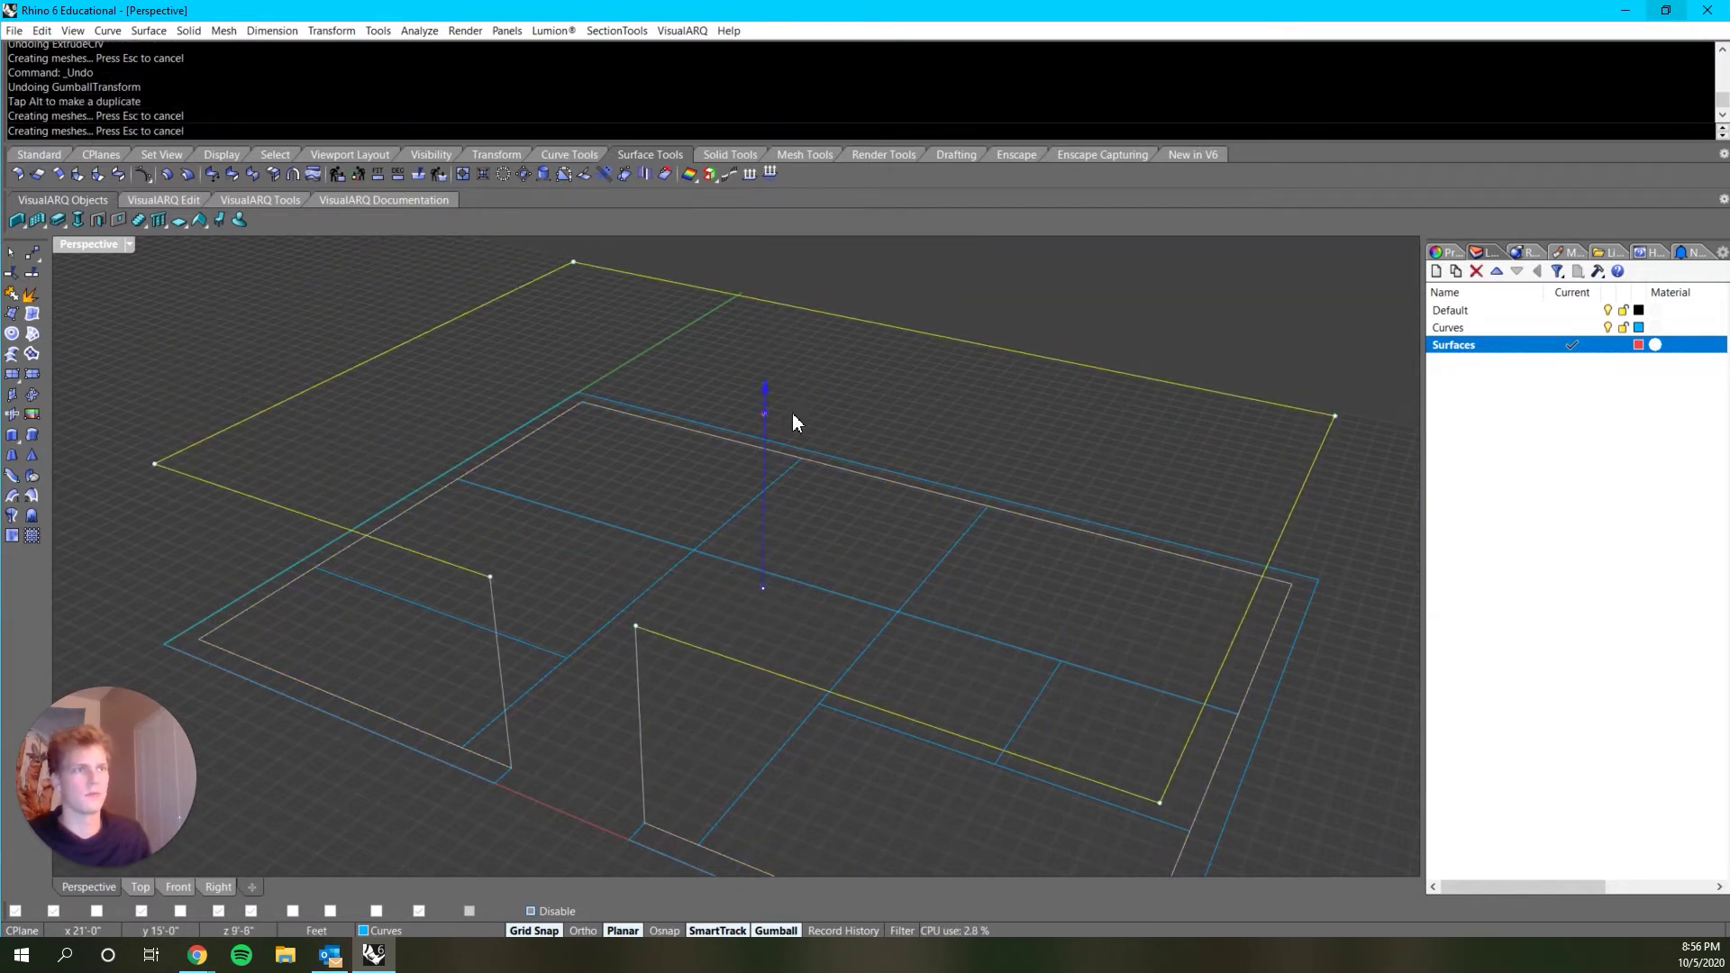
key(ctrl+z)
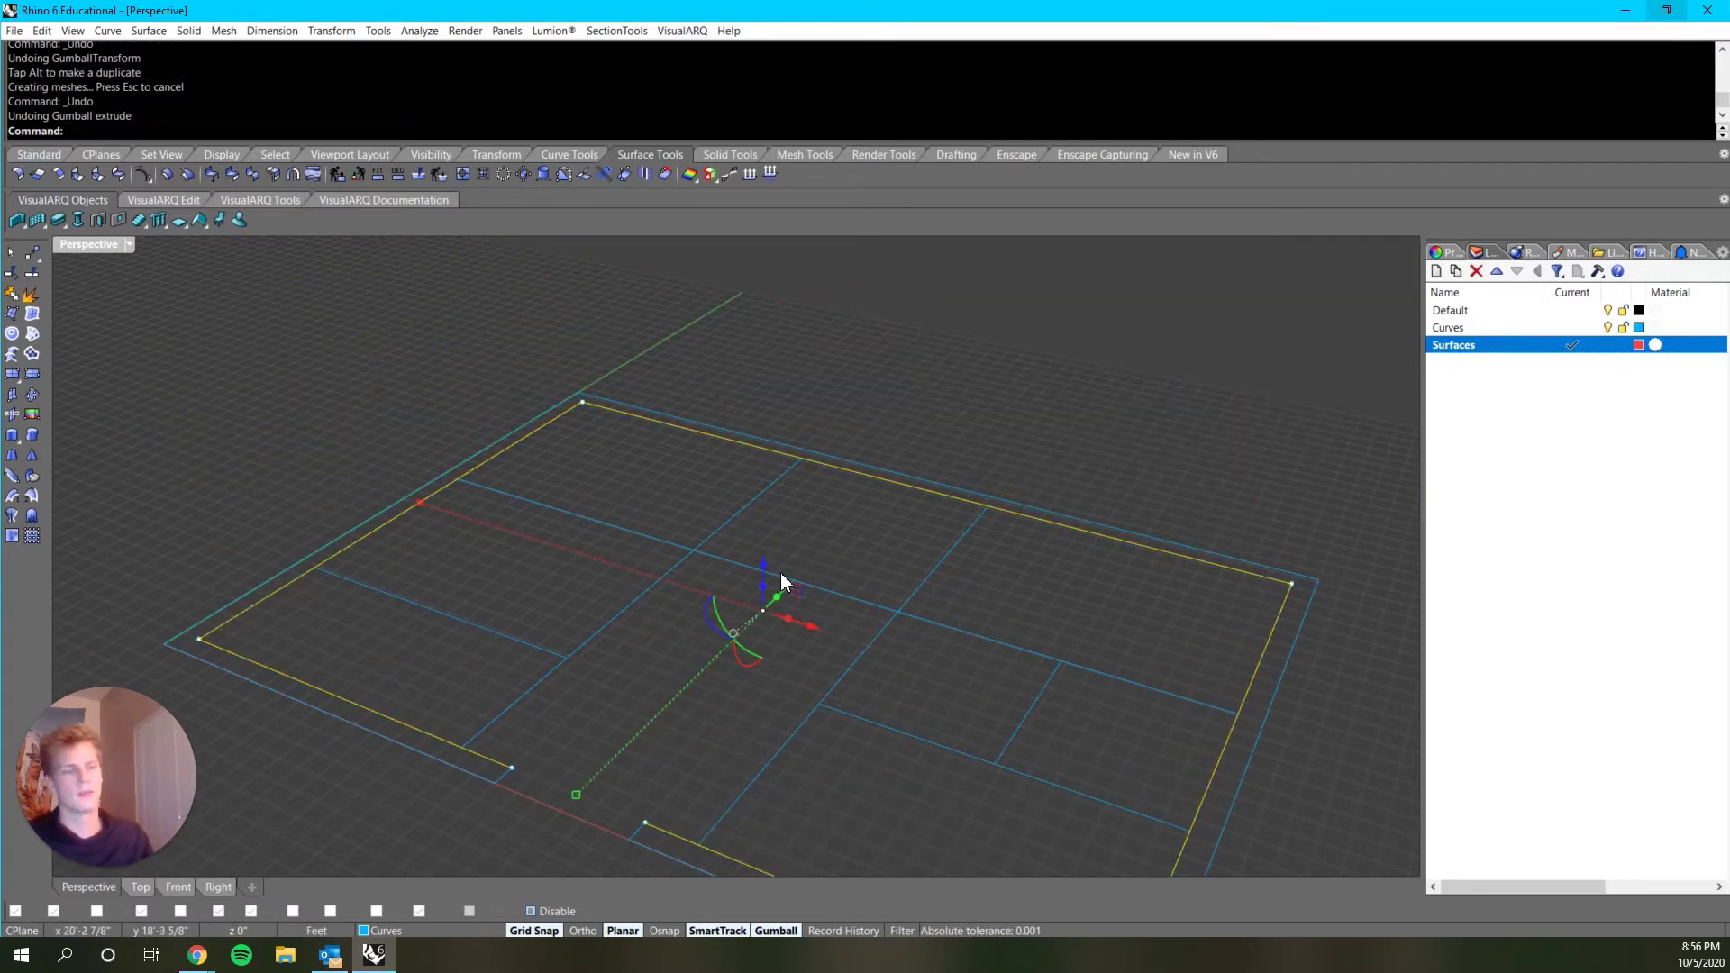
scroll(781, 590, down, 2)
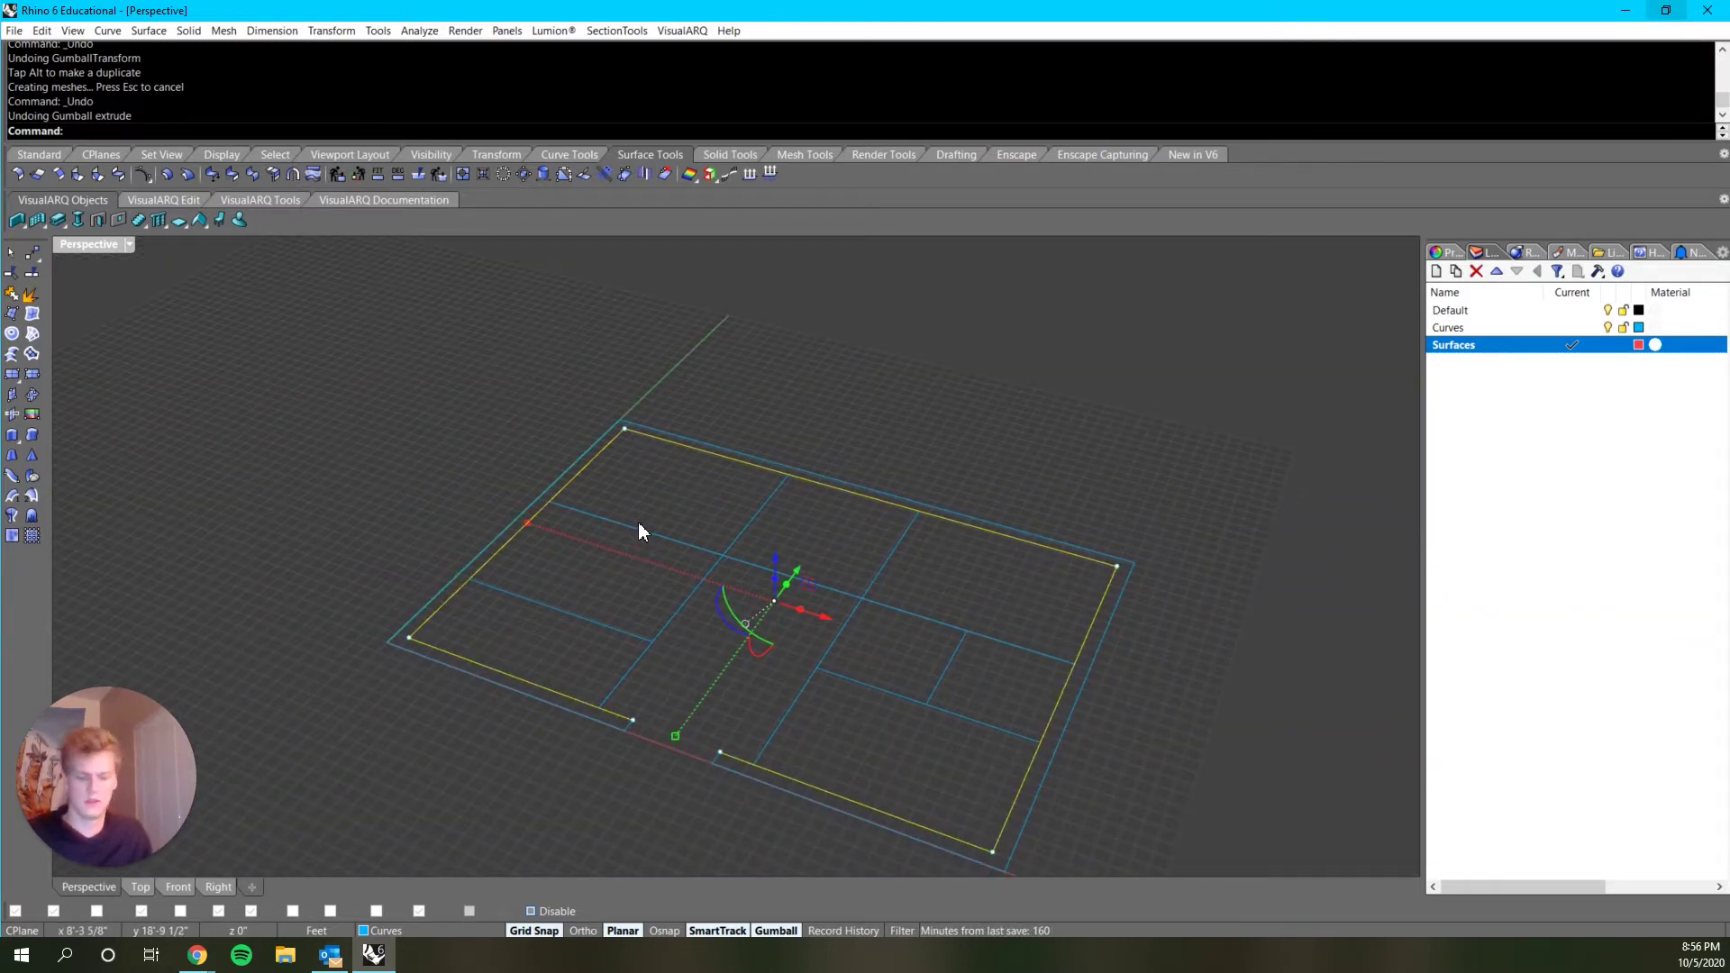
key(ctrl+y)
key(ctrl+z)
Step: Extrude the inner perimeter curve 8' upward with an exact gumball distance and clear the selection
click(778, 582)
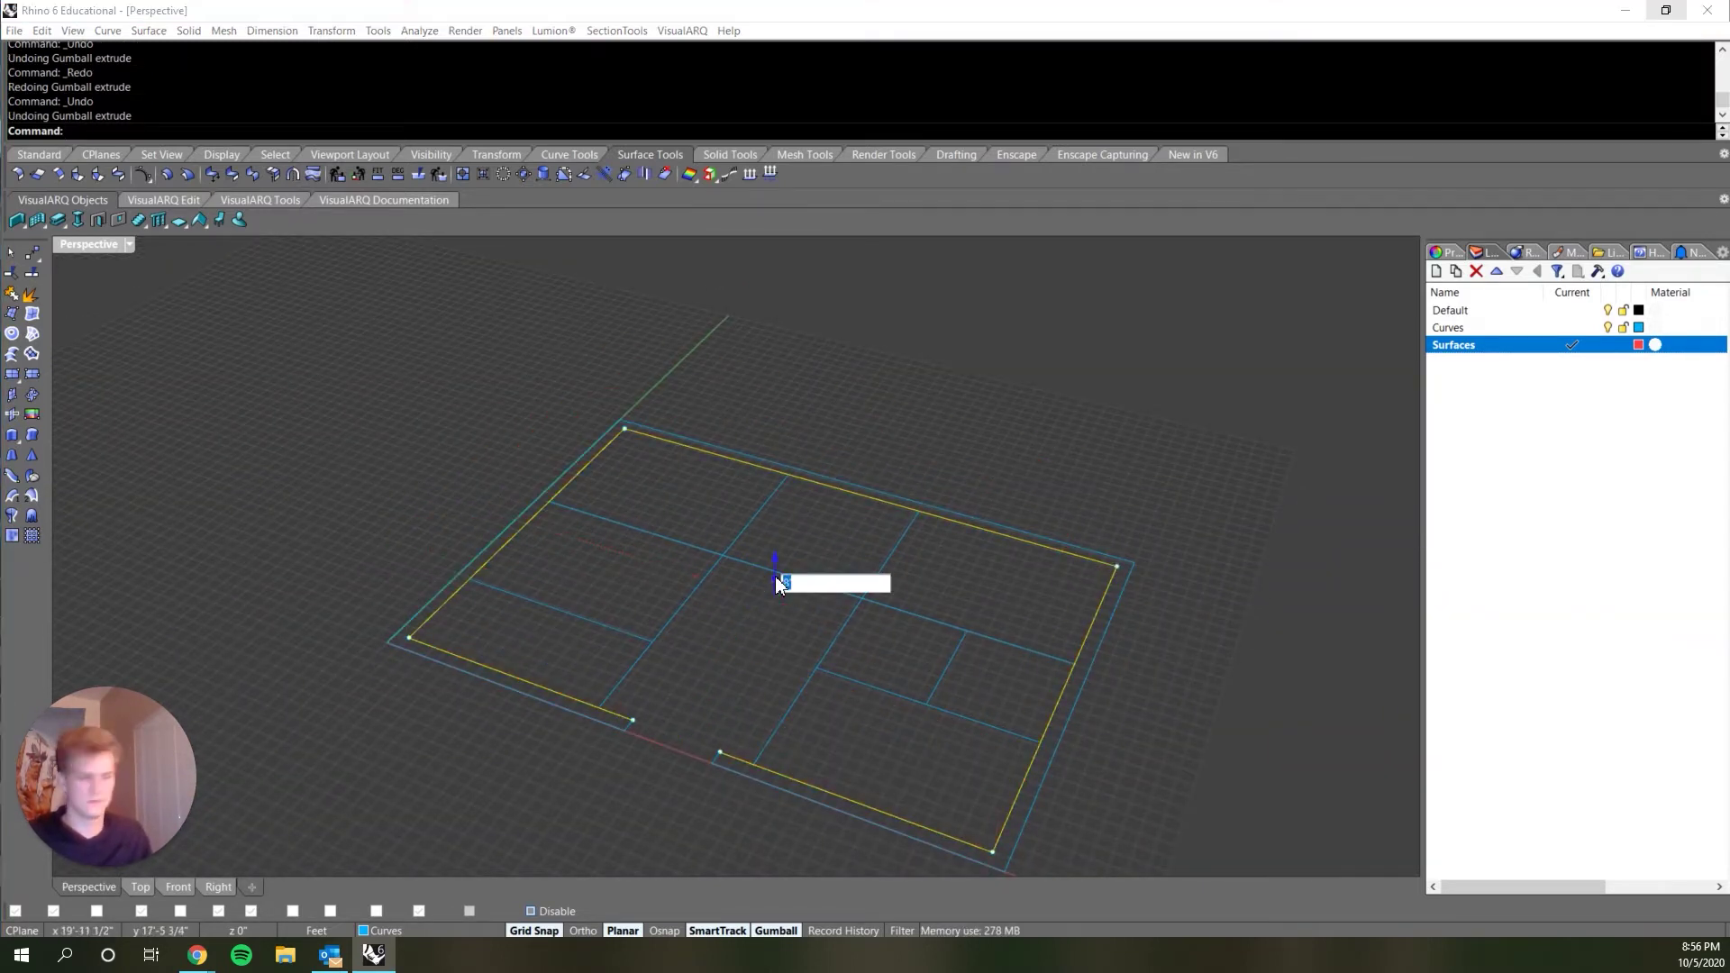
key(Return)
click(920, 709)
Step: Extrude the outer perimeter curve 8' upward with ExtrudeCrv to form the exterior wall face
scroll(920, 710, up, 3)
right_drag(920, 710, 753, 685)
click(456, 639)
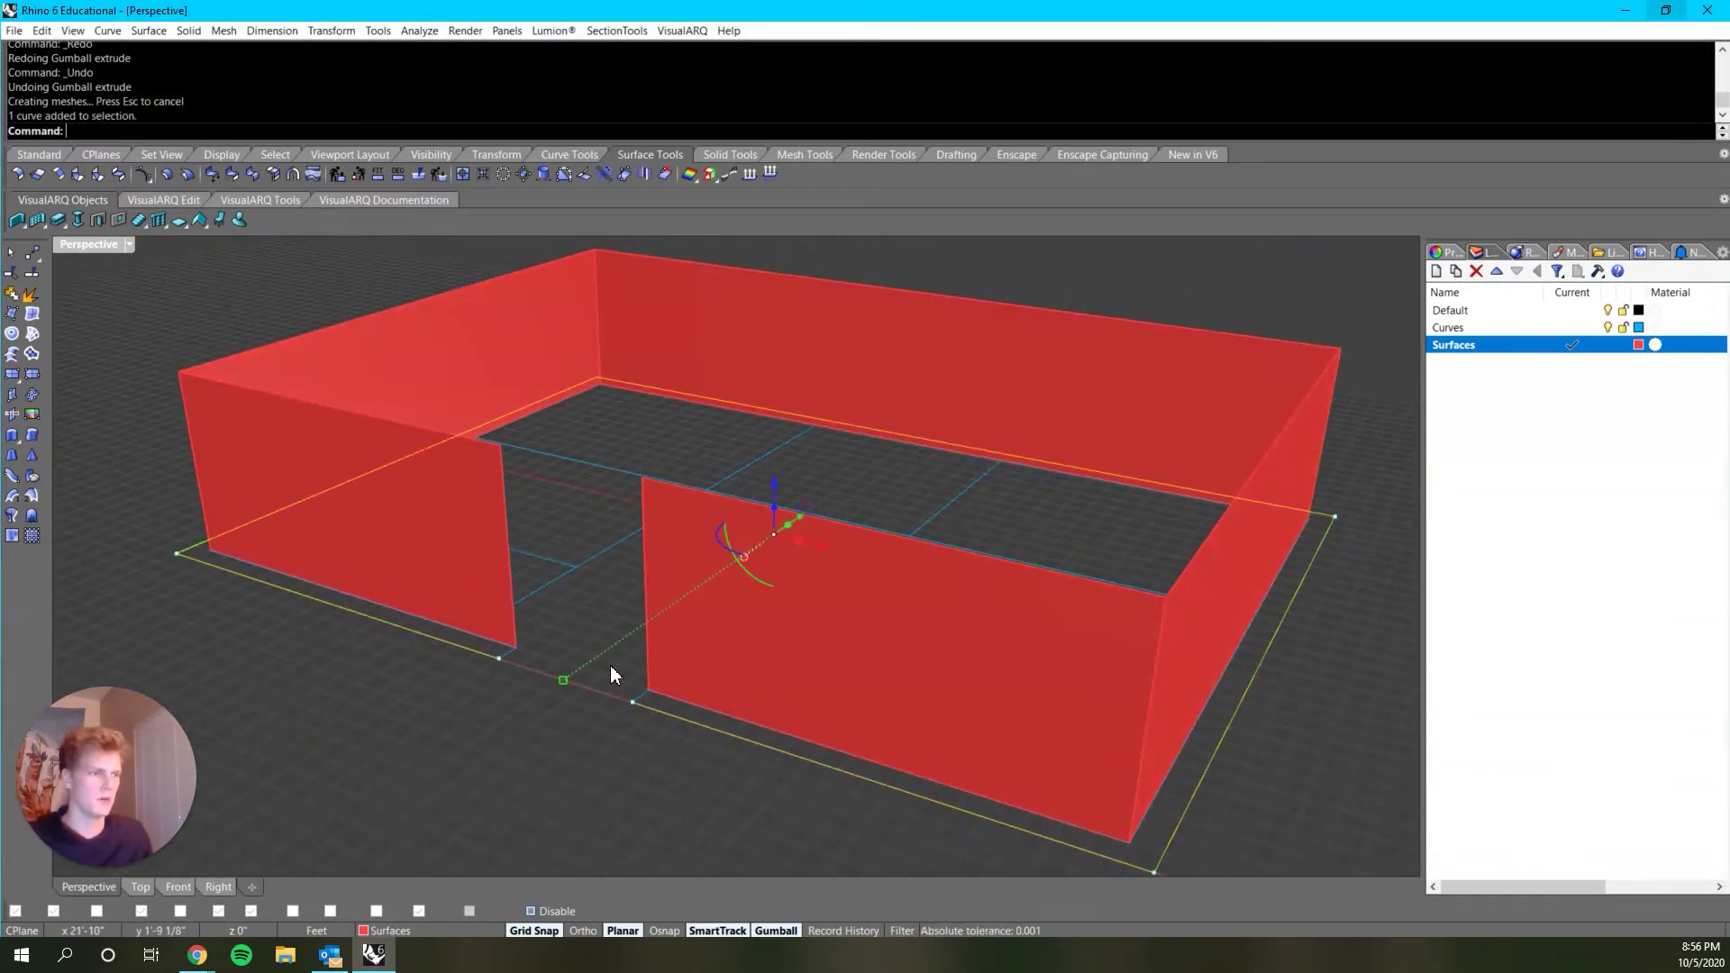
right_drag(645, 694, 677, 721)
middle_click(647, 689)
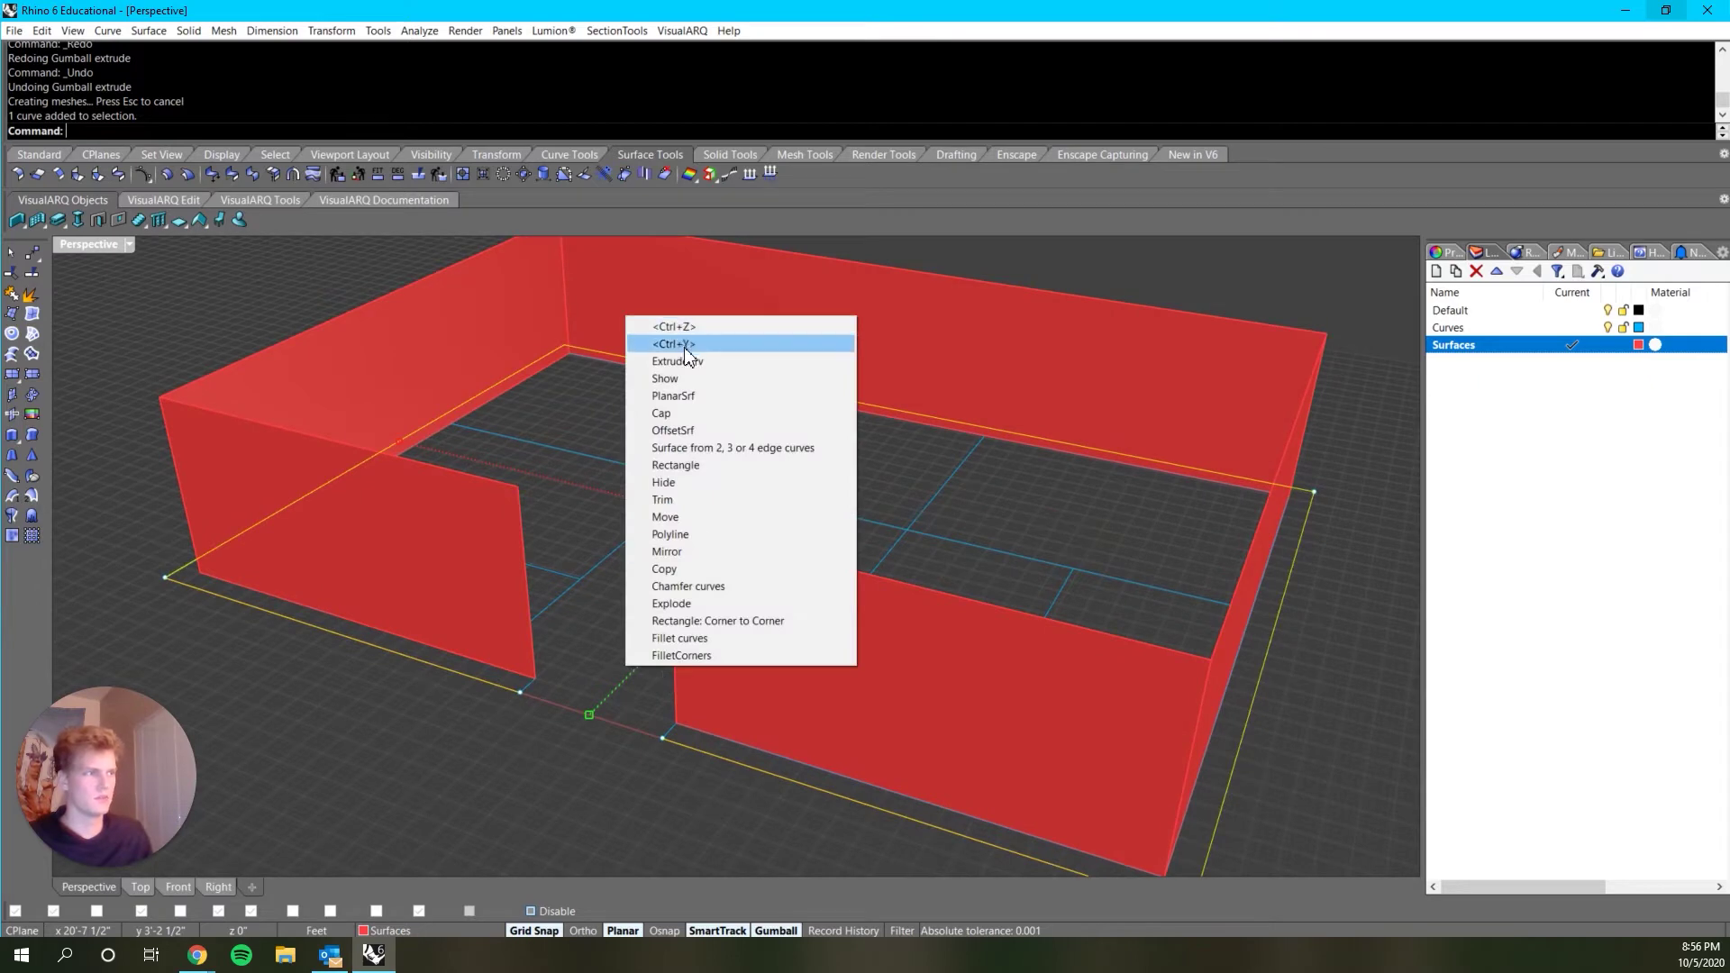
click(703, 360)
key(Return)
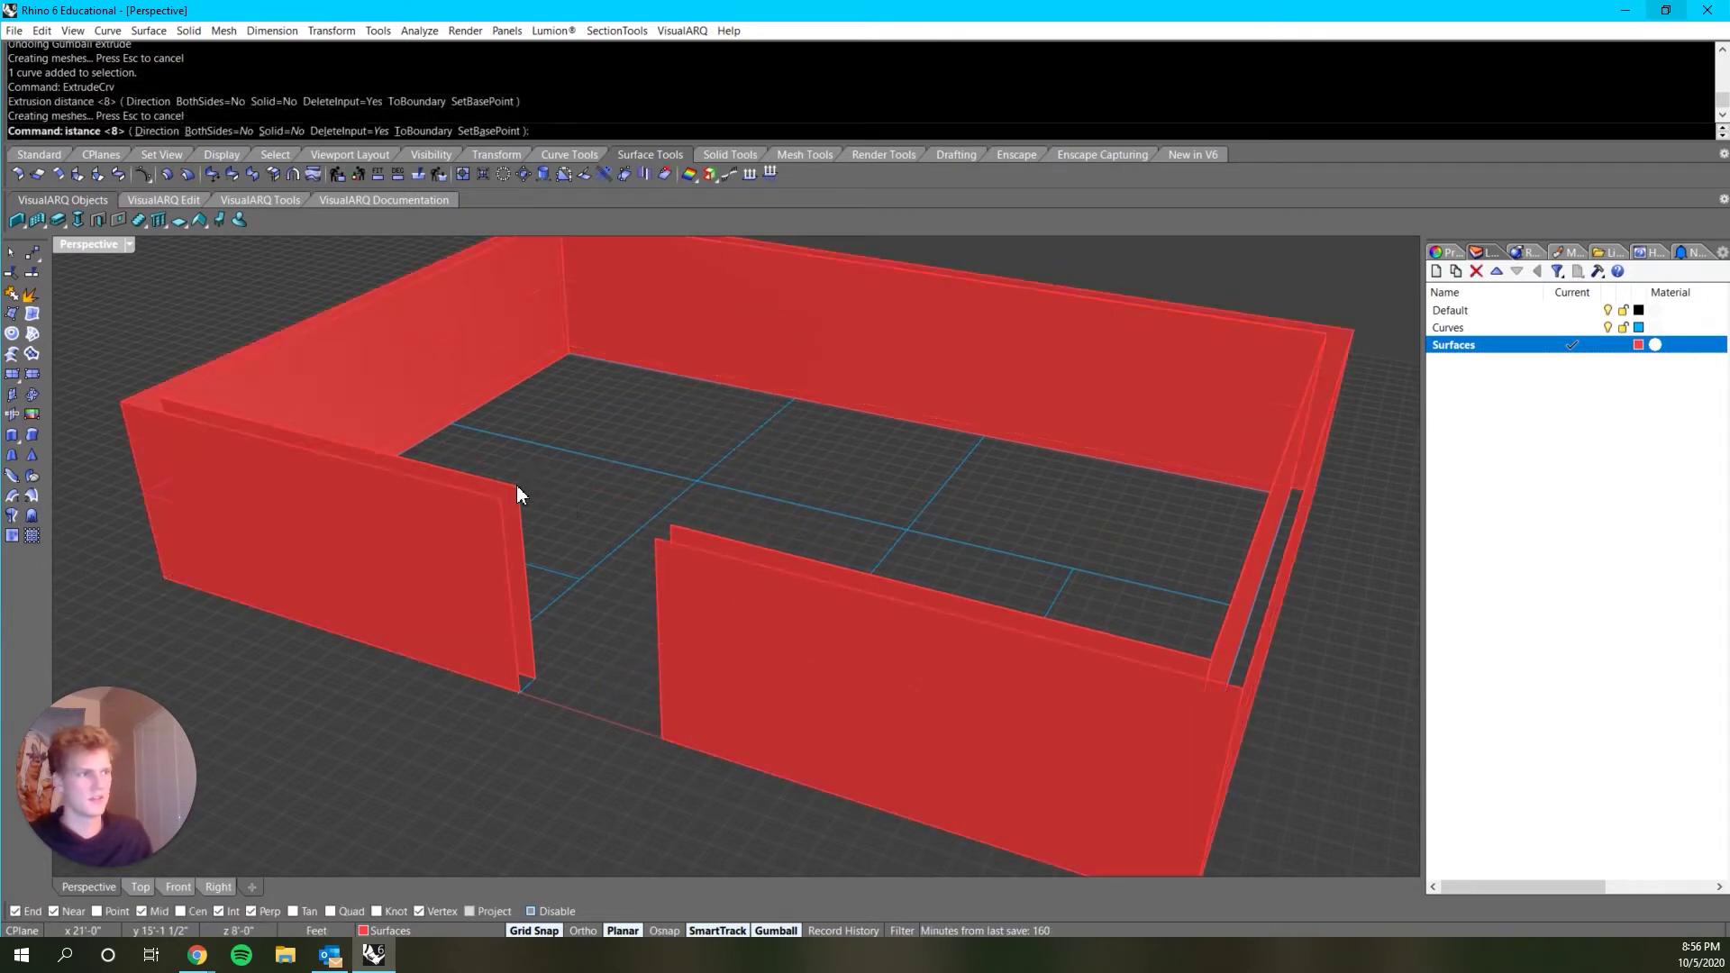
Step: Extrude the two short wall-end lines beside the entrance opening up to the top of the walls
scroll(585, 646, up, 6)
click(470, 717)
scroll(467, 725, down, 7)
right_drag(468, 725, 685, 747)
scroll(735, 815, up, 8)
shift+click(1078, 767)
right_click(1079, 766)
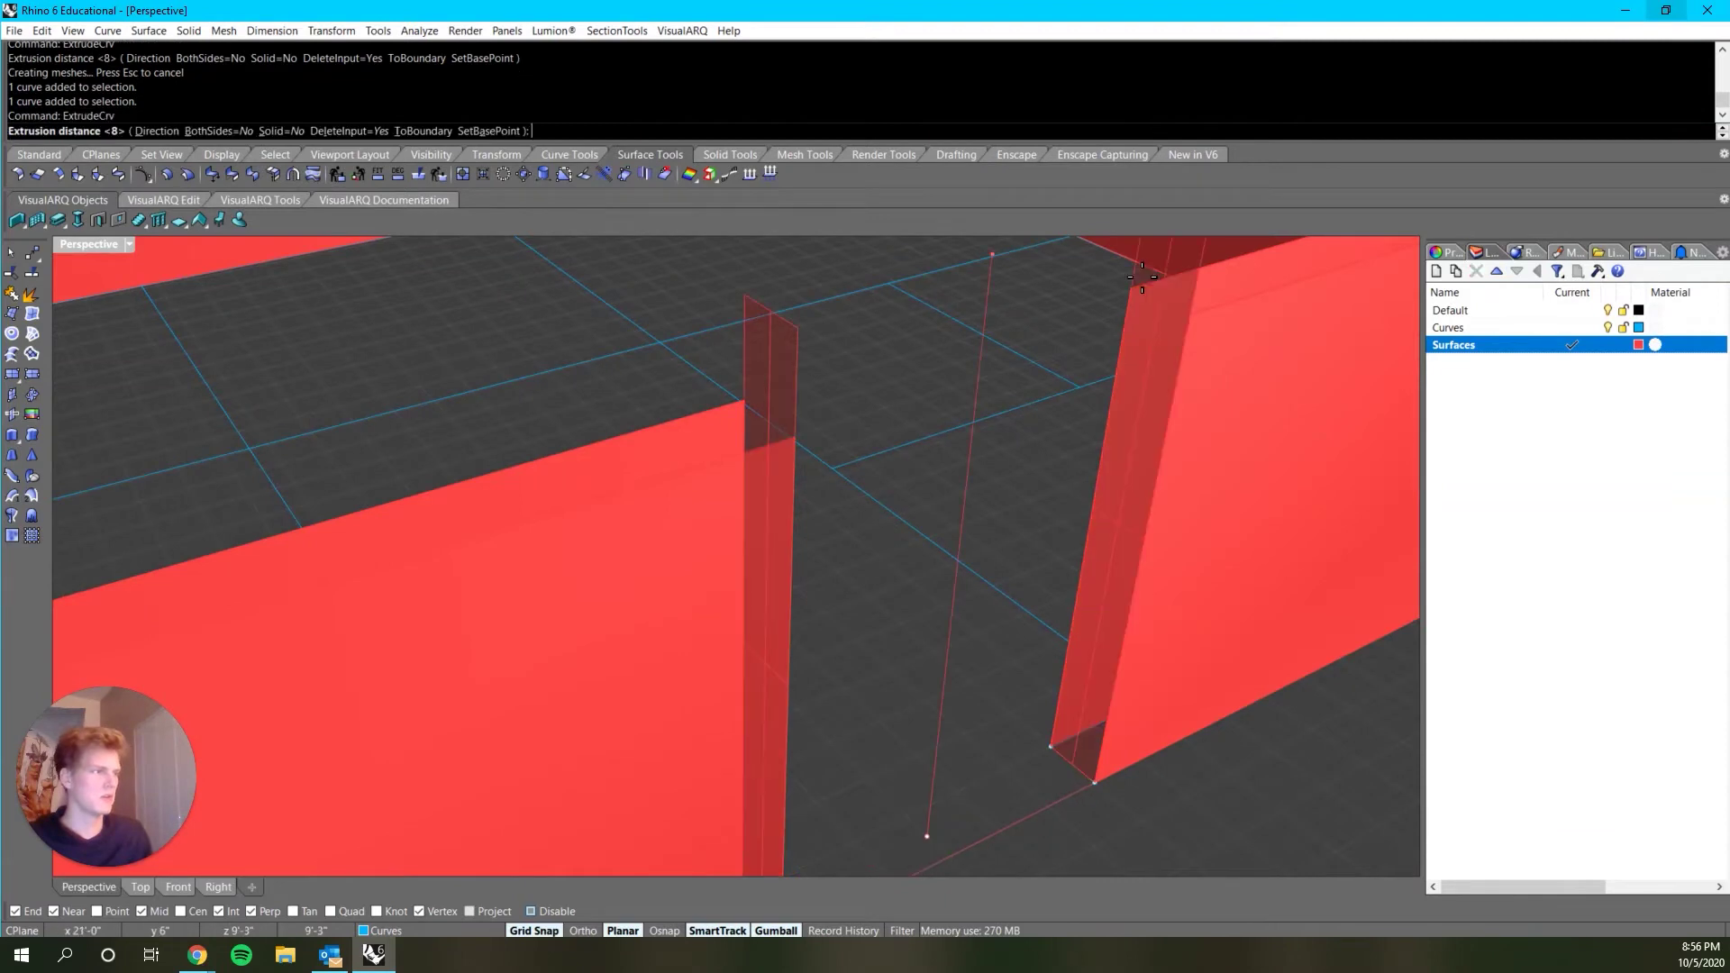
click(1194, 315)
scroll(900, 388, down, 3)
scroll(901, 396, down, 4)
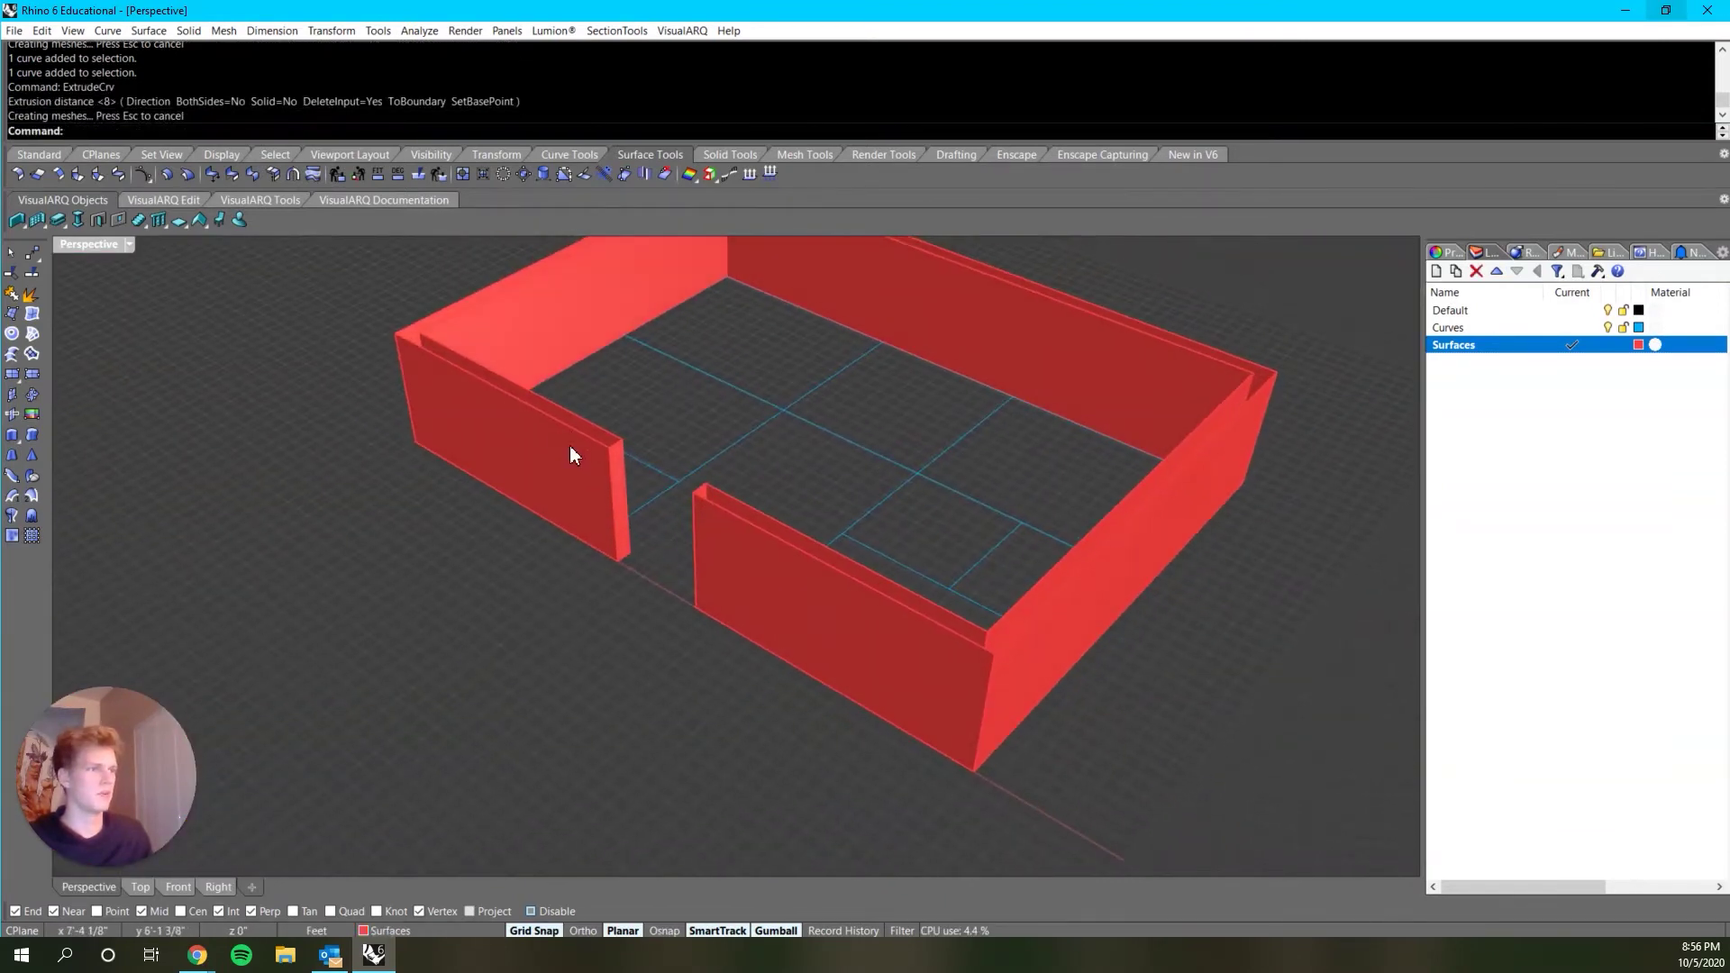
Step: Join the inner wall, outer wall and both entrance end surfaces into one polysurface
scroll(569, 445, up, 5)
click(613, 462)
scroll(546, 435, down, 4)
shift+click(513, 435)
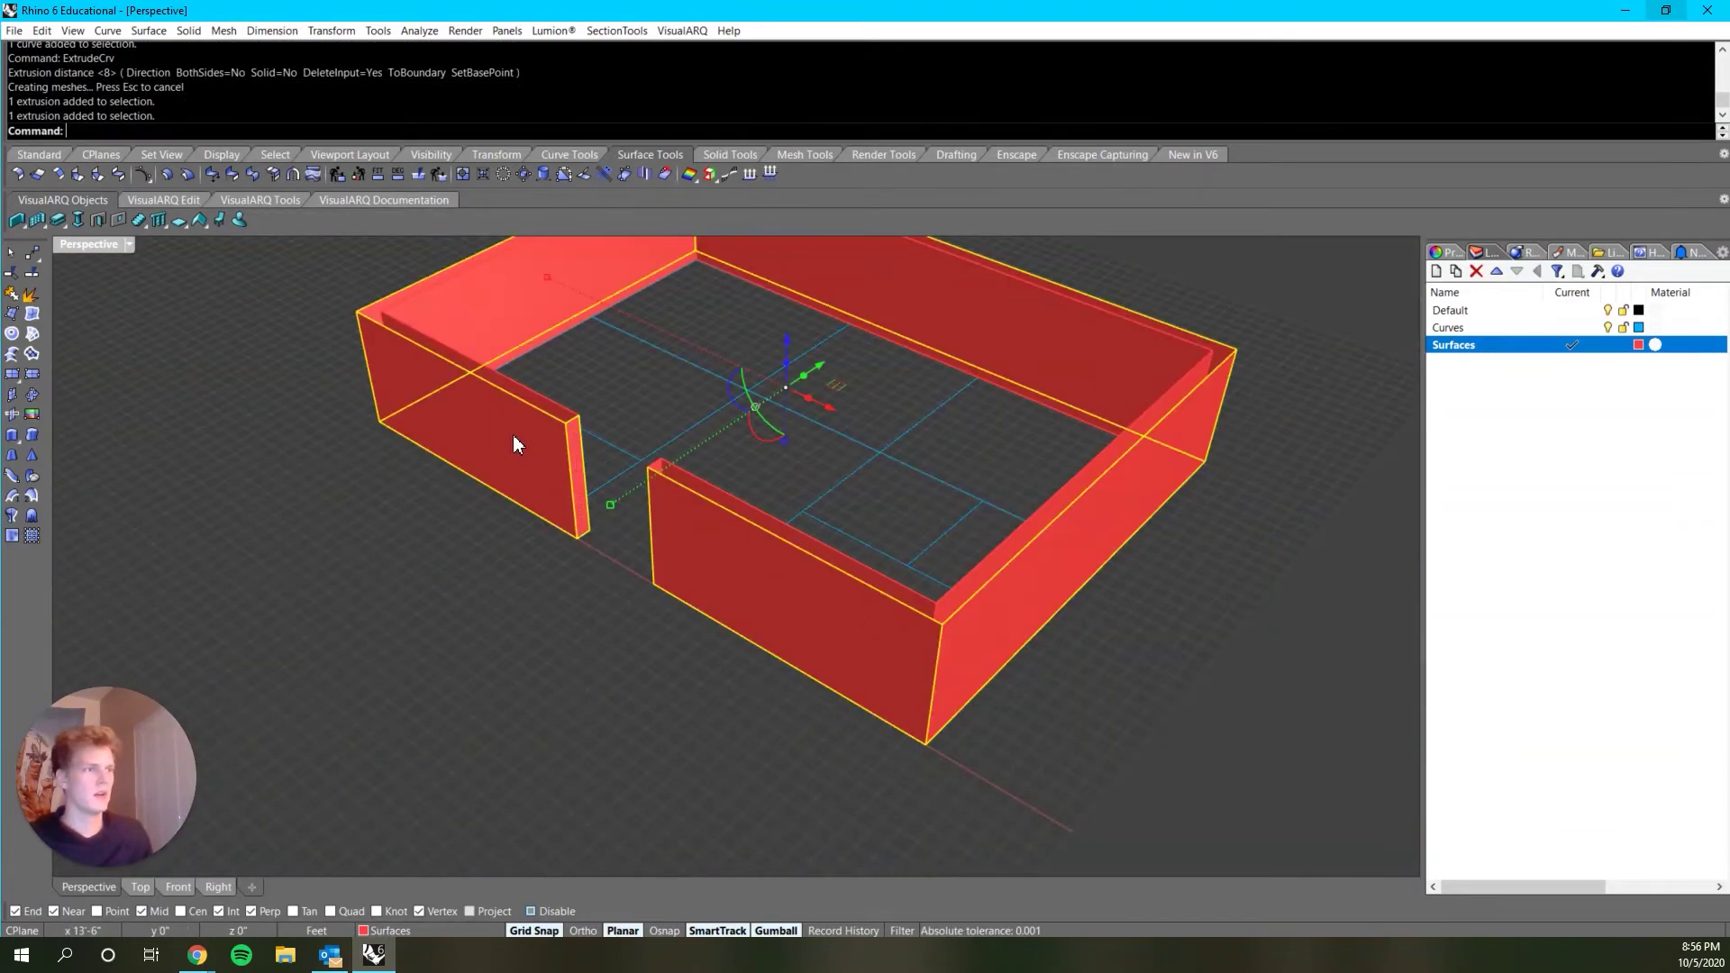
shift+click(522, 388)
scroll(709, 499, up, 3)
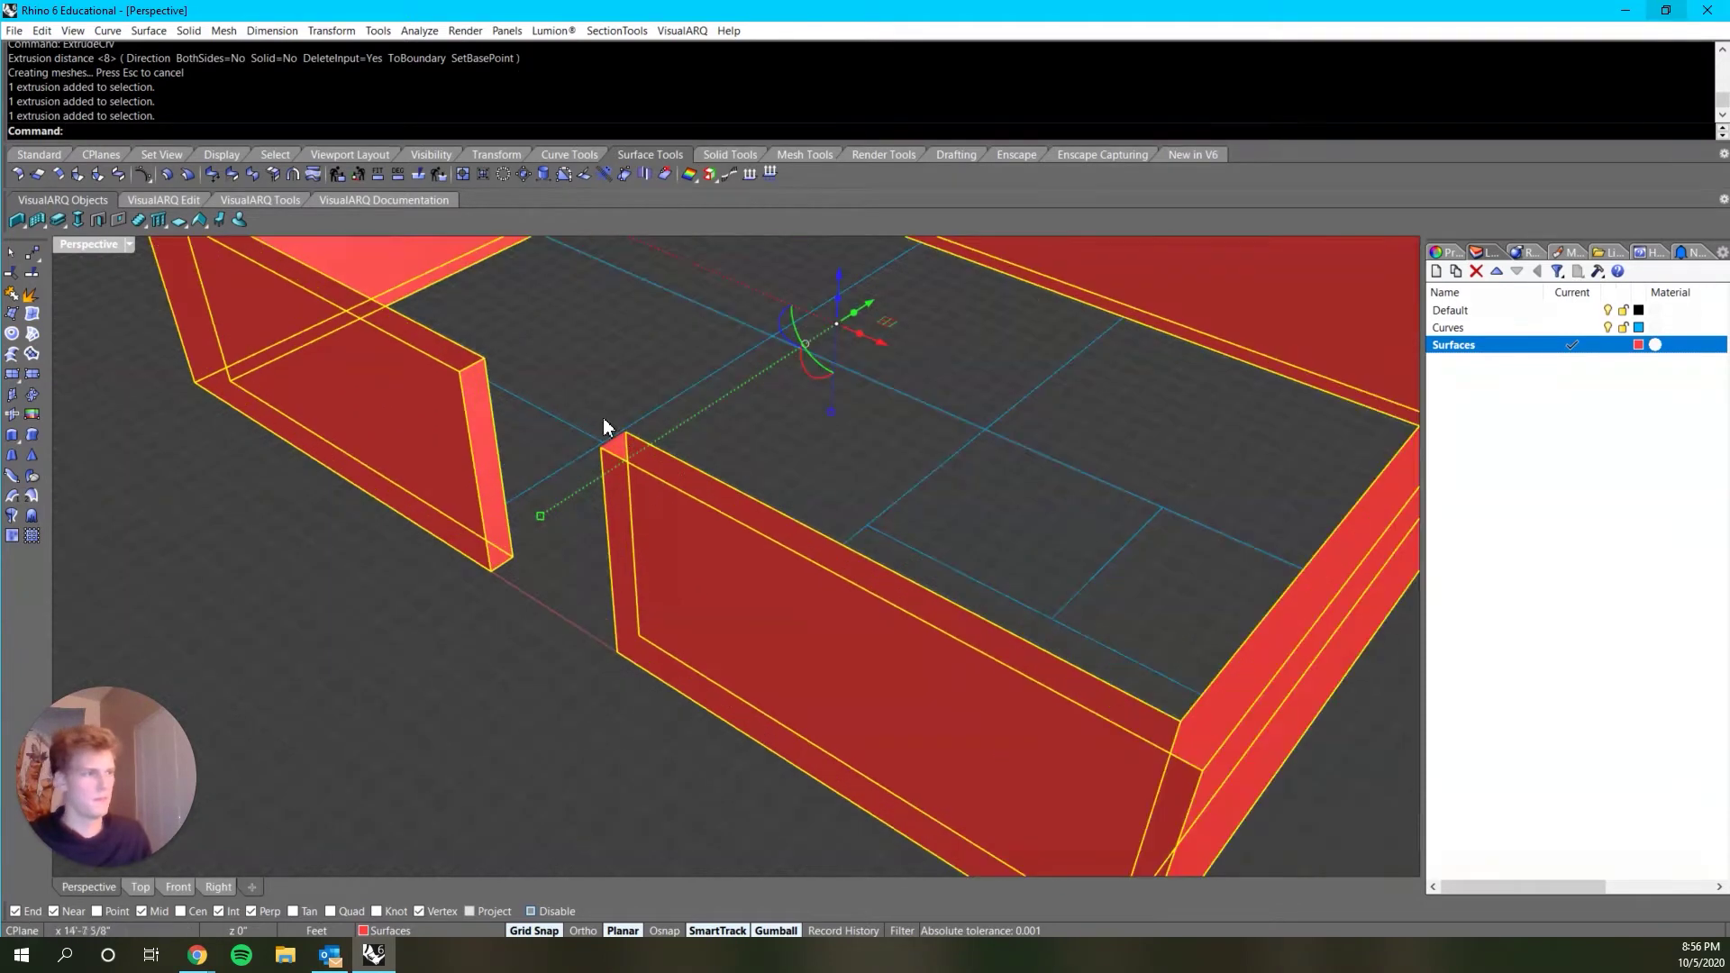
shift+click(620, 450)
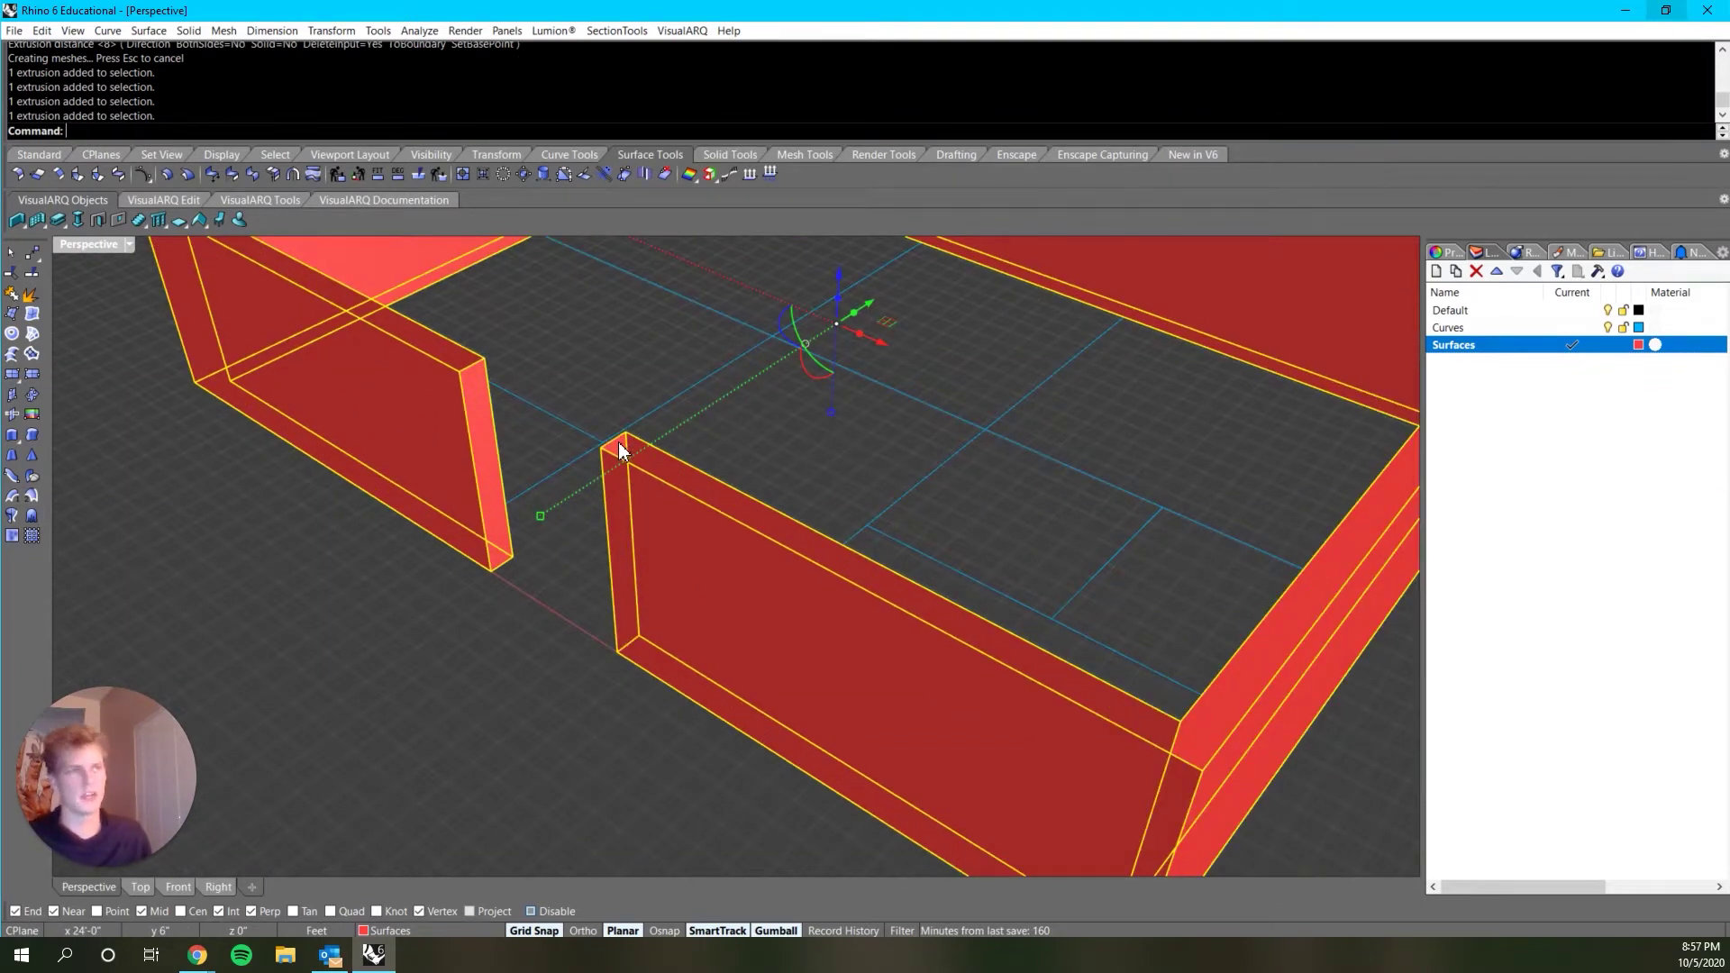
text(Join)
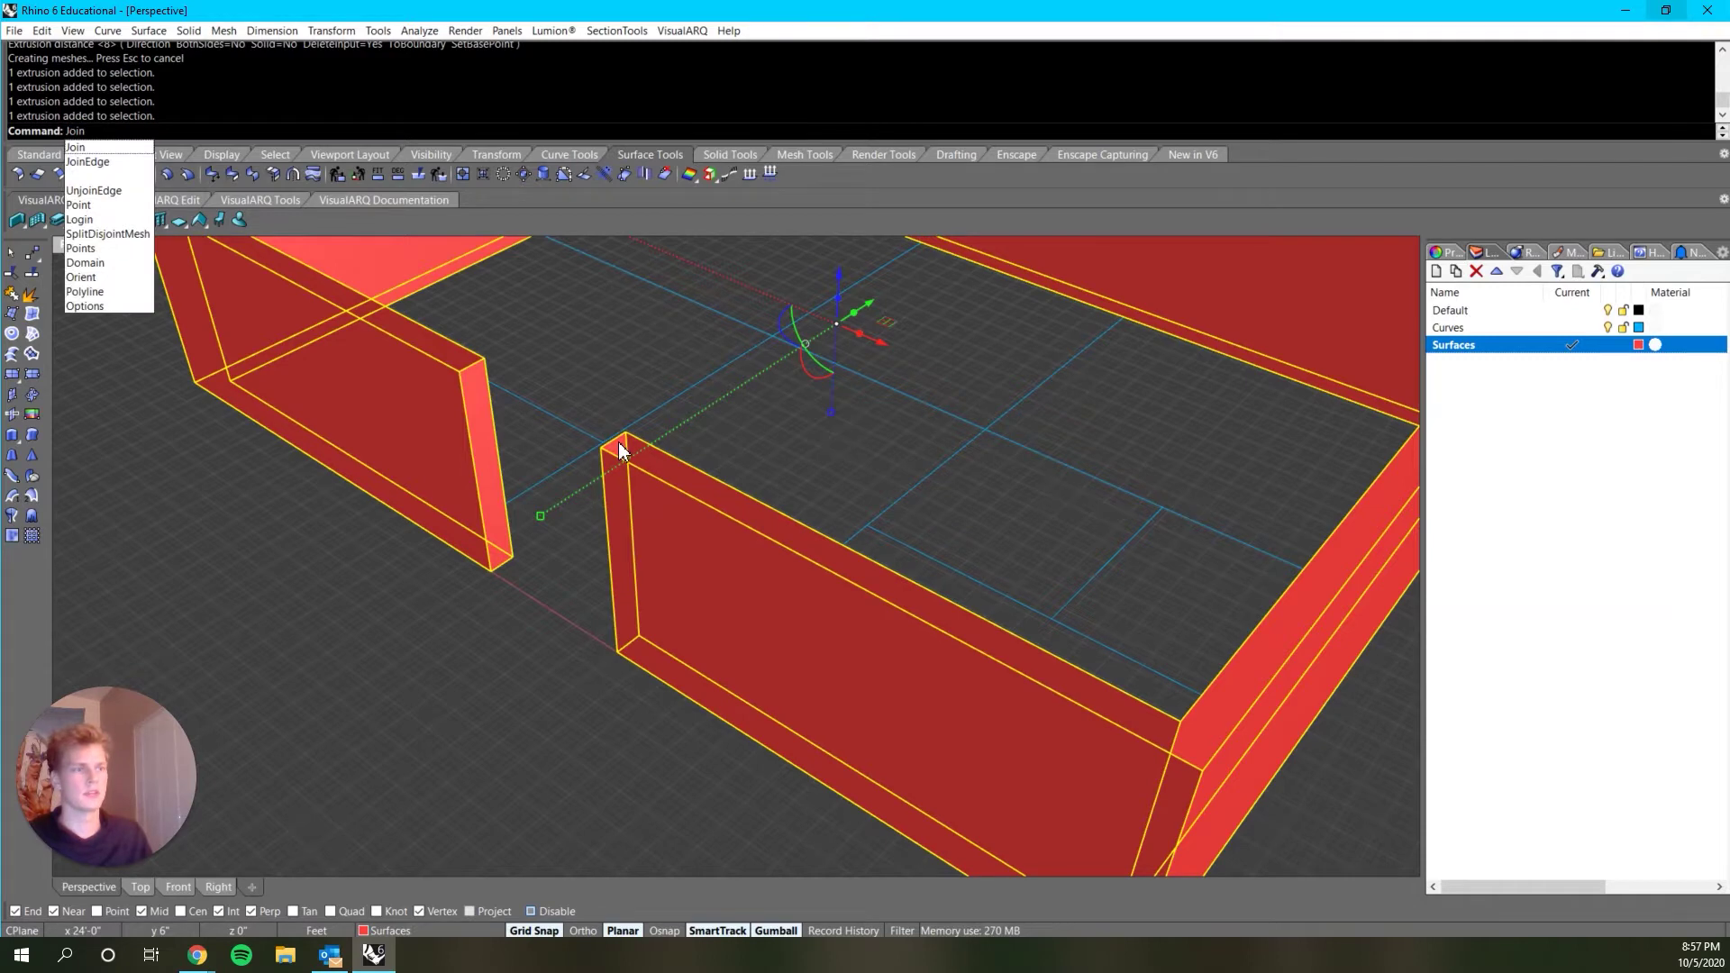
key(Return)
scroll(618, 451, down, 6)
shift+right_drag(575, 498, 667, 612)
click(668, 613)
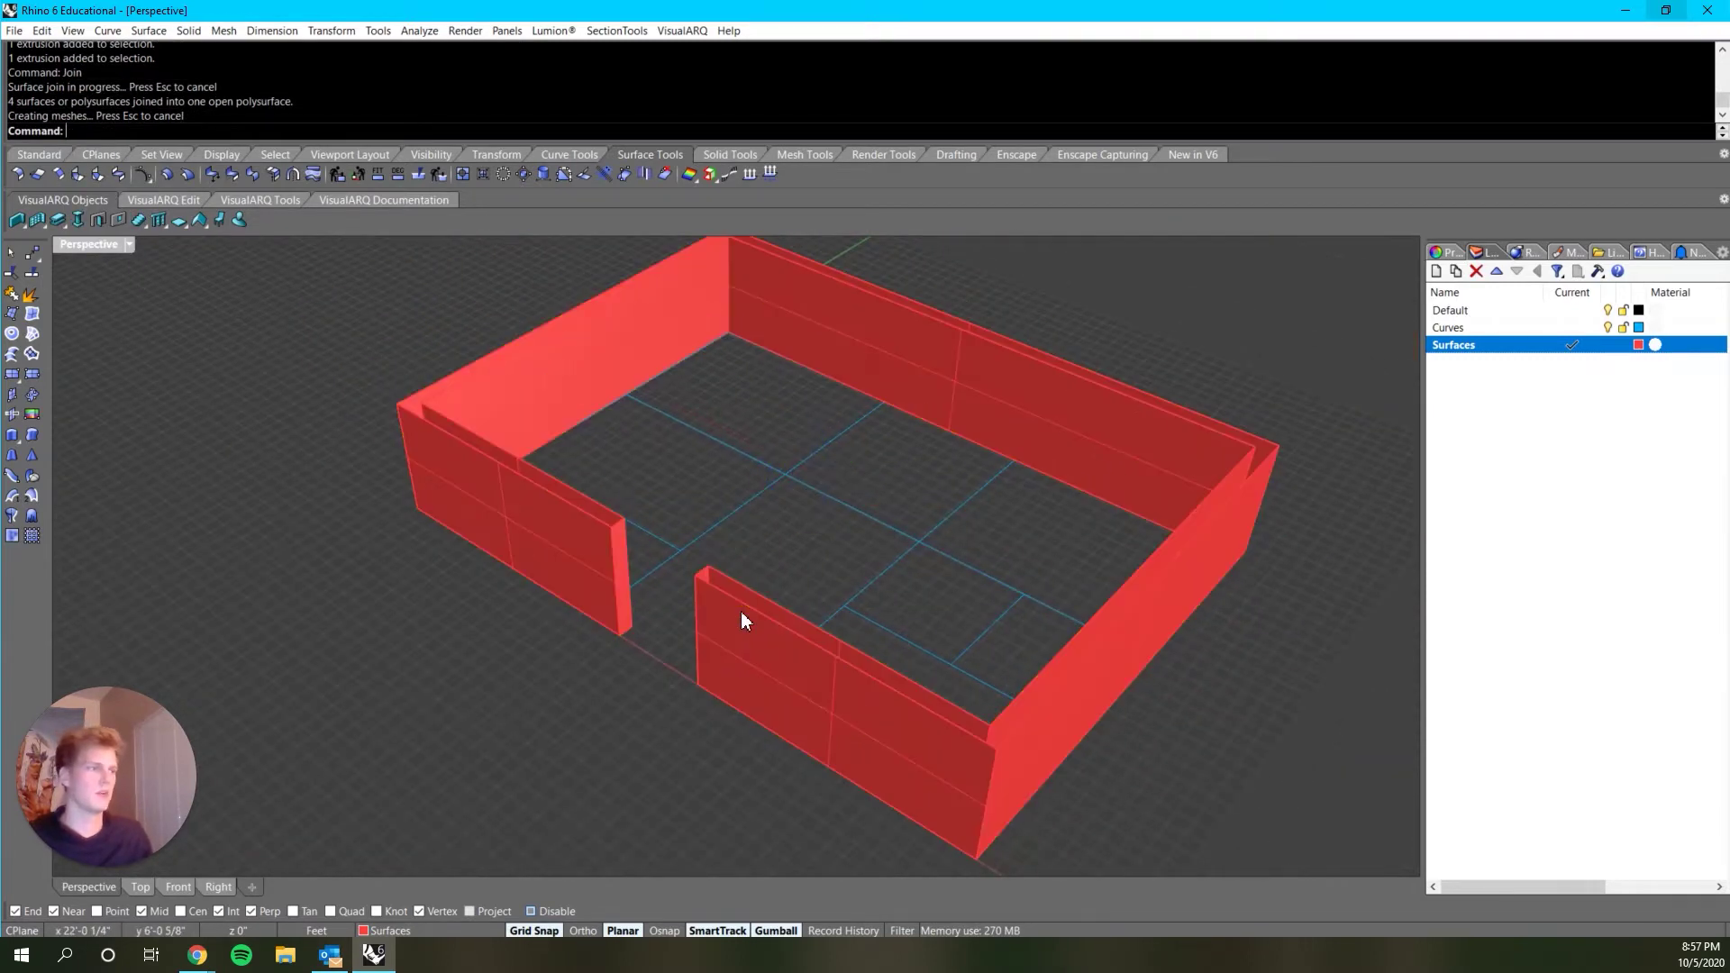
Step: Select the joined wall polysurface and check its object type in its properties
click(742, 612)
click(1444, 252)
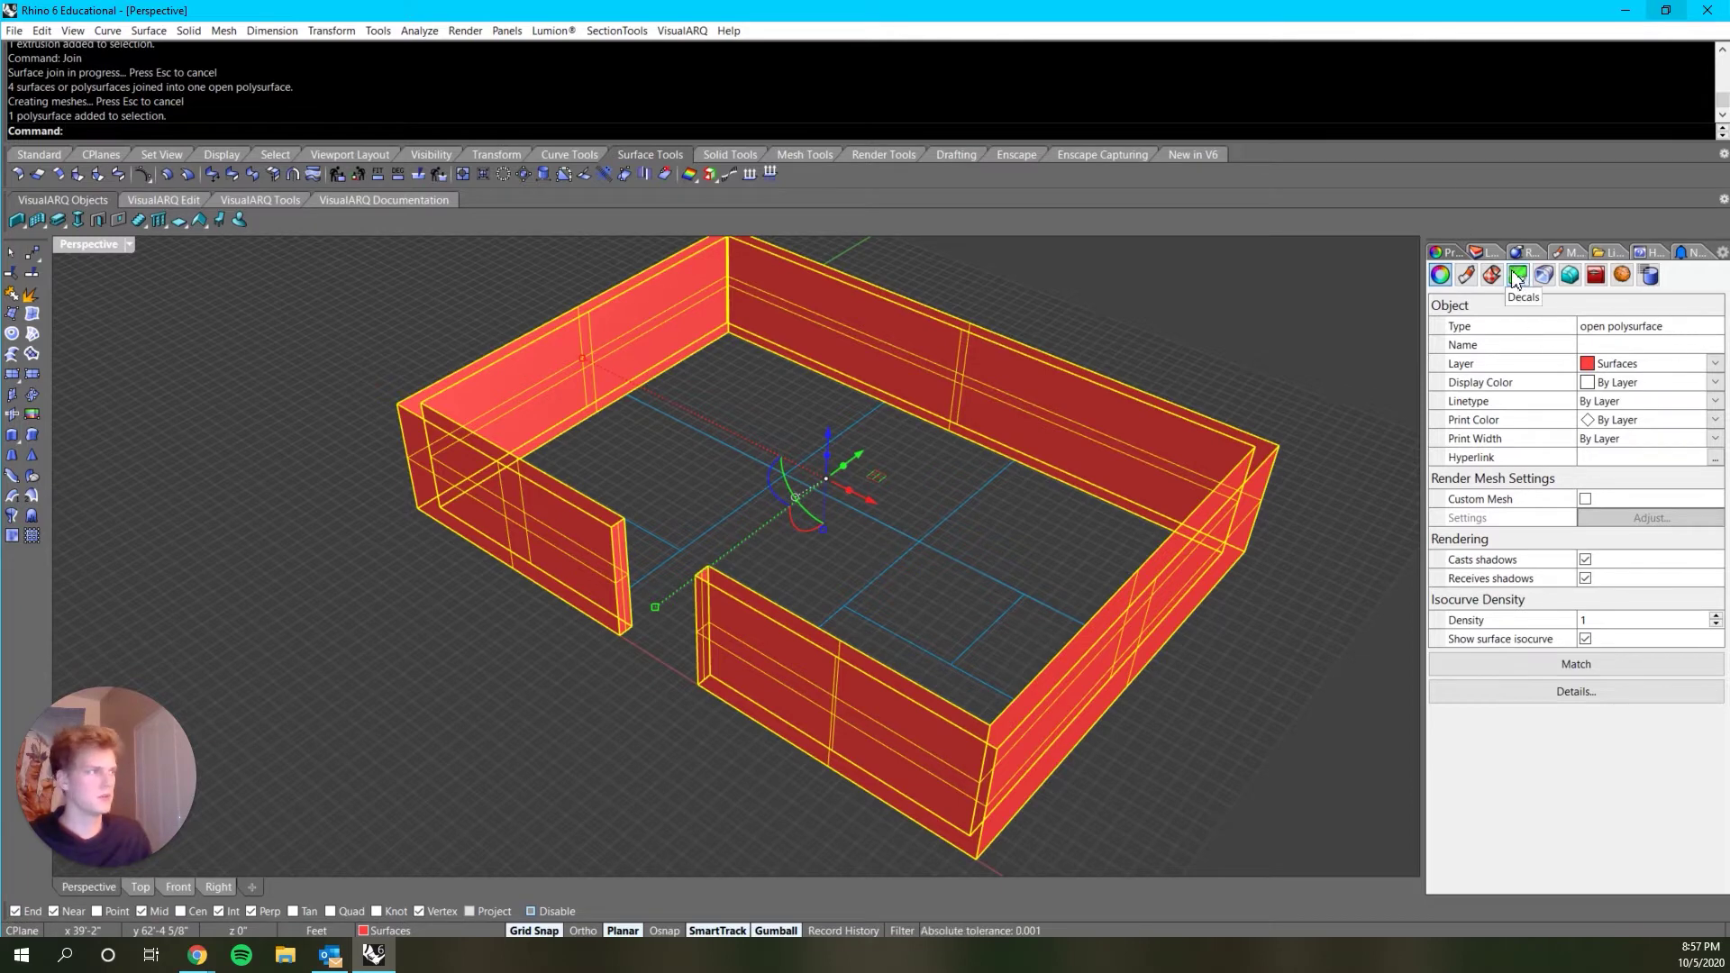
click(1482, 252)
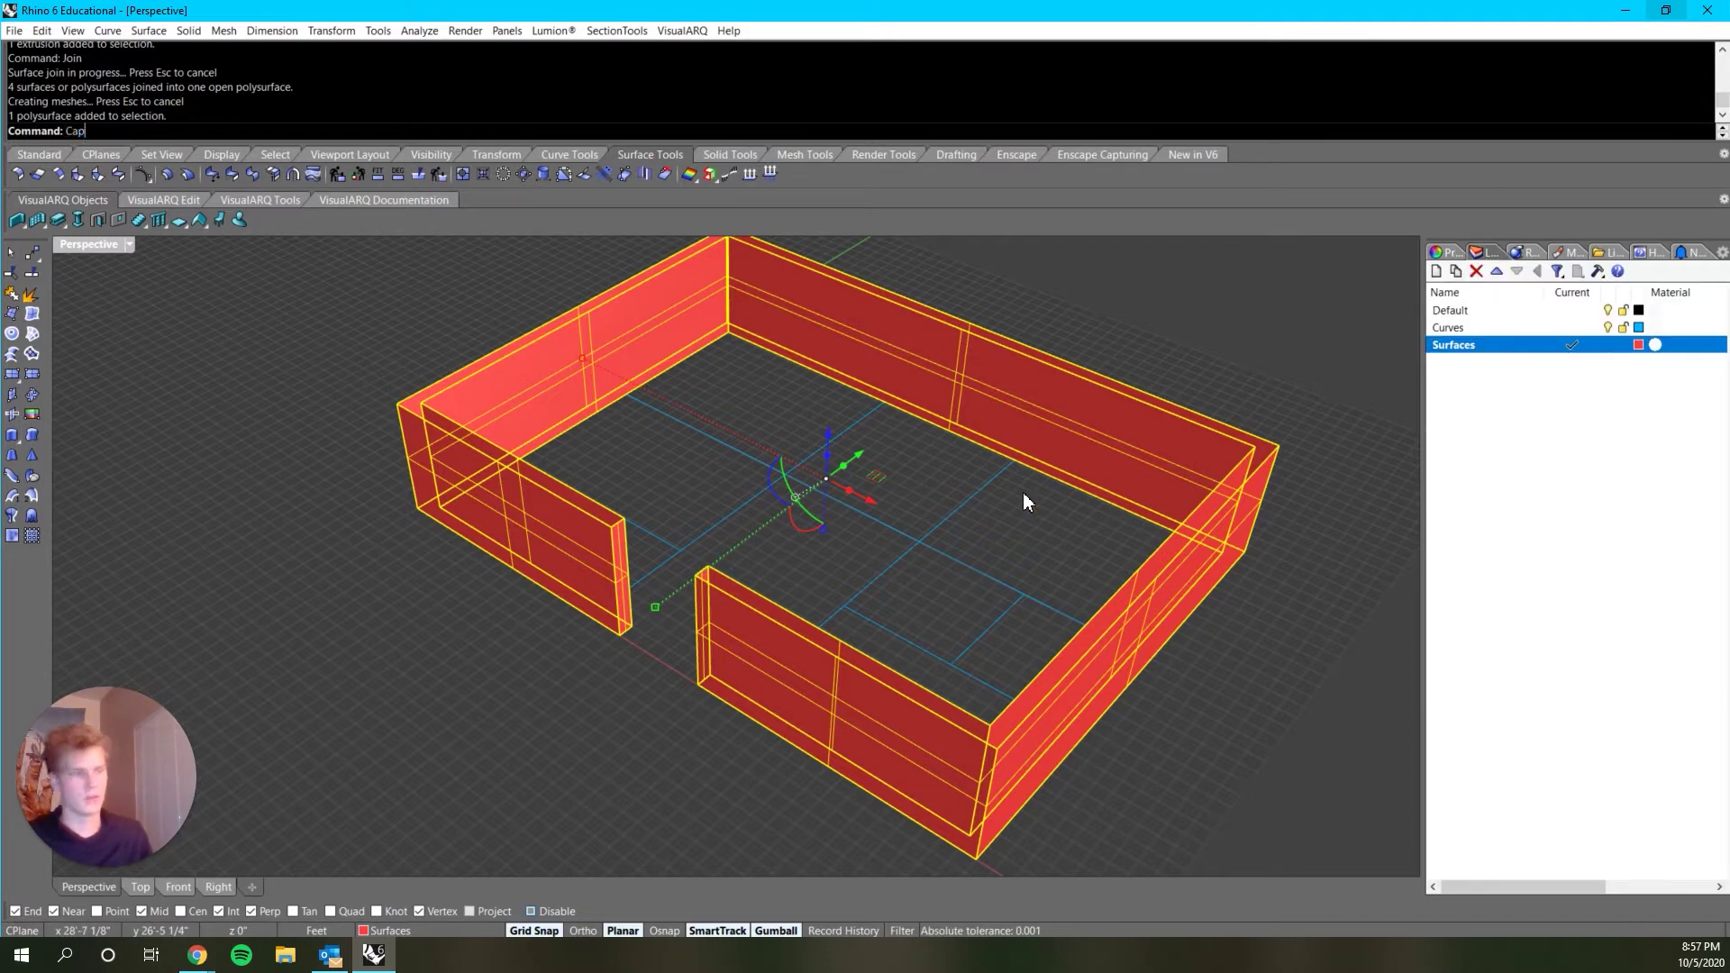
Step: Try the Cap command on the joined wall polysurface, and undo the capping
text(Cap)
key(Return)
click(953, 513)
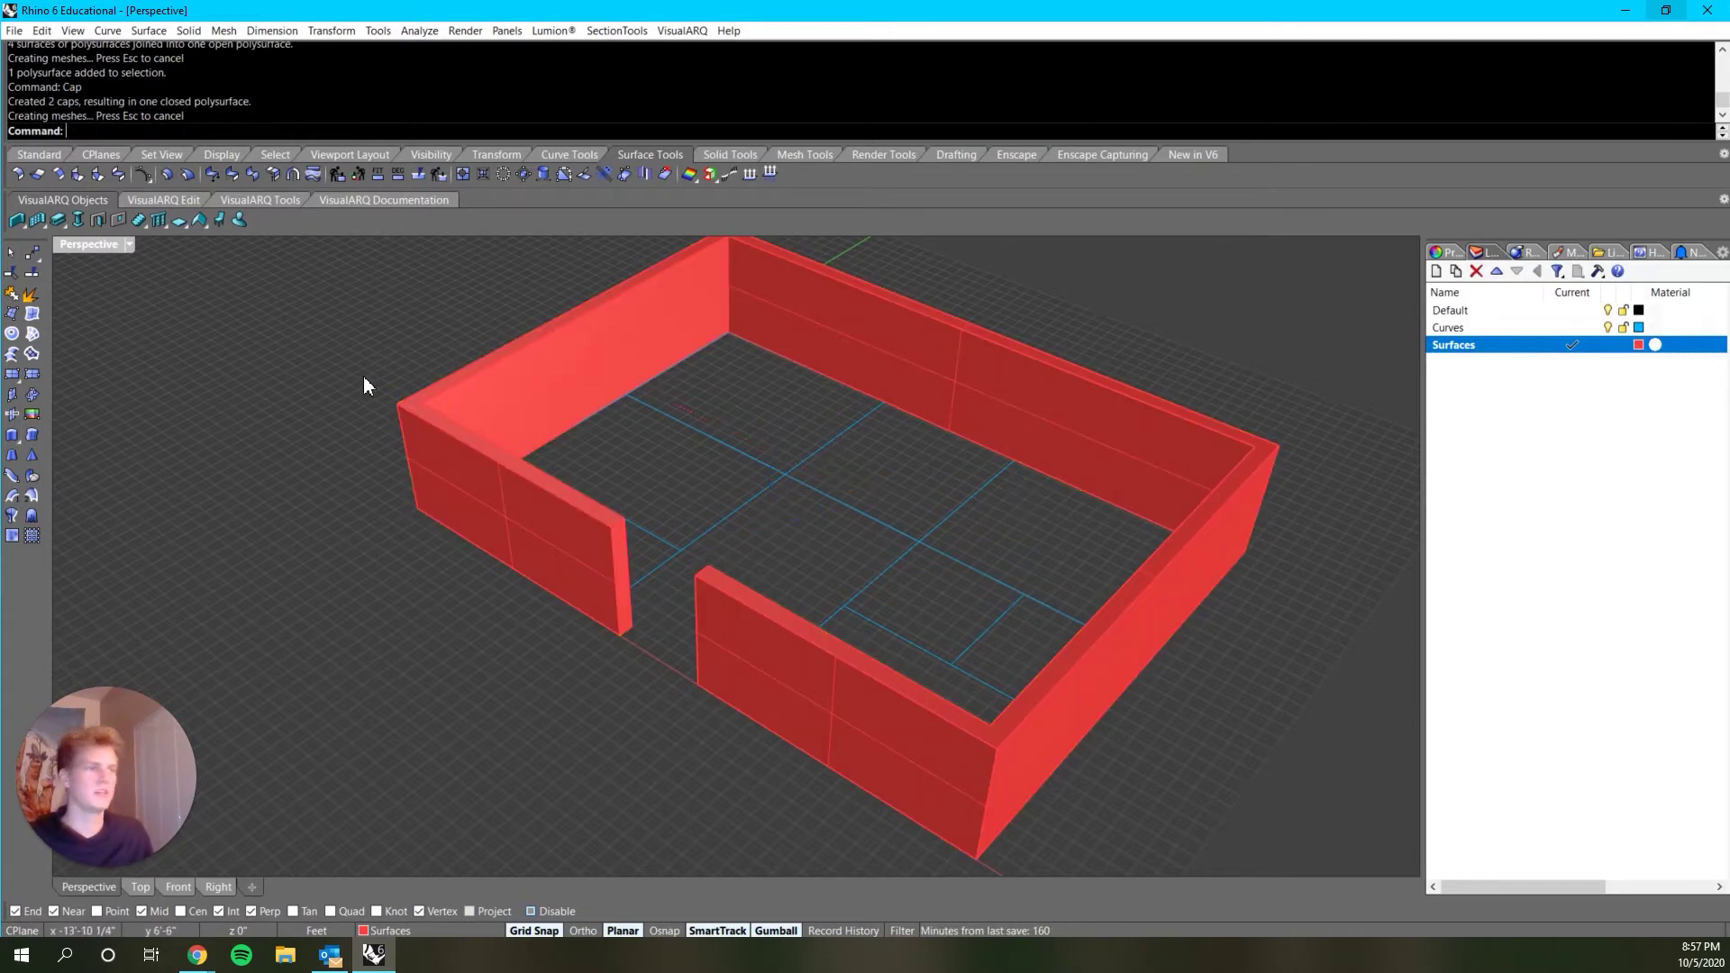
key(ctrl+z)
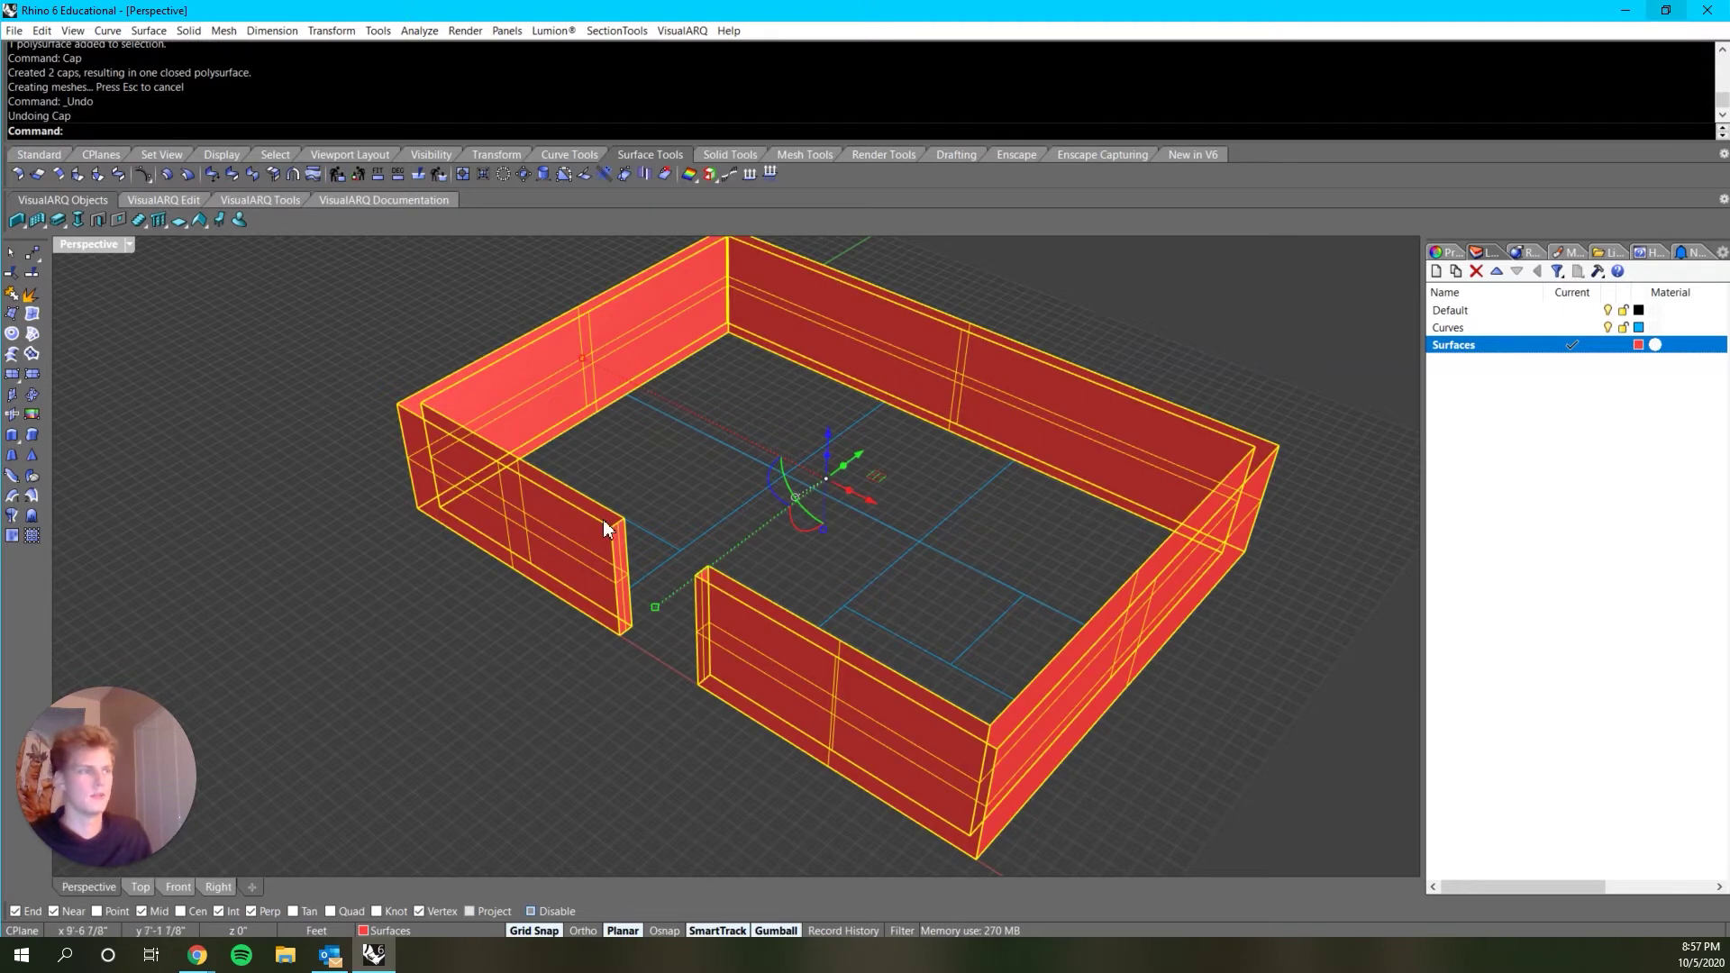
Step: Cap the open top and bottom of the joined wall polysurface while viewing it from below
scroll(603, 519, up, 5)
right_drag(590, 534, 509, 539)
shift+right_drag(226, 446, 390, 475)
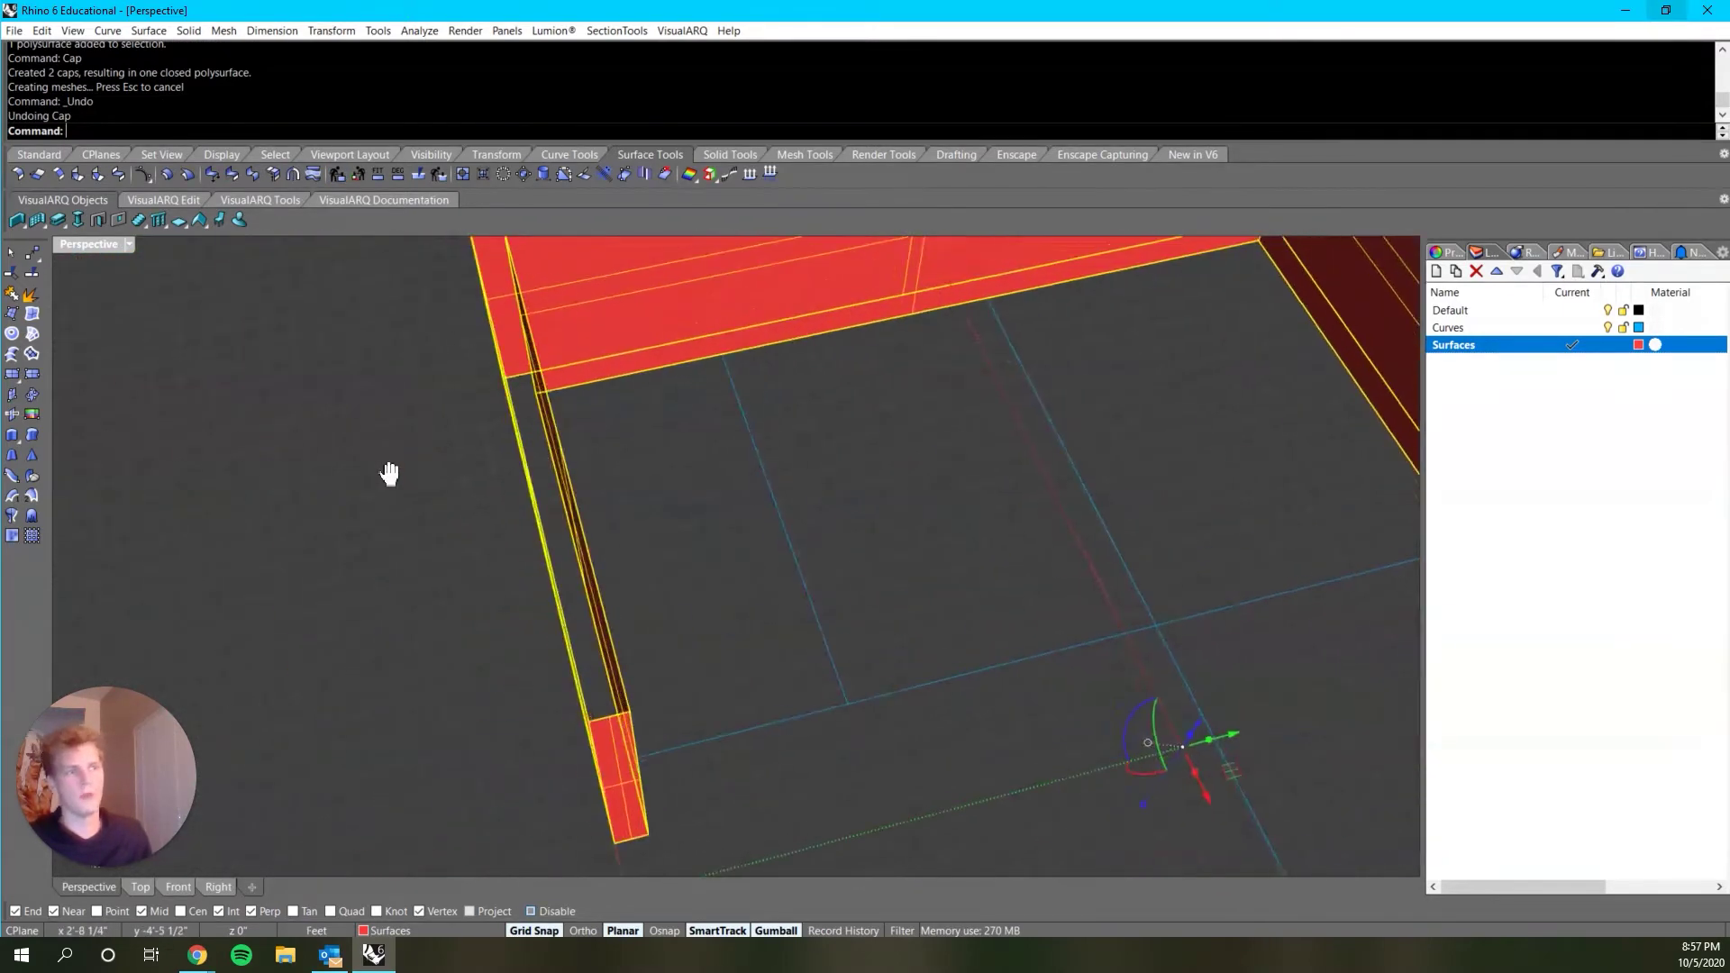
scroll(479, 465, up, 2)
key(Return)
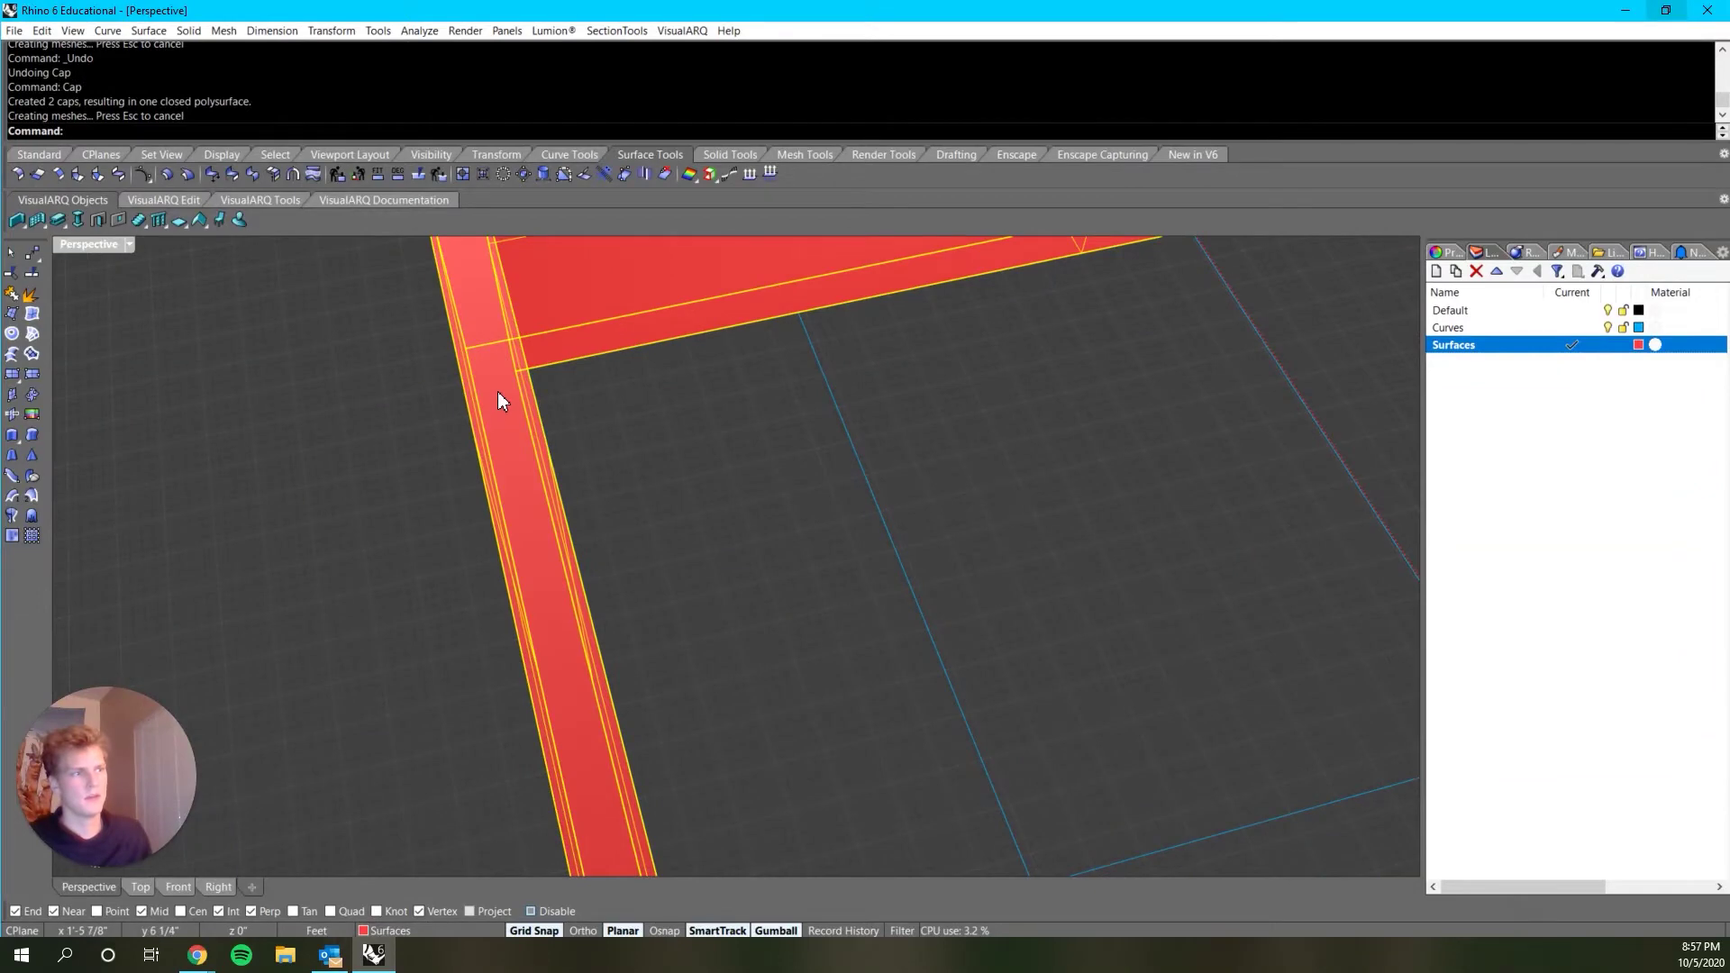
Step: Select the cap surface on top of the walls and move it upward off the walls with the gumball
scroll(497, 391, down, 3)
click(497, 396)
scroll(497, 396, down, 8)
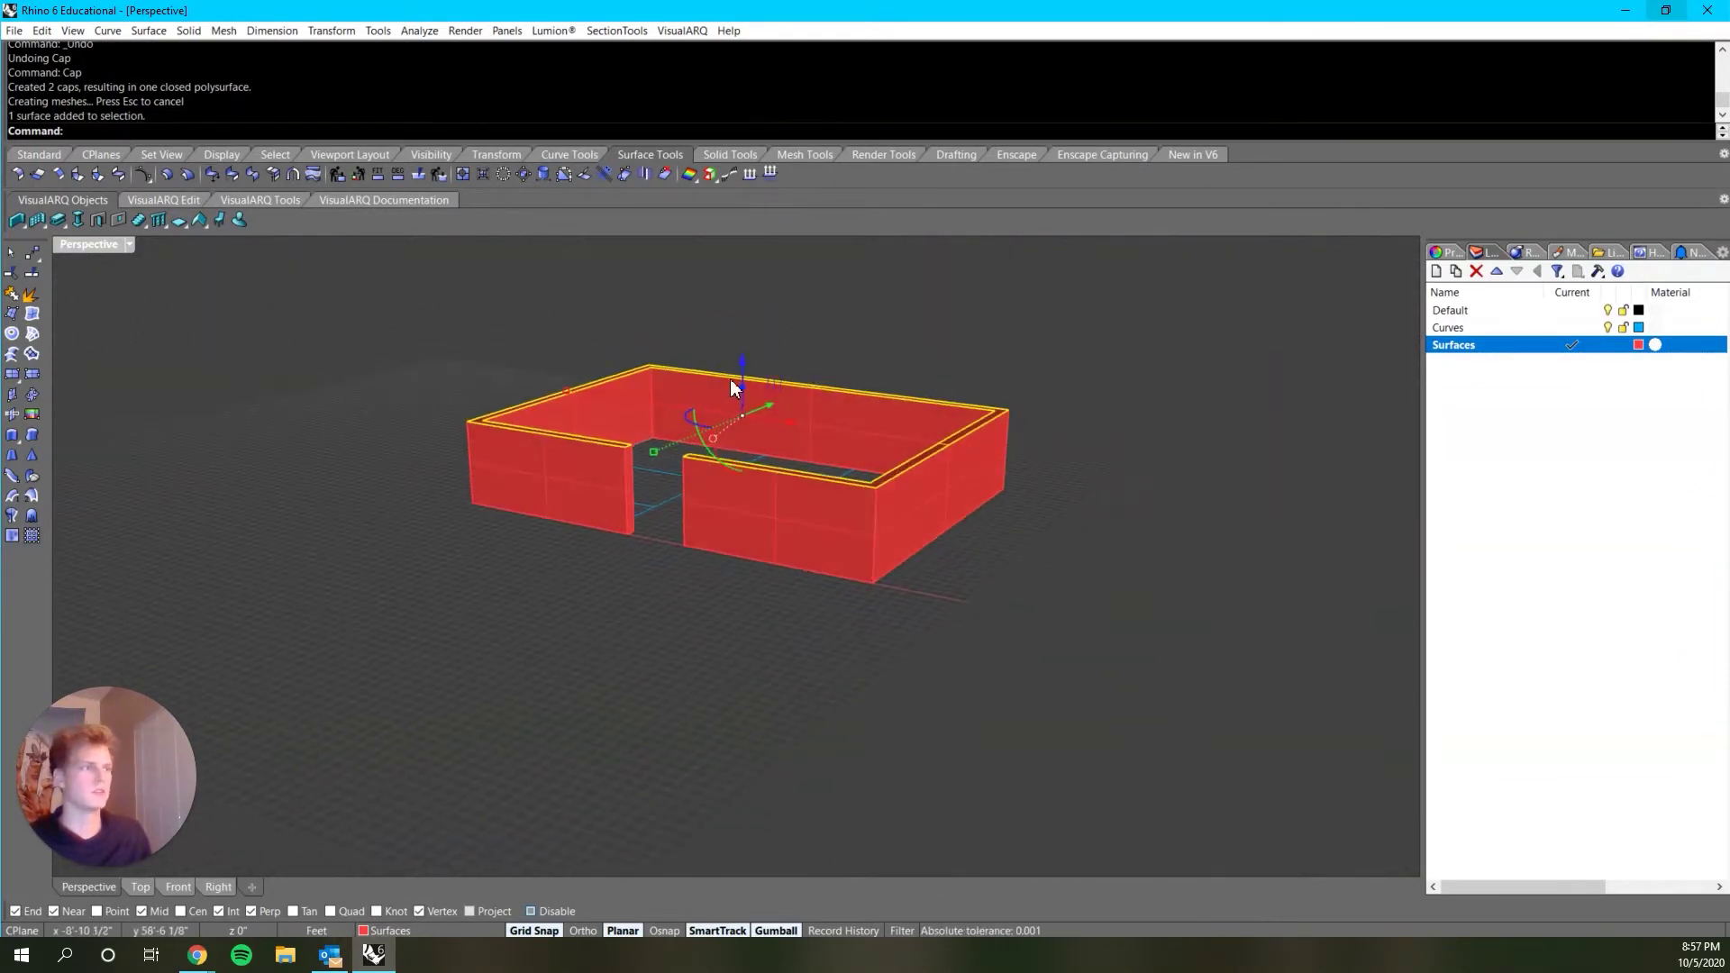
drag(735, 364, 738, 302)
scroll(911, 360, up, 4)
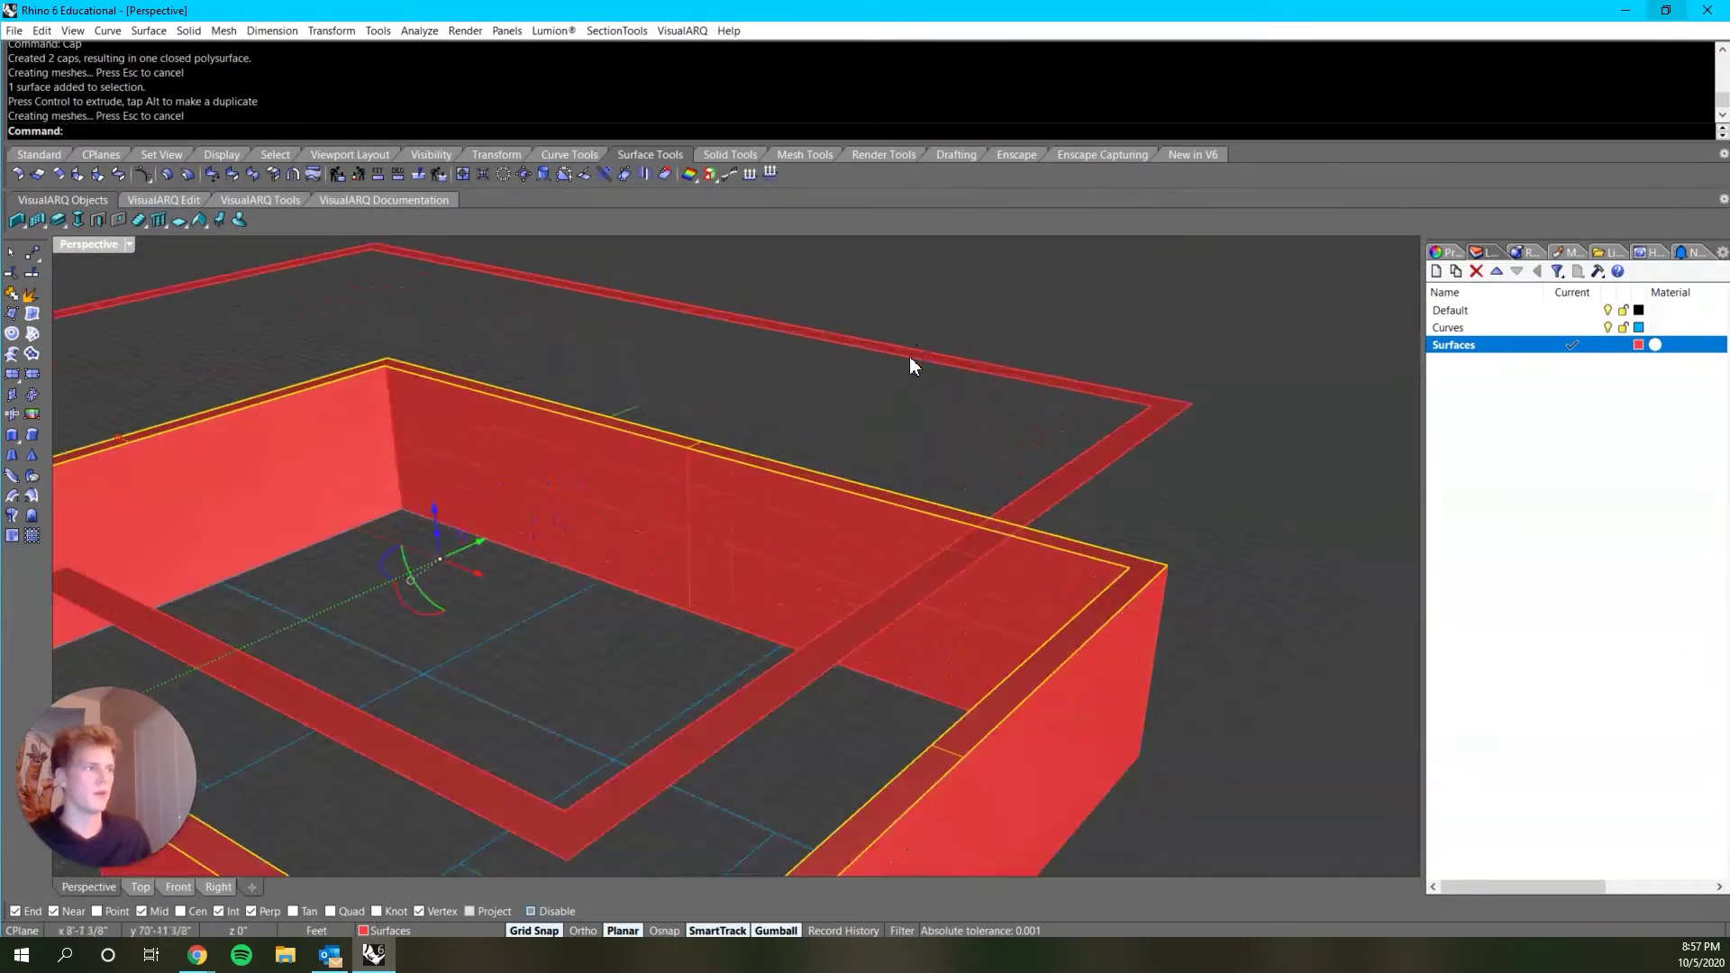
Step: Try deleting the raised copy of the cap surface above the walls, and undo the deletion
scroll(910, 355, down, 6)
right_drag(911, 442, 879, 487)
scroll(847, 358, up, 8)
ctrl+shift+click(848, 359)
scroll(856, 346, down, 3)
scroll(856, 346, down, 6)
scroll(890, 400, up, 5)
click(953, 344)
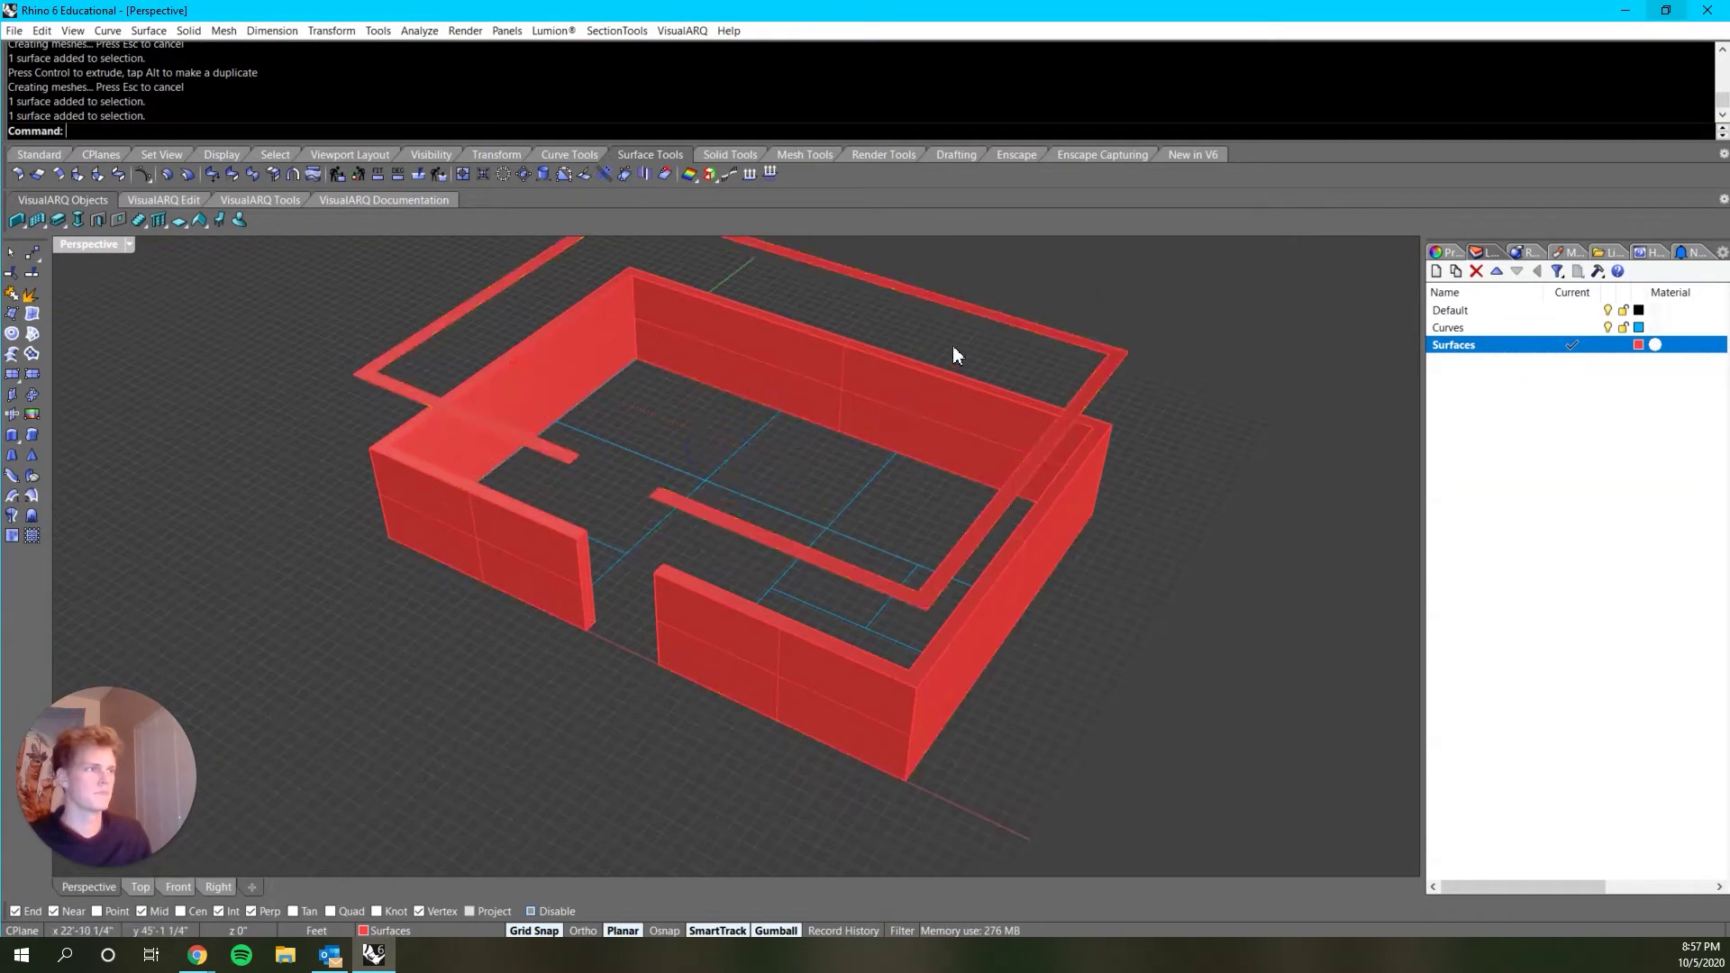
click(679, 509)
key(Delete)
scroll(561, 566, up, 8)
key(ctrl+z)
scroll(586, 551, down, 10)
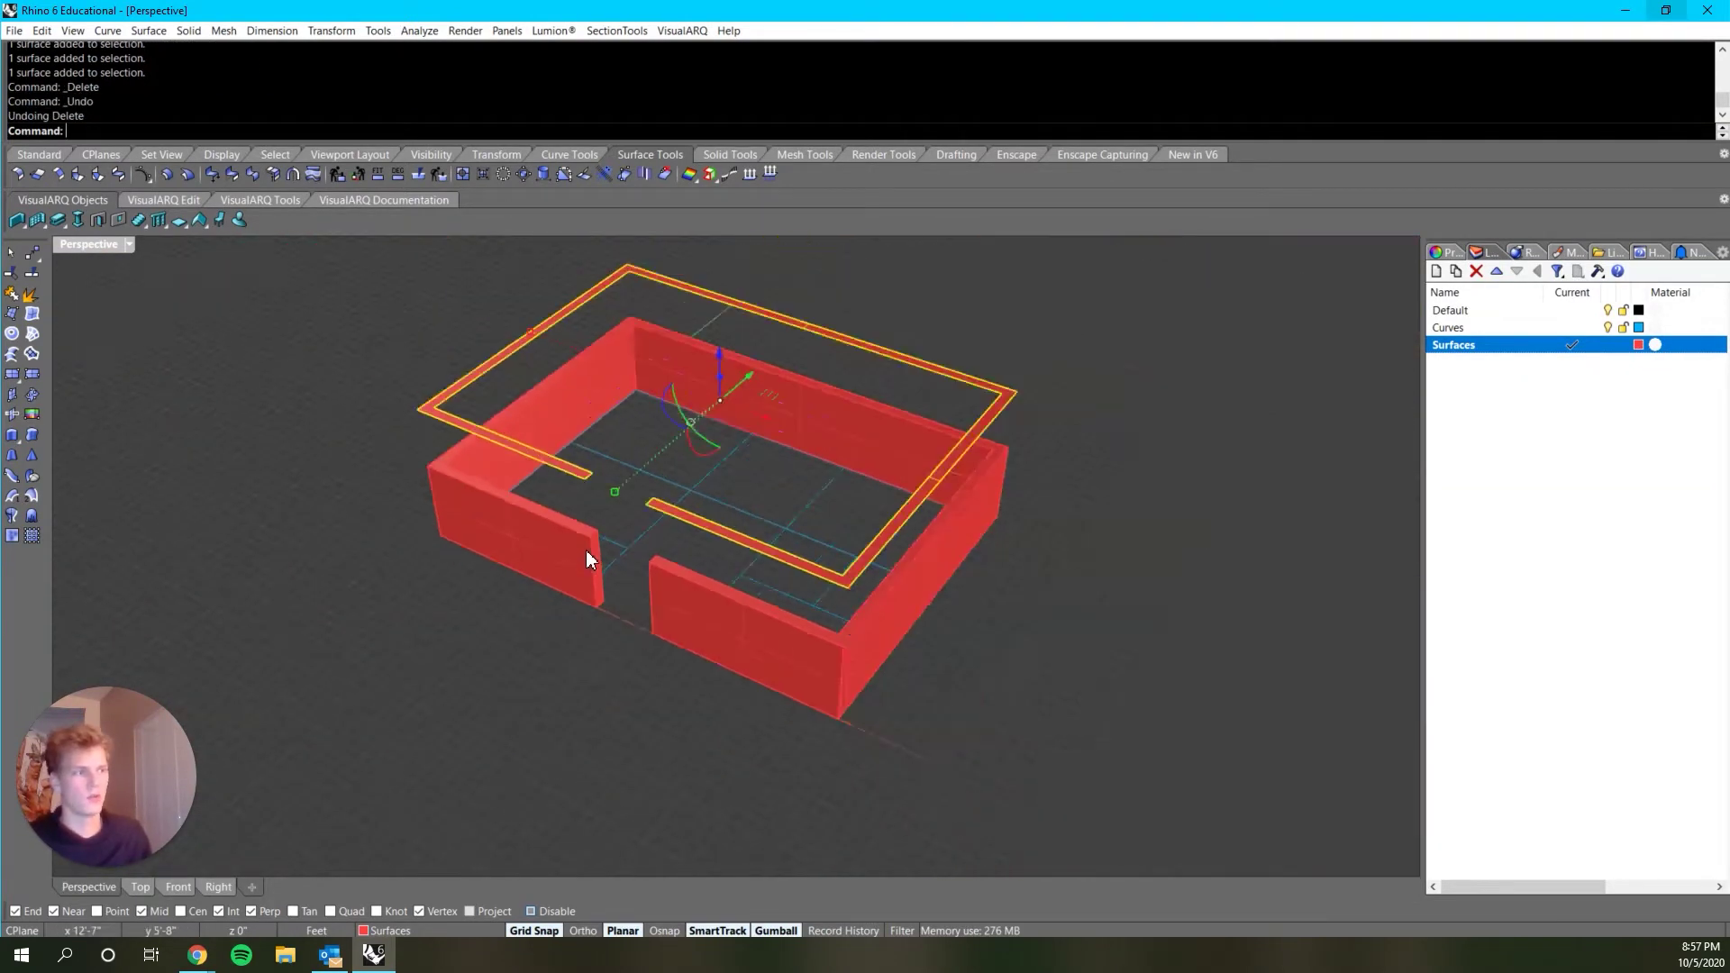
Step: Undo the cap surface's gumball move, the Cap, the Join and the latest curve extrusions, and clear the selection
key(ctrl+z)
key(ctrl+z)
key(ctrl+z)
scroll(588, 549, up, 6)
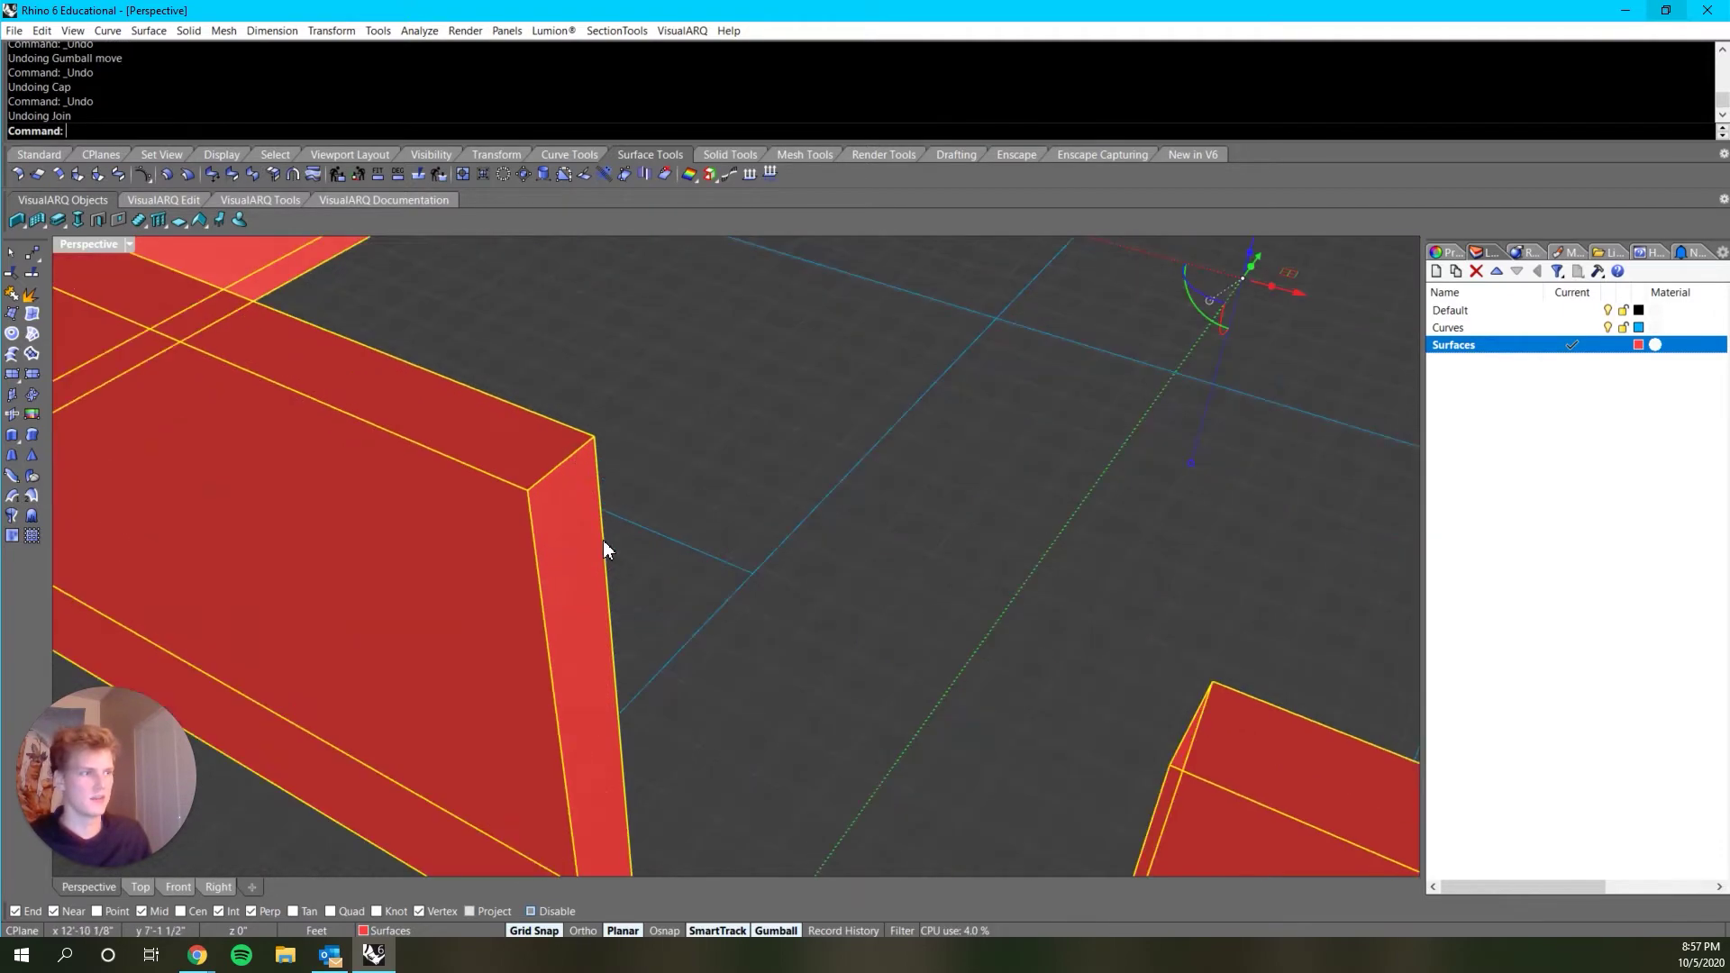
key(ctrl+z)
scroll(586, 582, down, 8)
key(ctrl+z)
scroll(751, 615, down, 4)
shift+right_drag(751, 615, 591, 606)
scroll(600, 636, up, 4)
key(Escape)
Step: Offset the remaining extruded wall surface outward by 12" with OffsetSrf, using the Solid=Yes option
click(621, 645)
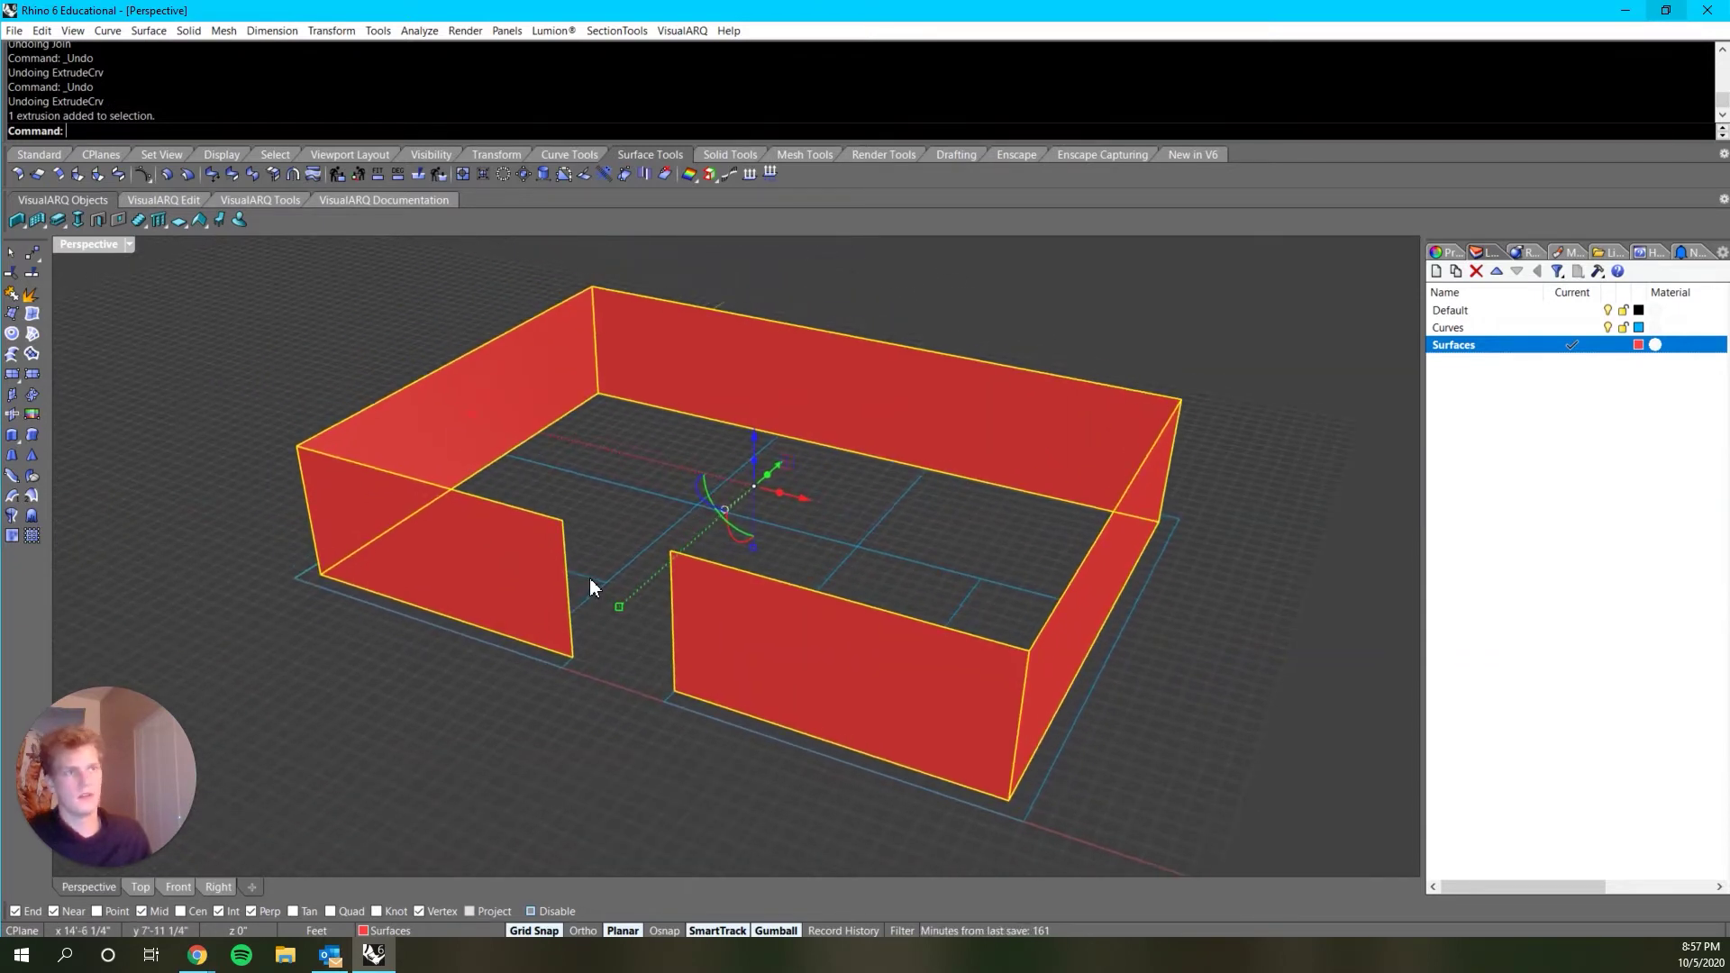
text(Offset)
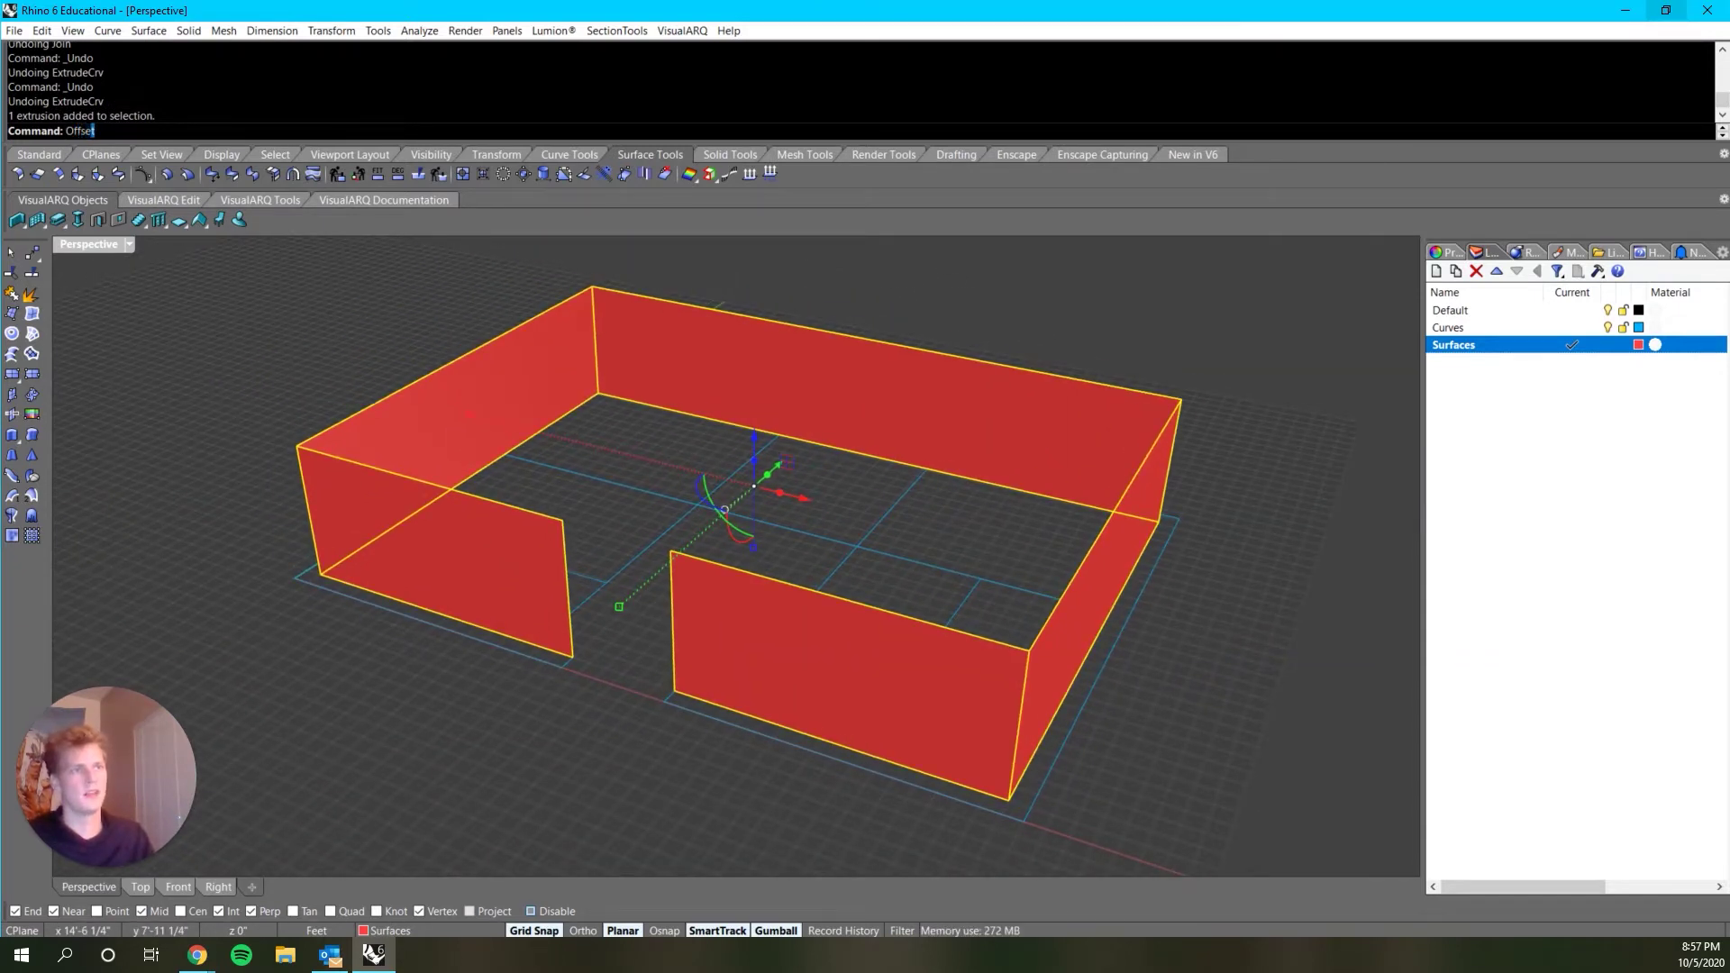
text(Srf)
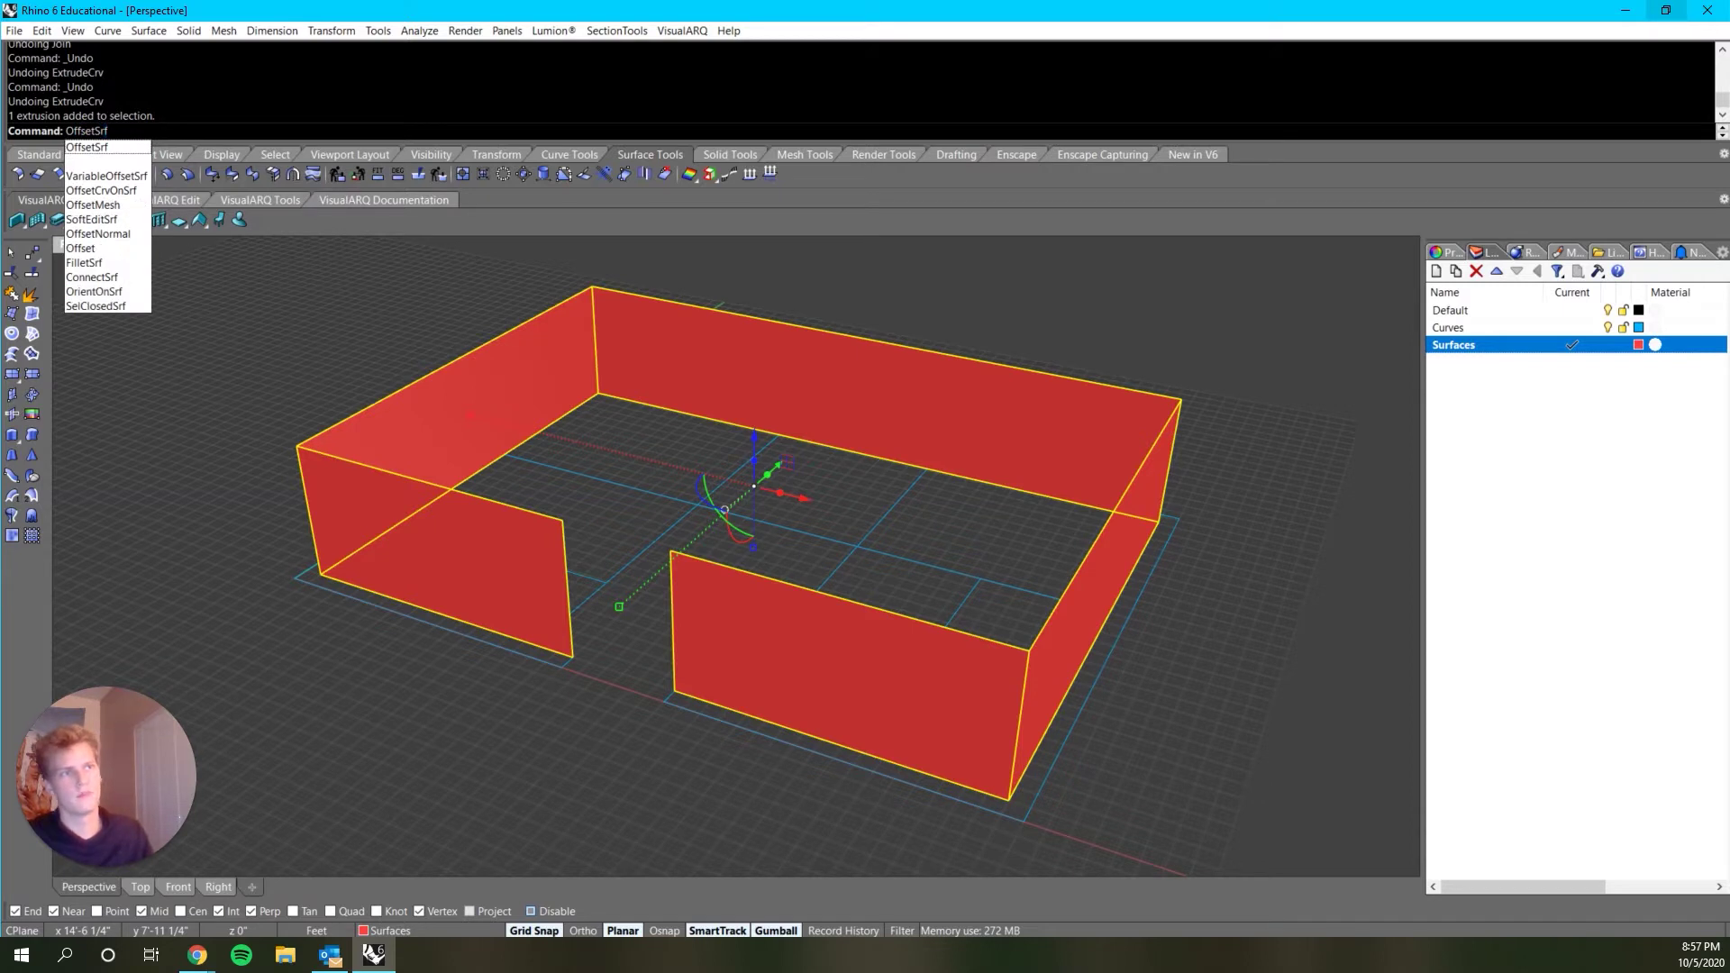
click(133, 149)
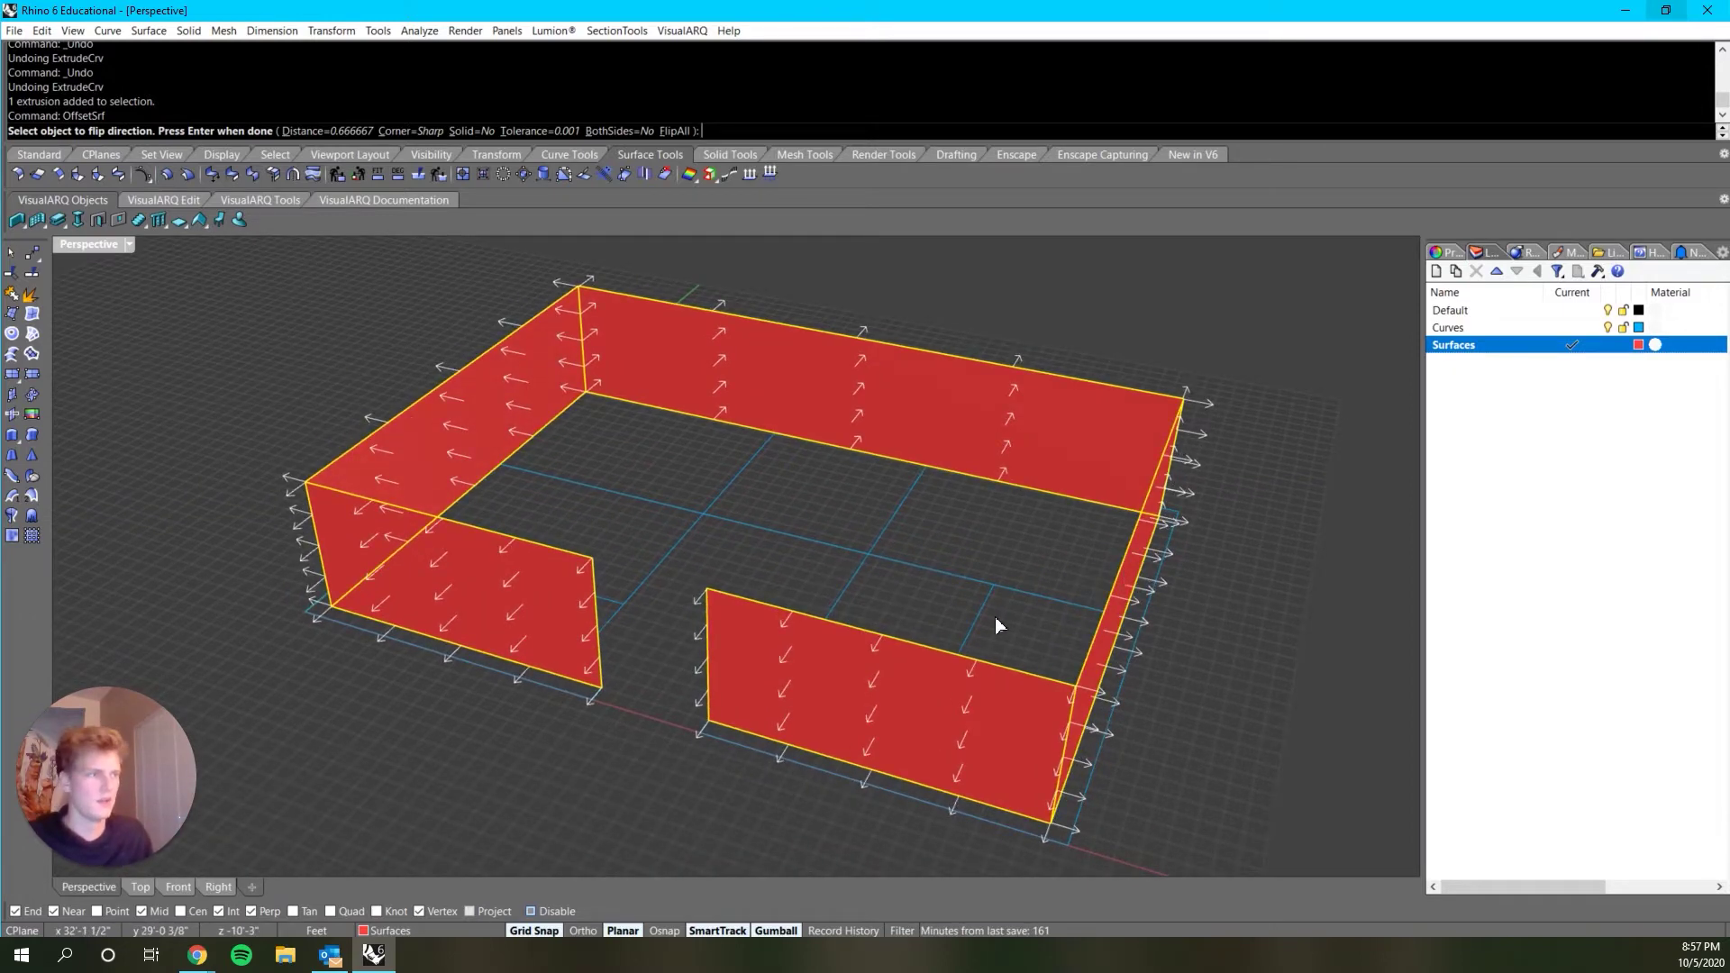
click(485, 132)
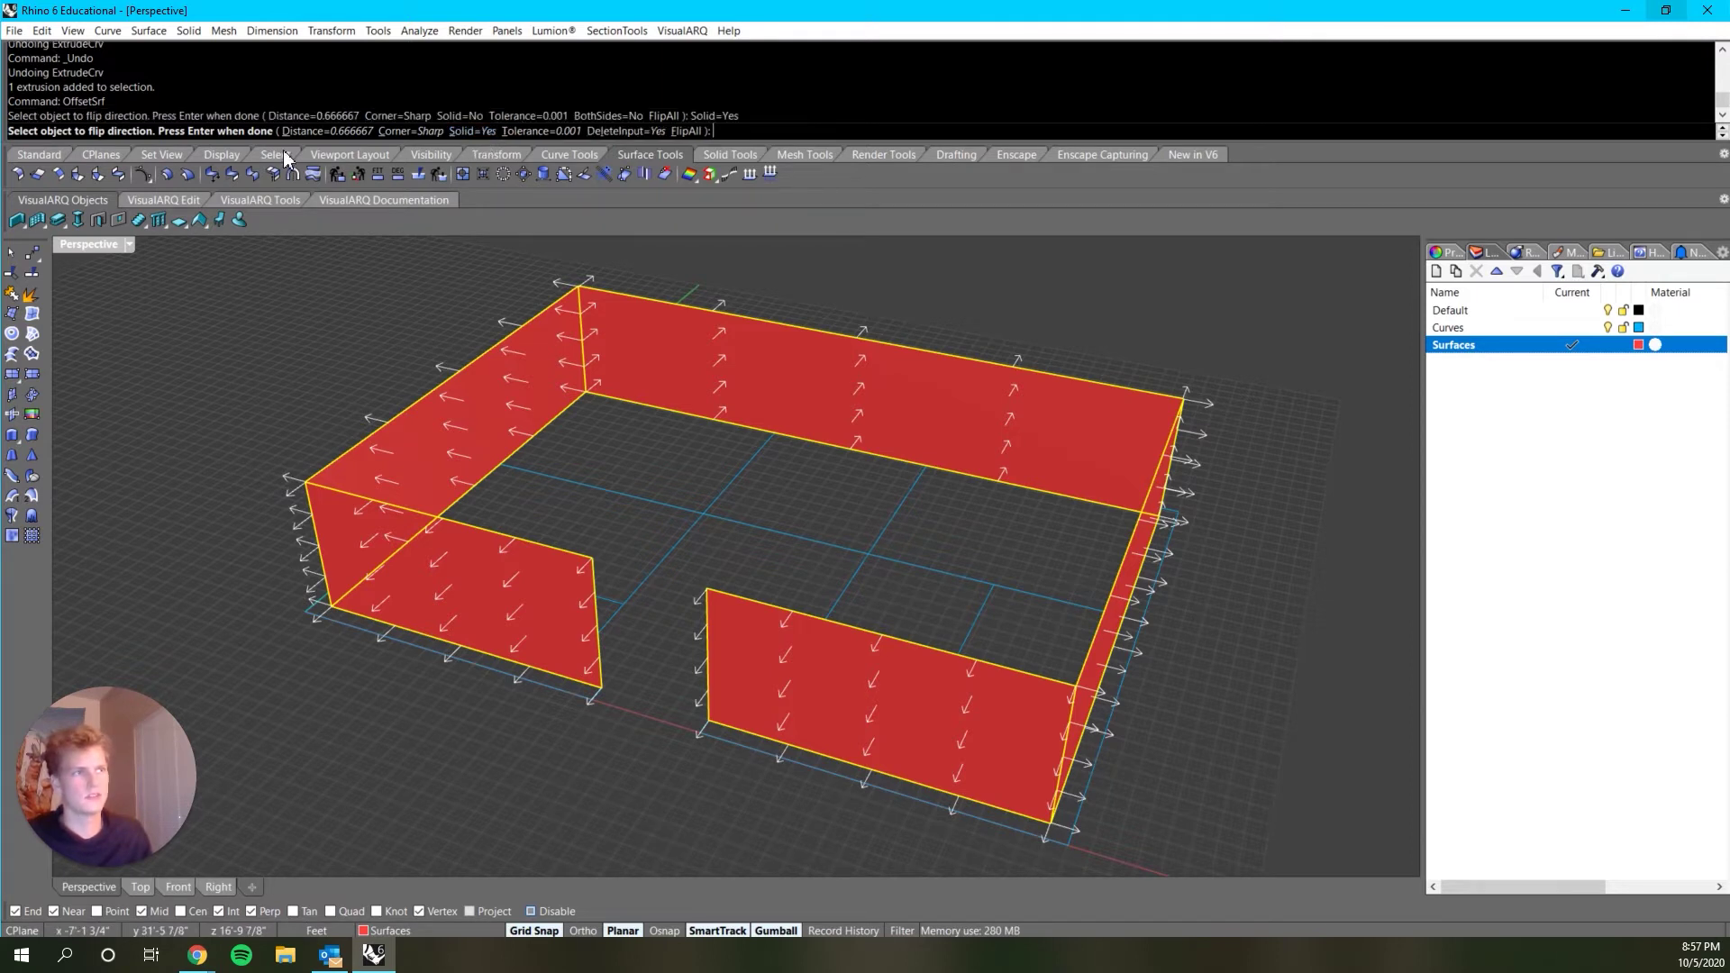
click(360, 131)
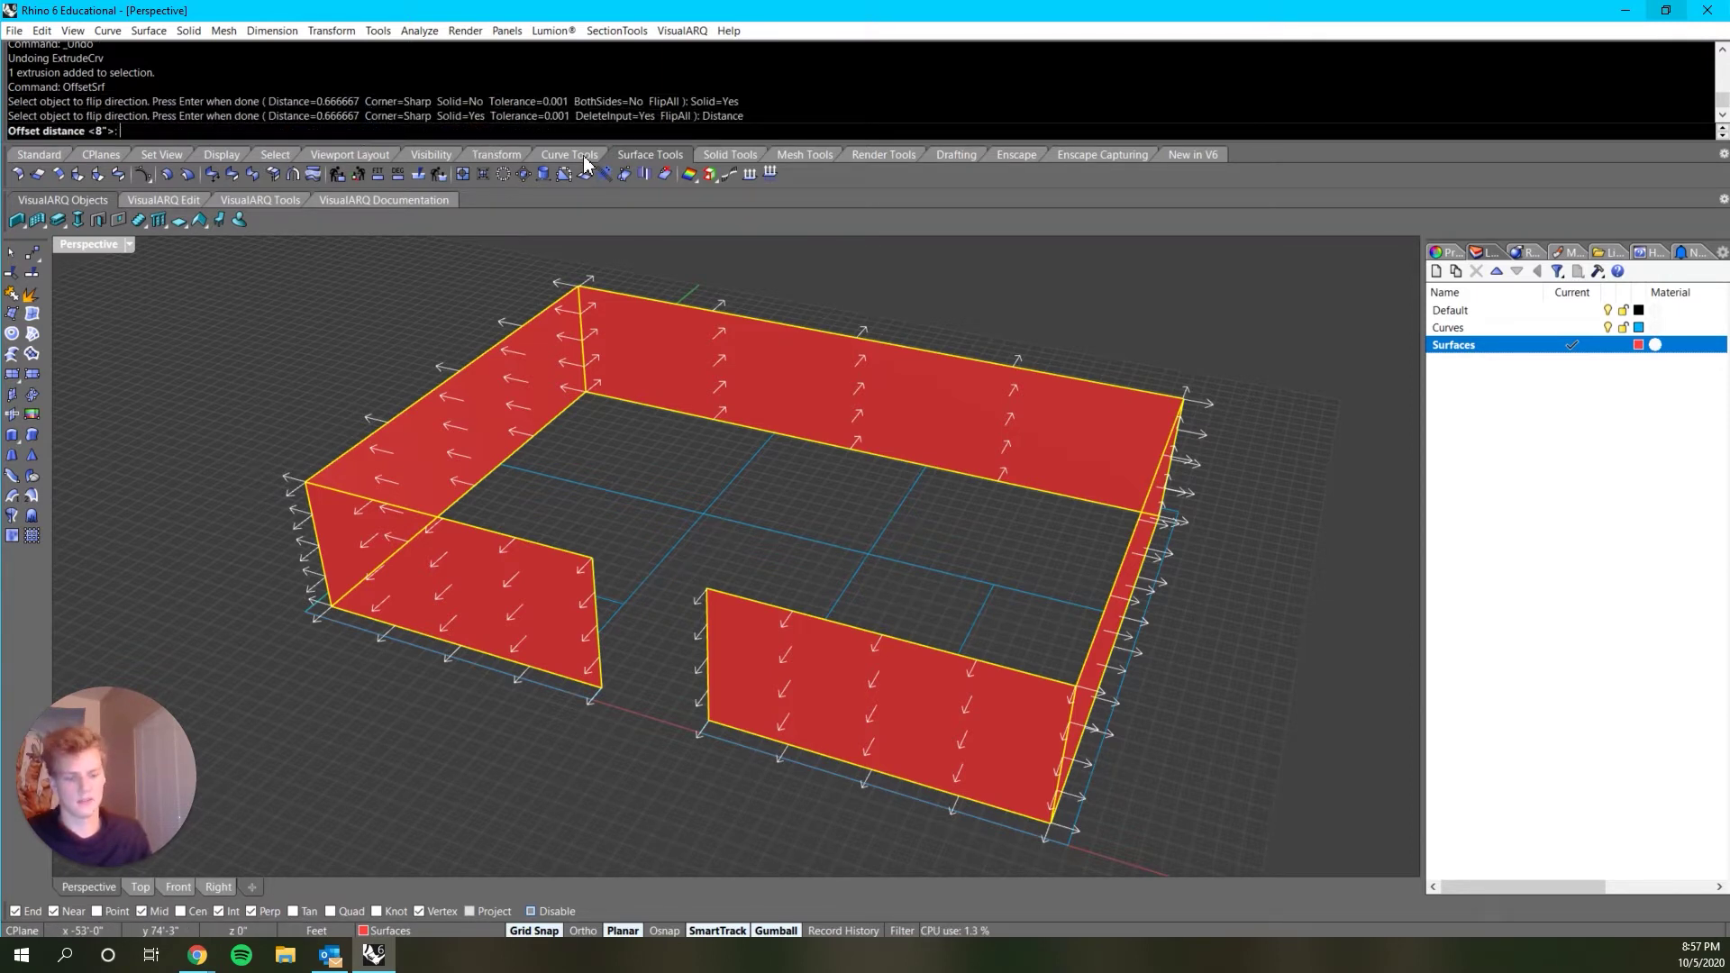
text(12")
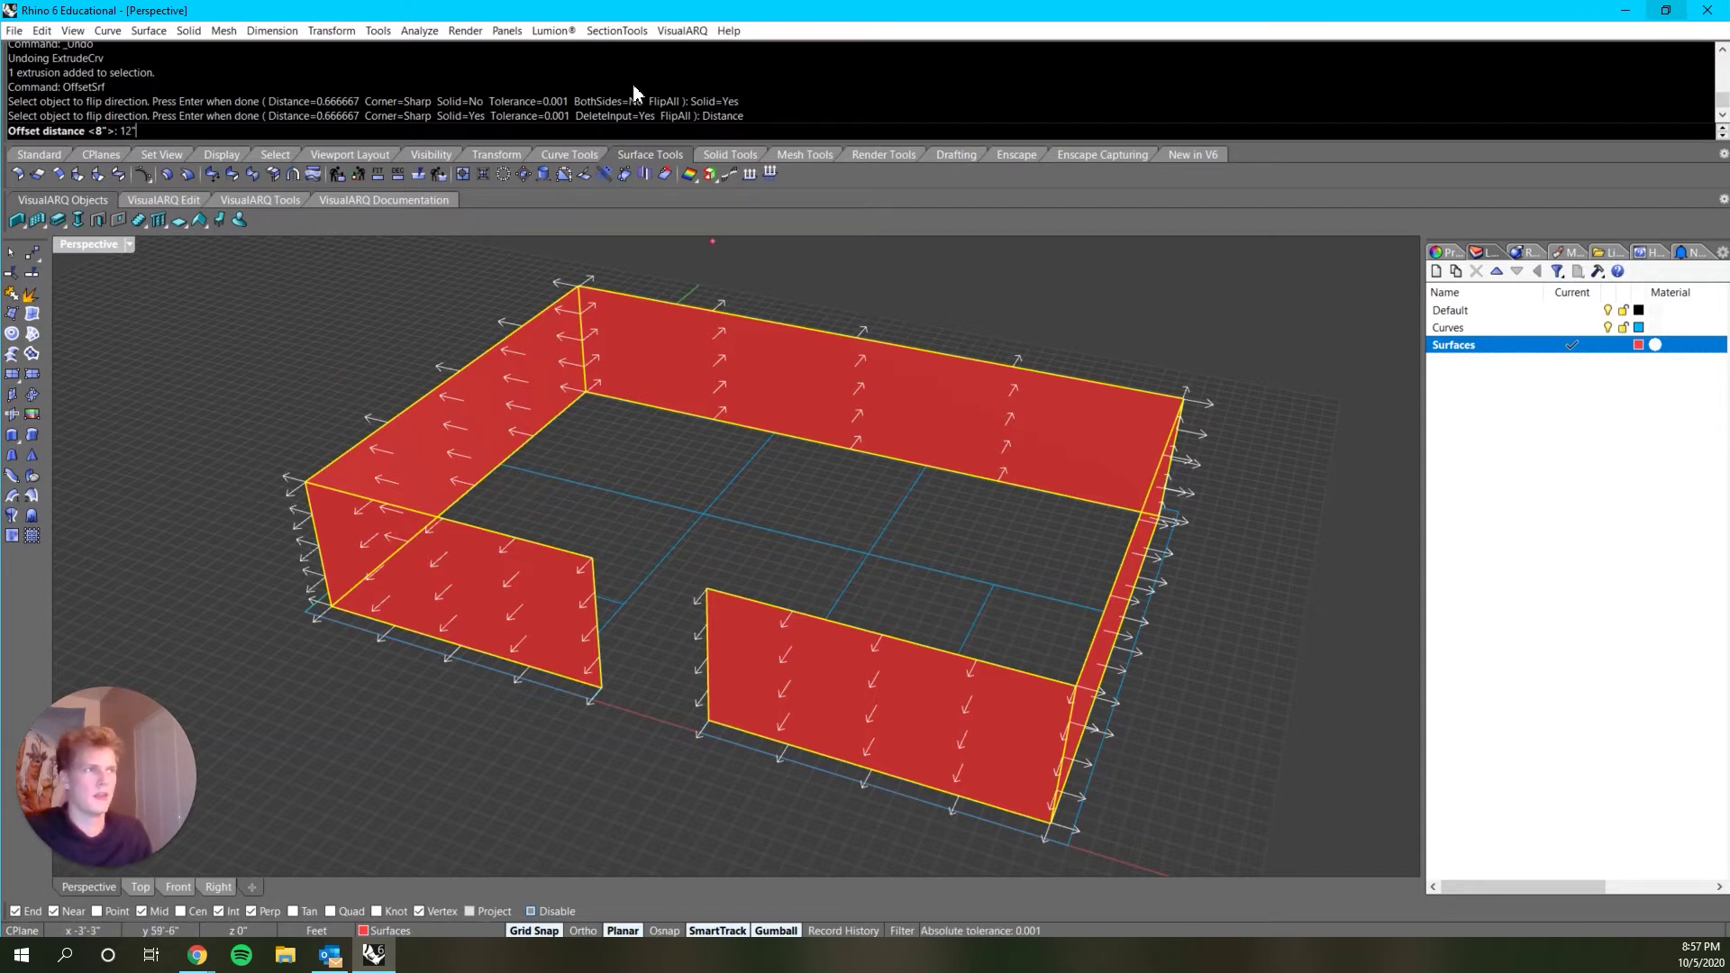
key(Return)
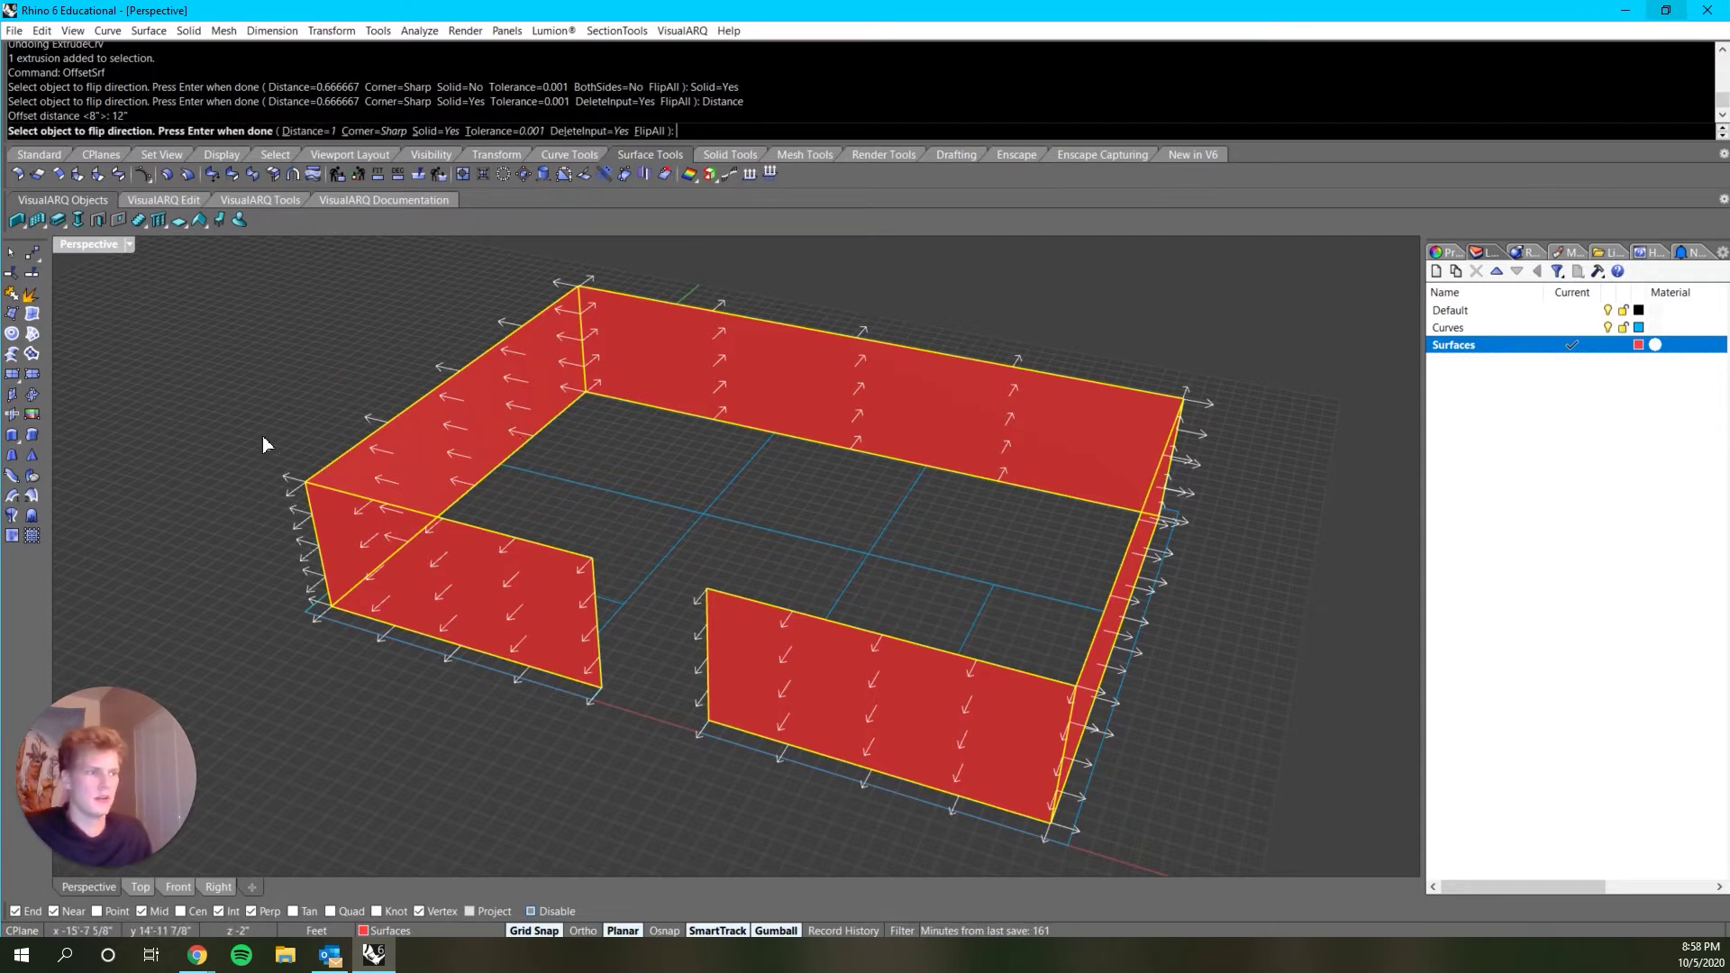
key(Return)
Step: Examine the top of the offset wall solid's corner by sub-selecting its edge, corner square and adjoining strip faces
scroll(532, 564, up, 2)
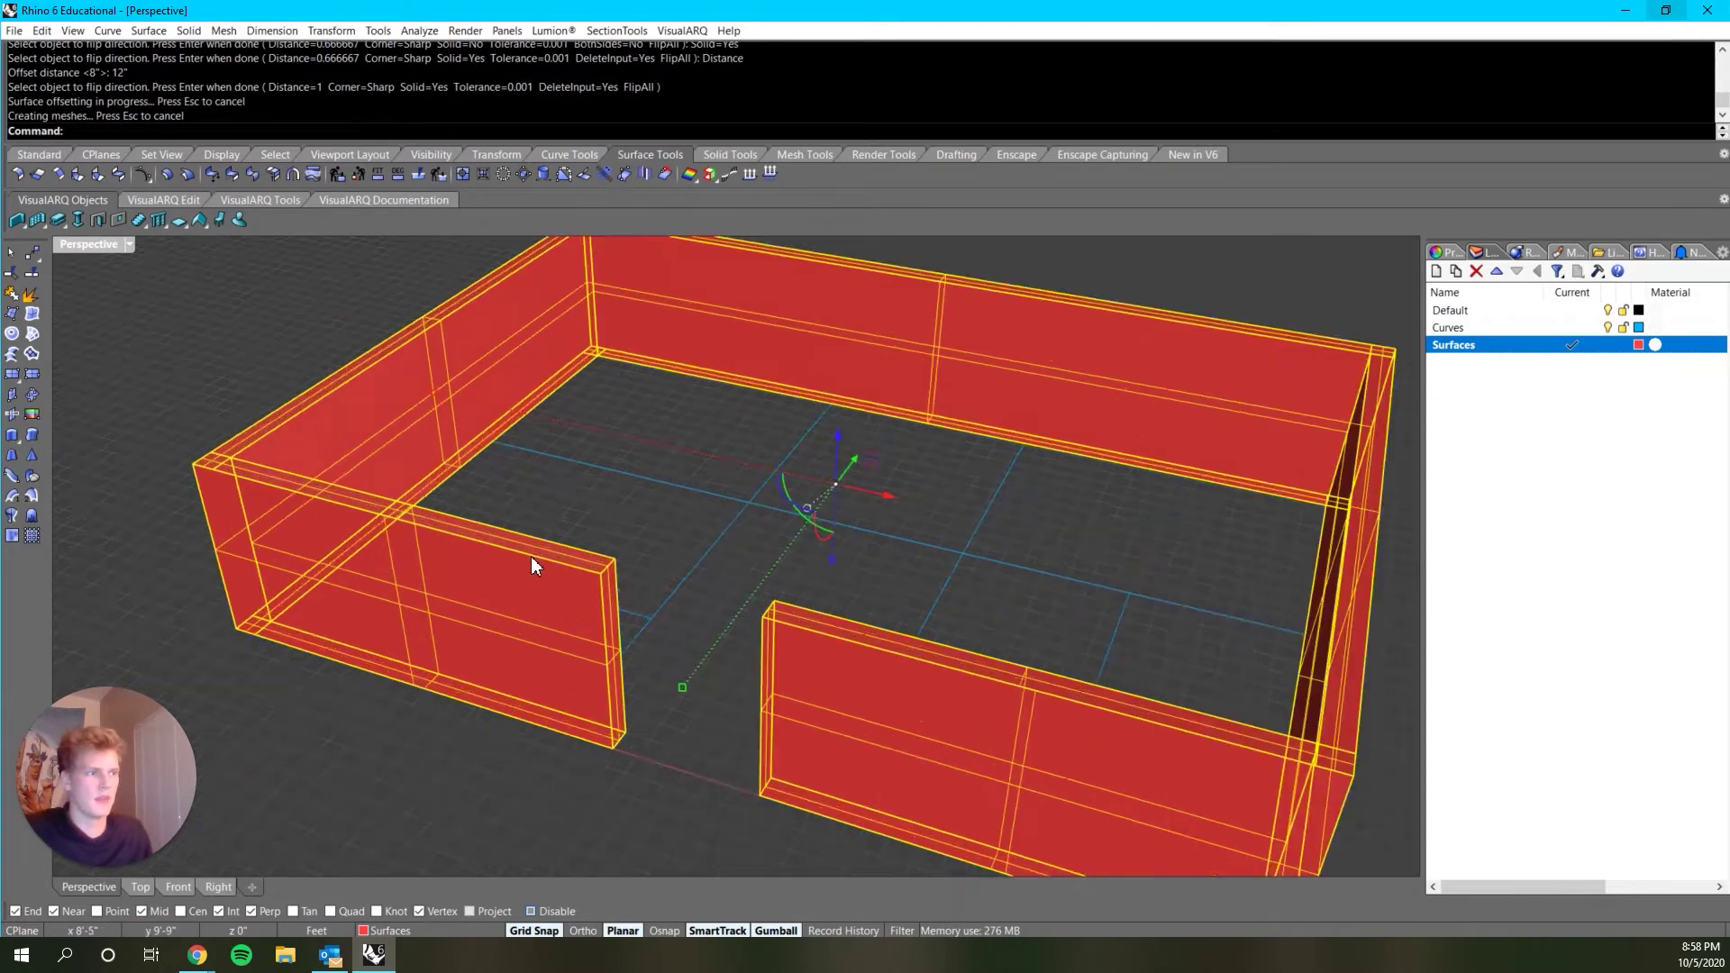
scroll(531, 559, up, 3)
scroll(555, 583, down, 6)
right_drag(555, 583, 290, 591)
click(481, 598)
scroll(290, 591, up, 3)
ctrl+shift+click(317, 423)
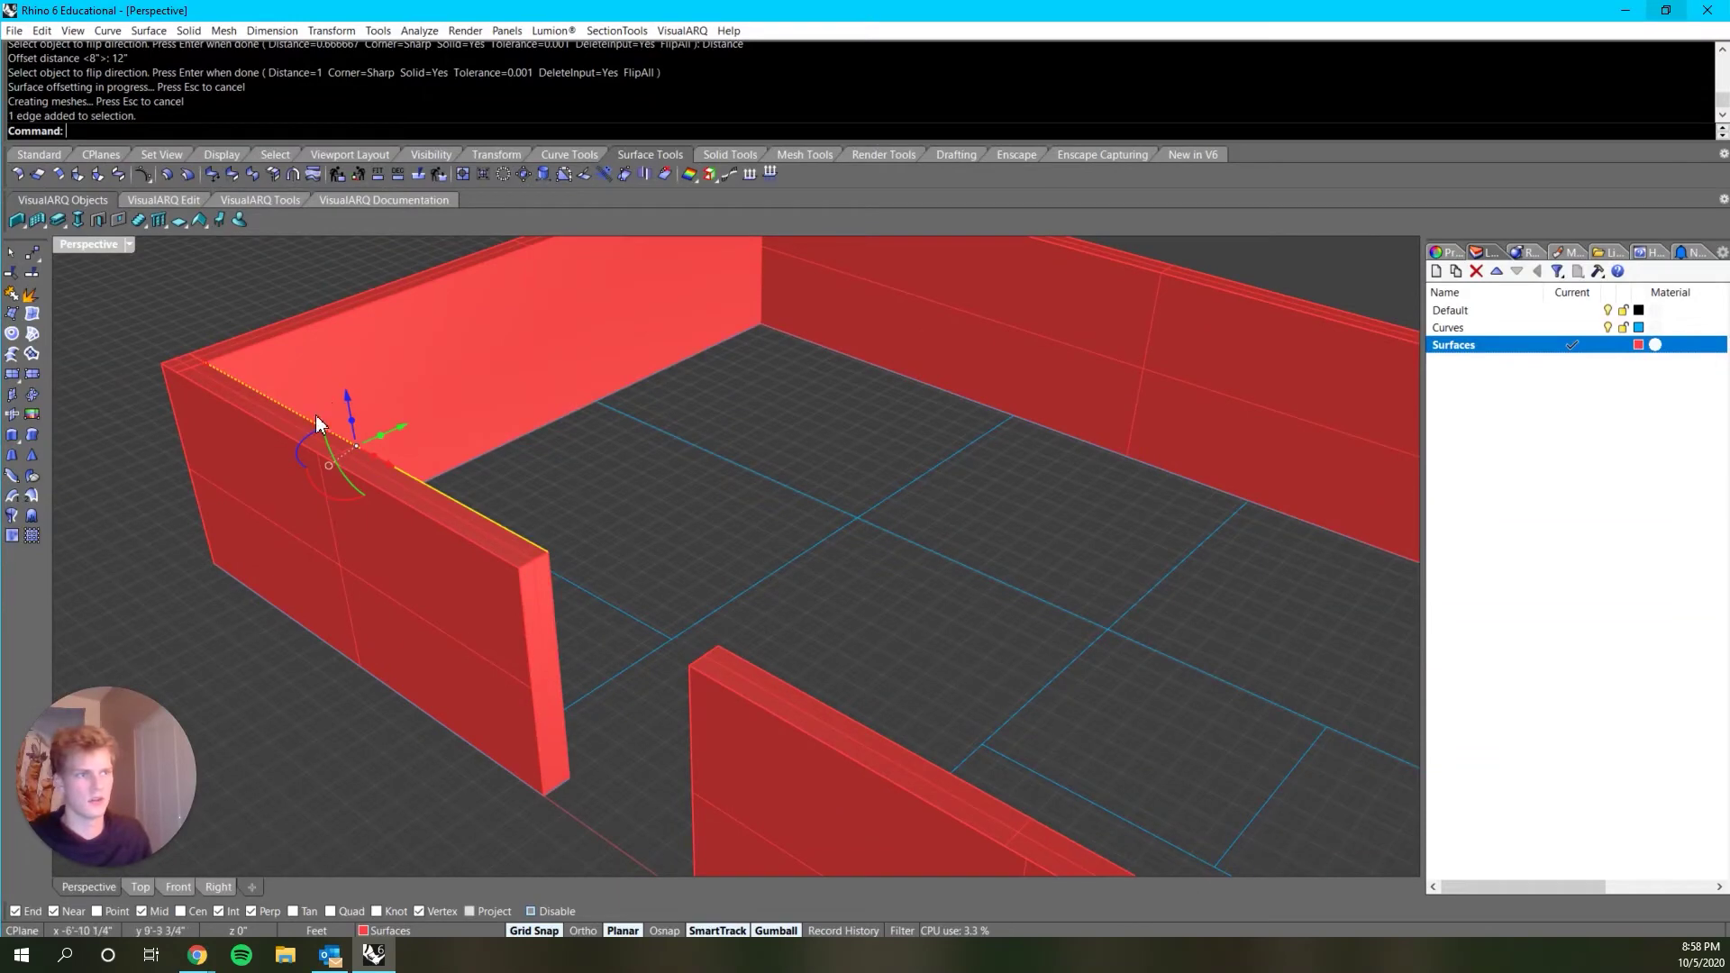
scroll(209, 373, up, 3)
ctrl+shift+click(208, 376)
right_drag(241, 389, 618, 544)
scroll(436, 548, up, 3)
ctrl+shift+click(496, 527)
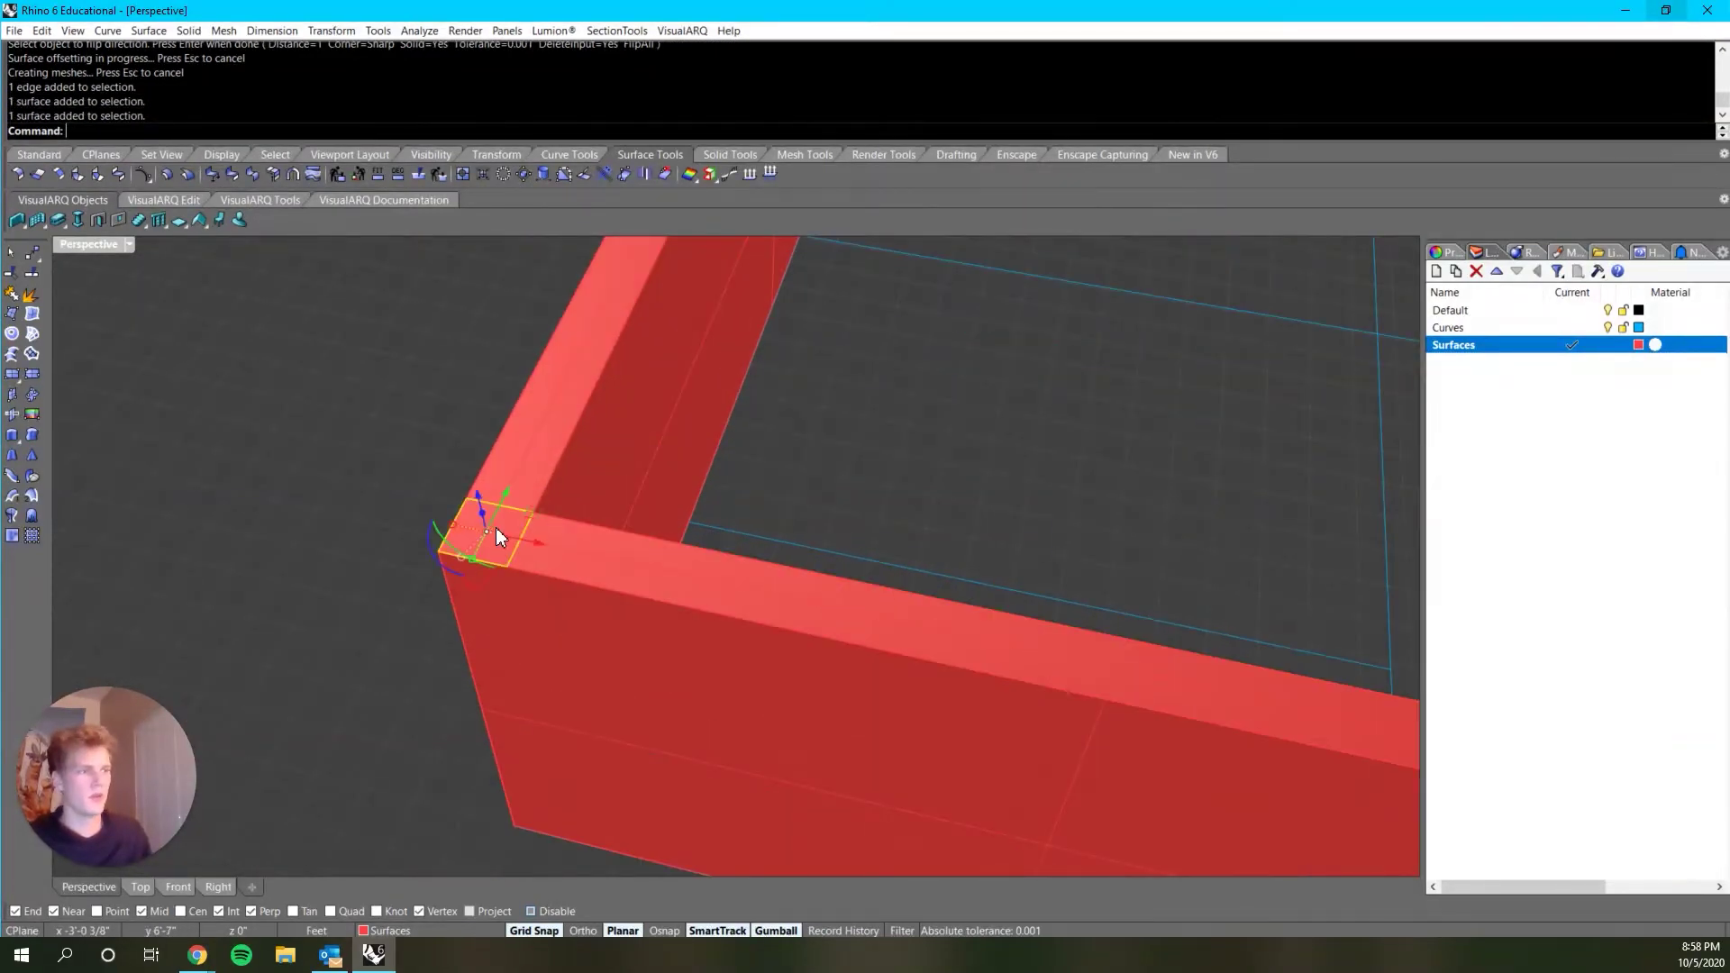
ctrl+shift+click(675, 579)
ctrl+shift+click(544, 430)
scroll(679, 468, down, 8)
right_drag(927, 537, 841, 517)
key(Escape)
Step: Sub-select the top faces of the two walls meeting at the corner to check how the top is divided
scroll(554, 433, up, 5)
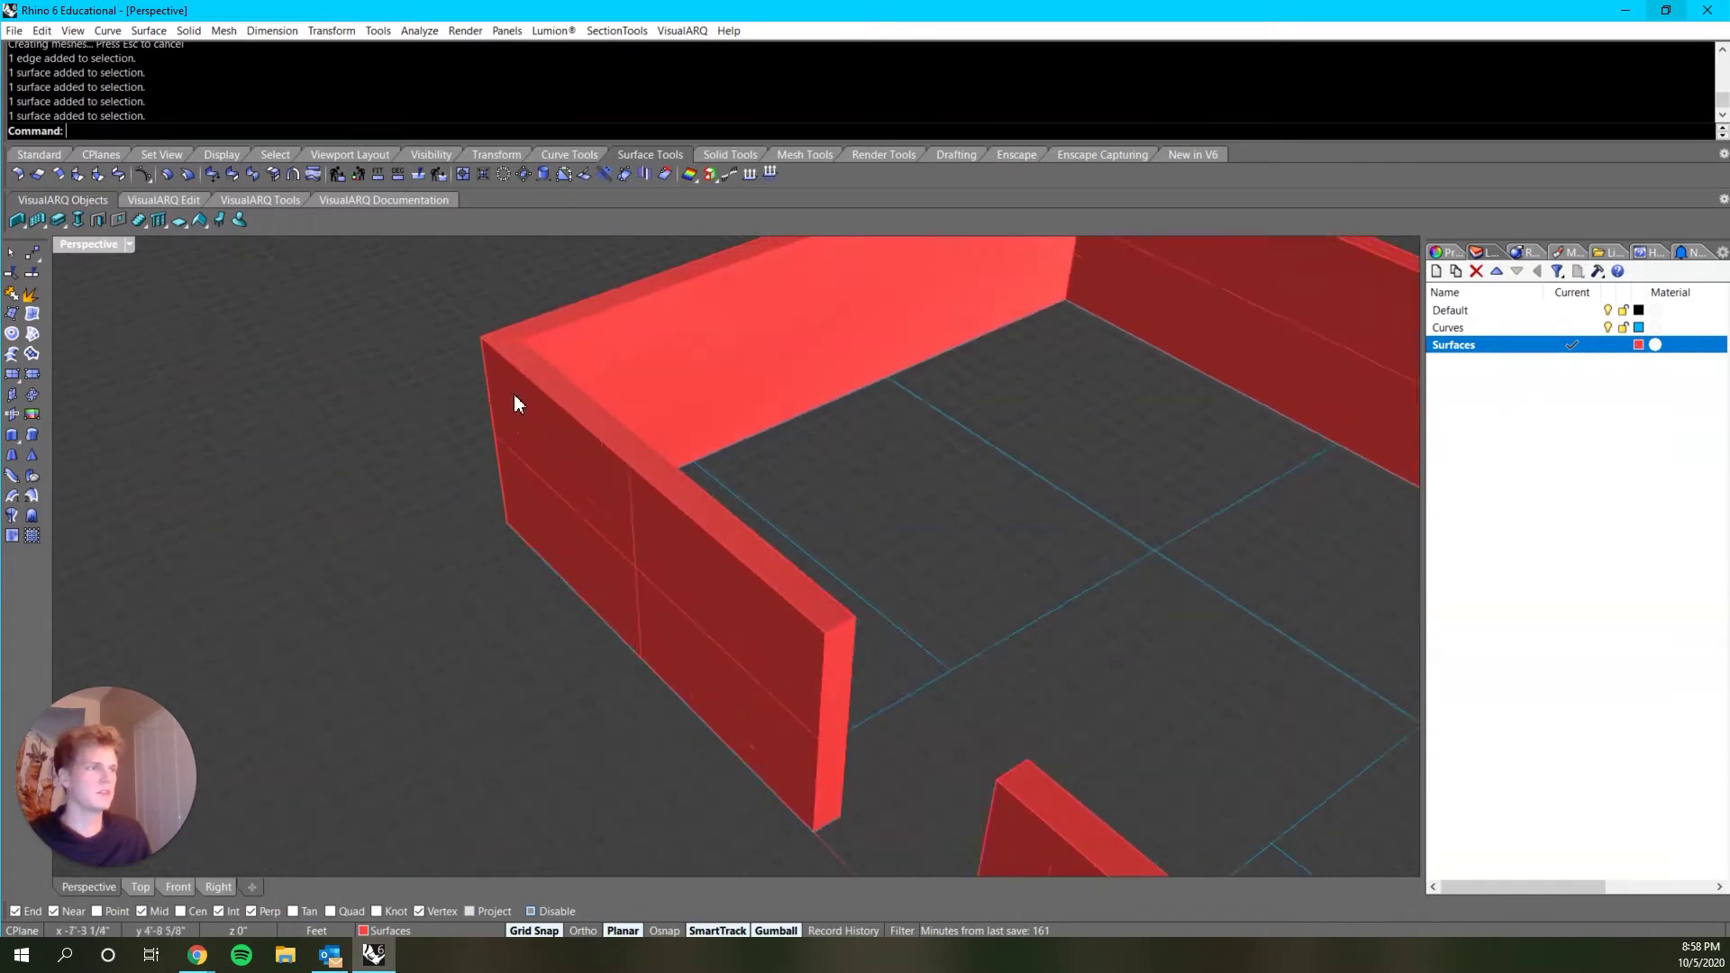
scroll(518, 403, up, 2)
scroll(607, 346, down, 5)
right_drag(607, 346, 765, 450)
scroll(603, 383, up, 6)
ctrl+shift+click(526, 425)
ctrl+shift+click(607, 485)
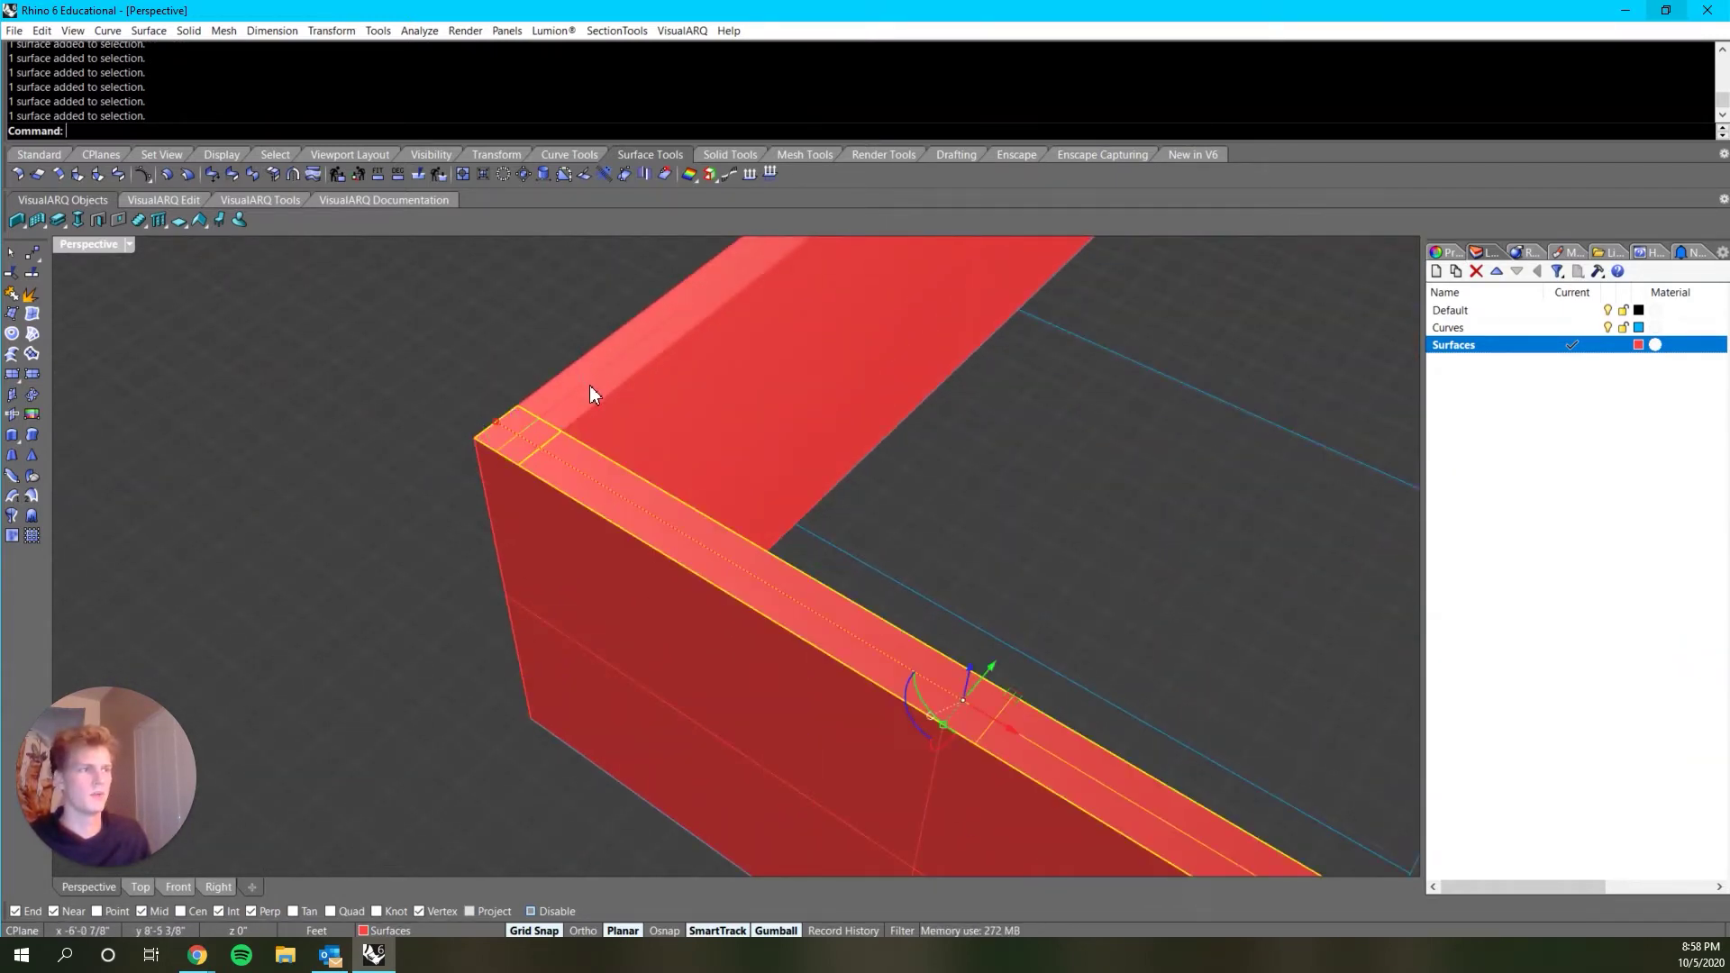
ctrl+shift+click(587, 385)
scroll(587, 387, down, 6)
key(Escape)
click(594, 385)
shift+click(607, 441)
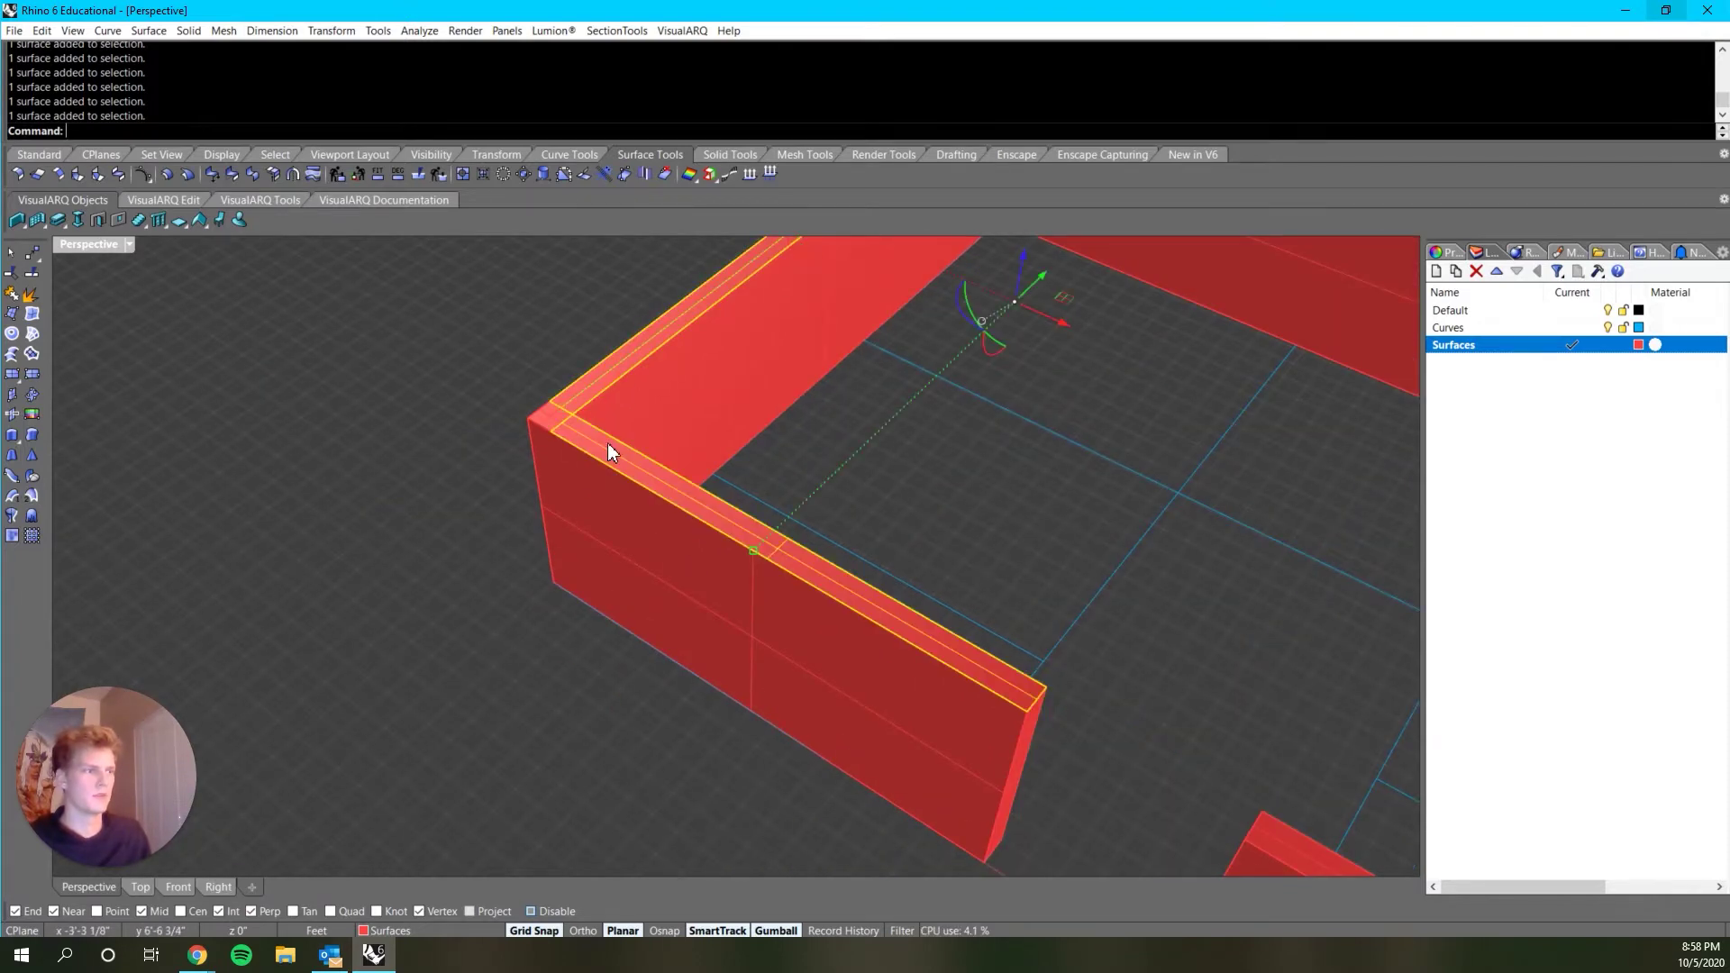
scroll(607, 442, down, 6)
right_drag(846, 551, 694, 337)
scroll(618, 541, up, 6)
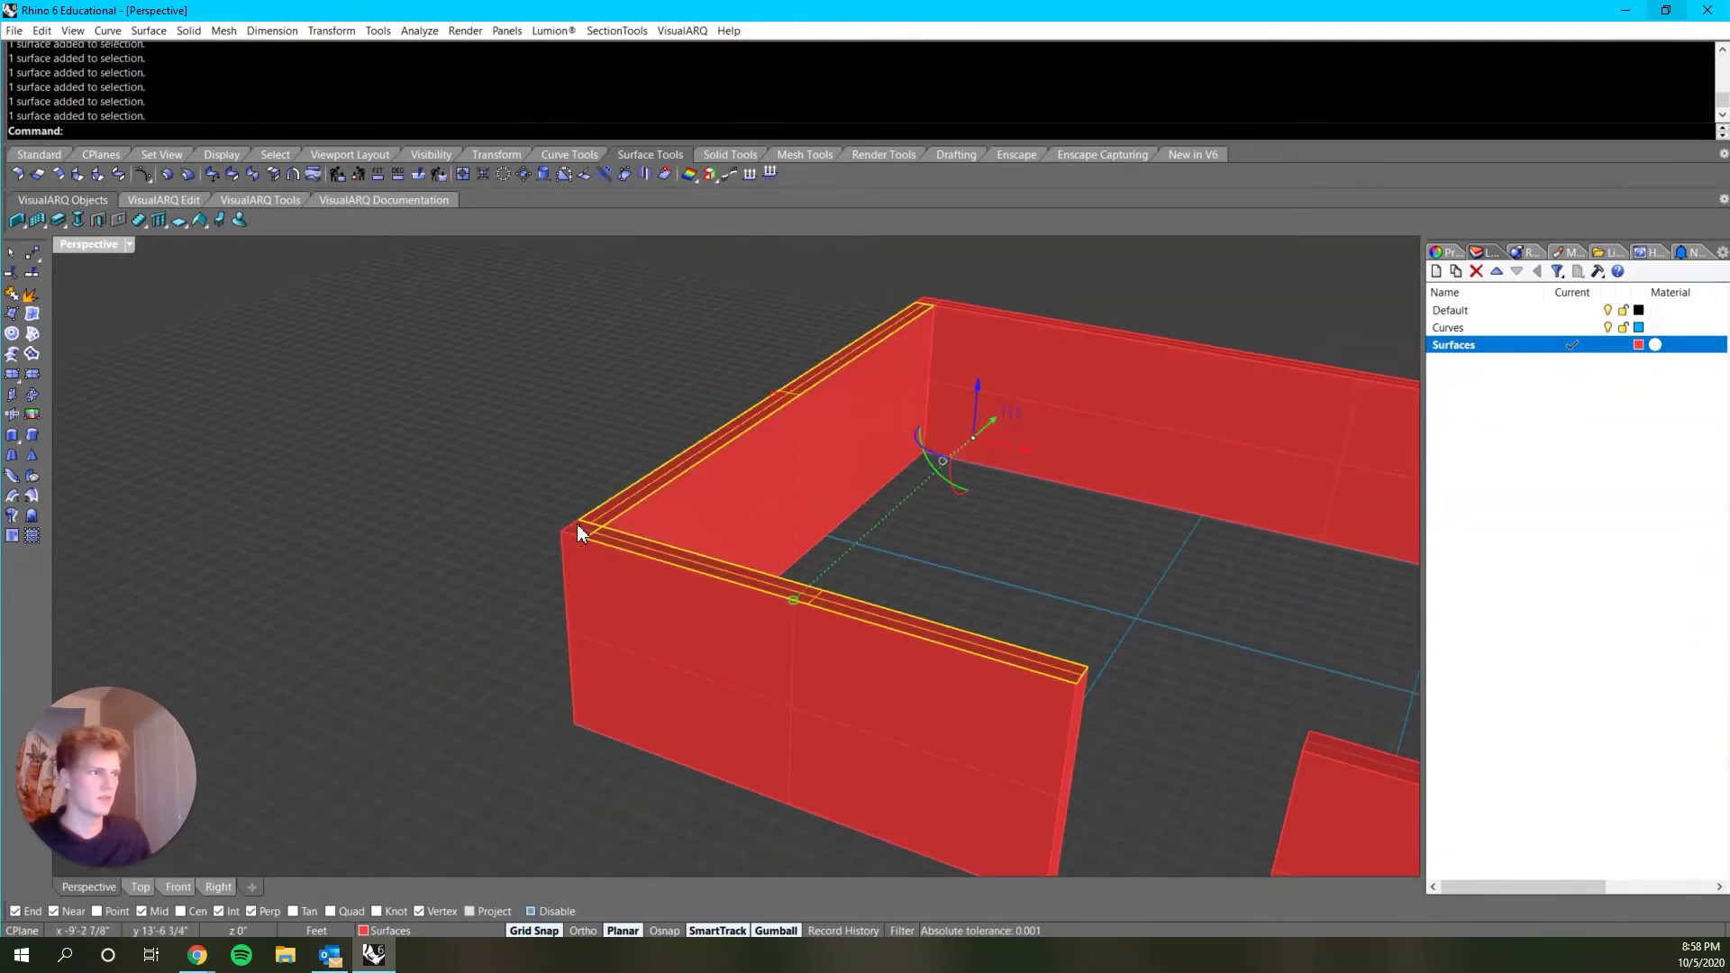
Step: Extrude the small square top face at the wall corner upward into a tall column with the gumball
scroll(641, 544, down, 5)
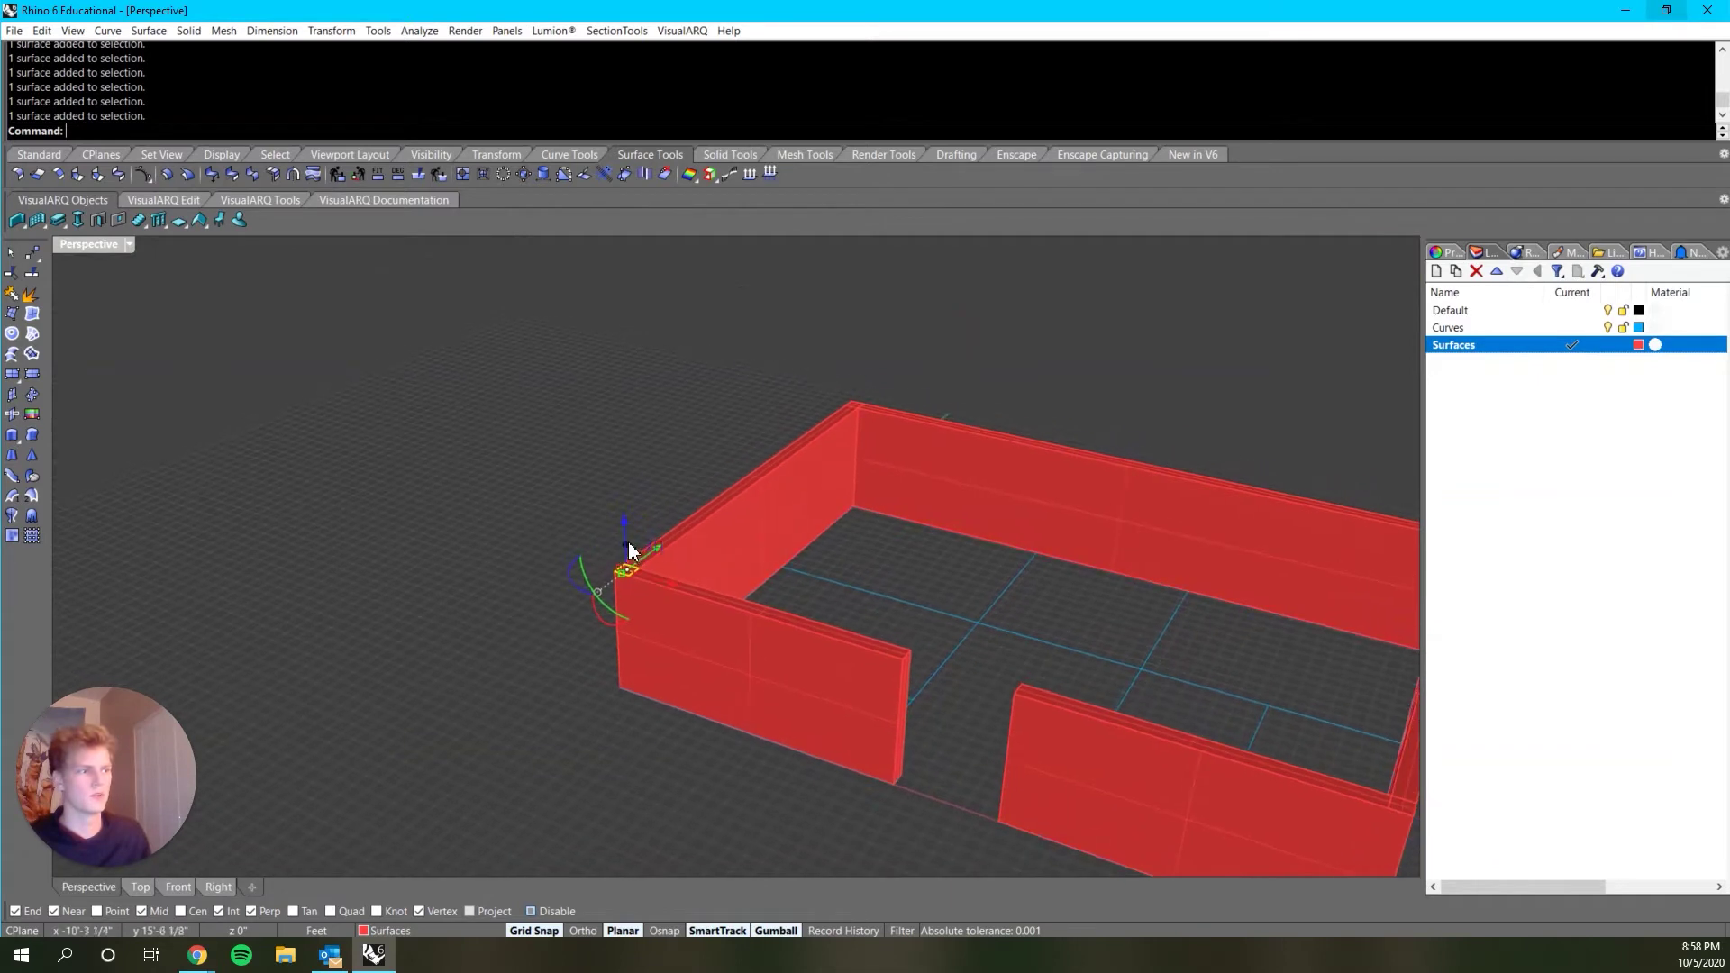
drag(629, 552, 625, 321)
scroll(901, 509, down, 3)
scroll(647, 476, up, 6)
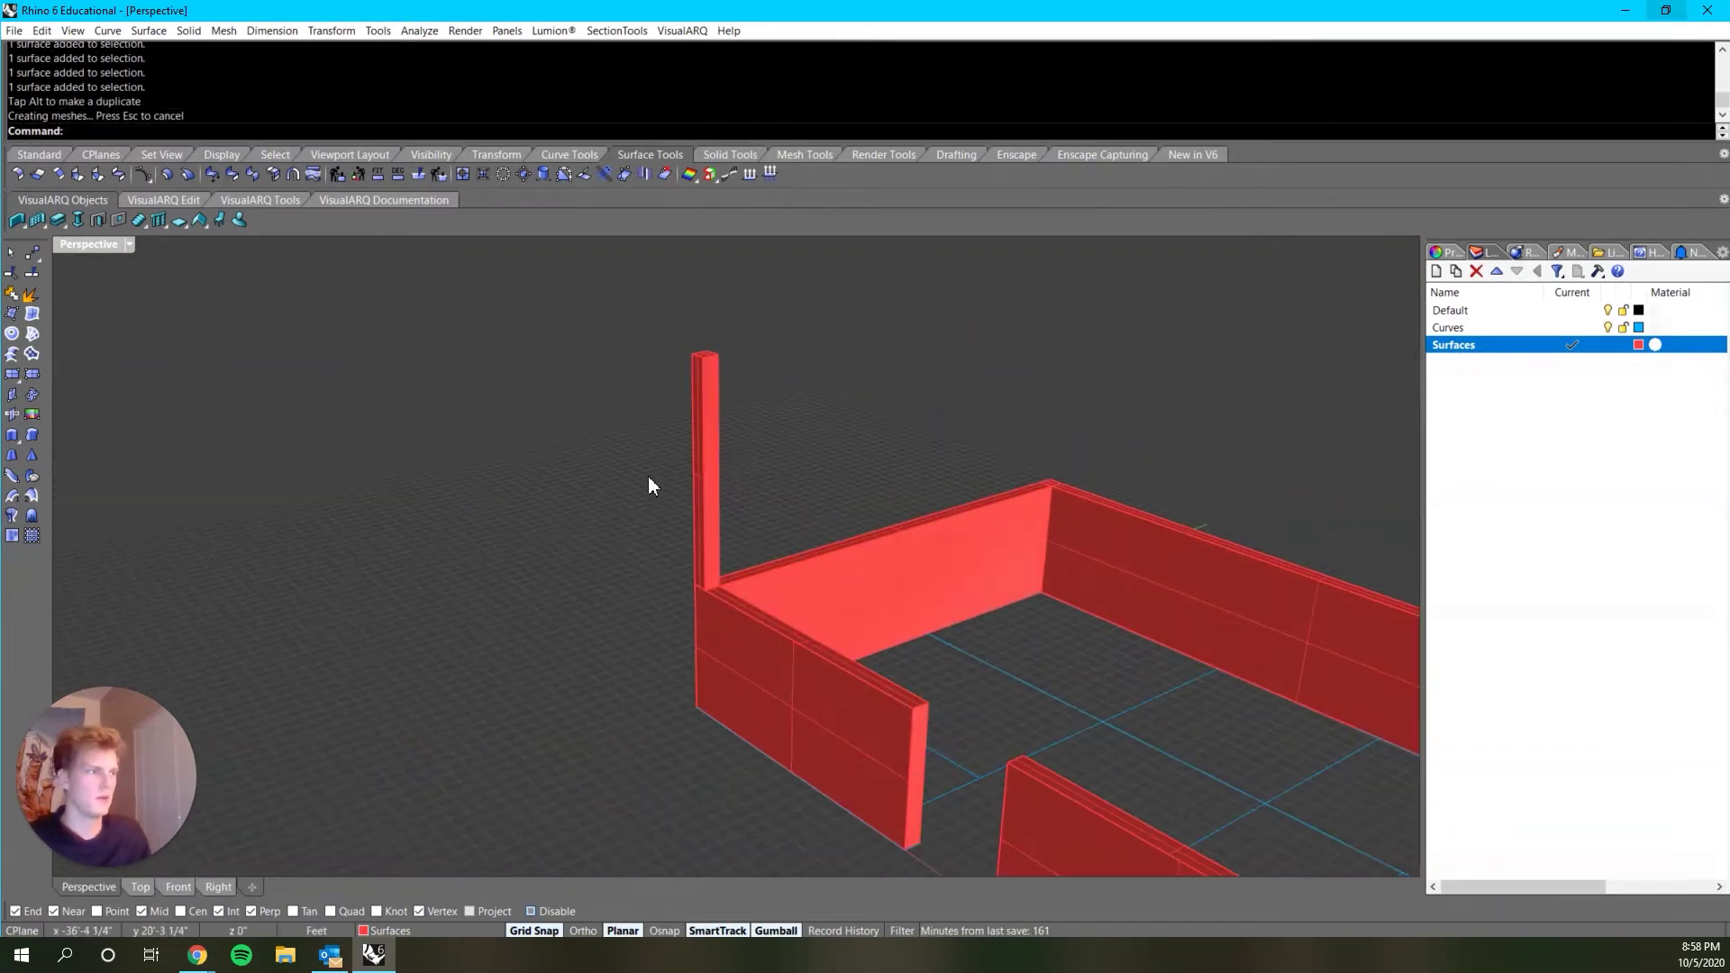
scroll(526, 418, up, 2)
Step: Try rotating a vertical edge of the corner column with the gumball, and undo both the rotation and the column extrusion
ctrl+shift+click(542, 414)
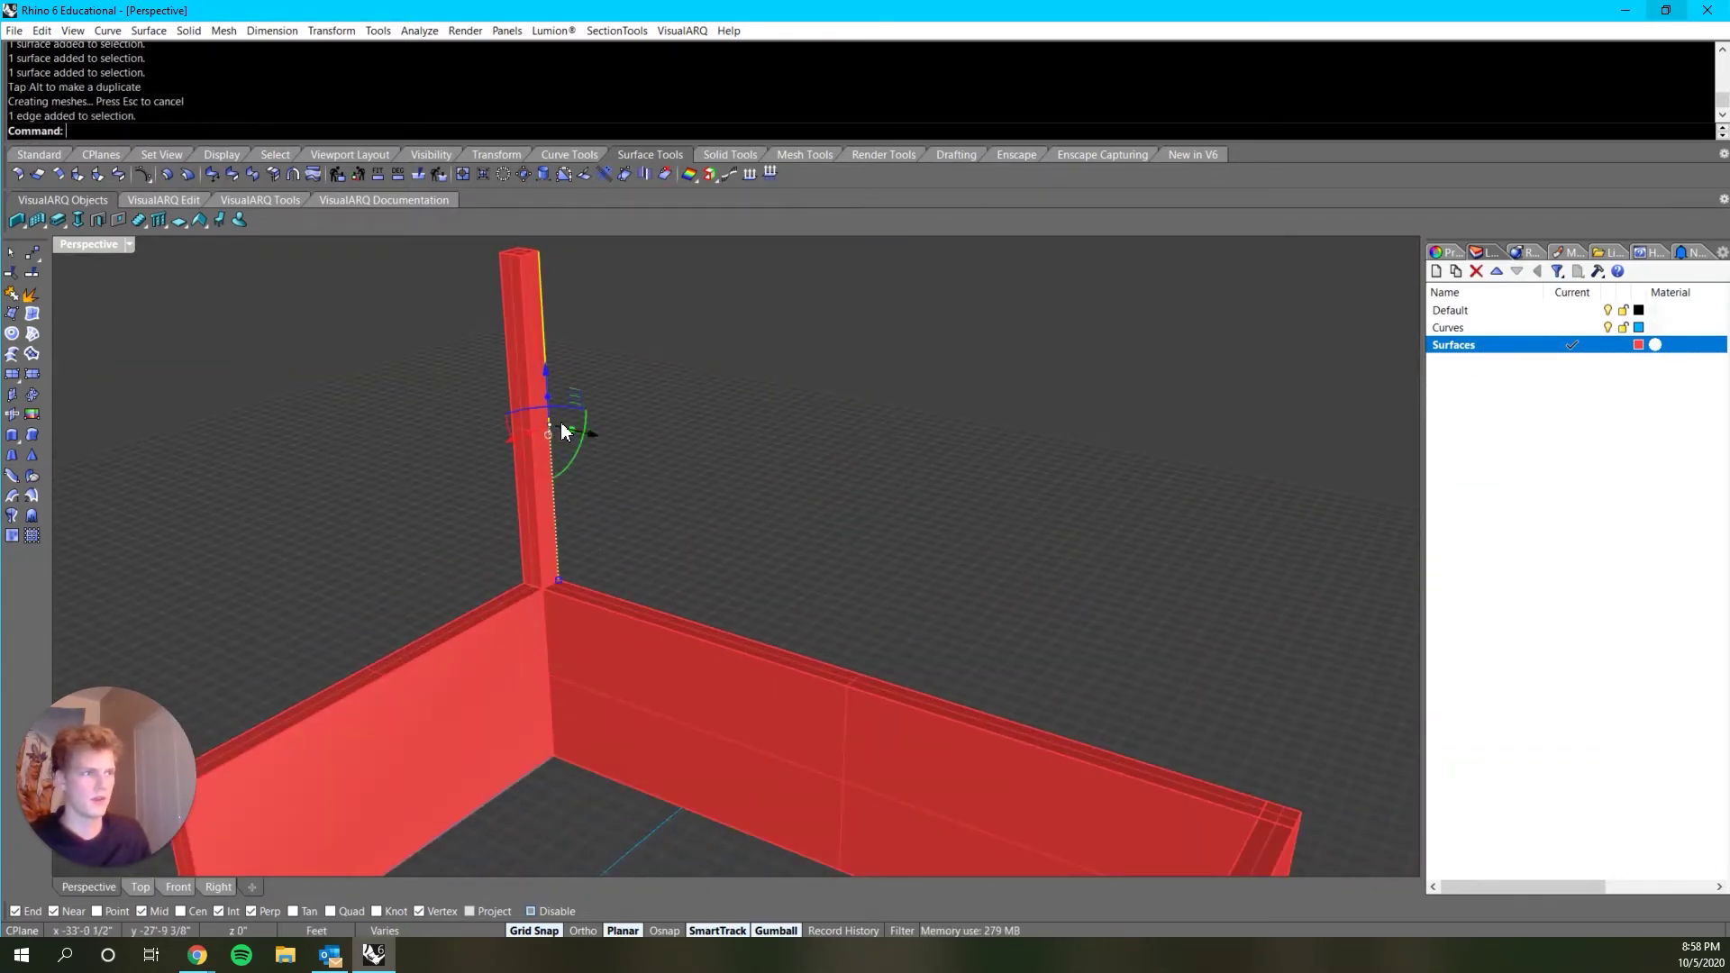
drag(569, 428, 856, 482)
key(ctrl+z)
scroll(811, 500, down, 8)
right_drag(721, 559, 864, 581)
key(ctrl+z)
scroll(736, 558, up, 7)
scroll(657, 610, down, 5)
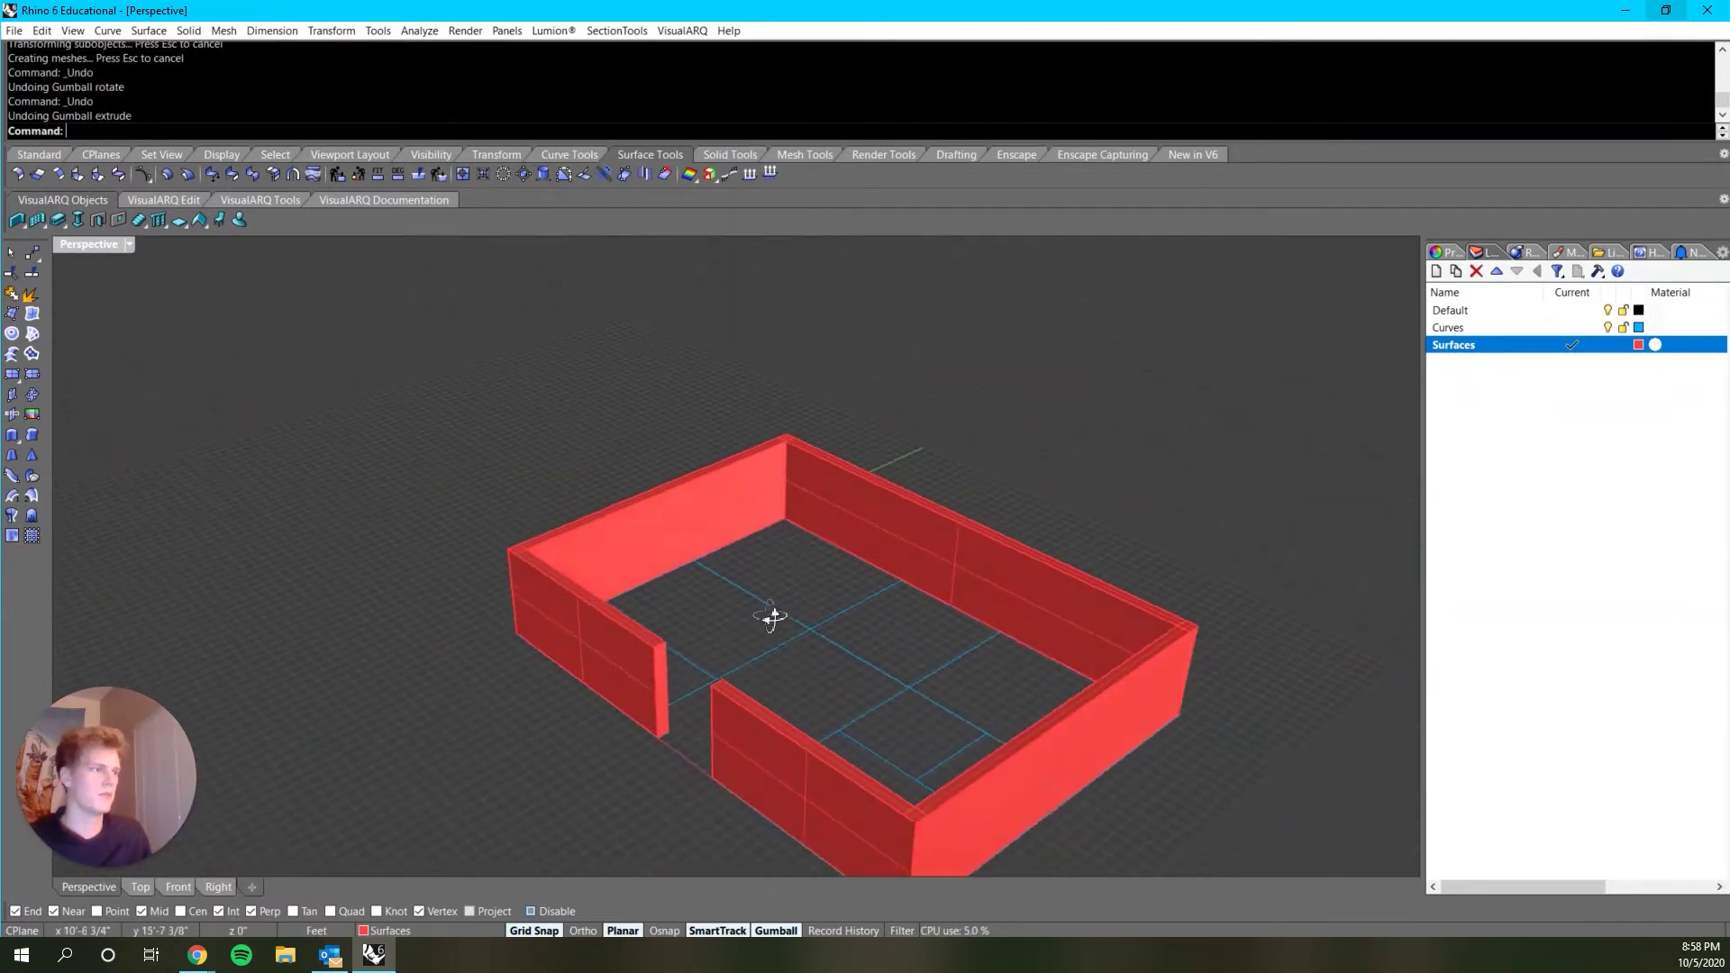
Step: Merge the coplanar faces of the whole wall polysurface with MergeAllFaces and deselect it
click(687, 643)
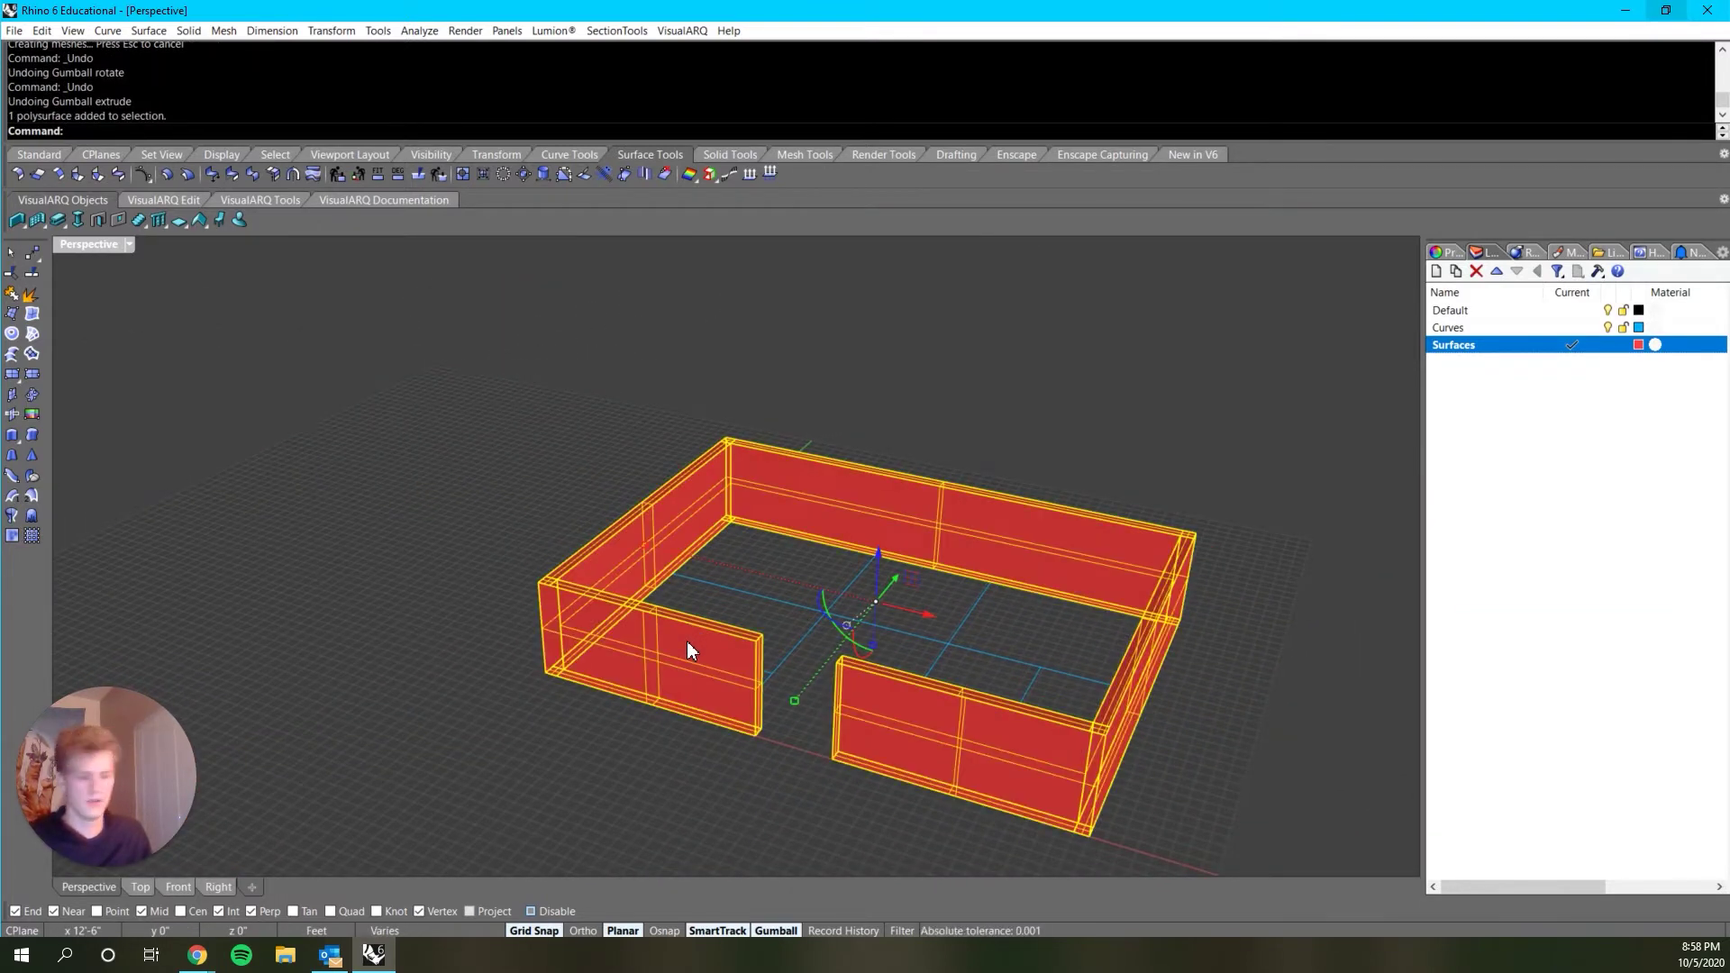
text(MergeAllFaces)
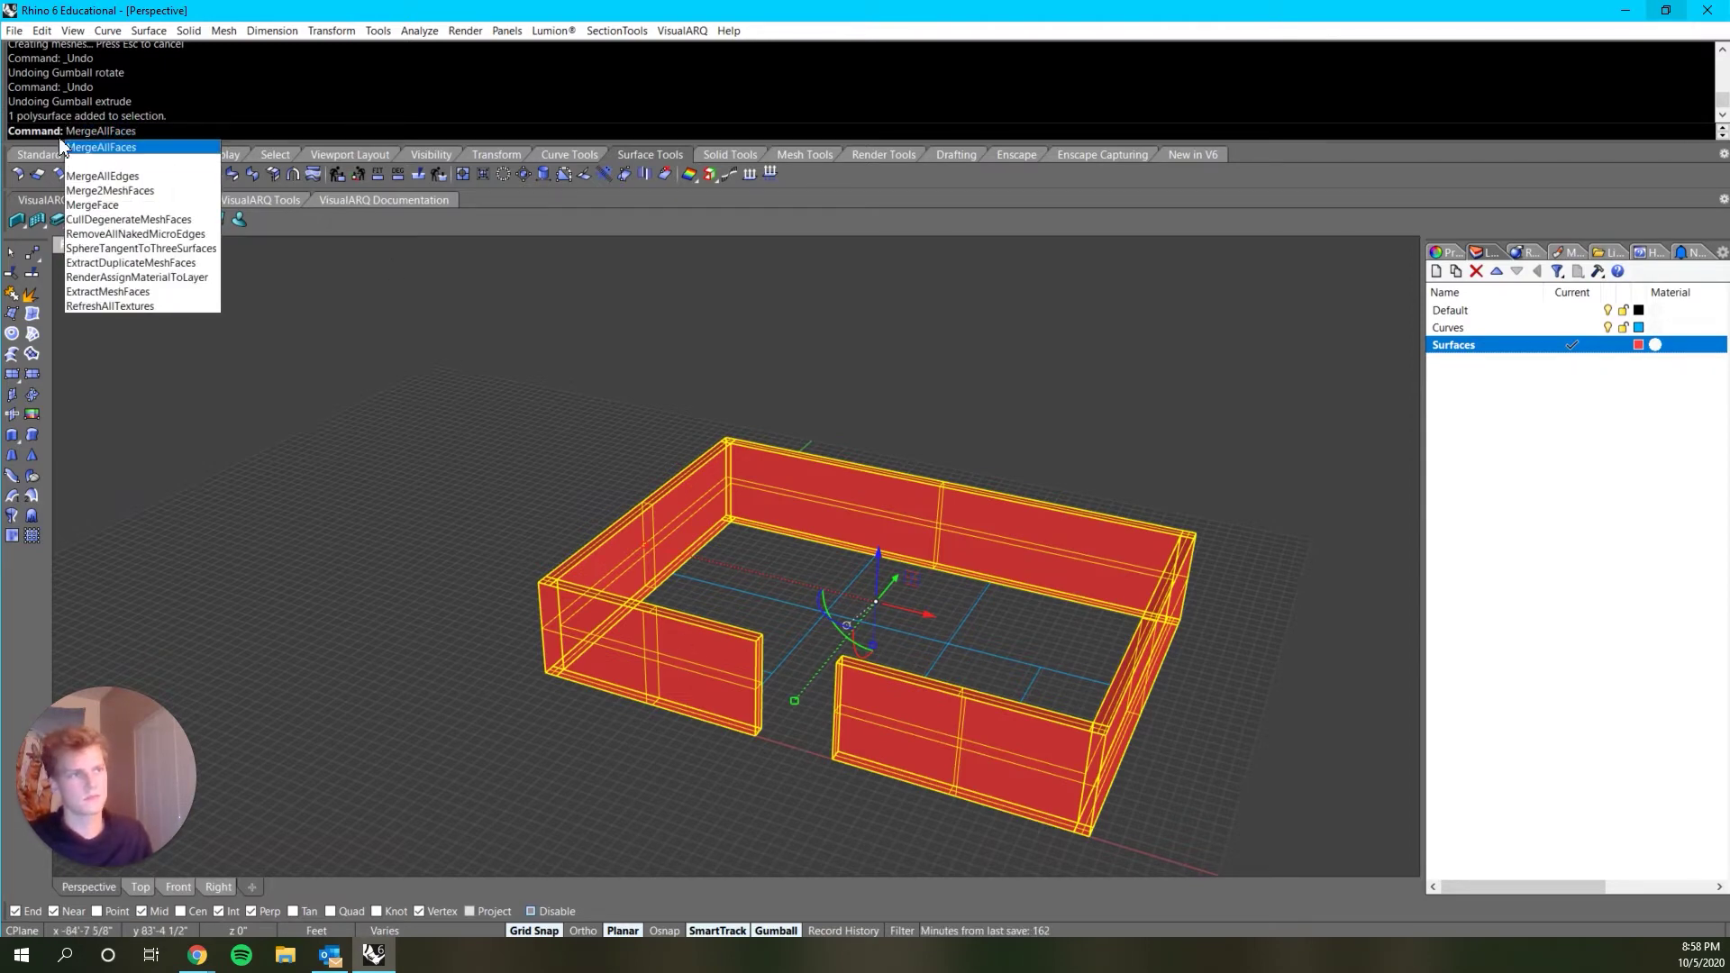
scroll(594, 598, up, 5)
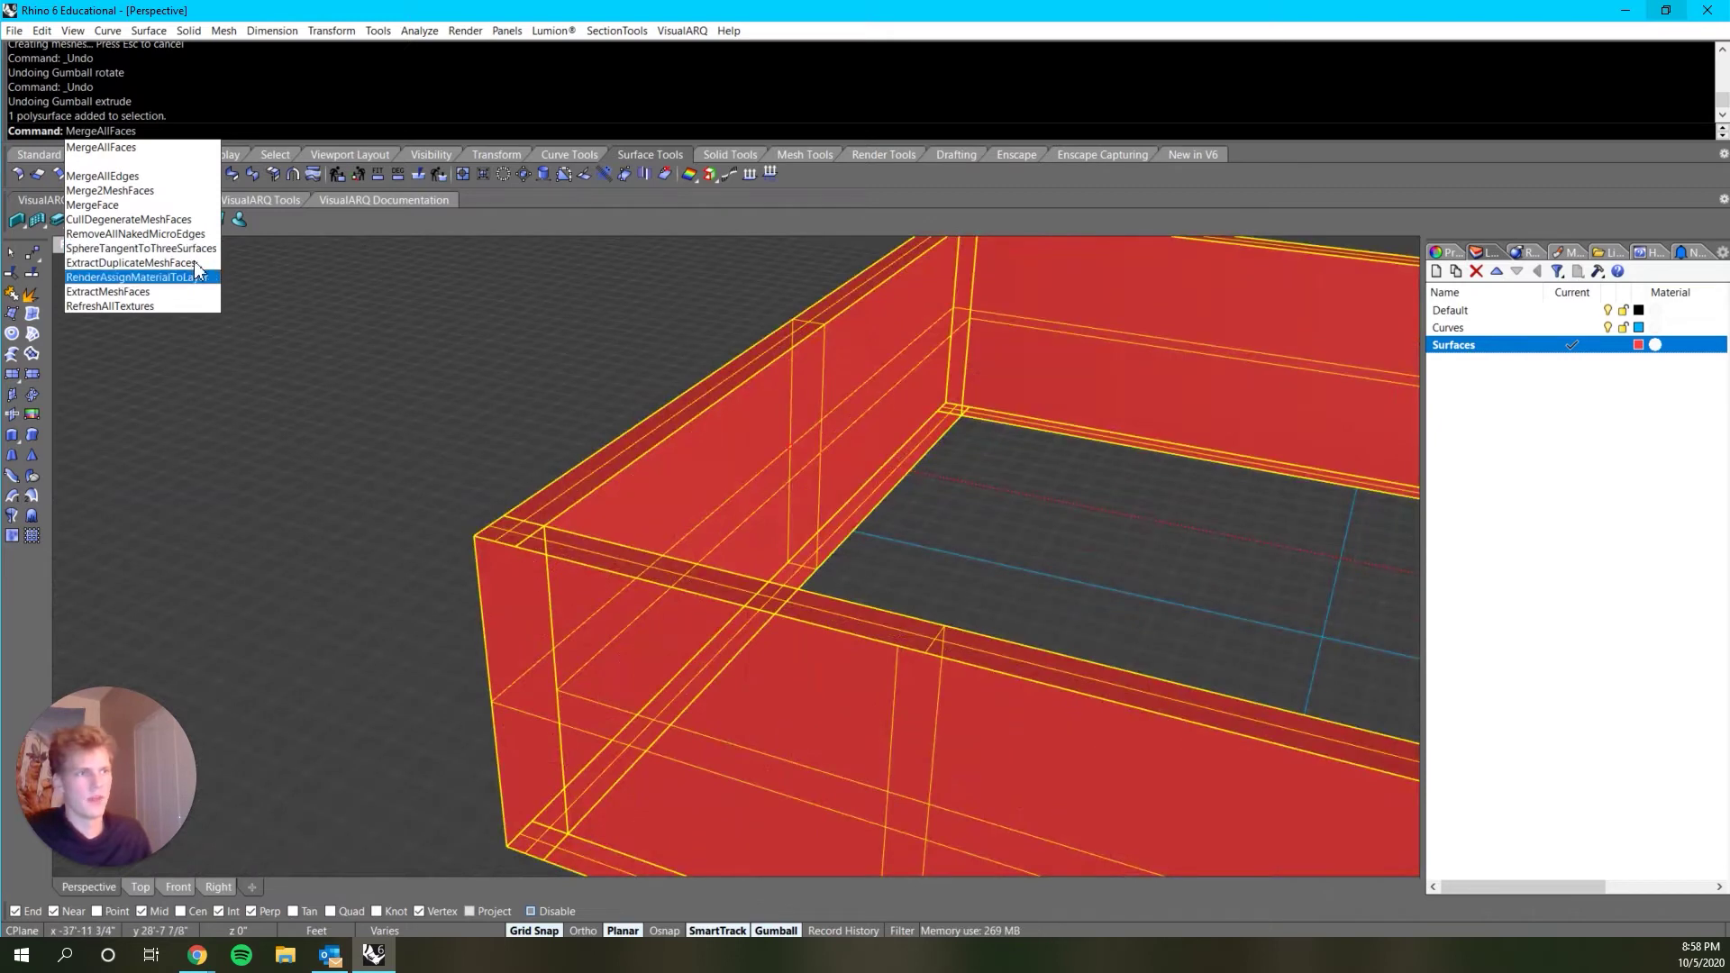
click(153, 151)
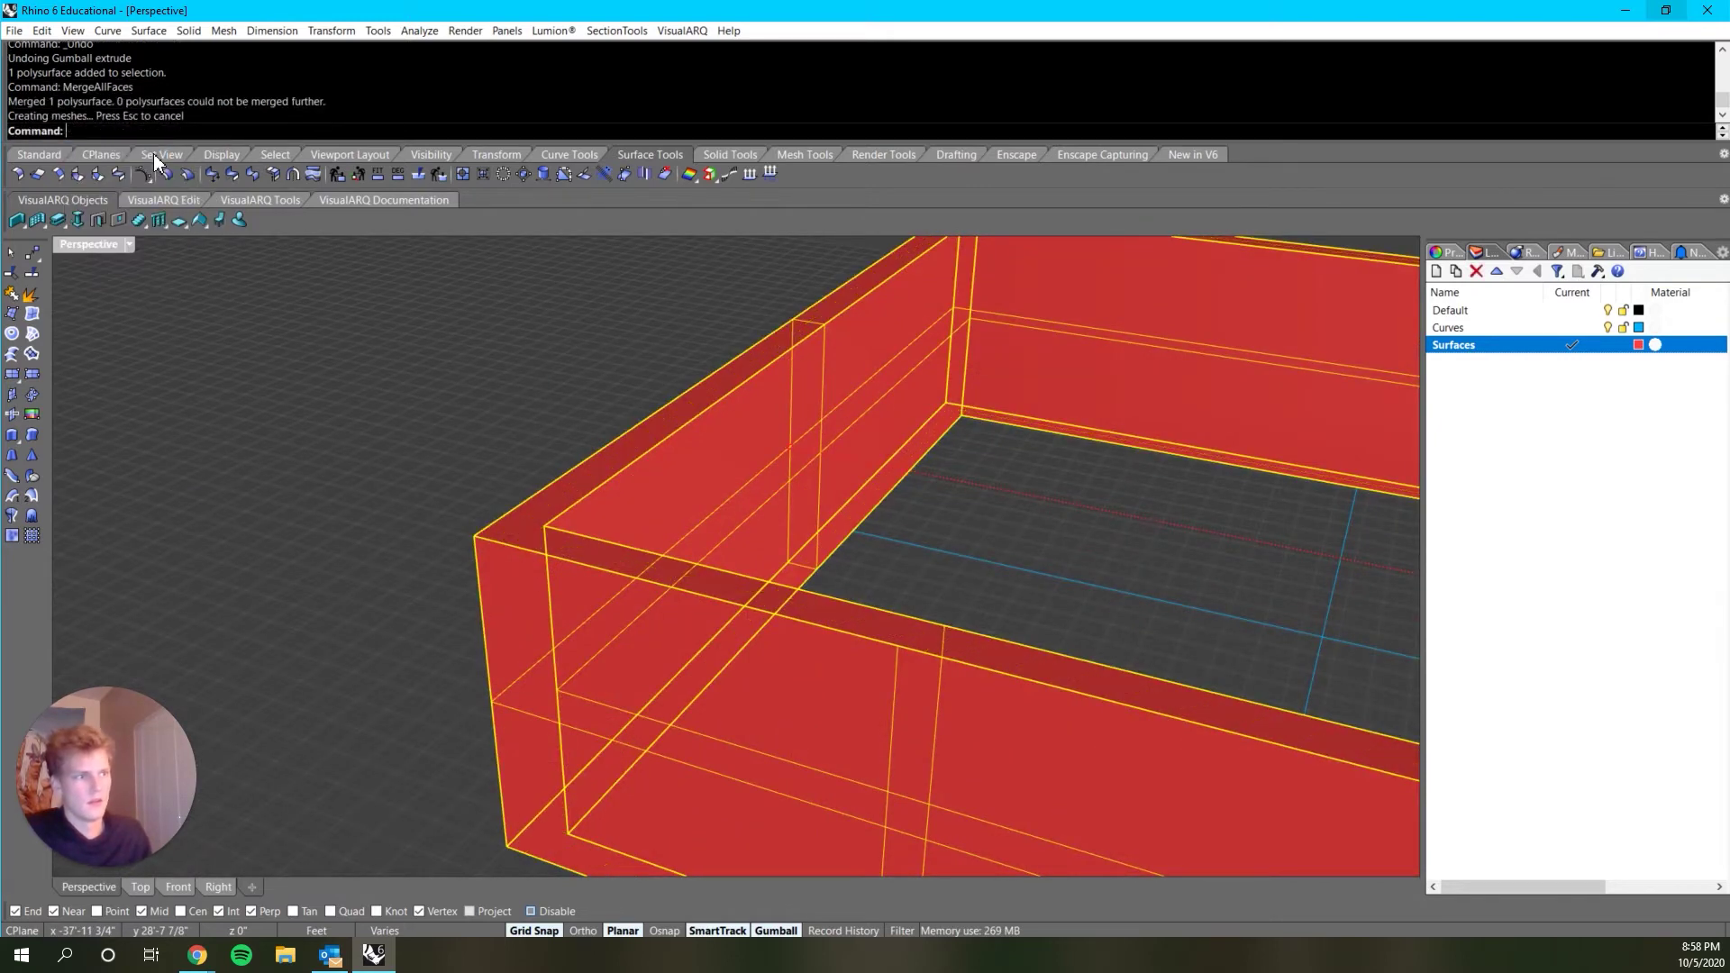
key(Escape)
Step: Copy the wall solid's merged top face upward off the walls with the gumball, and delete the copy
ctrl+shift+click(529, 538)
scroll(529, 539, down, 6)
shift+right_drag(1016, 609, 923, 597)
alt+drag(863, 447, 863, 331)
click(1247, 332)
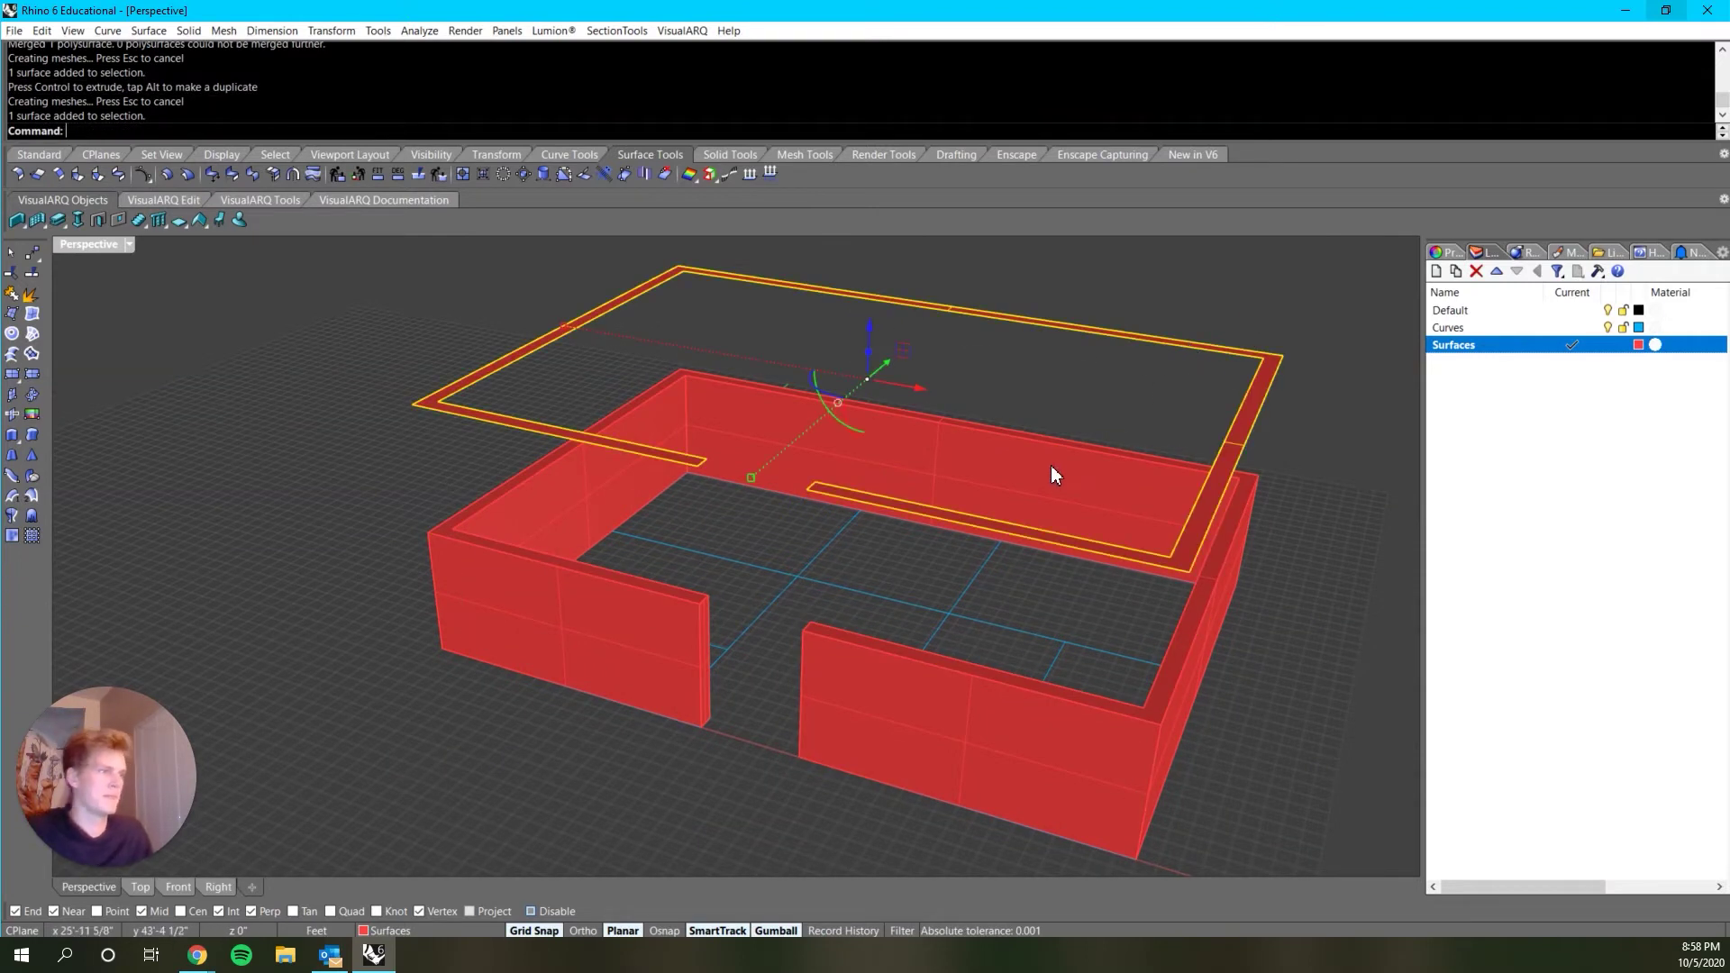
key(Delete)
right_drag(888, 576, 991, 585)
right_drag(1126, 559, 846, 429)
click(848, 423)
key(Escape)
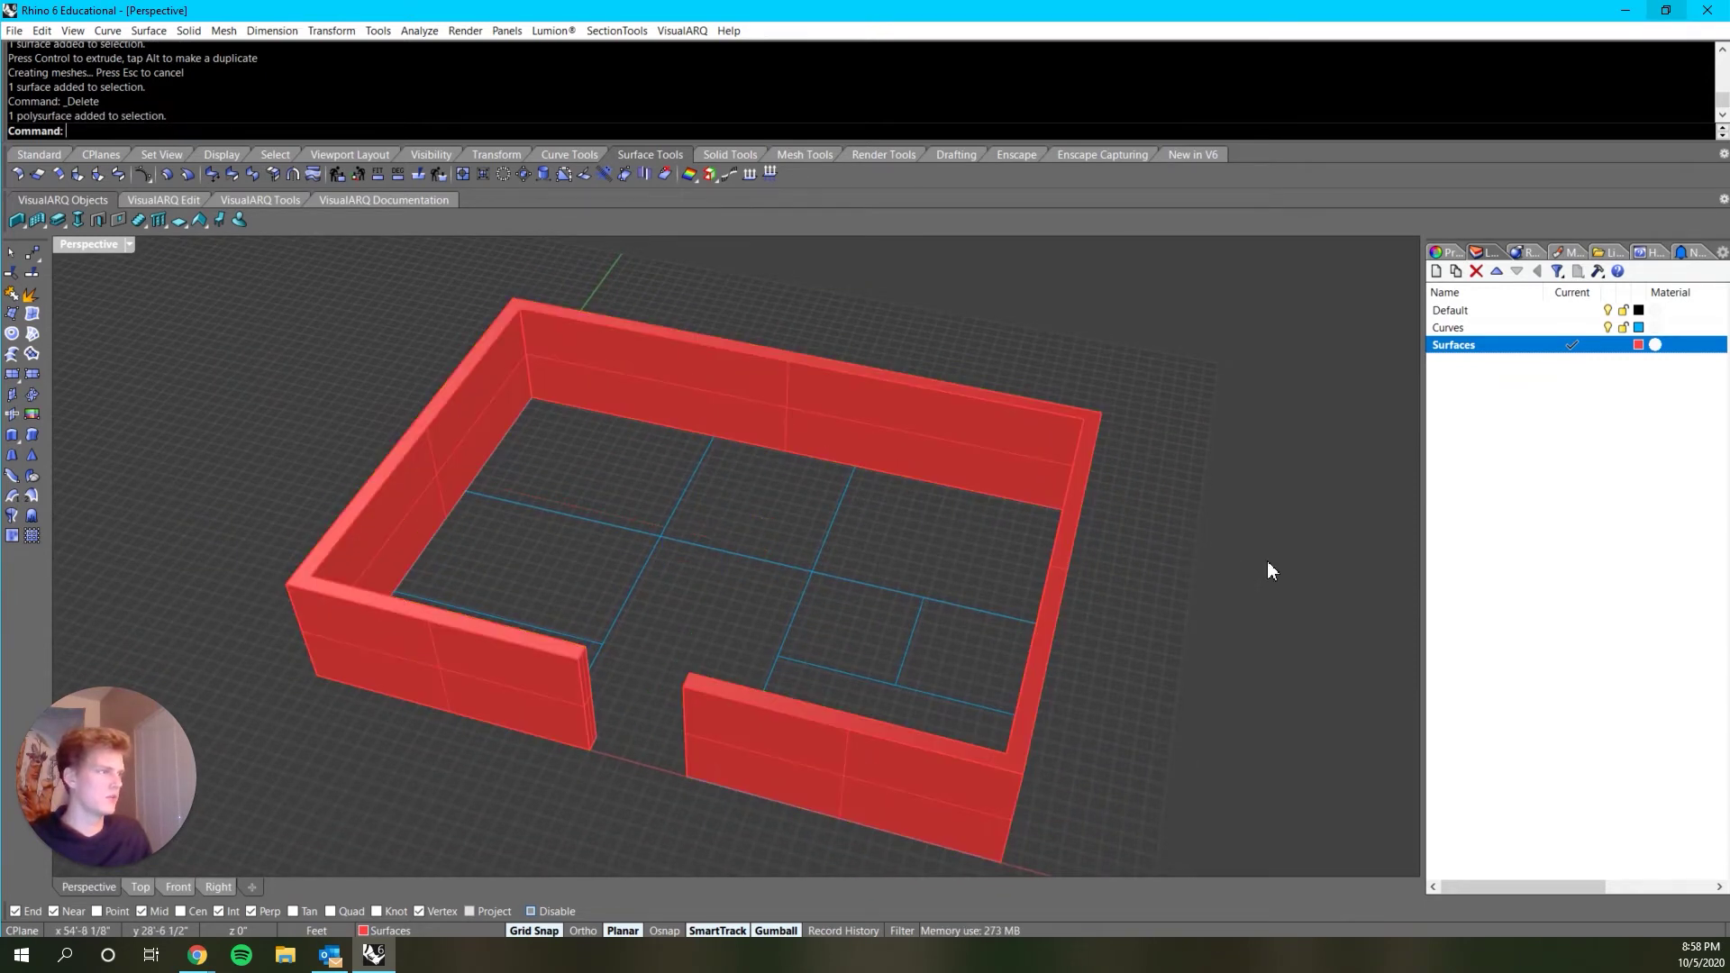
Step: Create a new layer named Interior Walls
right_click(1557, 407)
click(1594, 421)
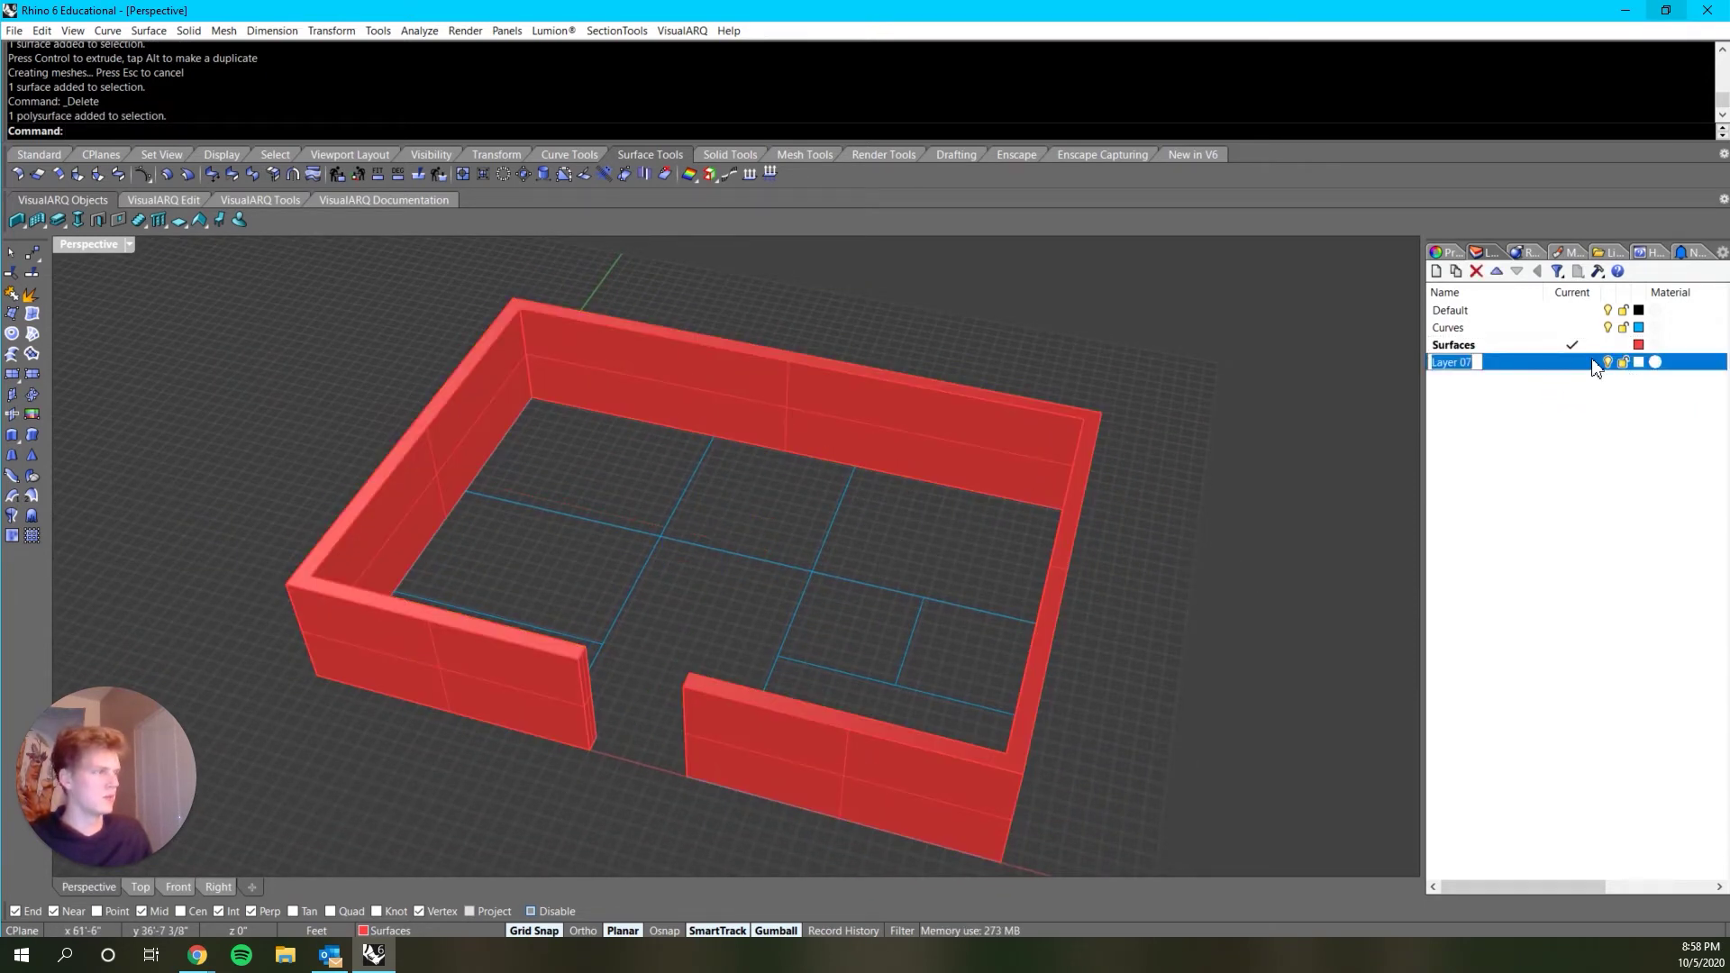
text(Interior Walls)
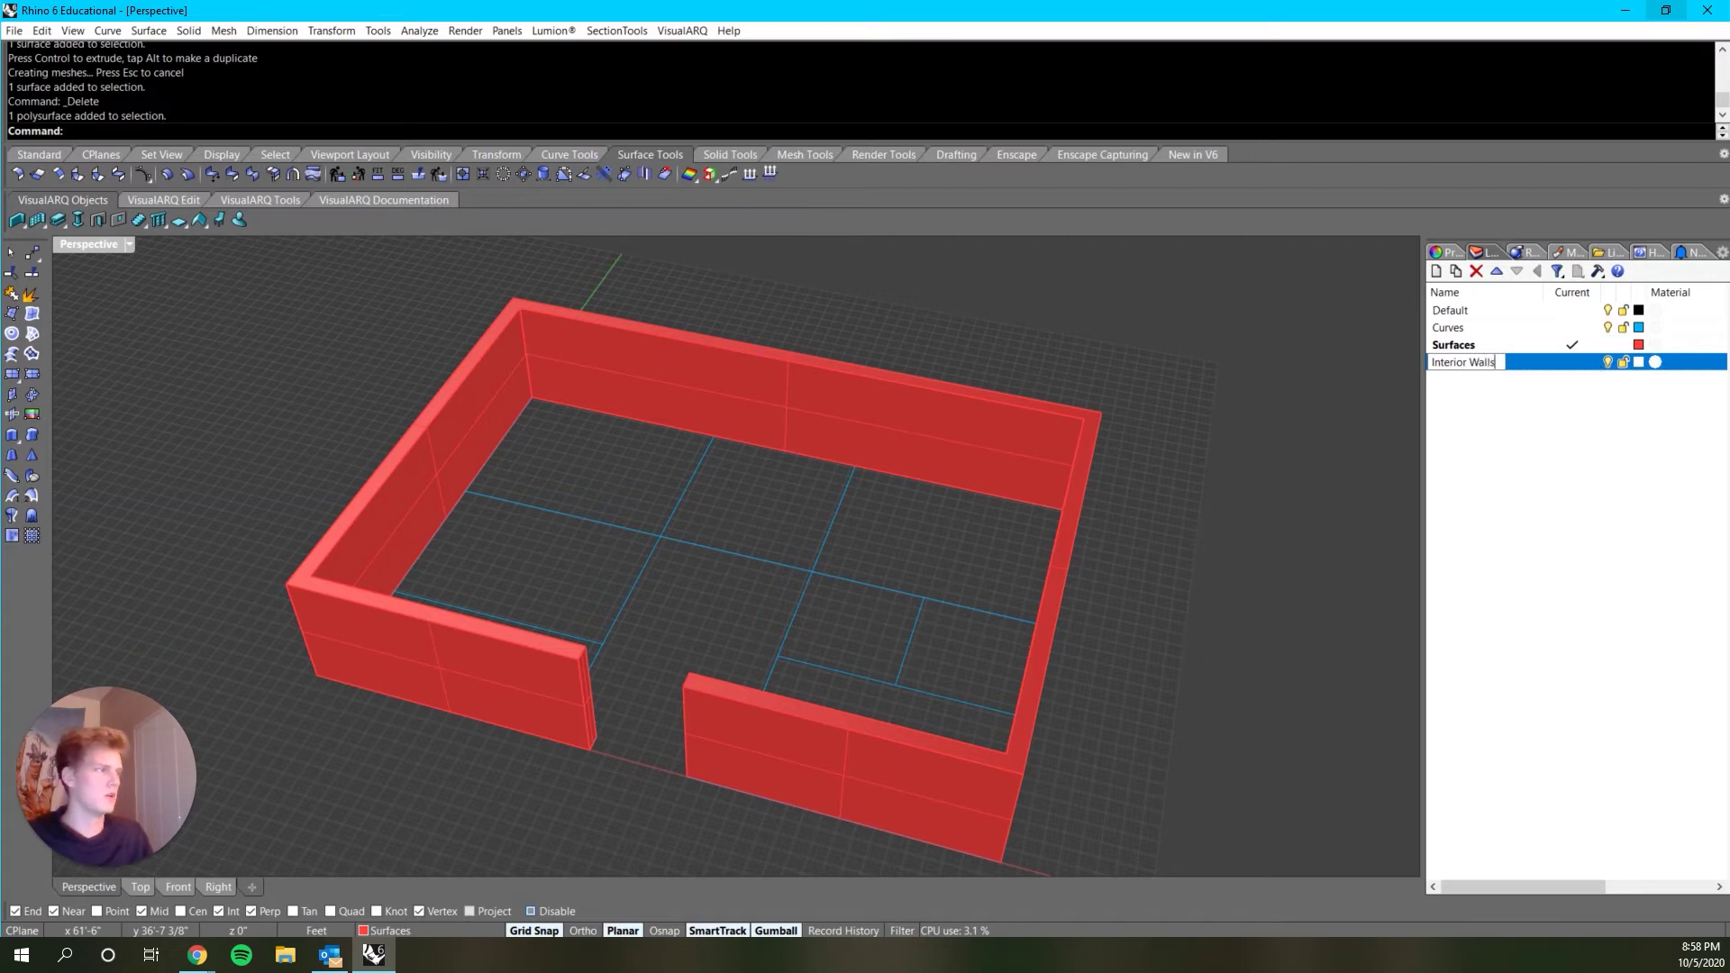
key(Return)
Step: Give the Interior Walls layer a light green colour and make it the current layer
click(1638, 361)
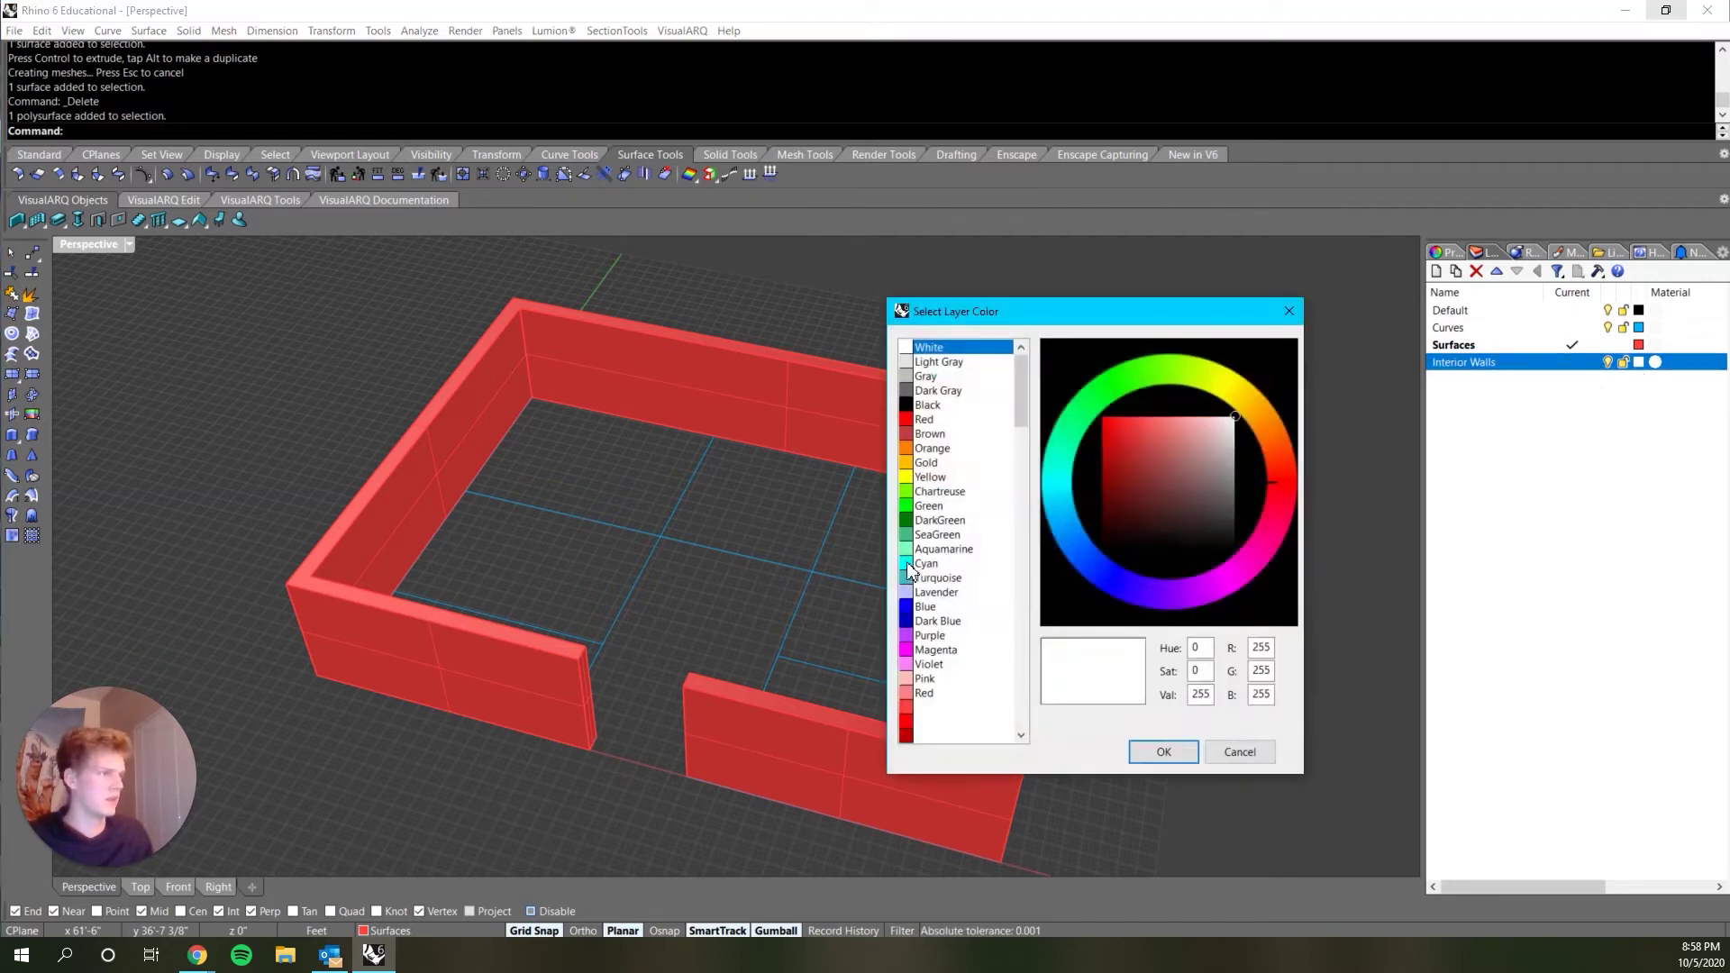
click(1090, 397)
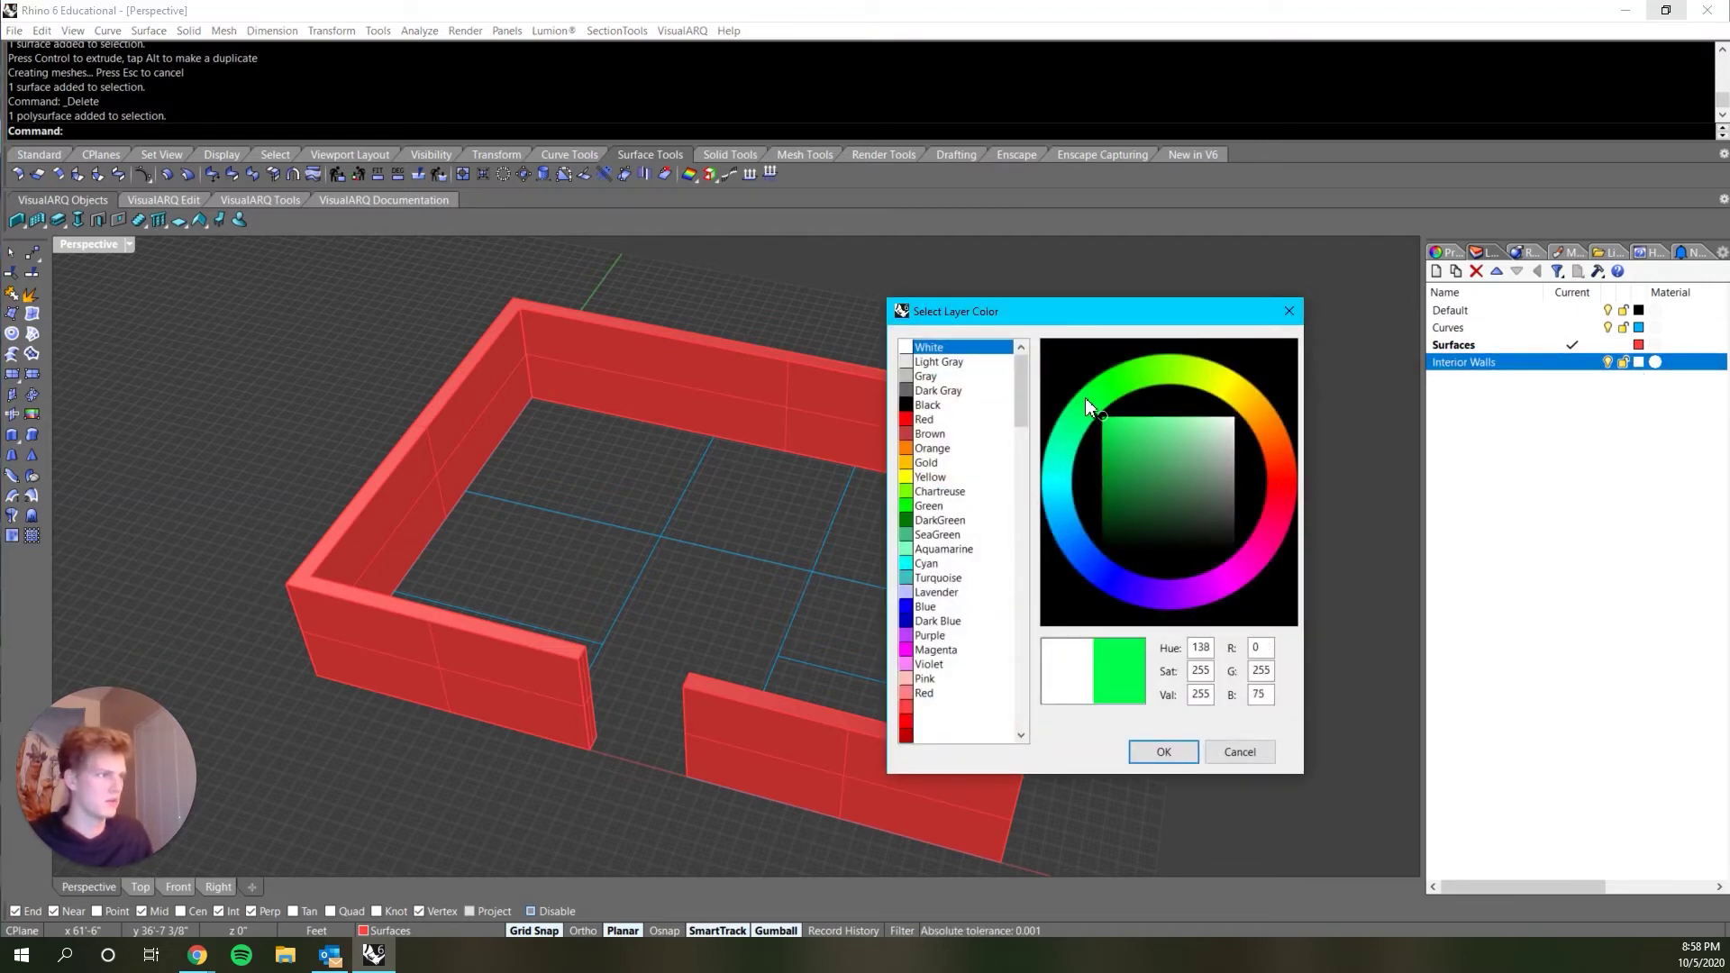
drag(1150, 445, 1171, 421)
click(1157, 753)
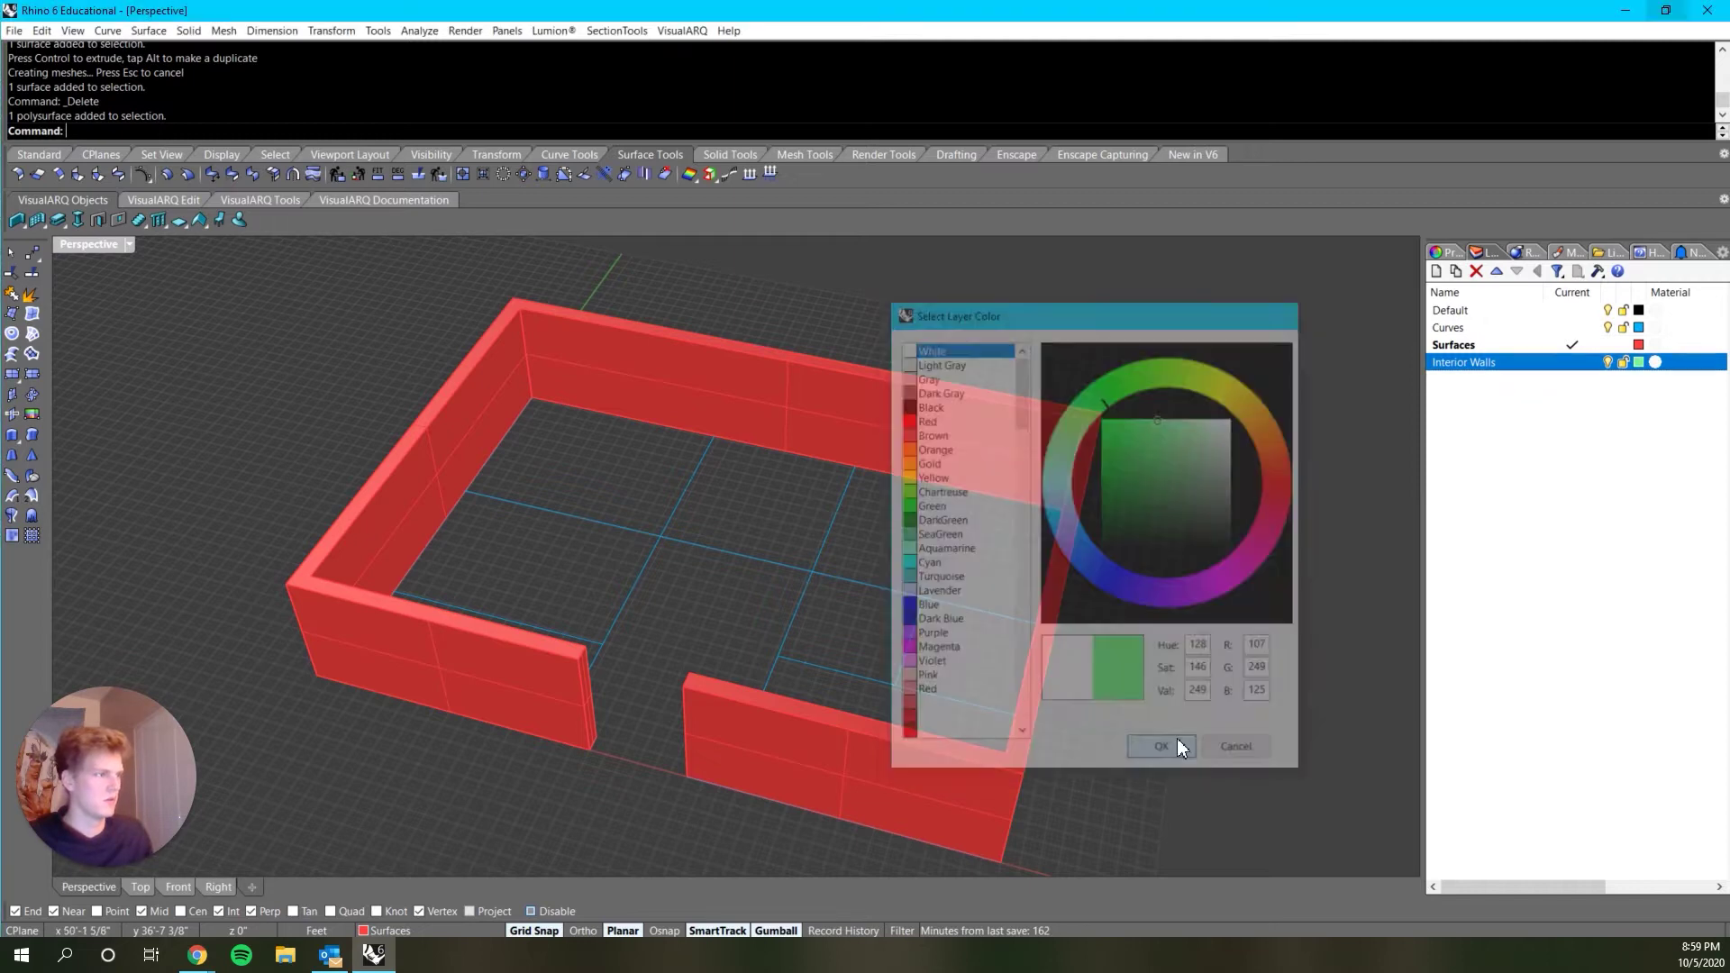
click(1572, 361)
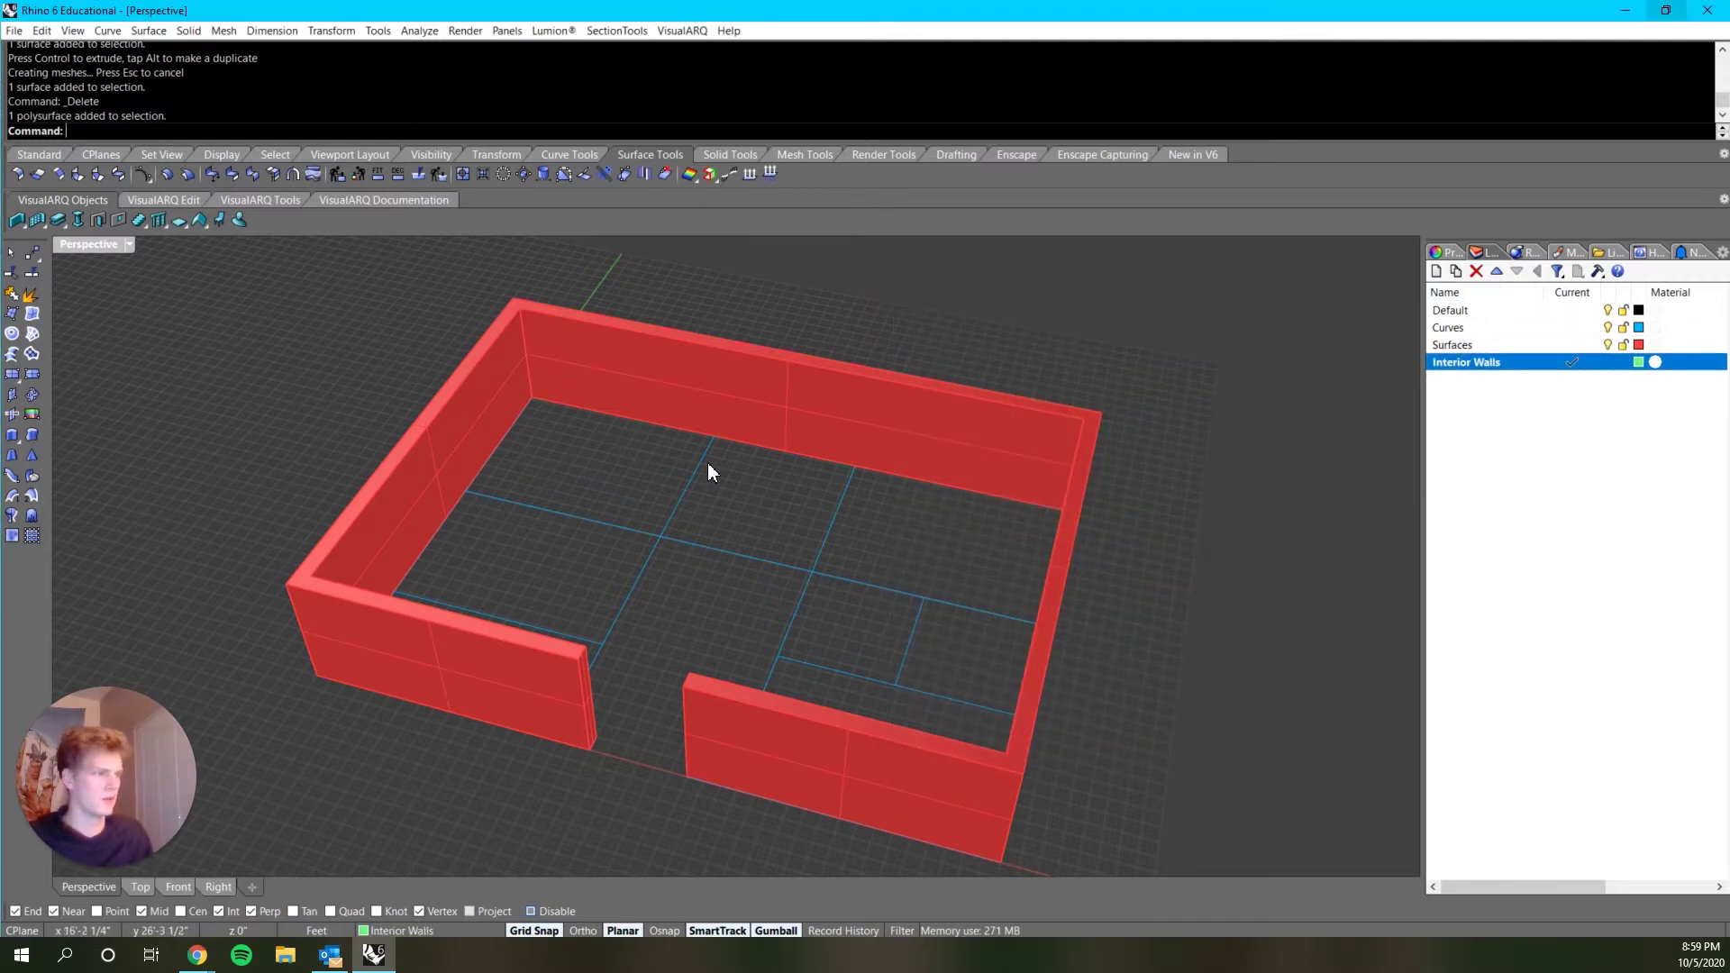
scroll(706, 462, up, 3)
scroll(791, 577, down, 5)
scroll(861, 571, up, 4)
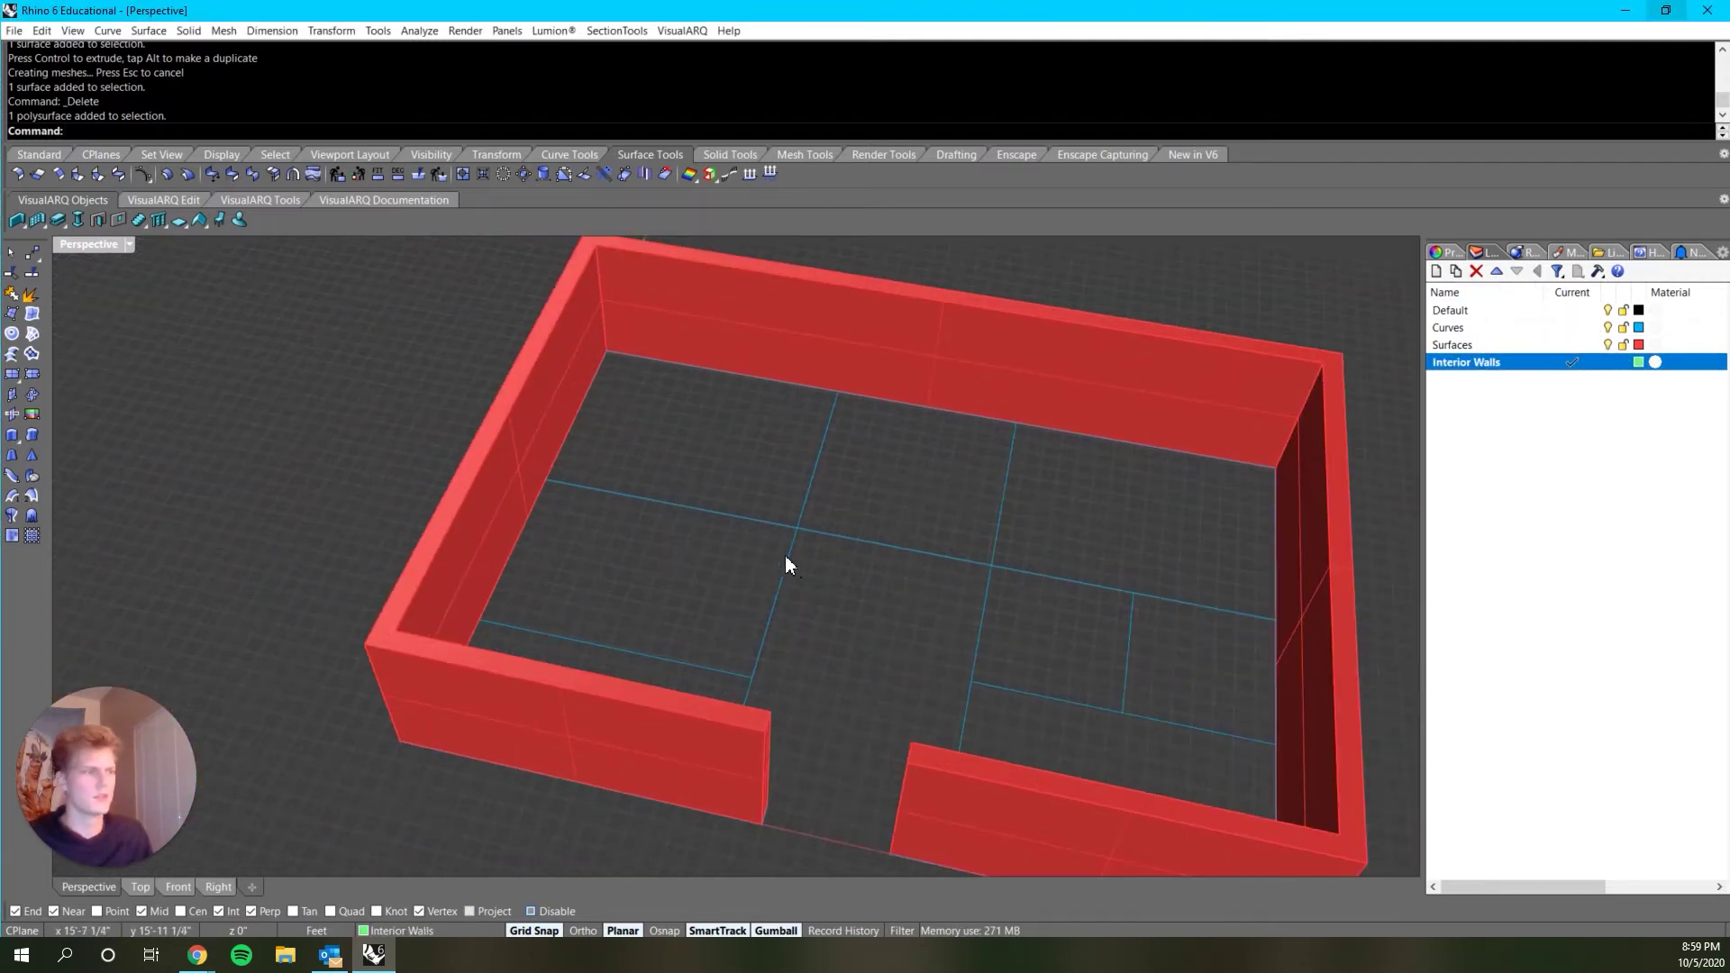
Step: Extrude the first full-depth interior partition curve 8 ft upward as a wall surface with ExtrudeCrv
click(781, 560)
scroll(922, 542, up, 2)
click(823, 548)
right_drag(753, 520, 770, 532)
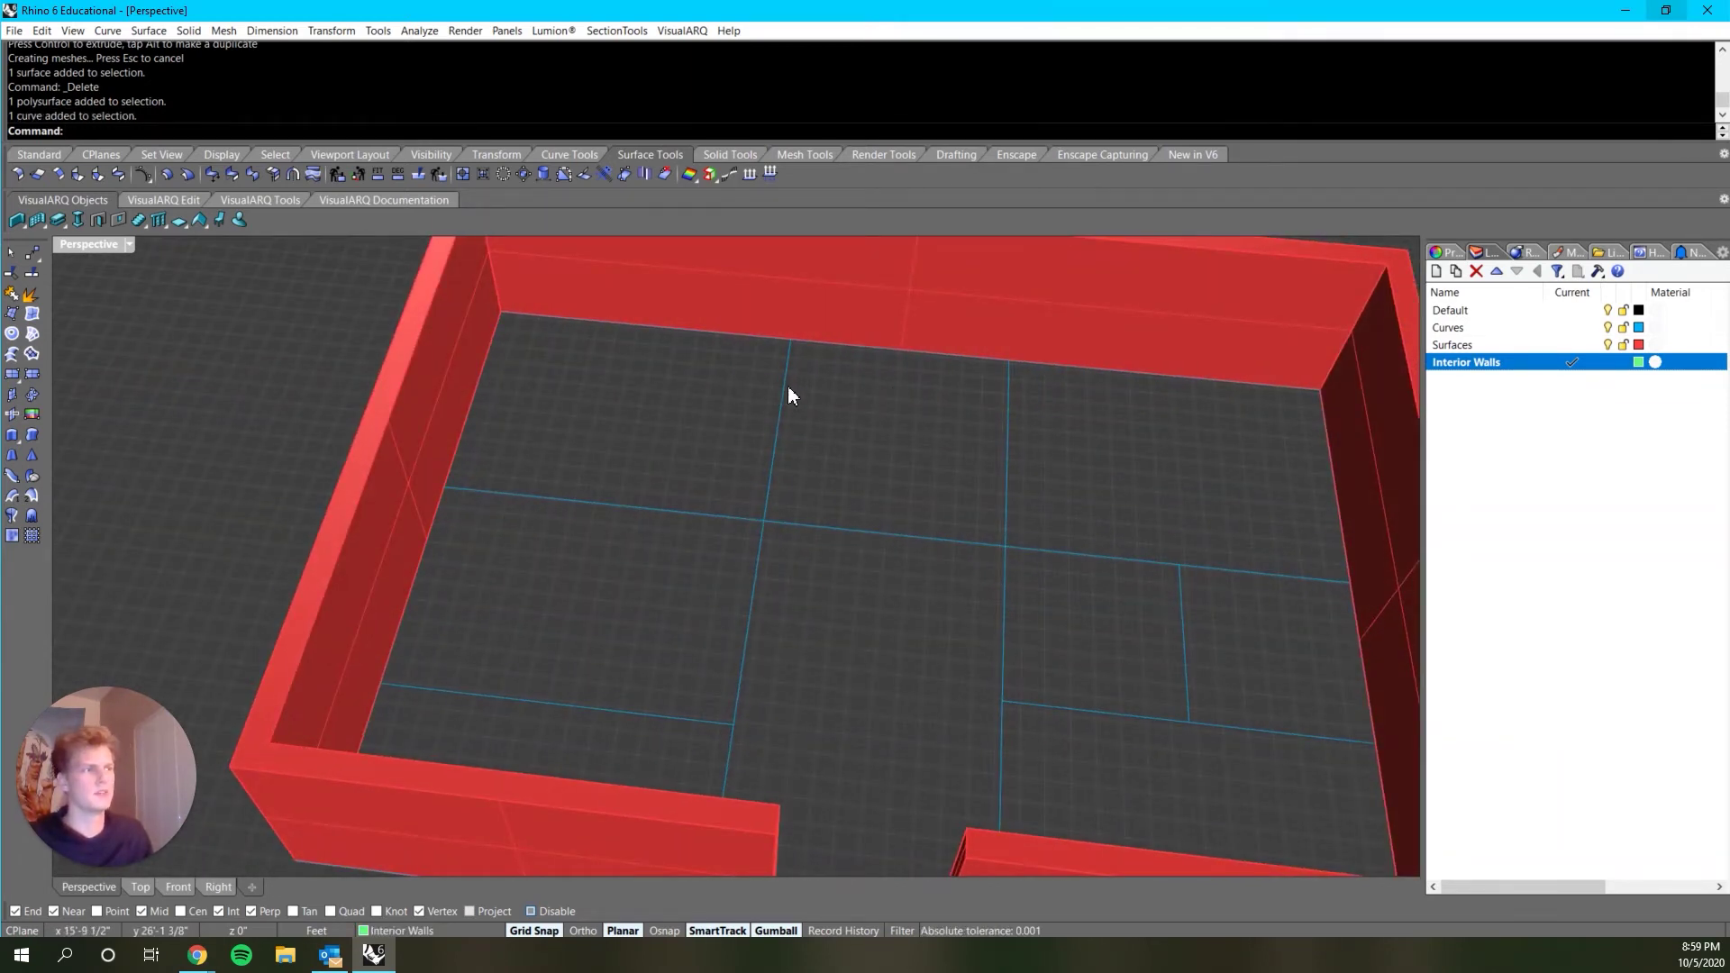
click(788, 386)
shift+right_drag(889, 516, 787, 673)
scroll(784, 565, down, 4)
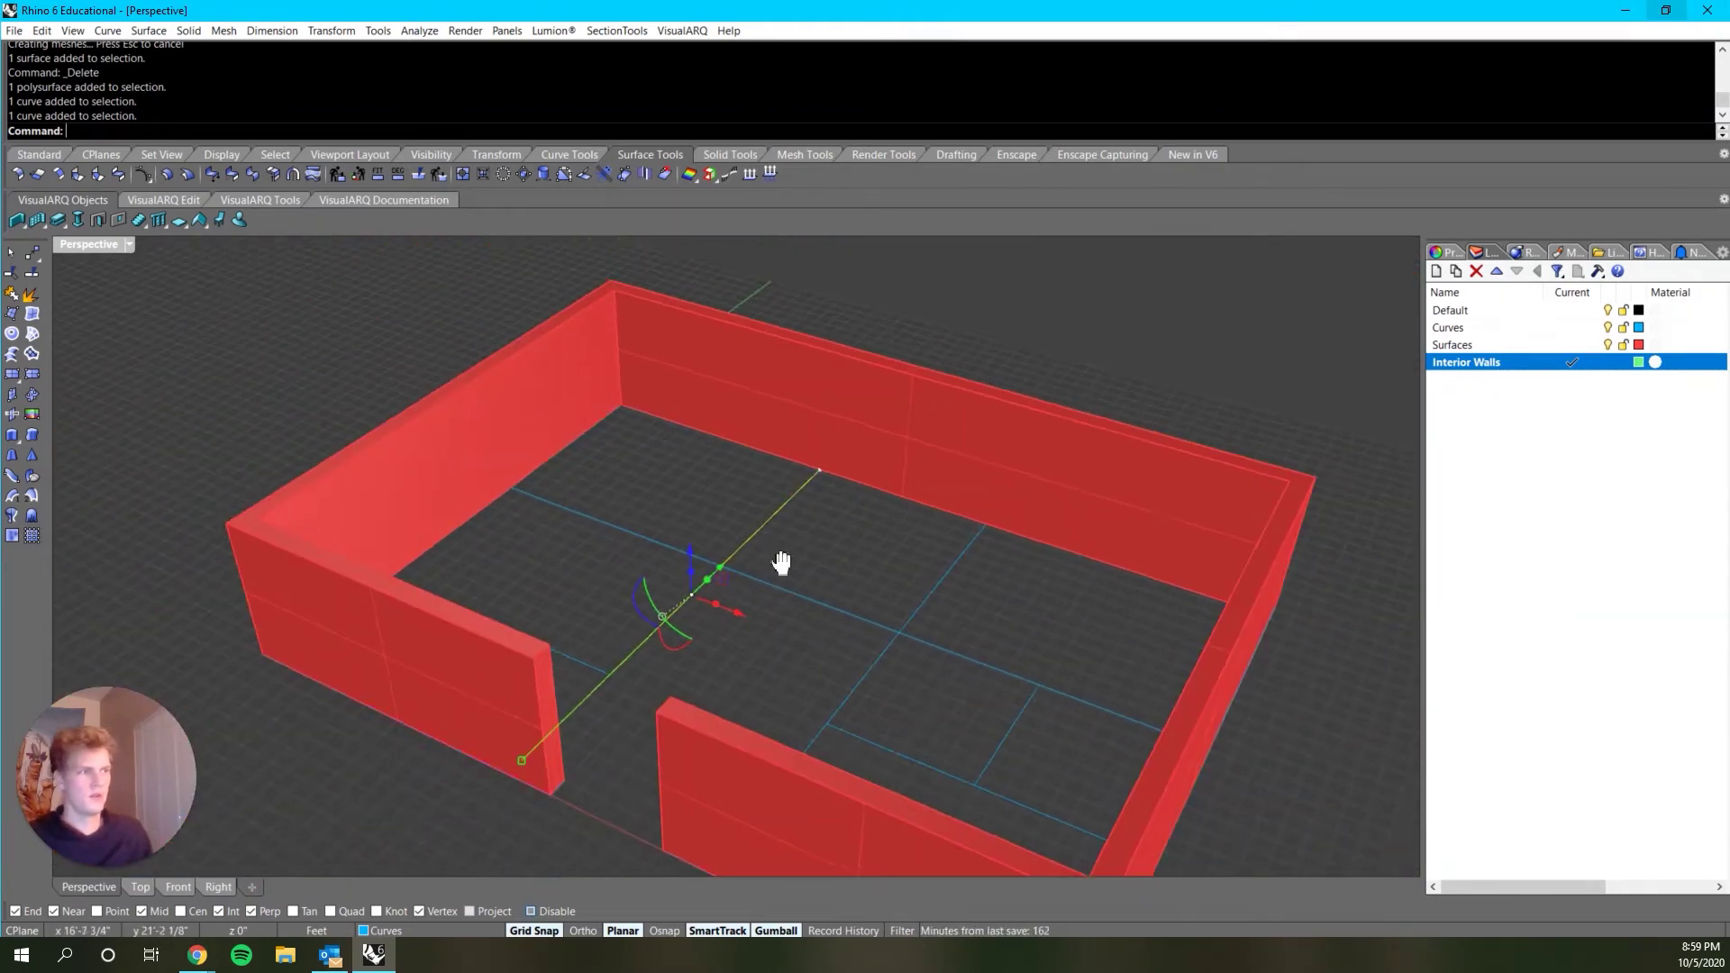
text(ExtrudeCrv)
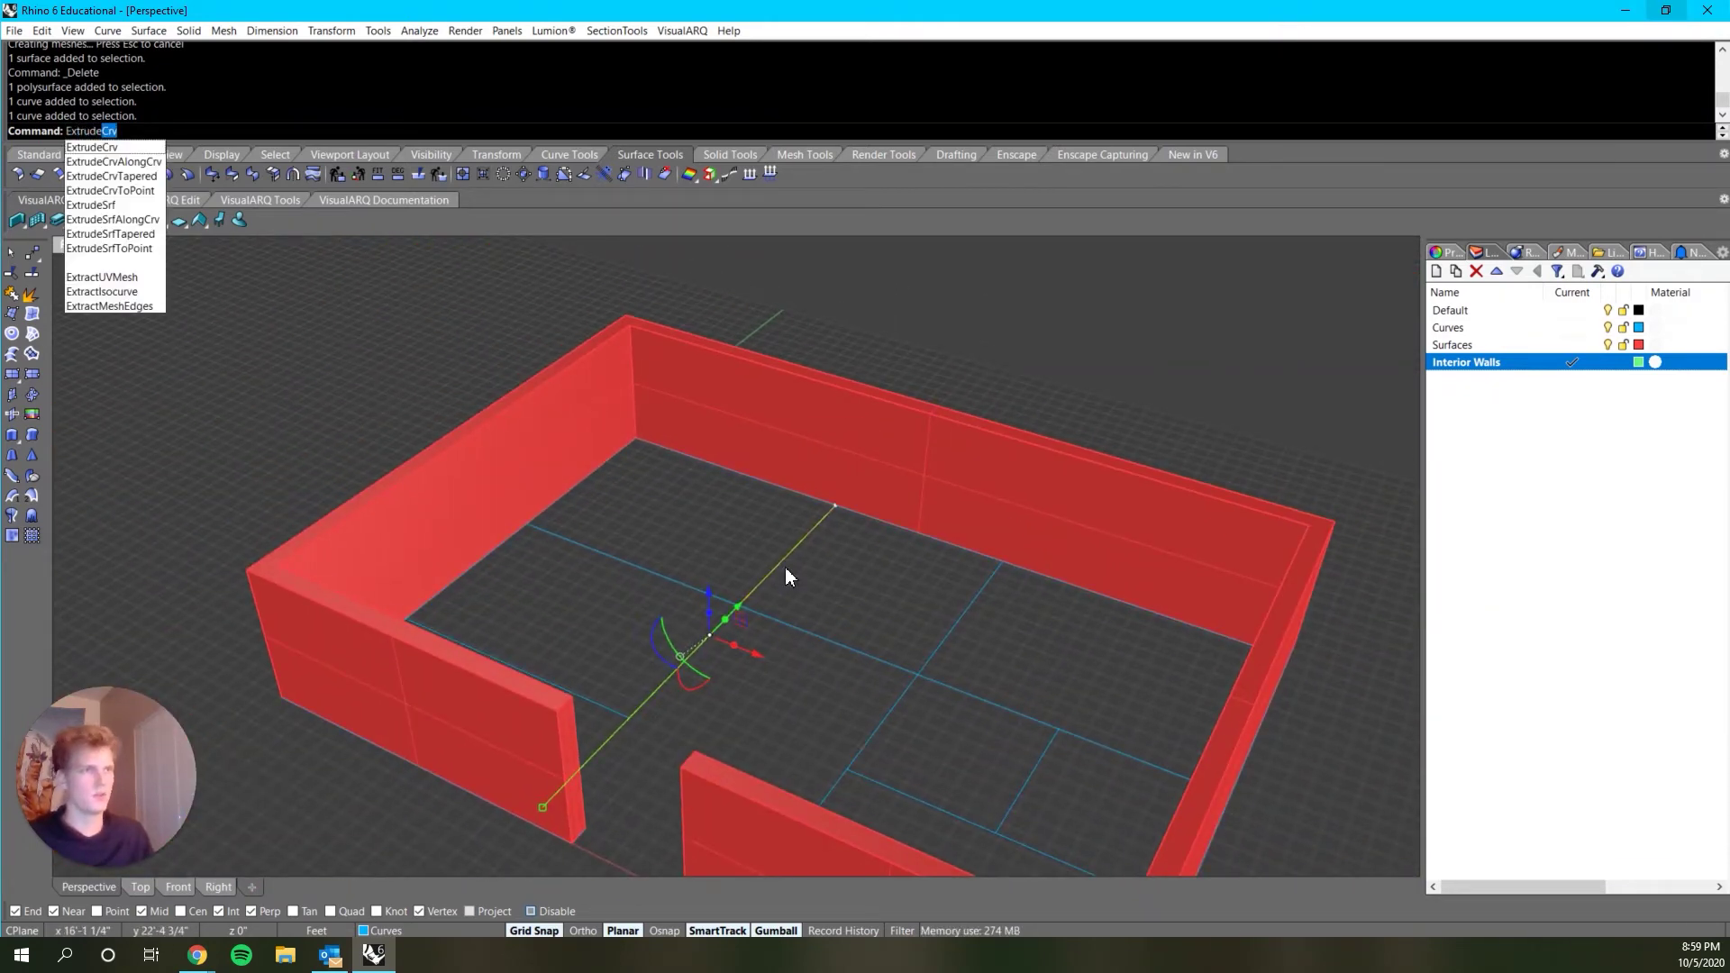
key(Return)
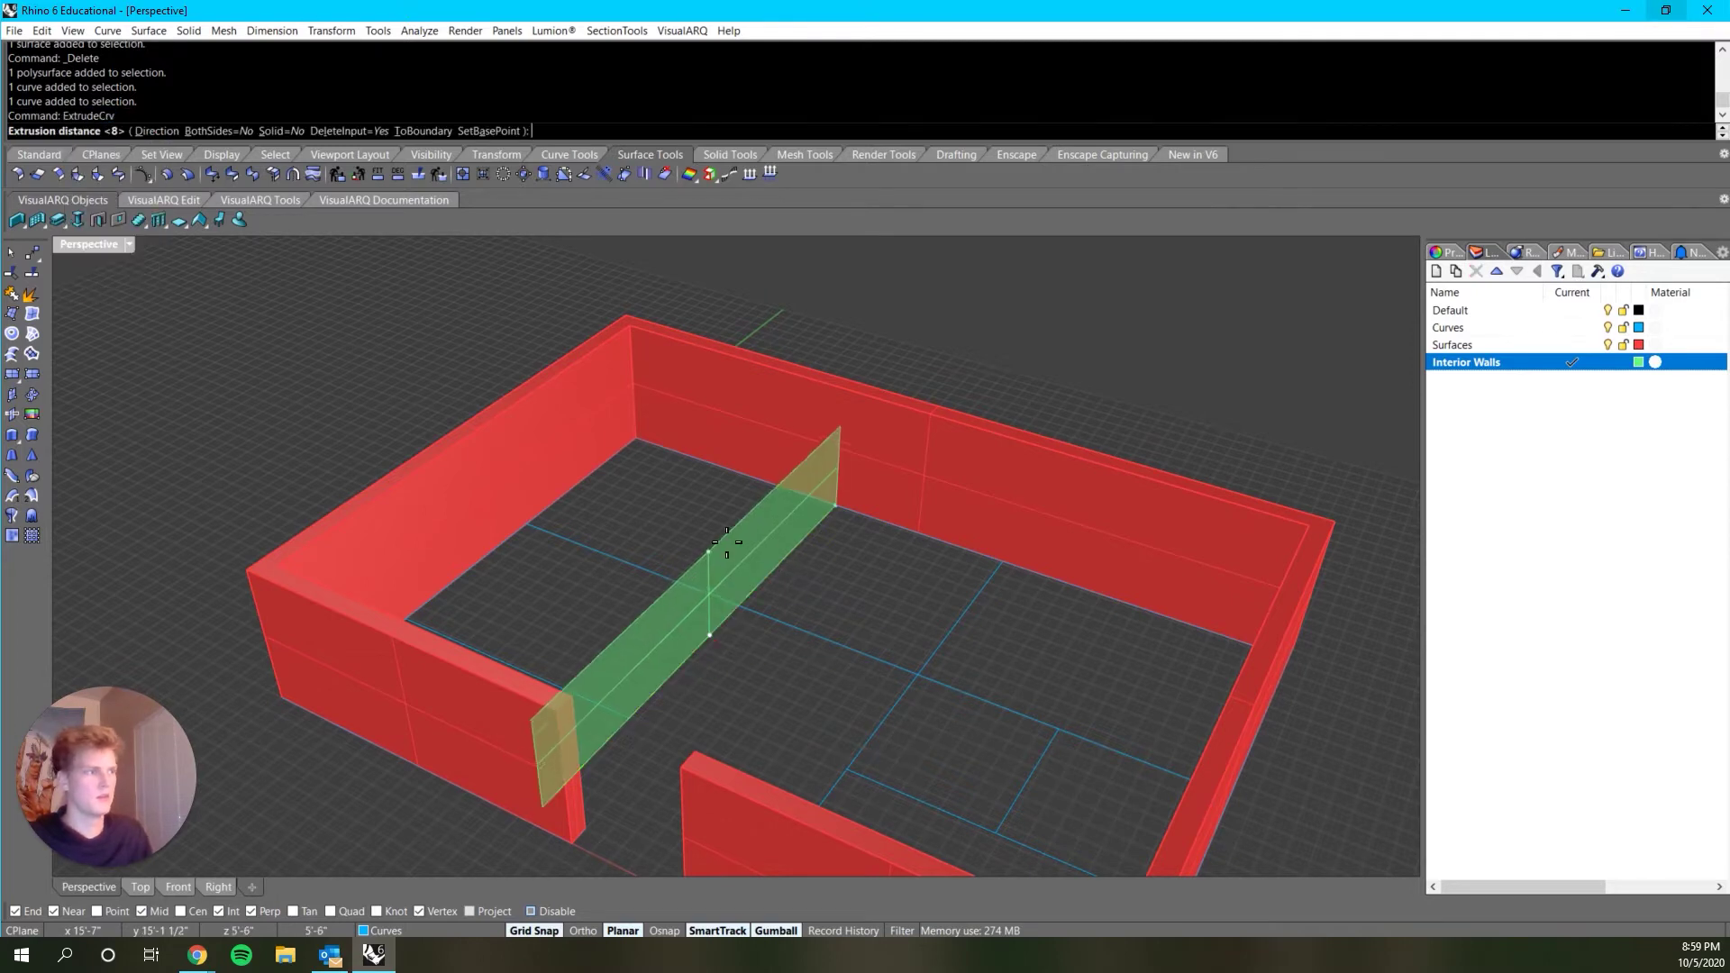
click(870, 418)
right_drag(883, 401, 1037, 727)
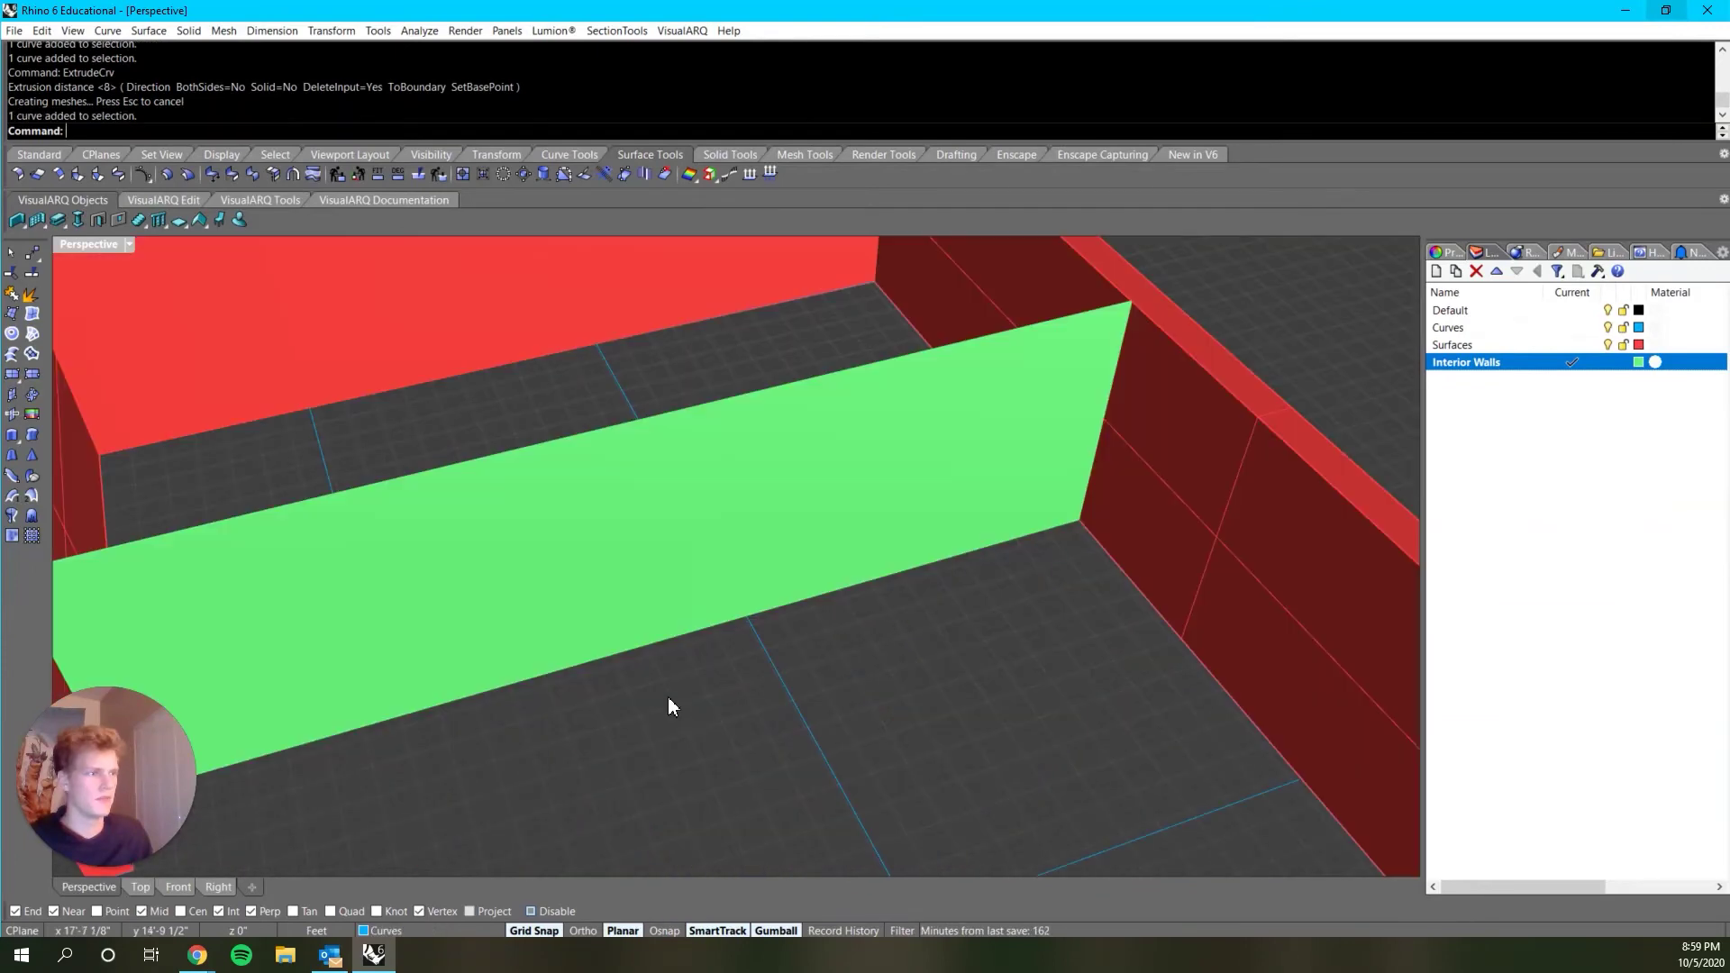
right_drag(667, 695, 741, 658)
click(713, 490)
scroll(714, 490, down, 4)
right_drag(713, 490, 800, 532)
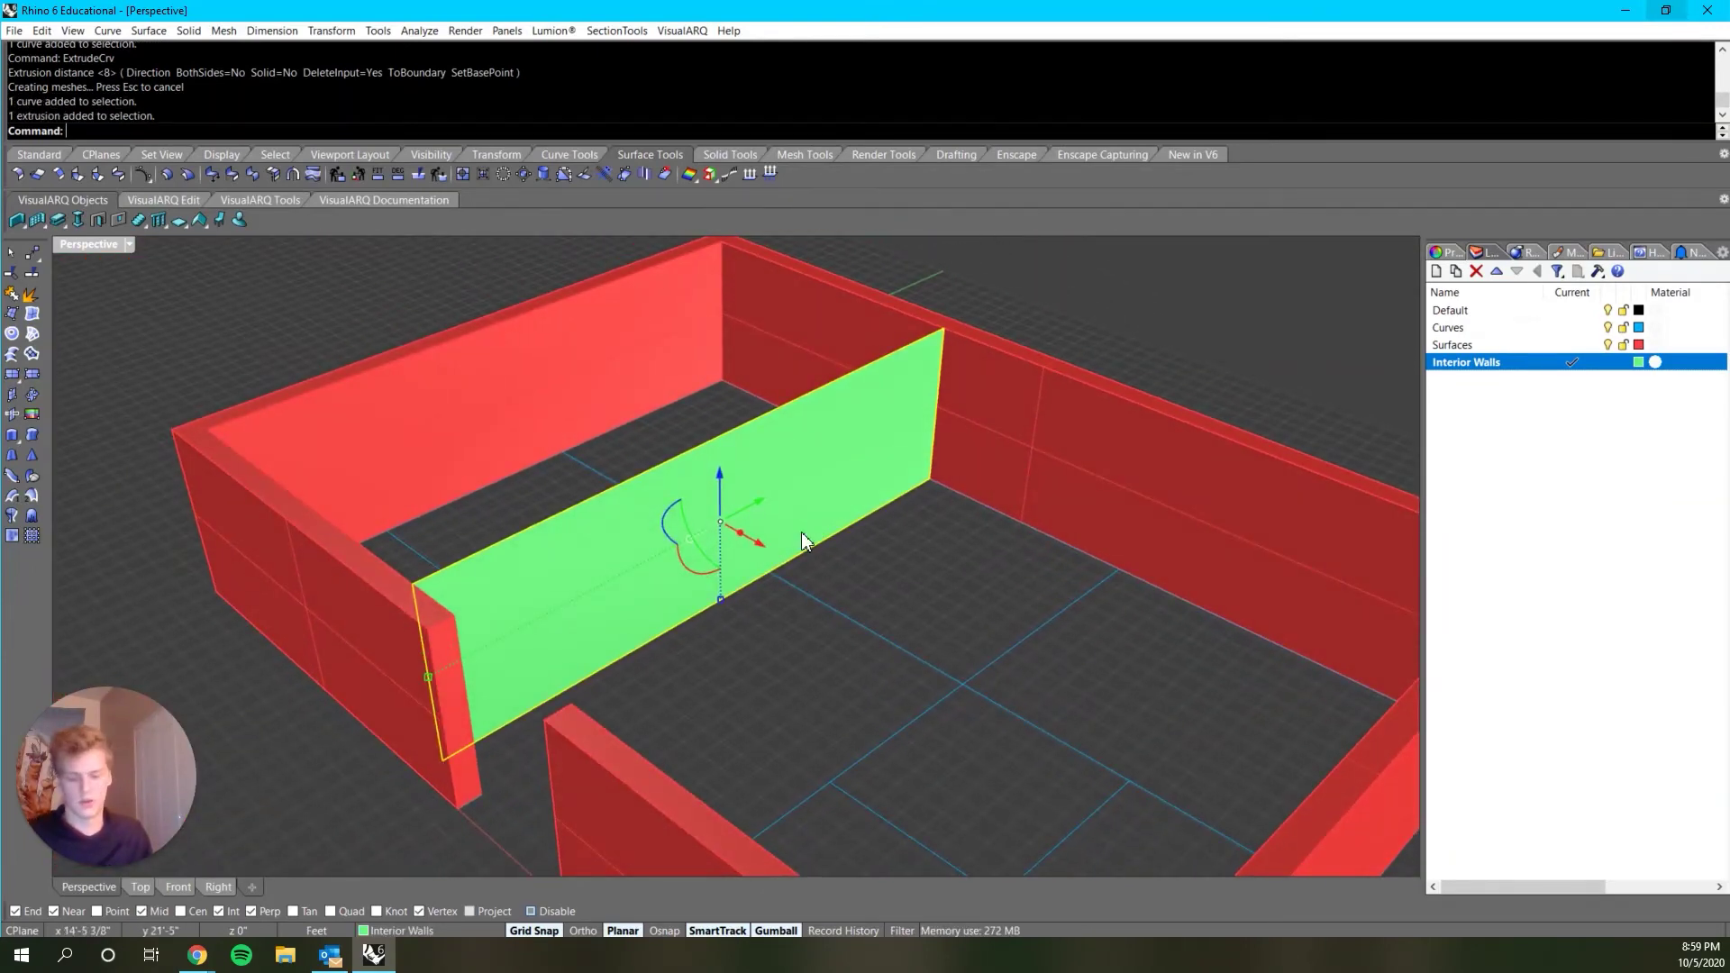
key(Escape)
text(Cu)
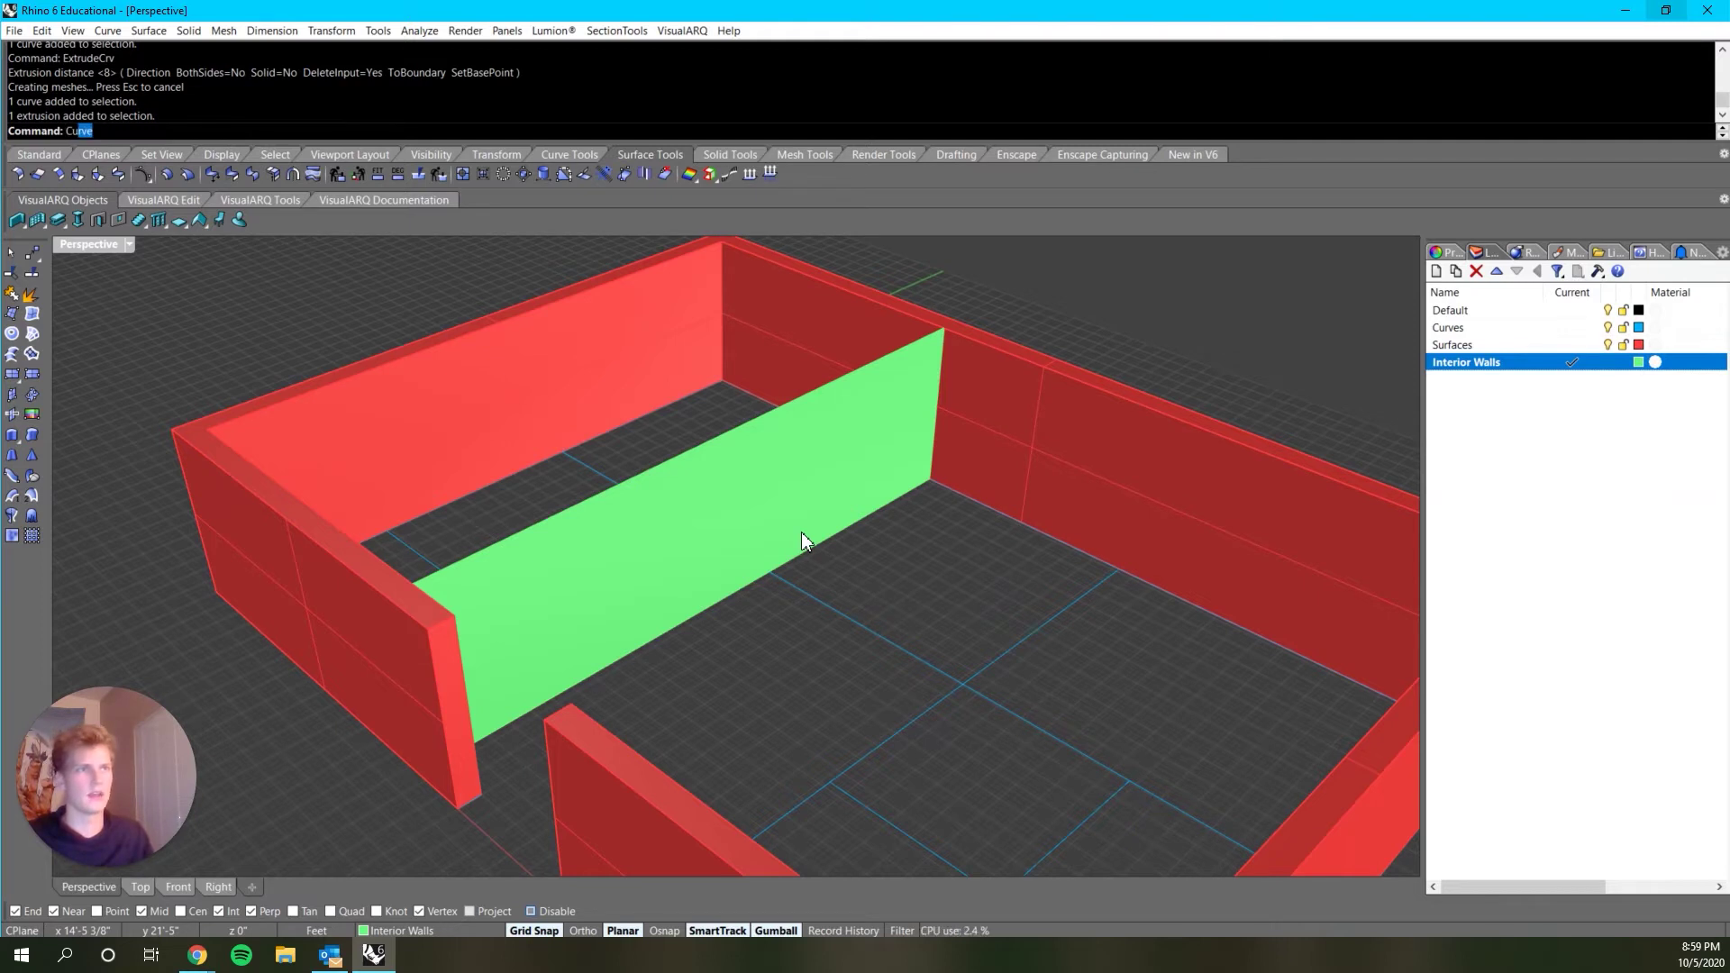
text(ttingpla)
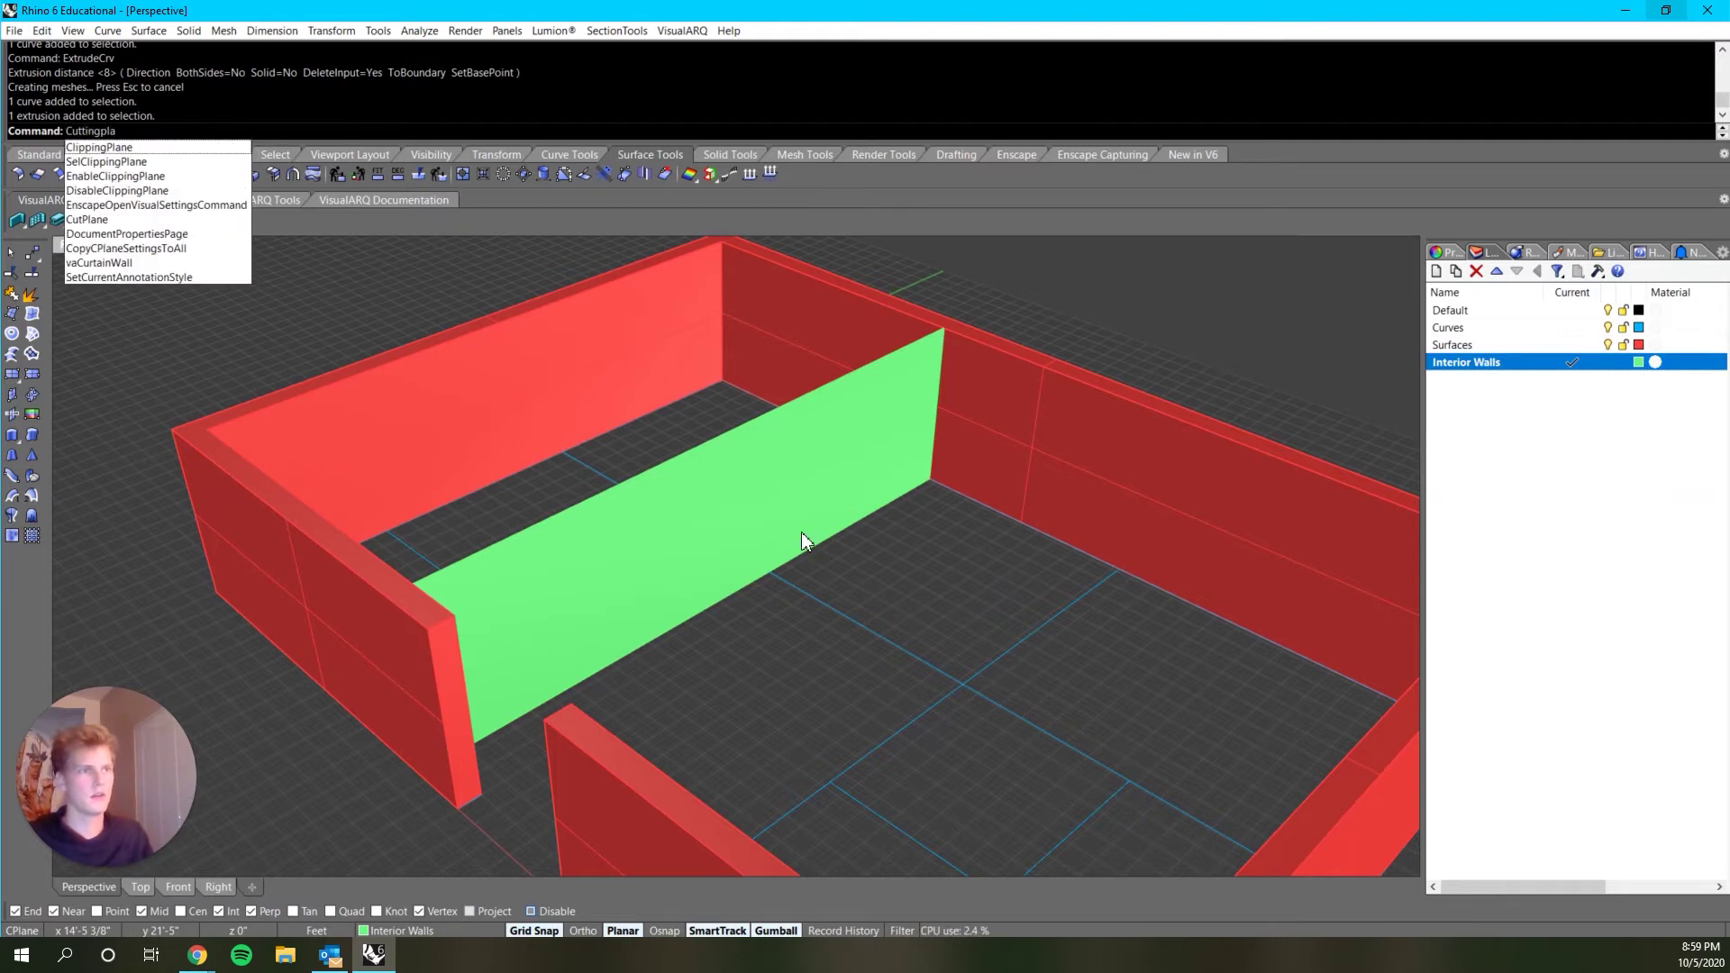
key(Escape)
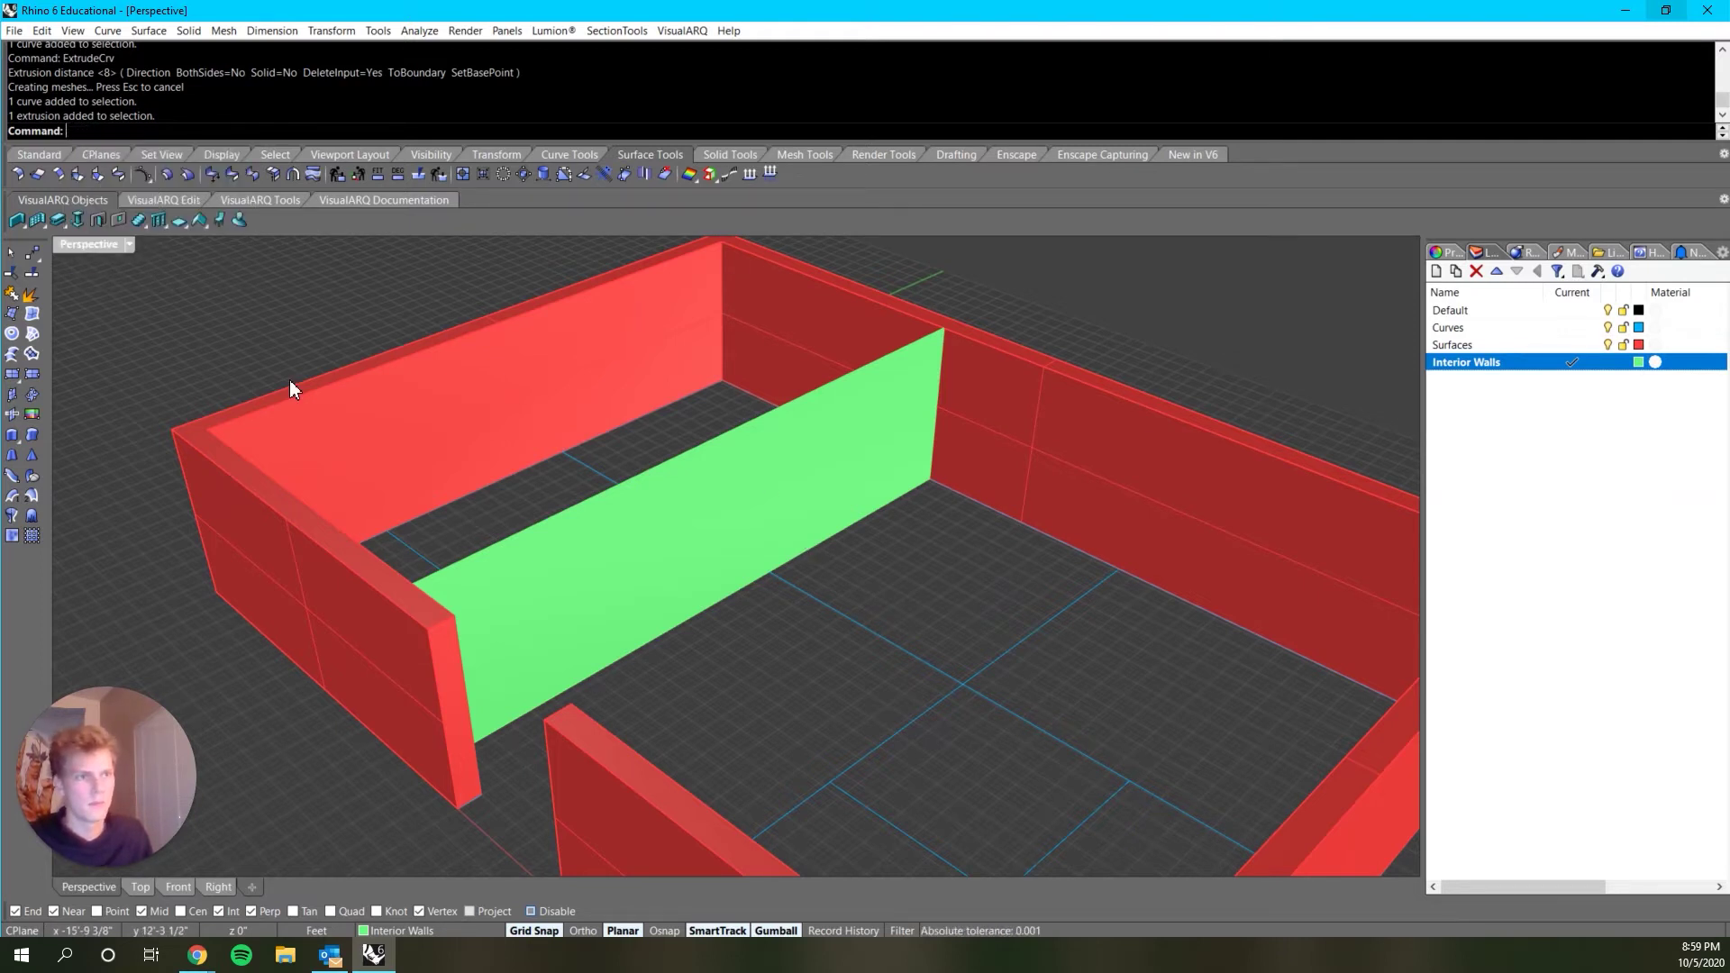
Step: Create a cutting plane through the interior wall surface with CutPlane, along the floor plan curve that crosses it
click(11, 424)
right_drag(733, 502, 760, 513)
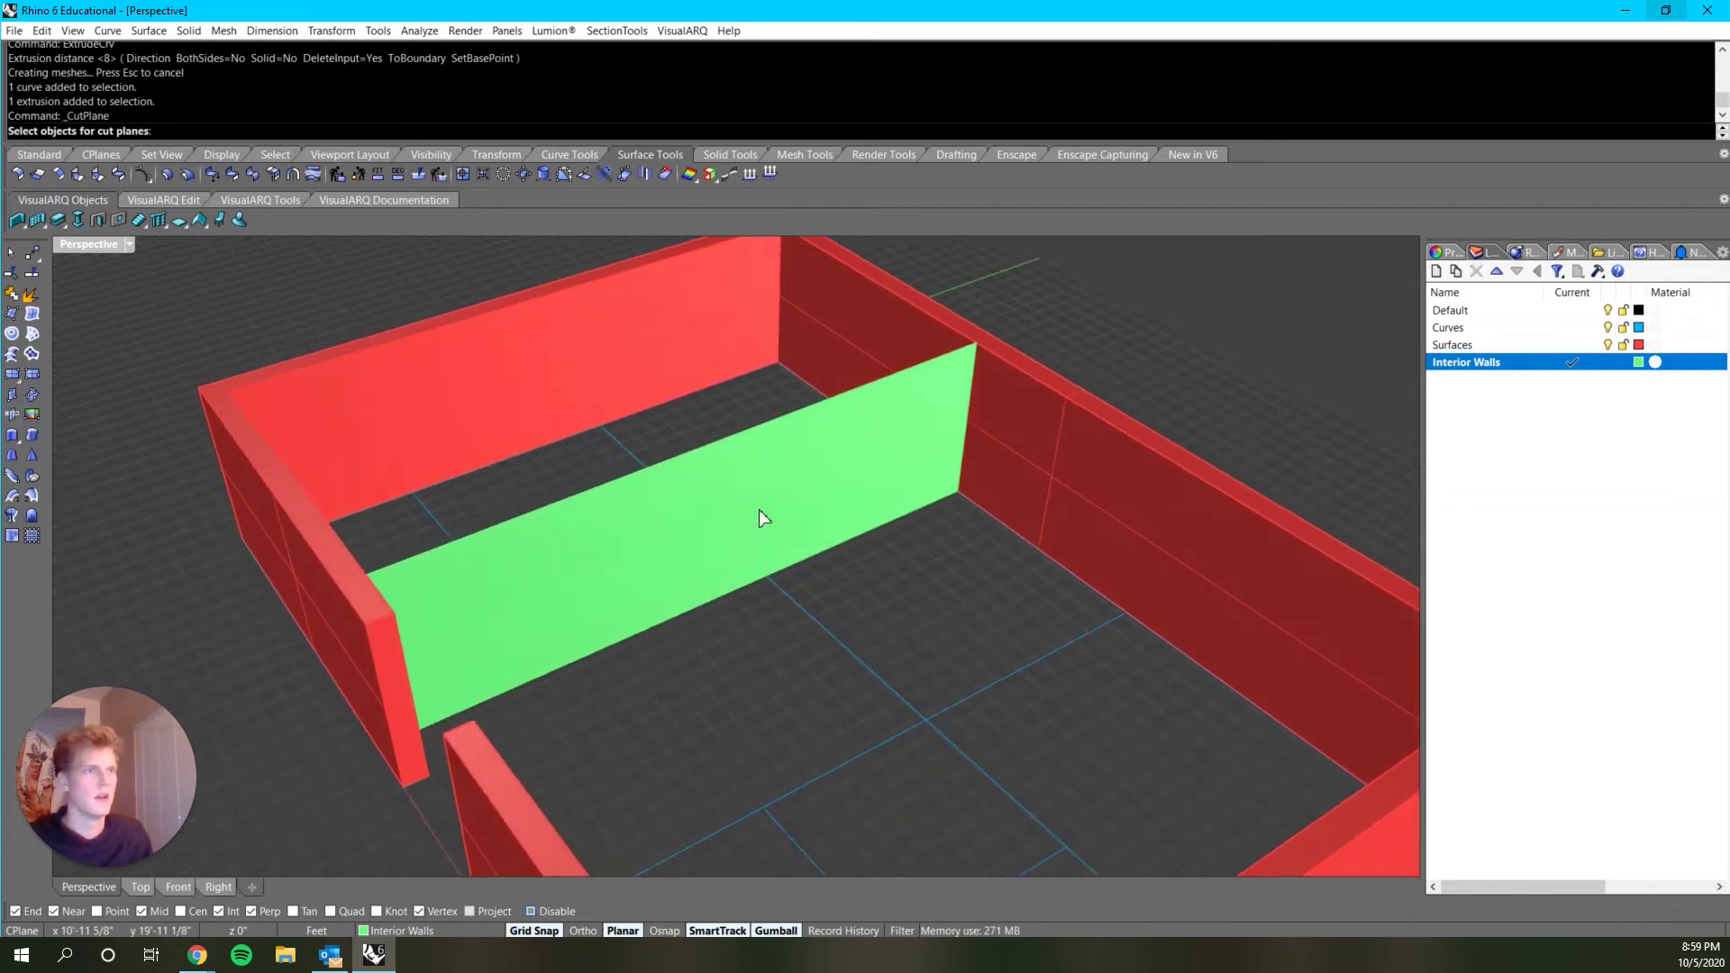
click(766, 531)
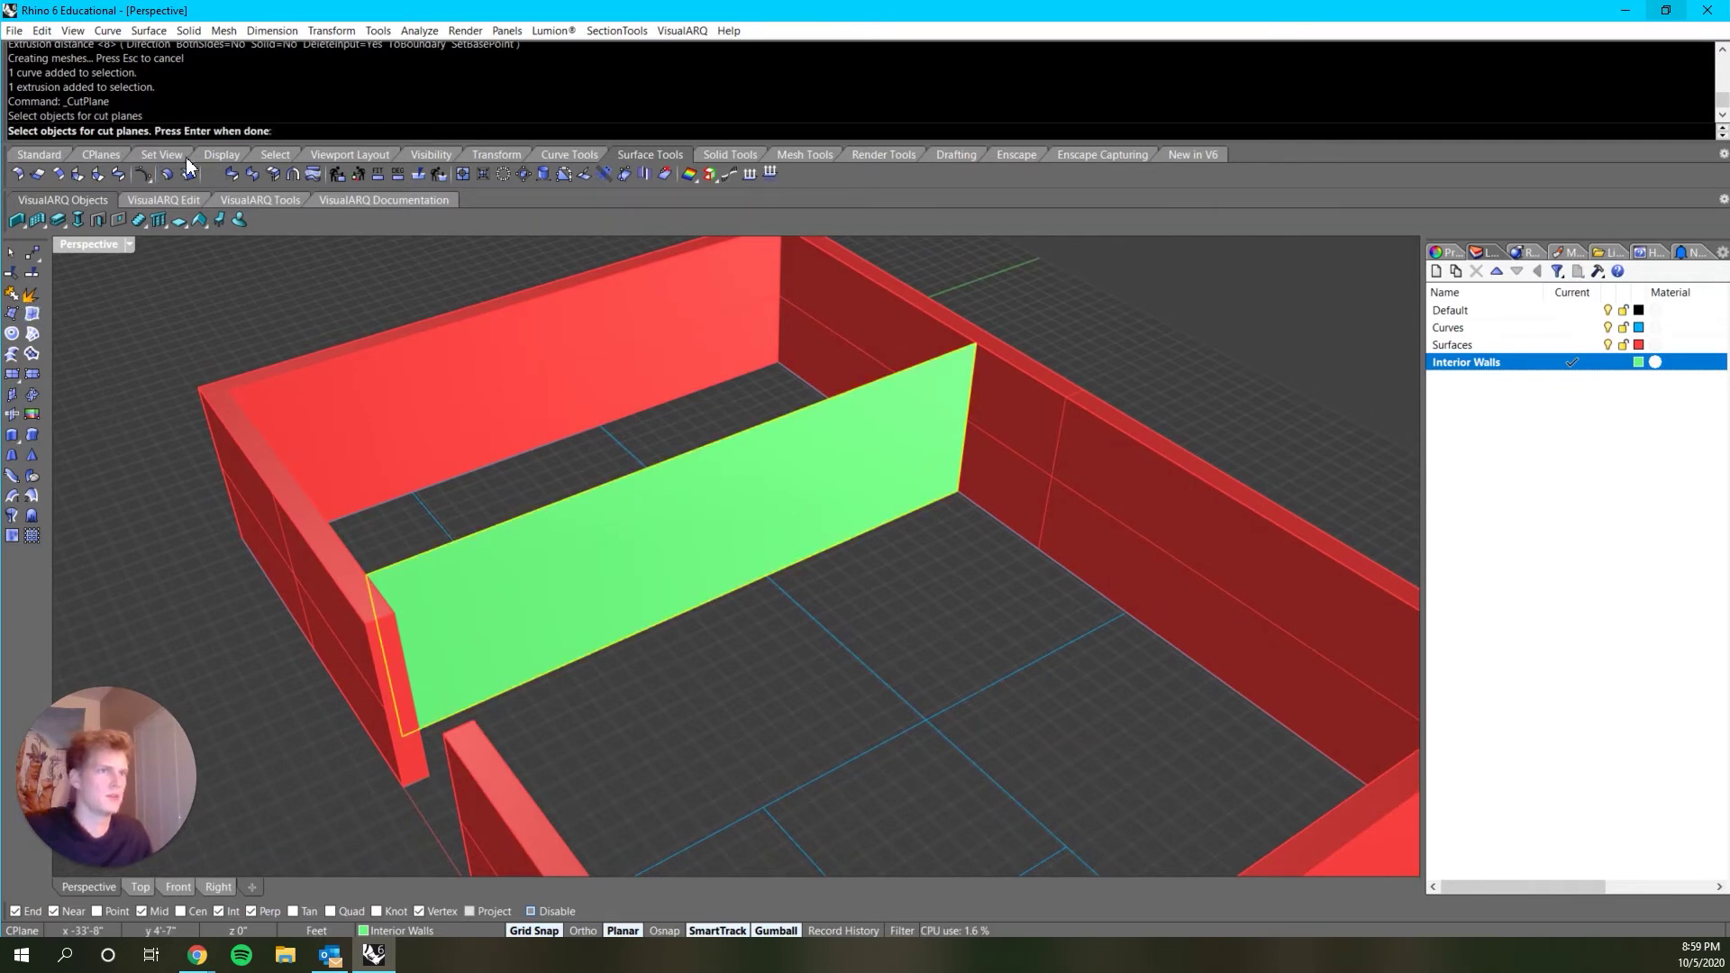
key(Return)
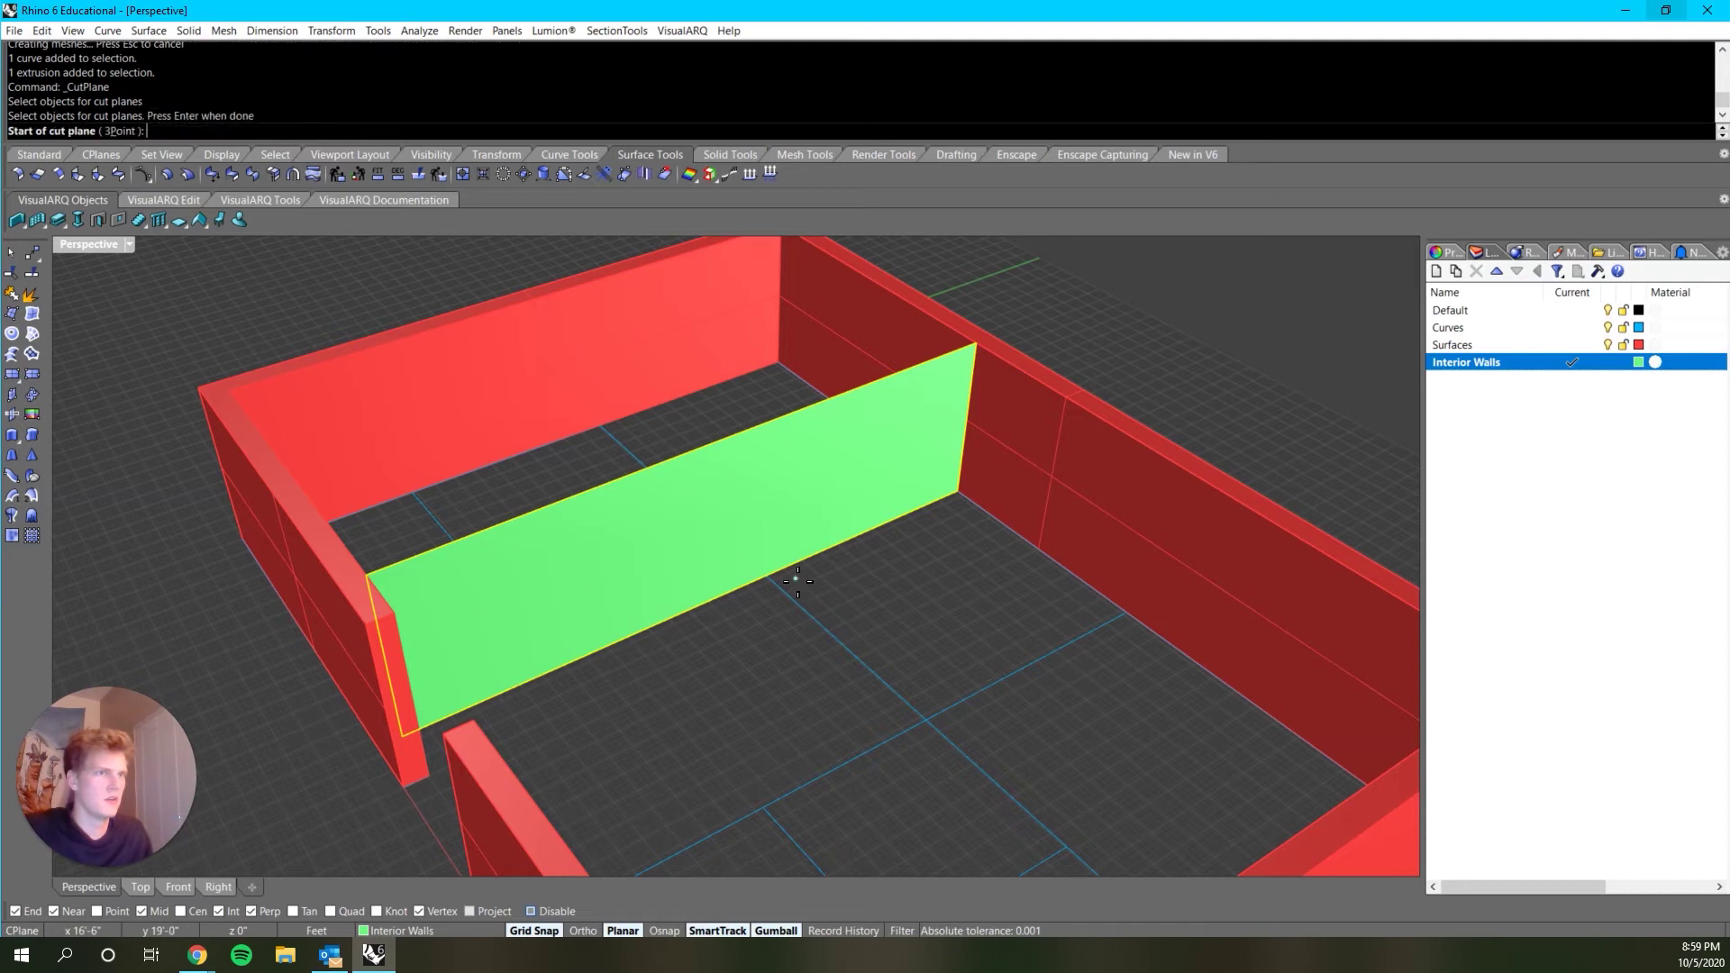
click(907, 703)
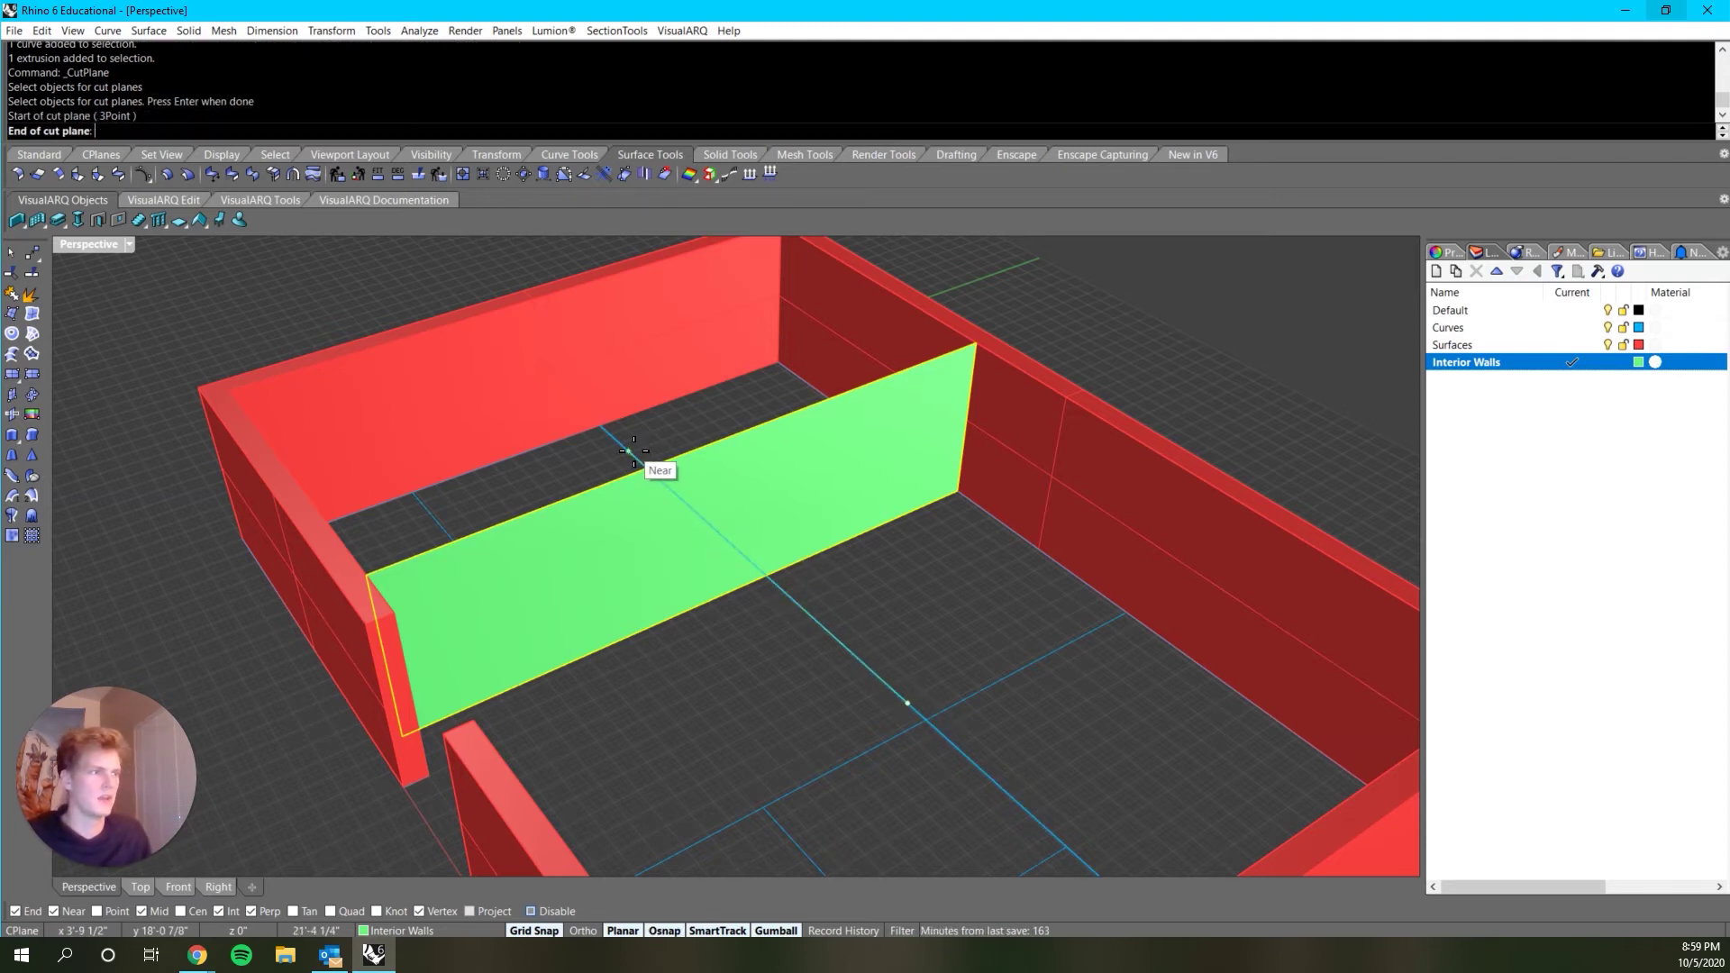
scroll(628, 451, down, 5)
scroll(621, 455, up, 6)
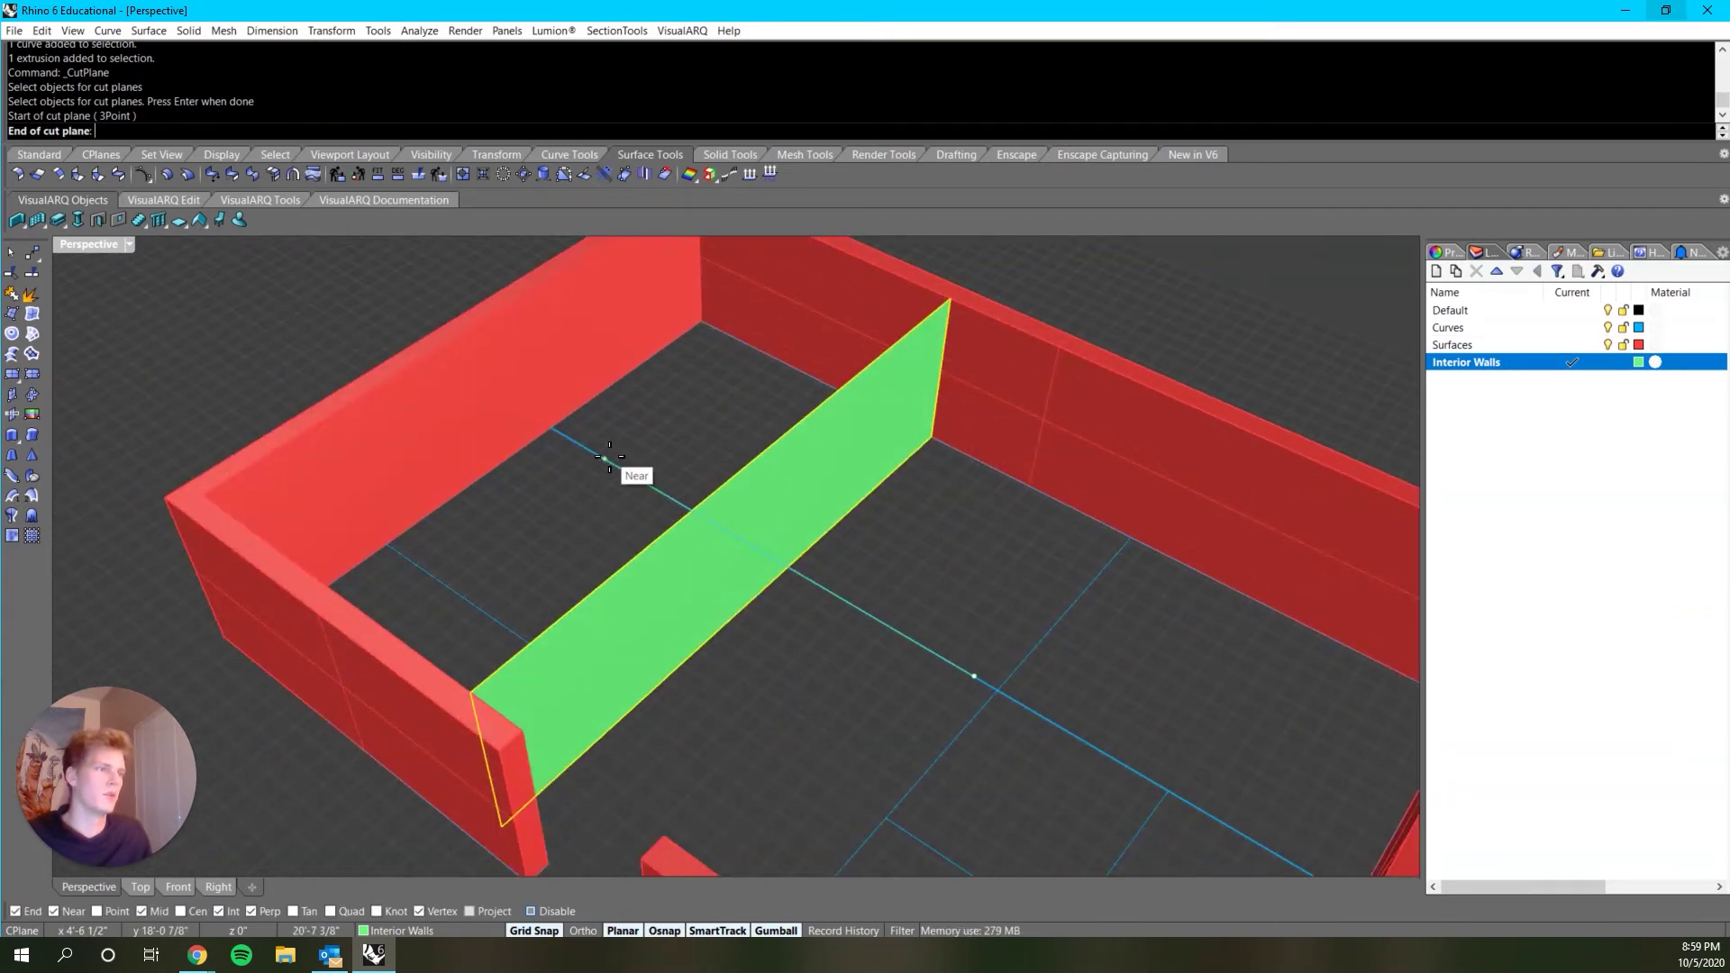
click(609, 457)
right_drag(615, 459, 767, 522)
Step: Examine how the cutting plane intersects the interior wall surface
scroll(804, 391, up, 3)
scroll(805, 391, up, 2)
right_click(846, 432)
scroll(803, 379, up, 7)
scroll(584, 426, down, 6)
click(581, 424)
click(536, 381)
scroll(758, 480, down, 5)
scroll(591, 522, up, 5)
Step: Split the interior wall surface with the cutting plane and select each of the resulting pieces
click(796, 524)
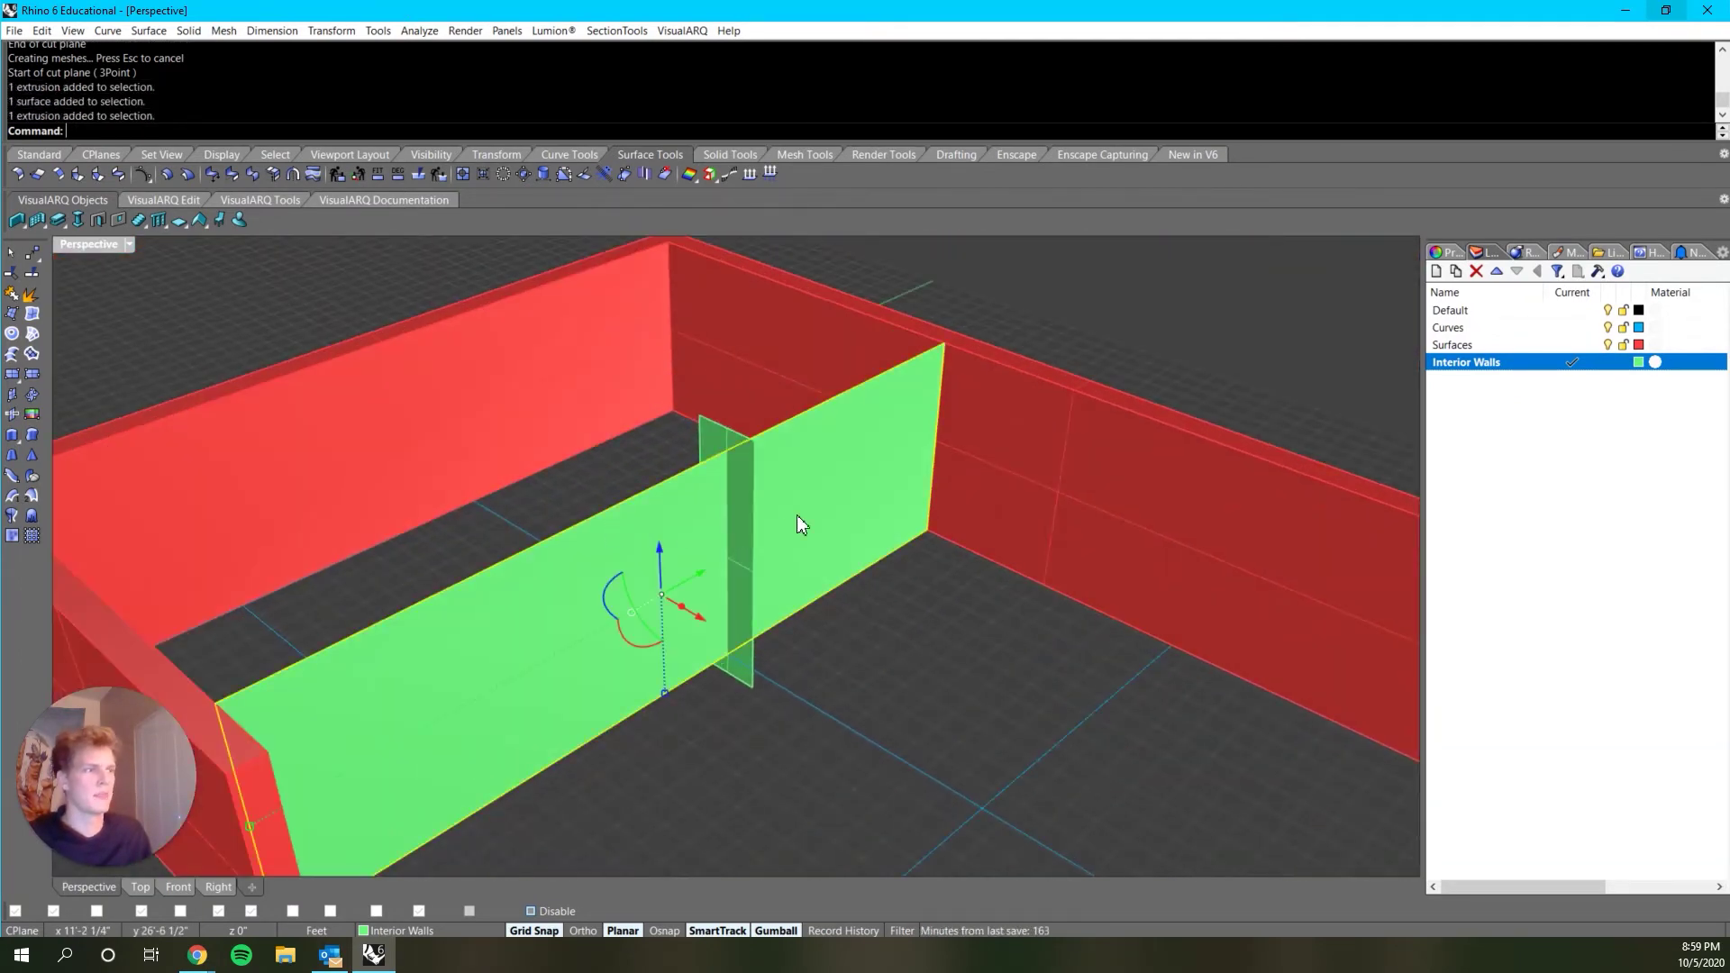
scroll(797, 525, down, 4)
scroll(766, 521, up, 4)
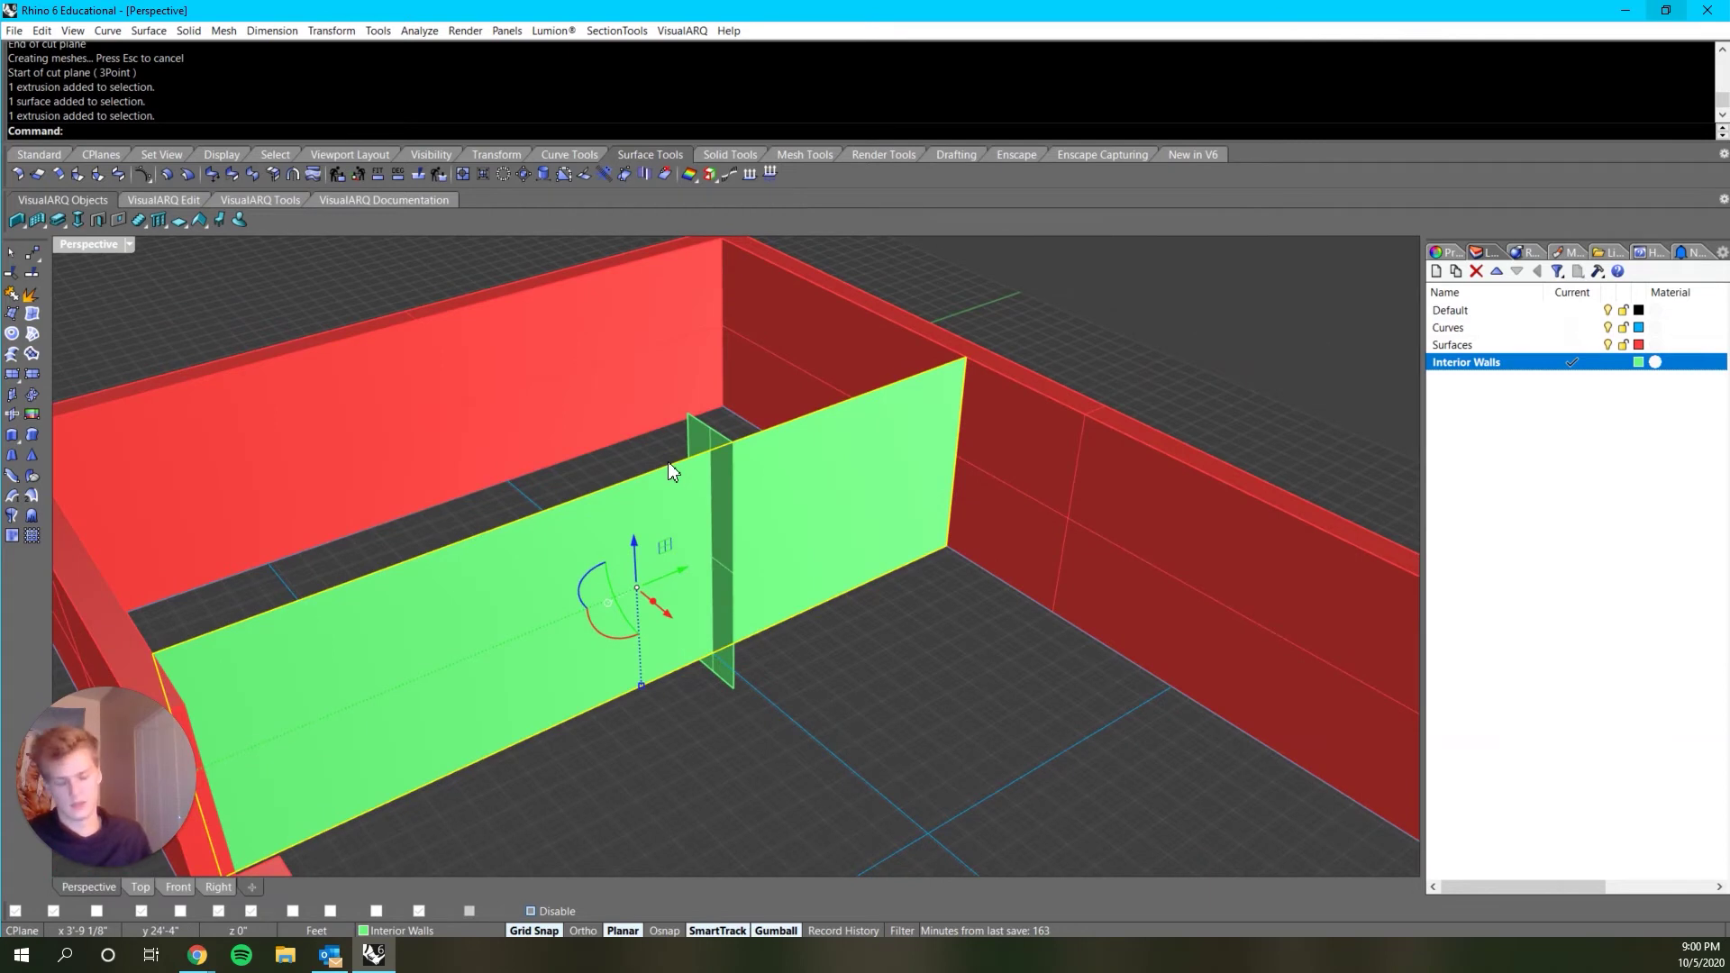
text(Split)
key(Return)
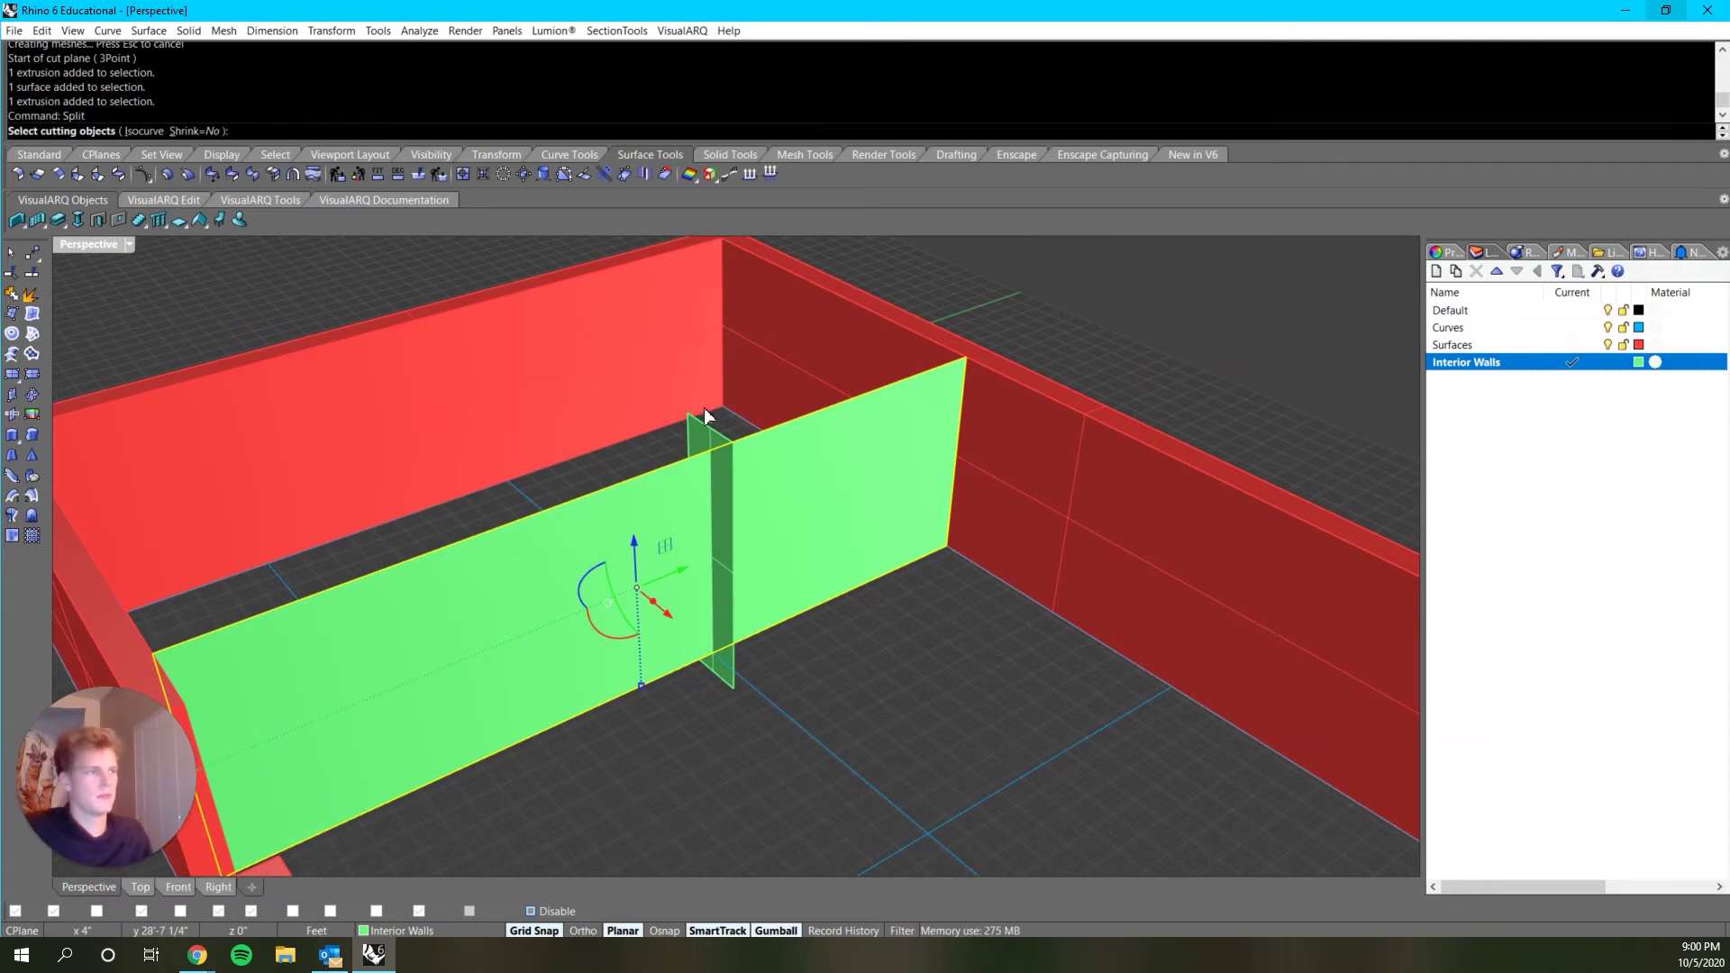
scroll(738, 441, up, 2)
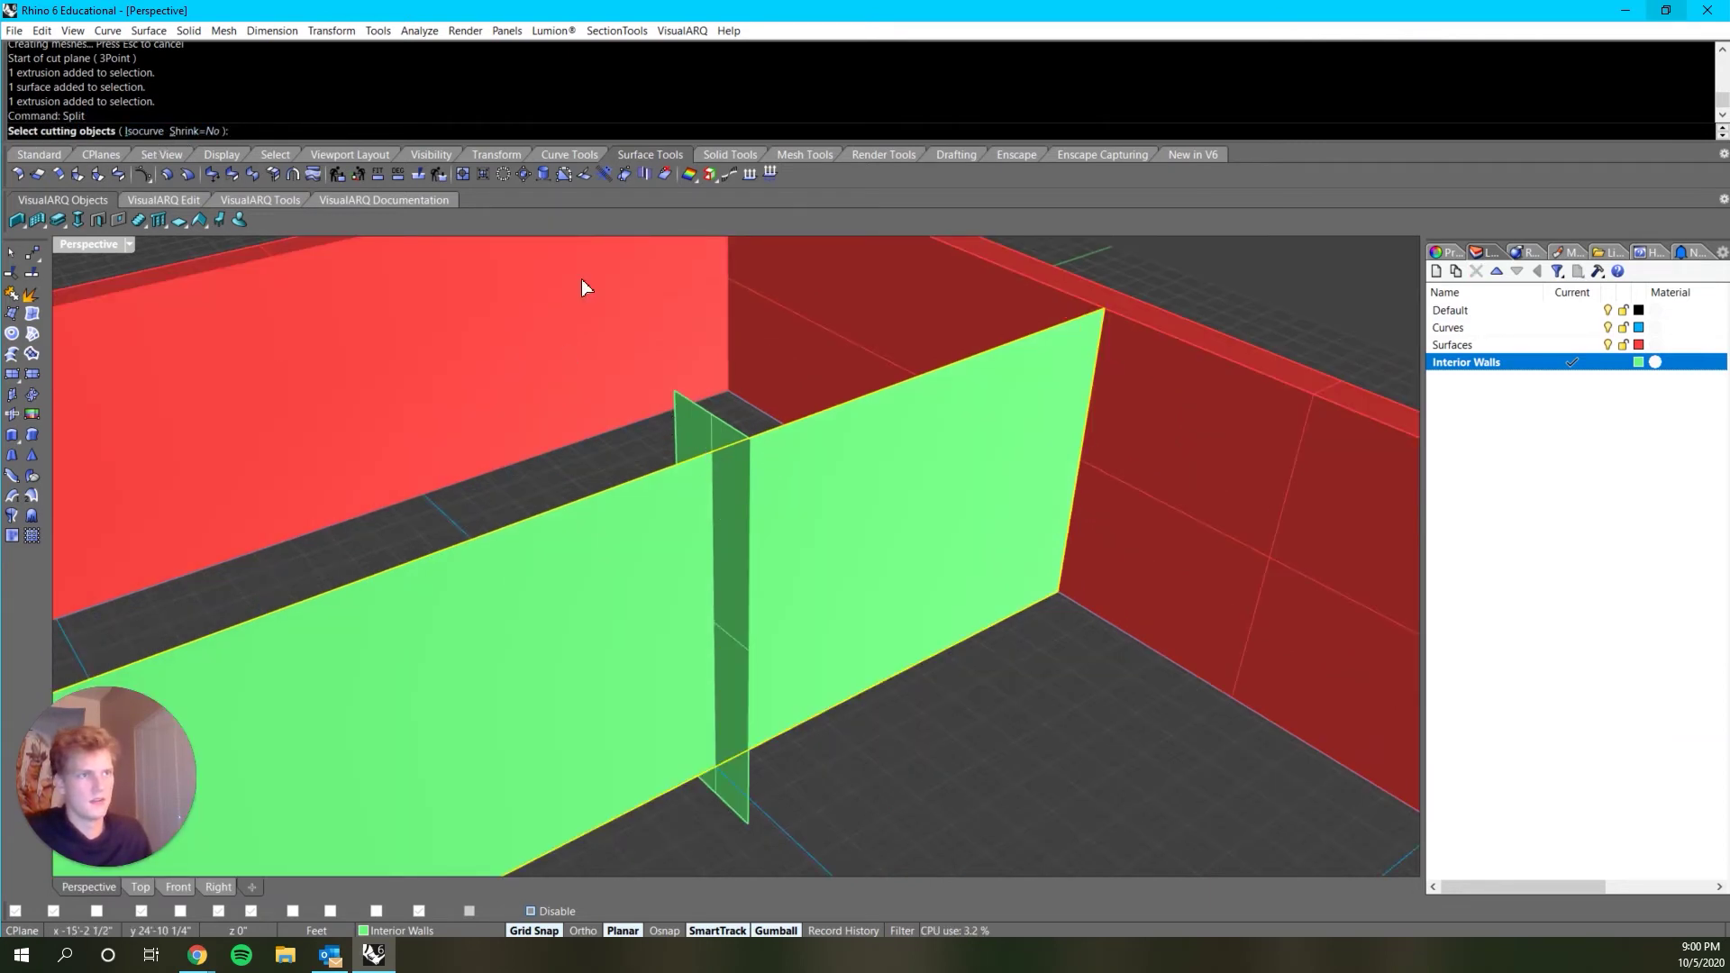
click(717, 437)
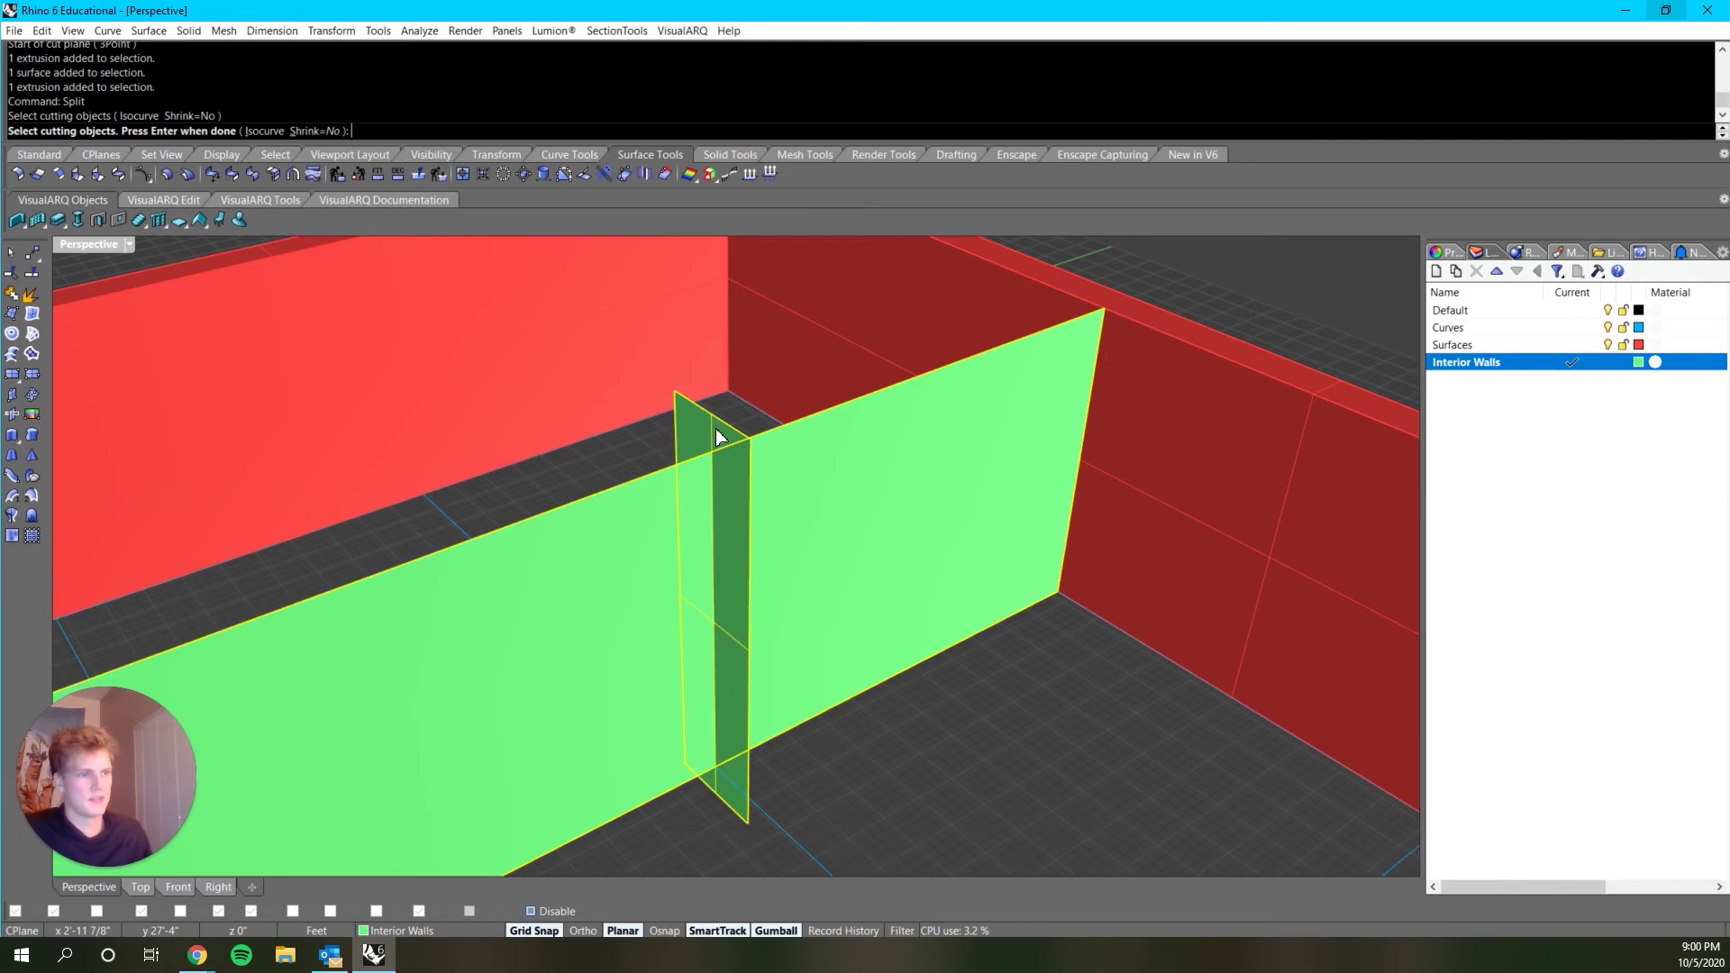
key(Return)
scroll(717, 433, down, 4)
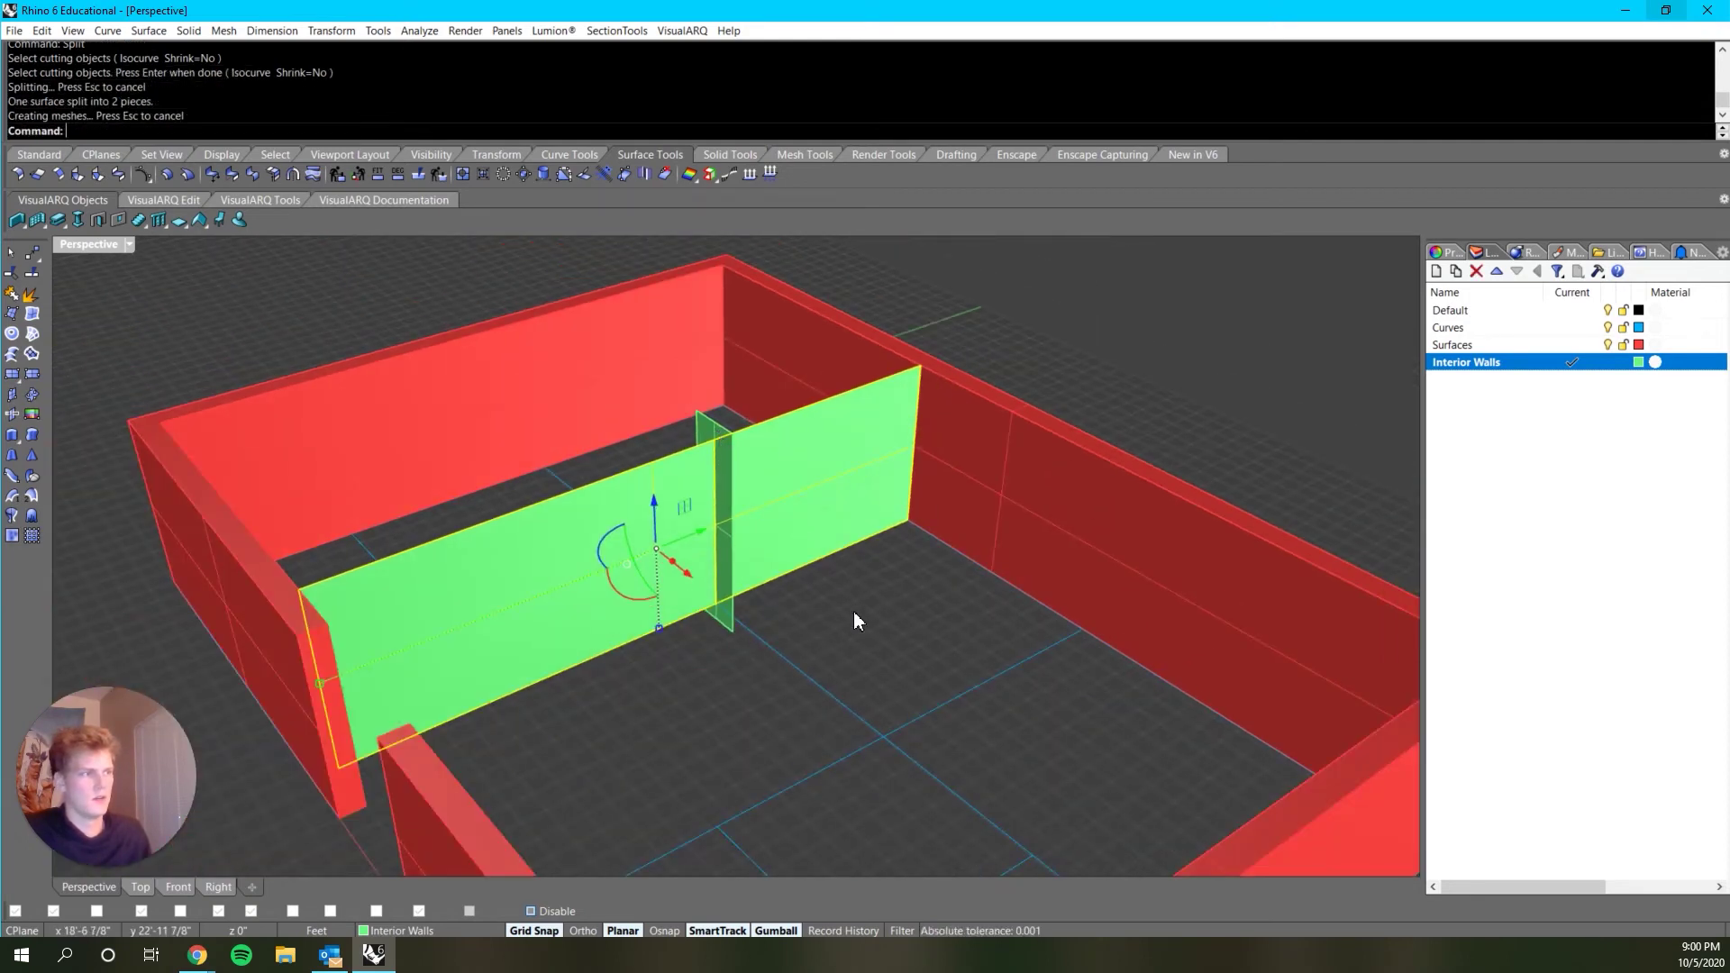
click(748, 492)
click(575, 558)
right_drag(575, 559, 631, 491)
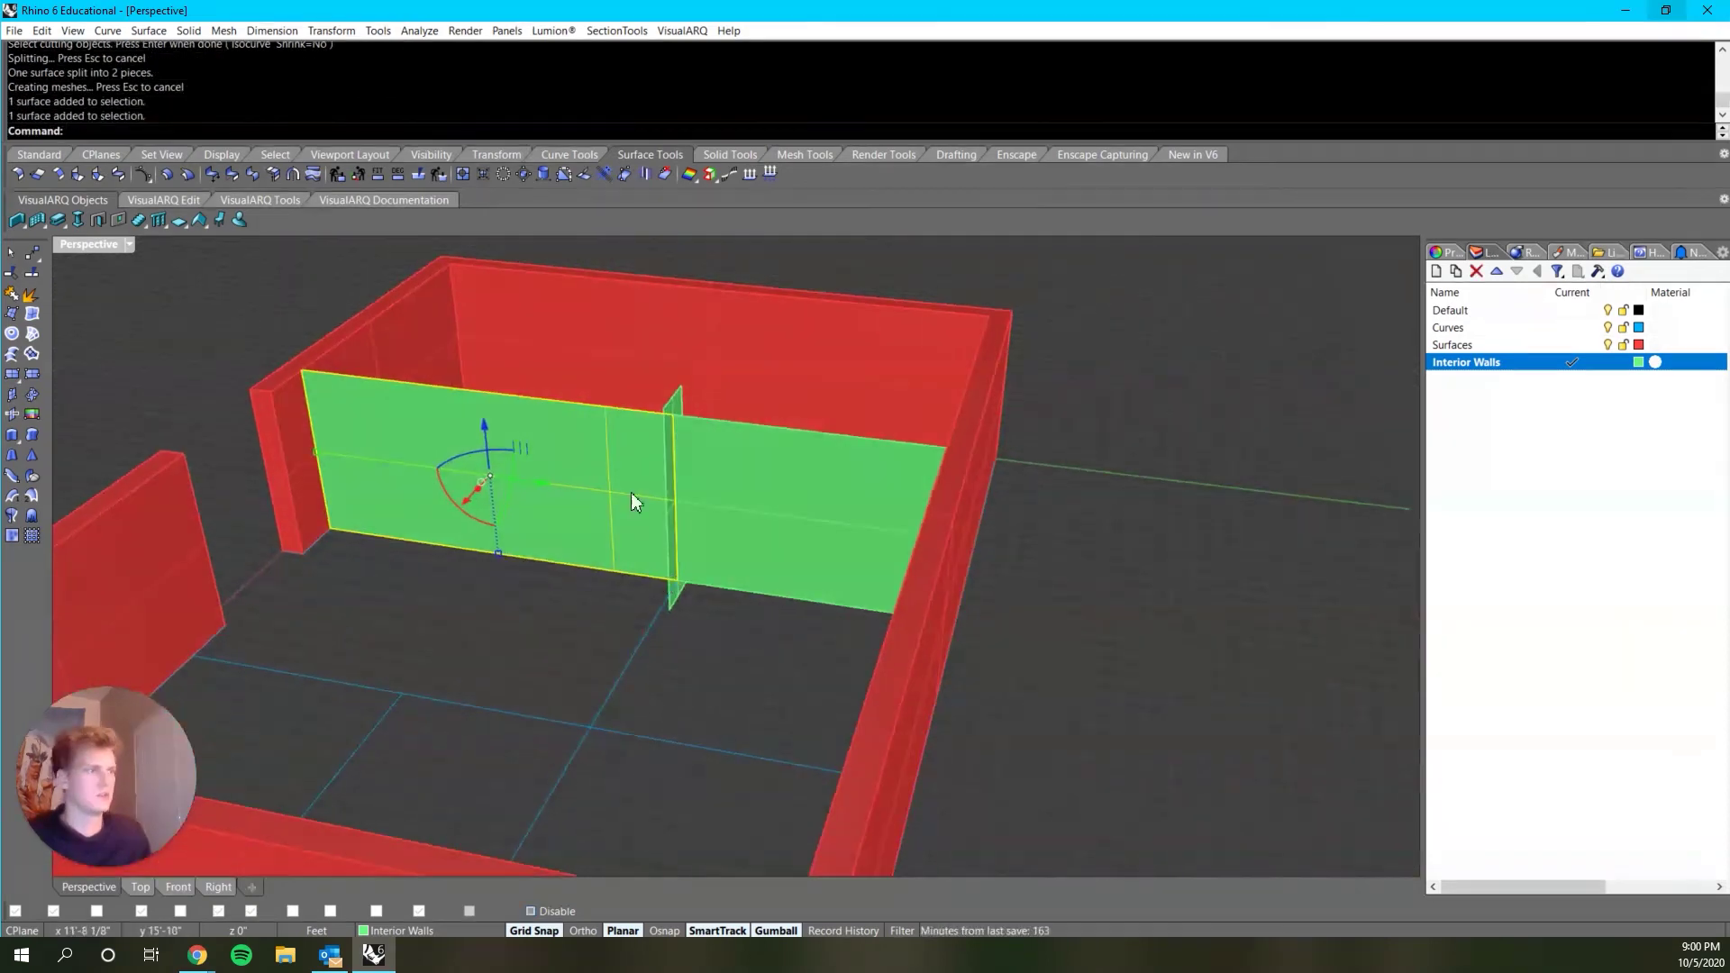
Step: Delete the cutting plane and select the two halves of the split interior wall
click(677, 391)
key(Delete)
click(751, 491)
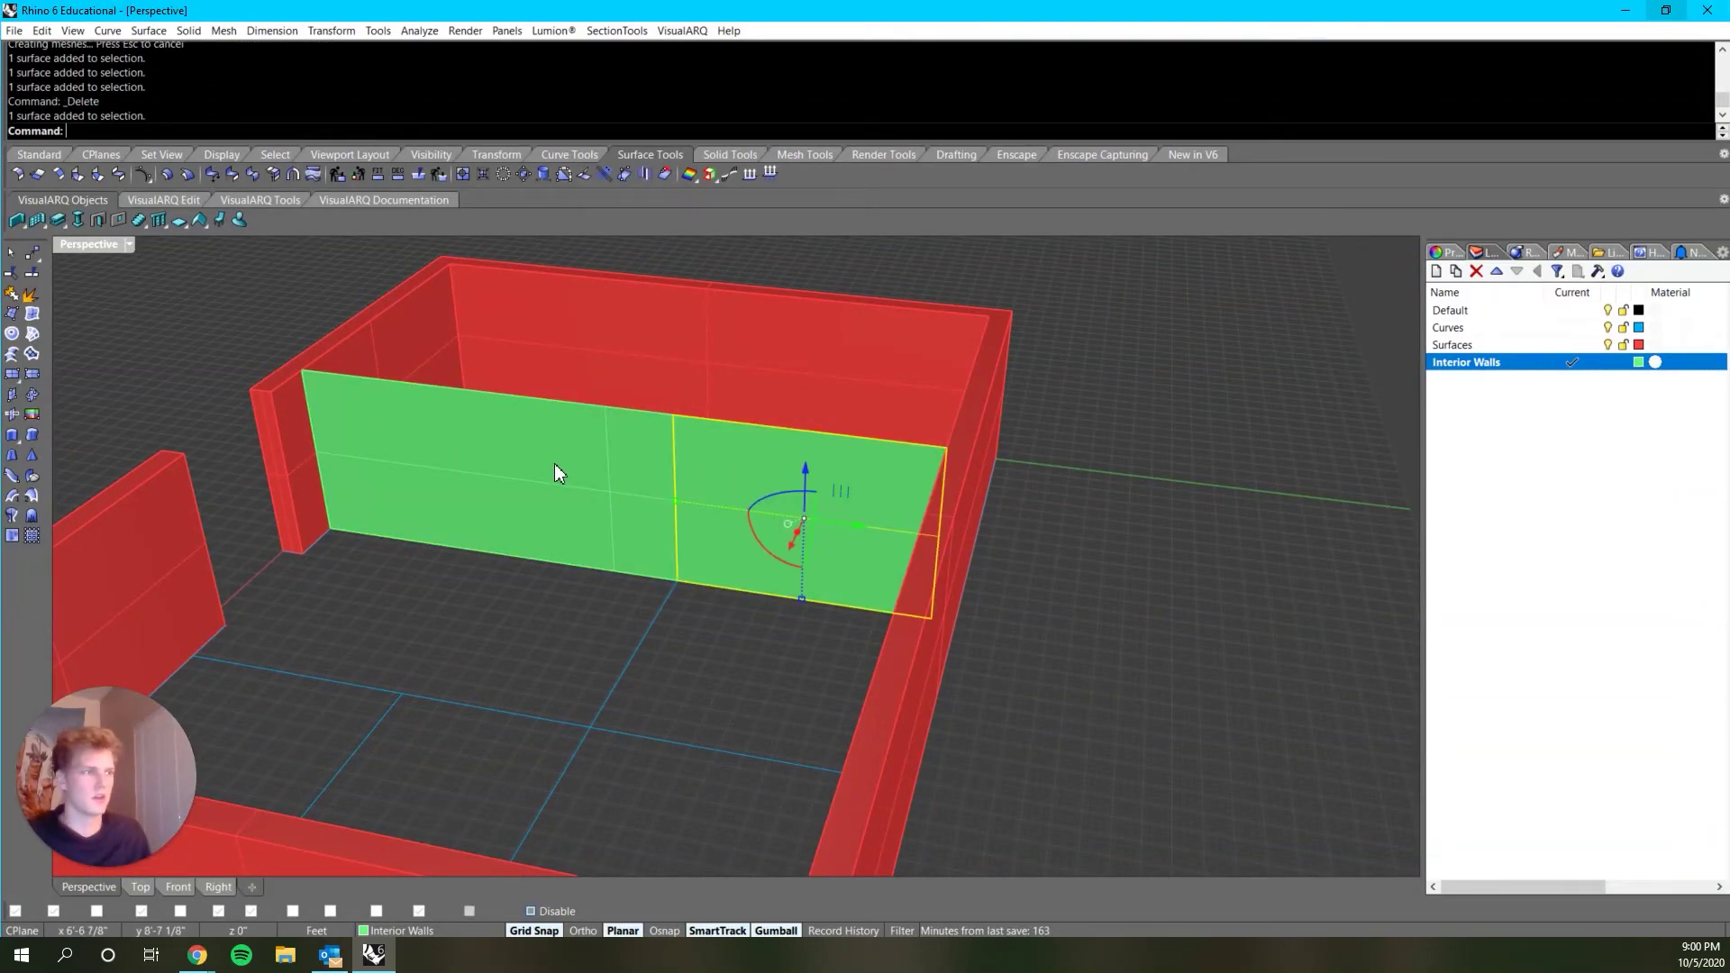
shift+click(554, 463)
click(436, 661)
click(721, 540)
right_drag(606, 593, 694, 611)
right_drag(824, 479, 750, 624)
Step: Split the second full-depth partition curve with the lengthwise curve that crosses it
click(545, 728)
click(783, 505)
click(932, 754)
click(808, 557)
click(877, 667)
scroll(884, 659, down, 4)
scroll(874, 738, up, 2)
click(871, 733)
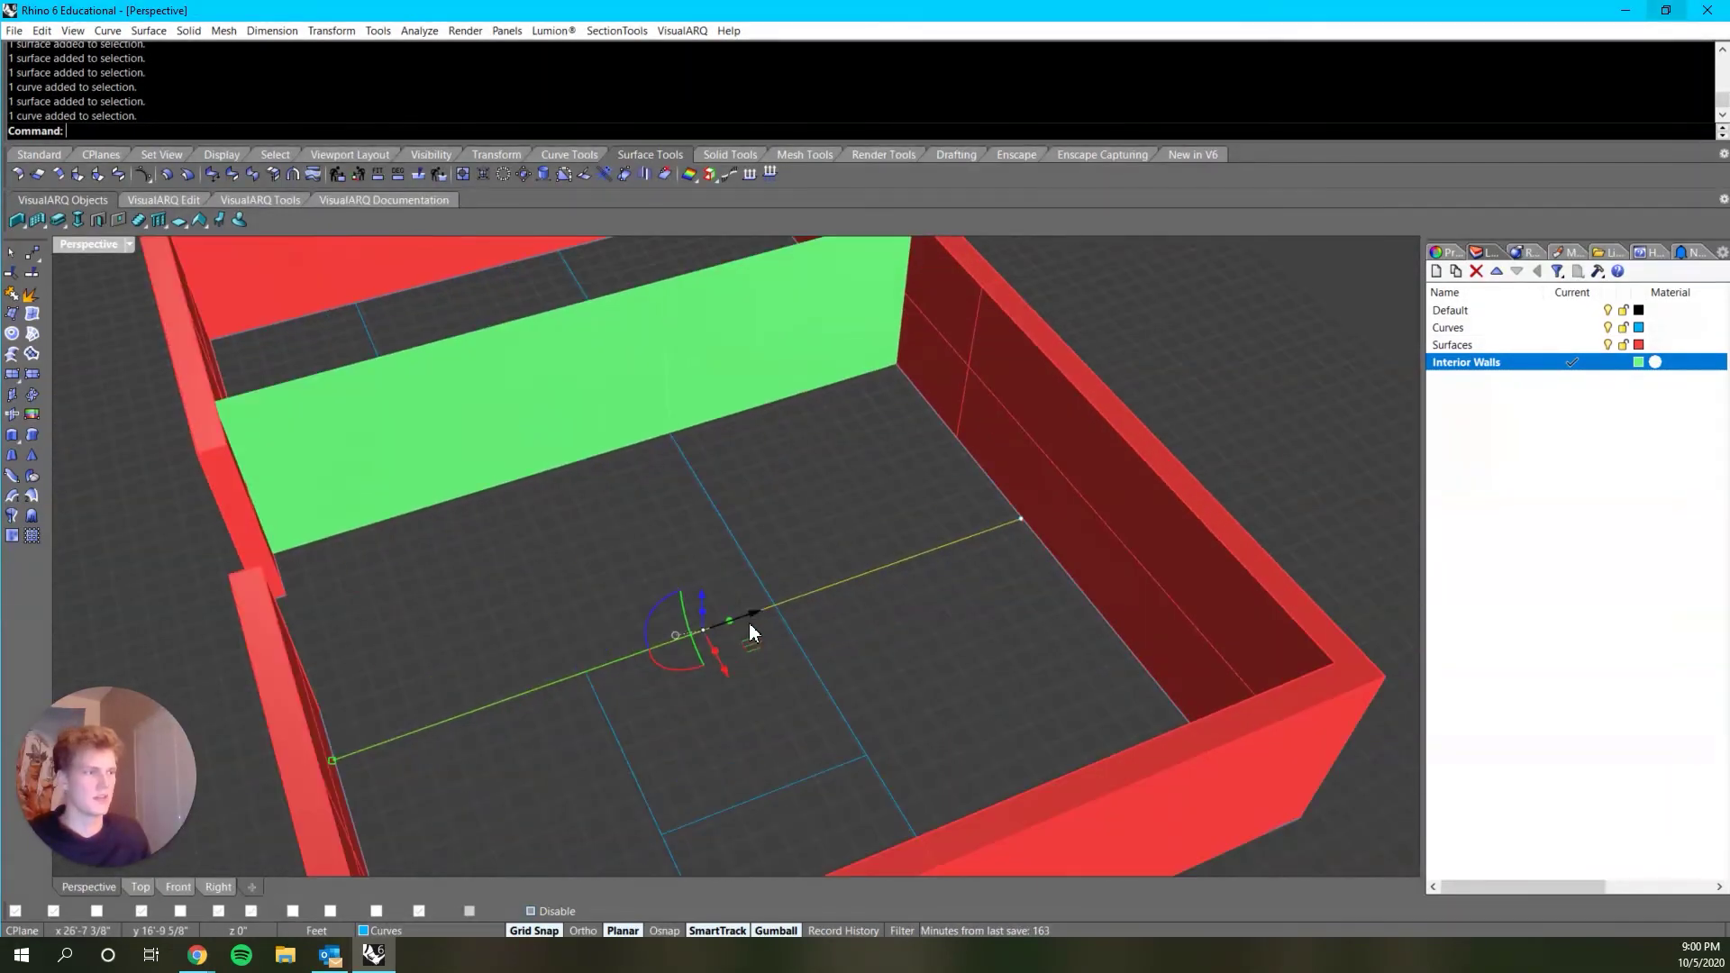
text(Split)
key(Return)
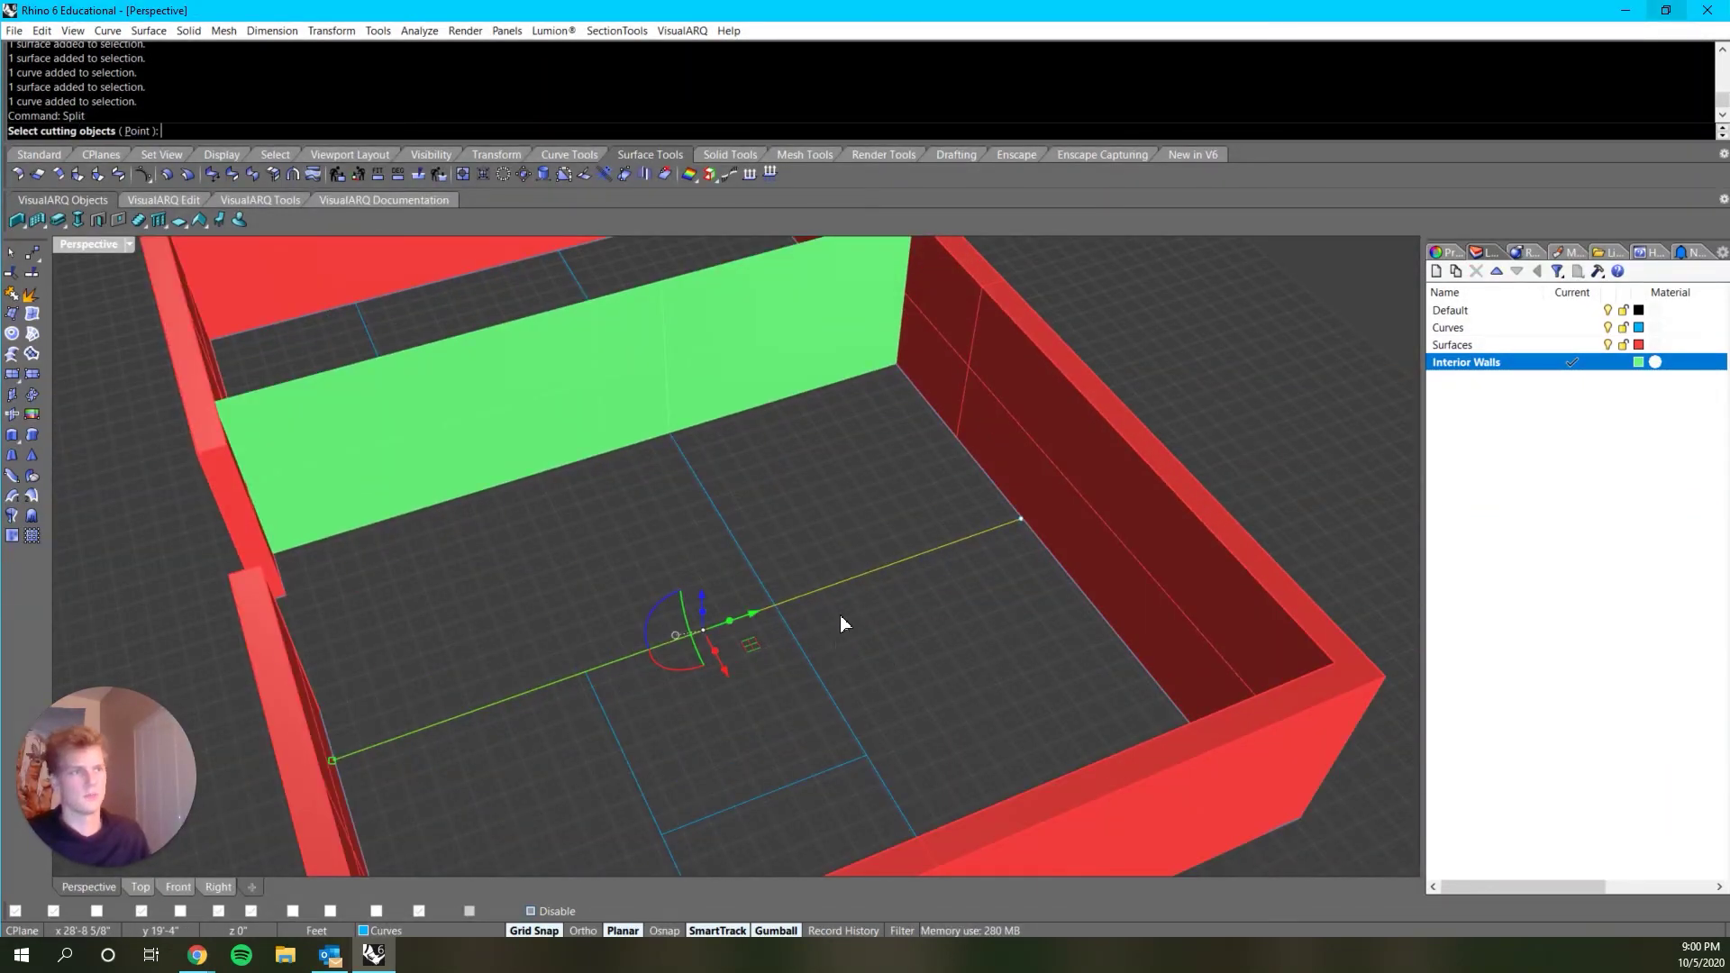
click(749, 567)
key(Return)
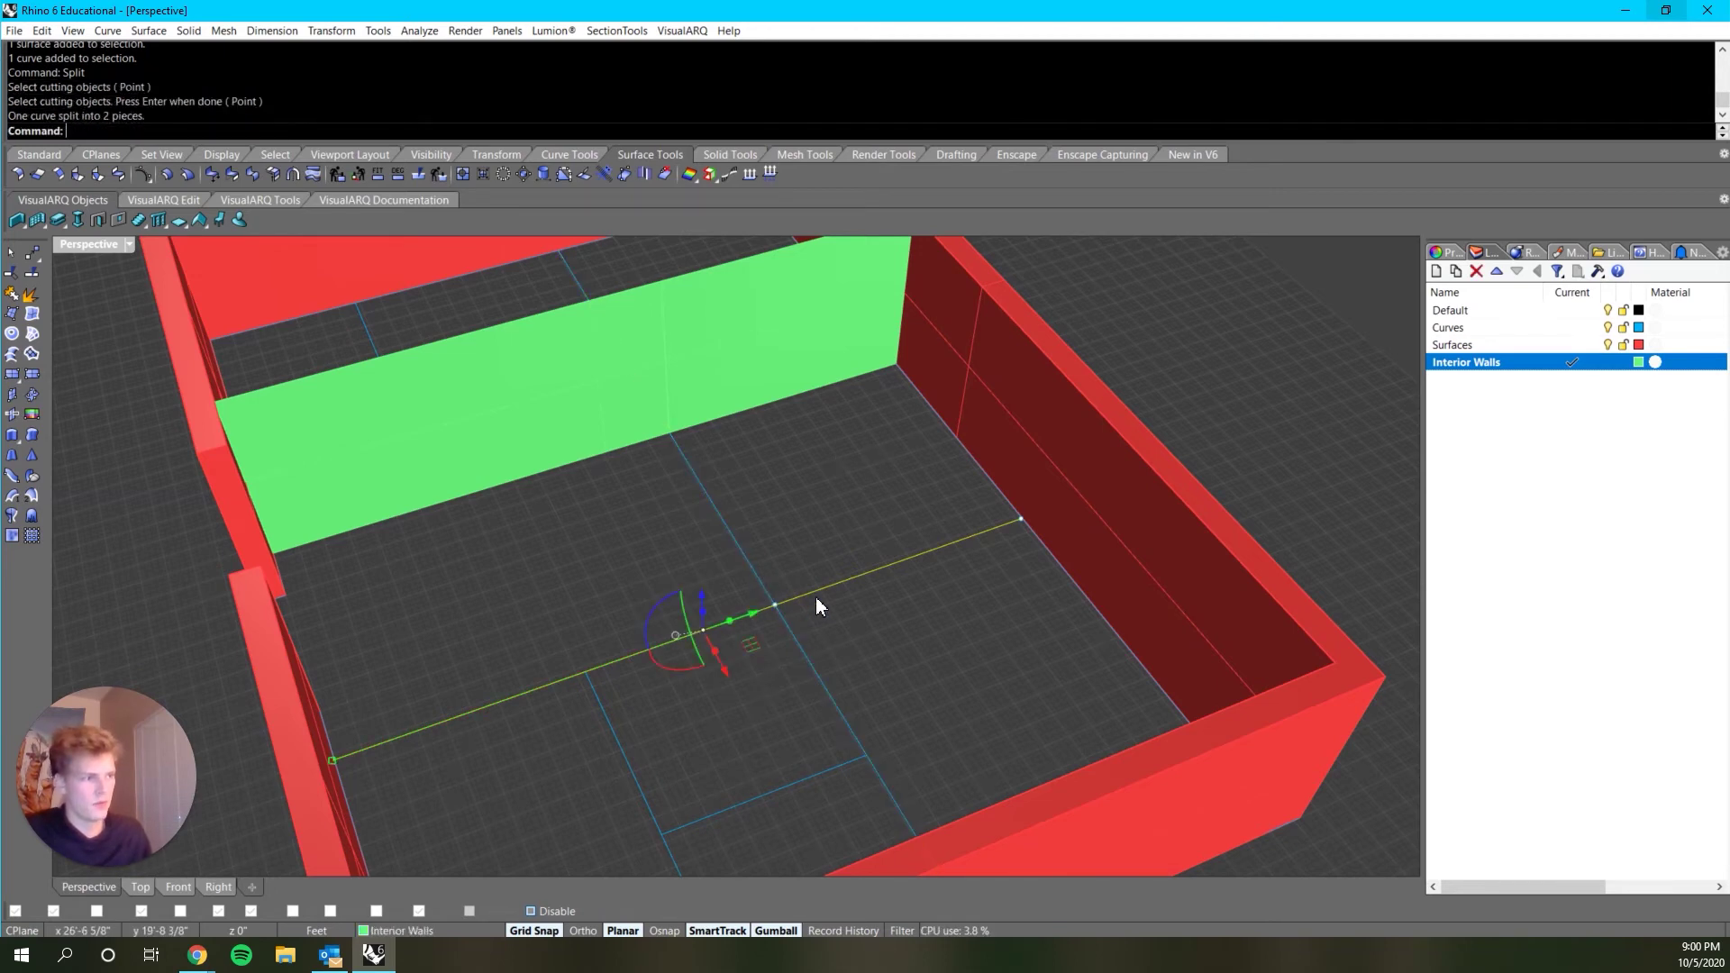
Step: Extrude both halves of the split partition curve 8 ft vertically as wall surfaces with ExtrudeCrv
click(813, 592)
click(701, 632)
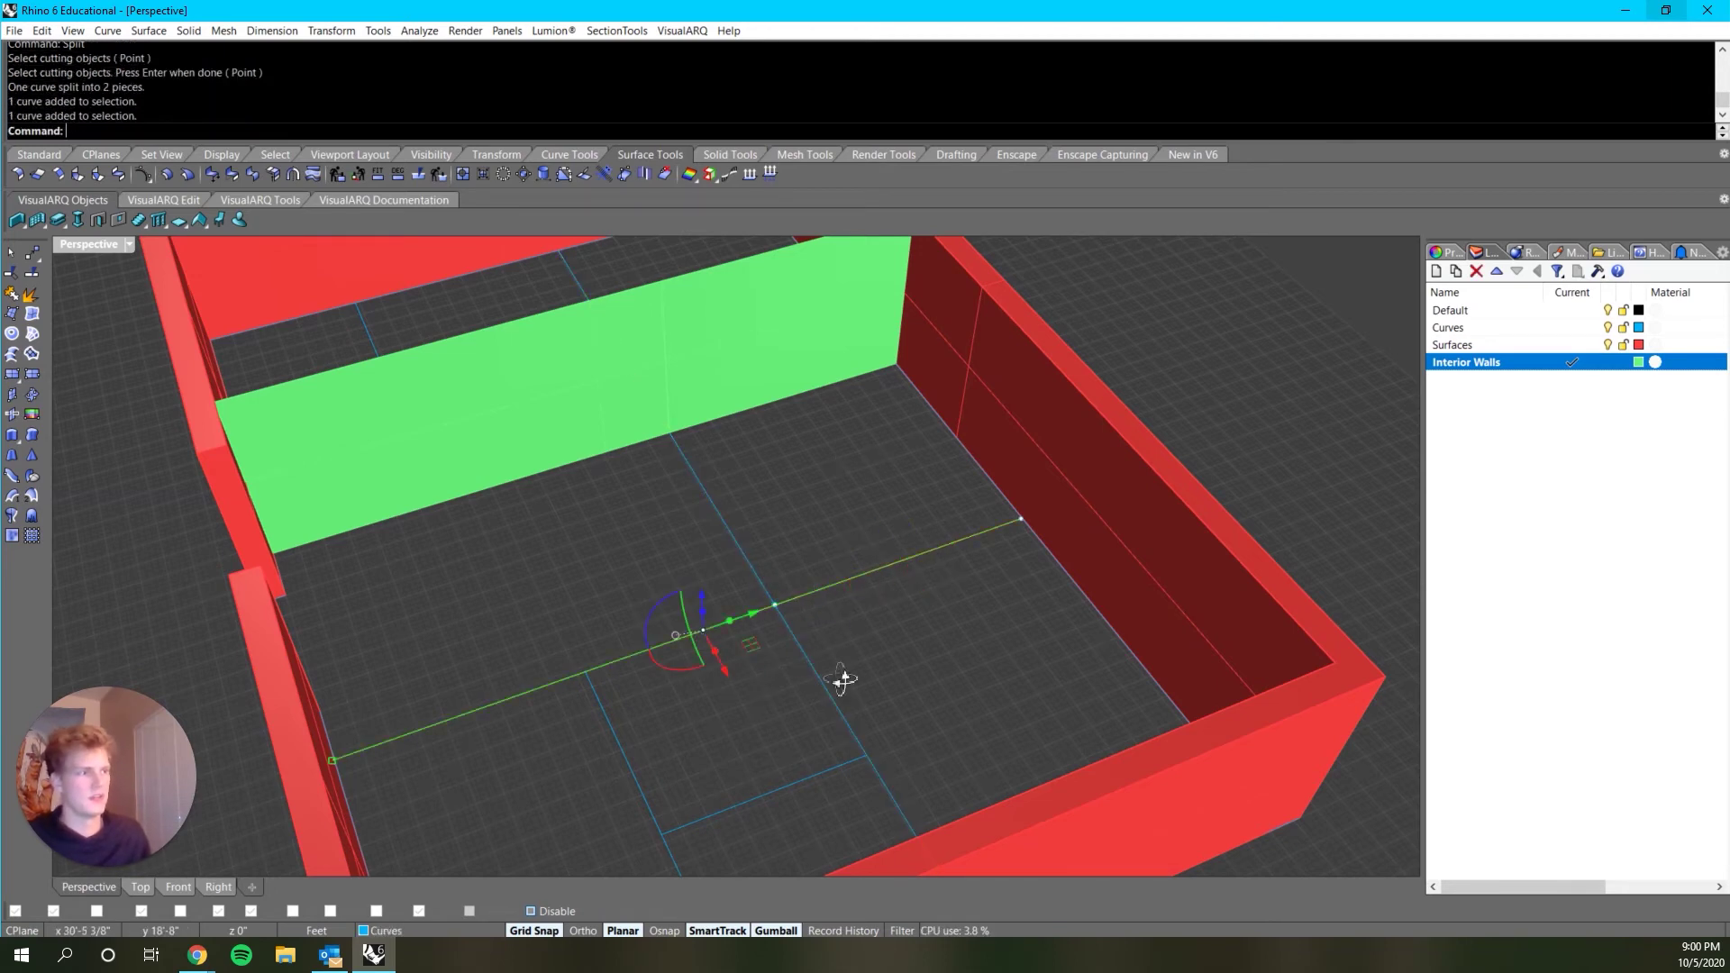
right_drag(836, 678, 851, 441)
middle_click(850, 441)
click(901, 487)
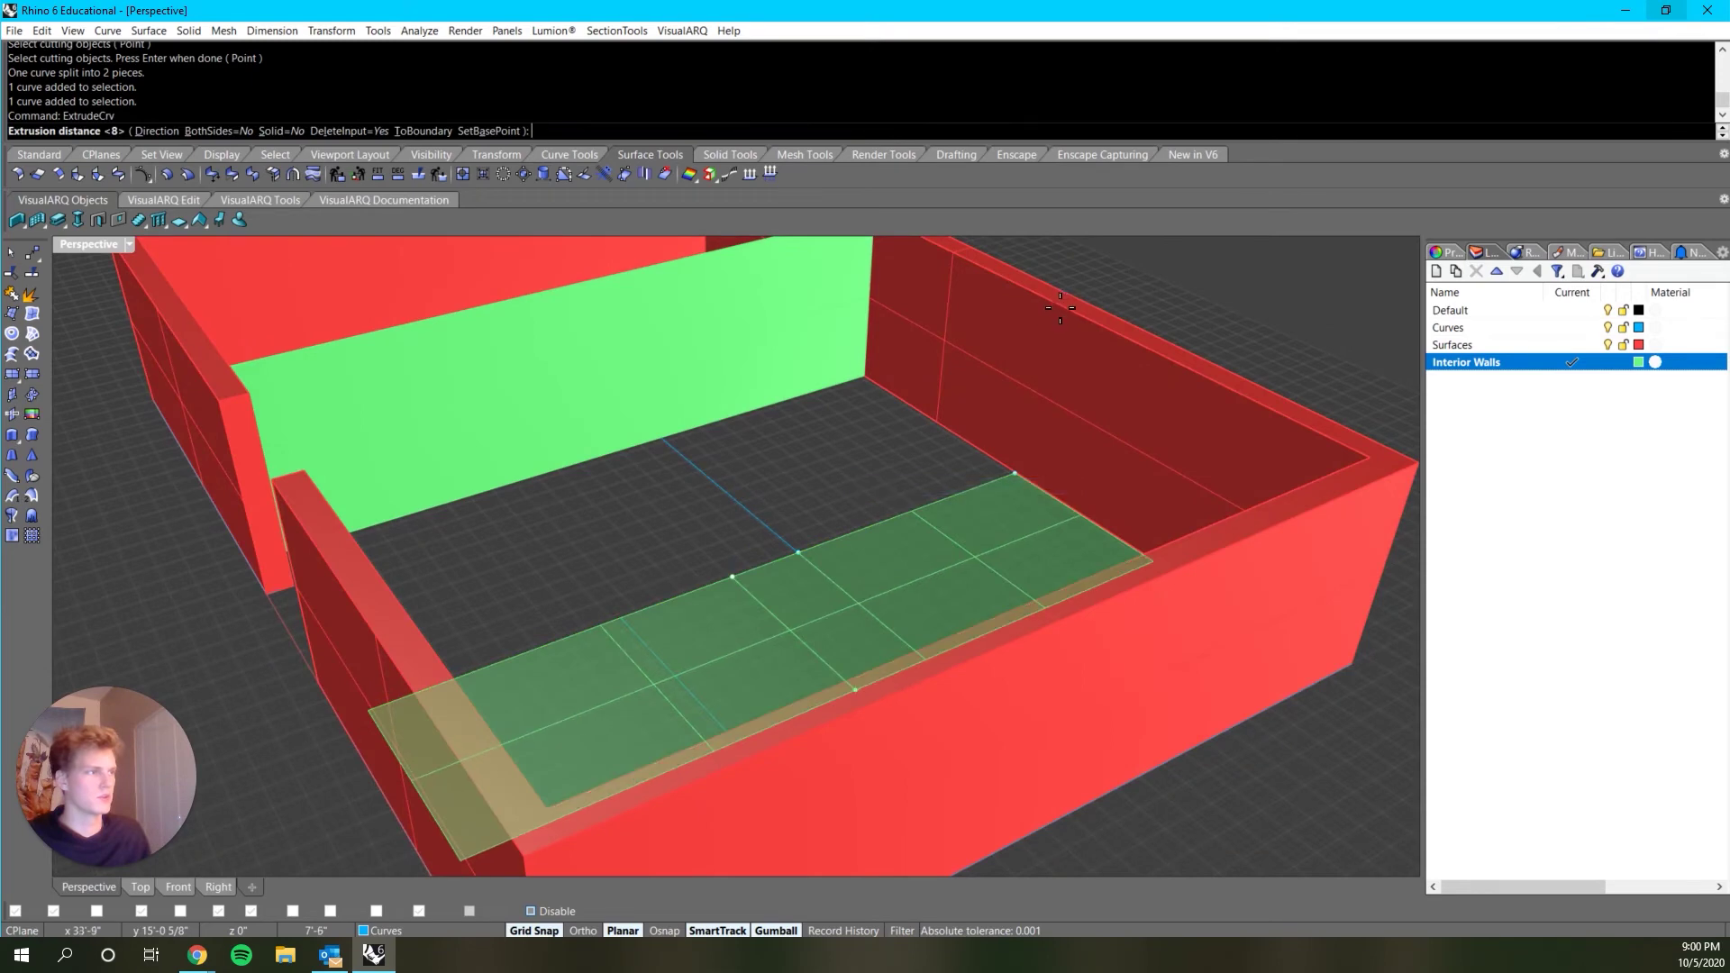
key(Escape)
key(Return)
key(Escape)
click(732, 553)
key(Return)
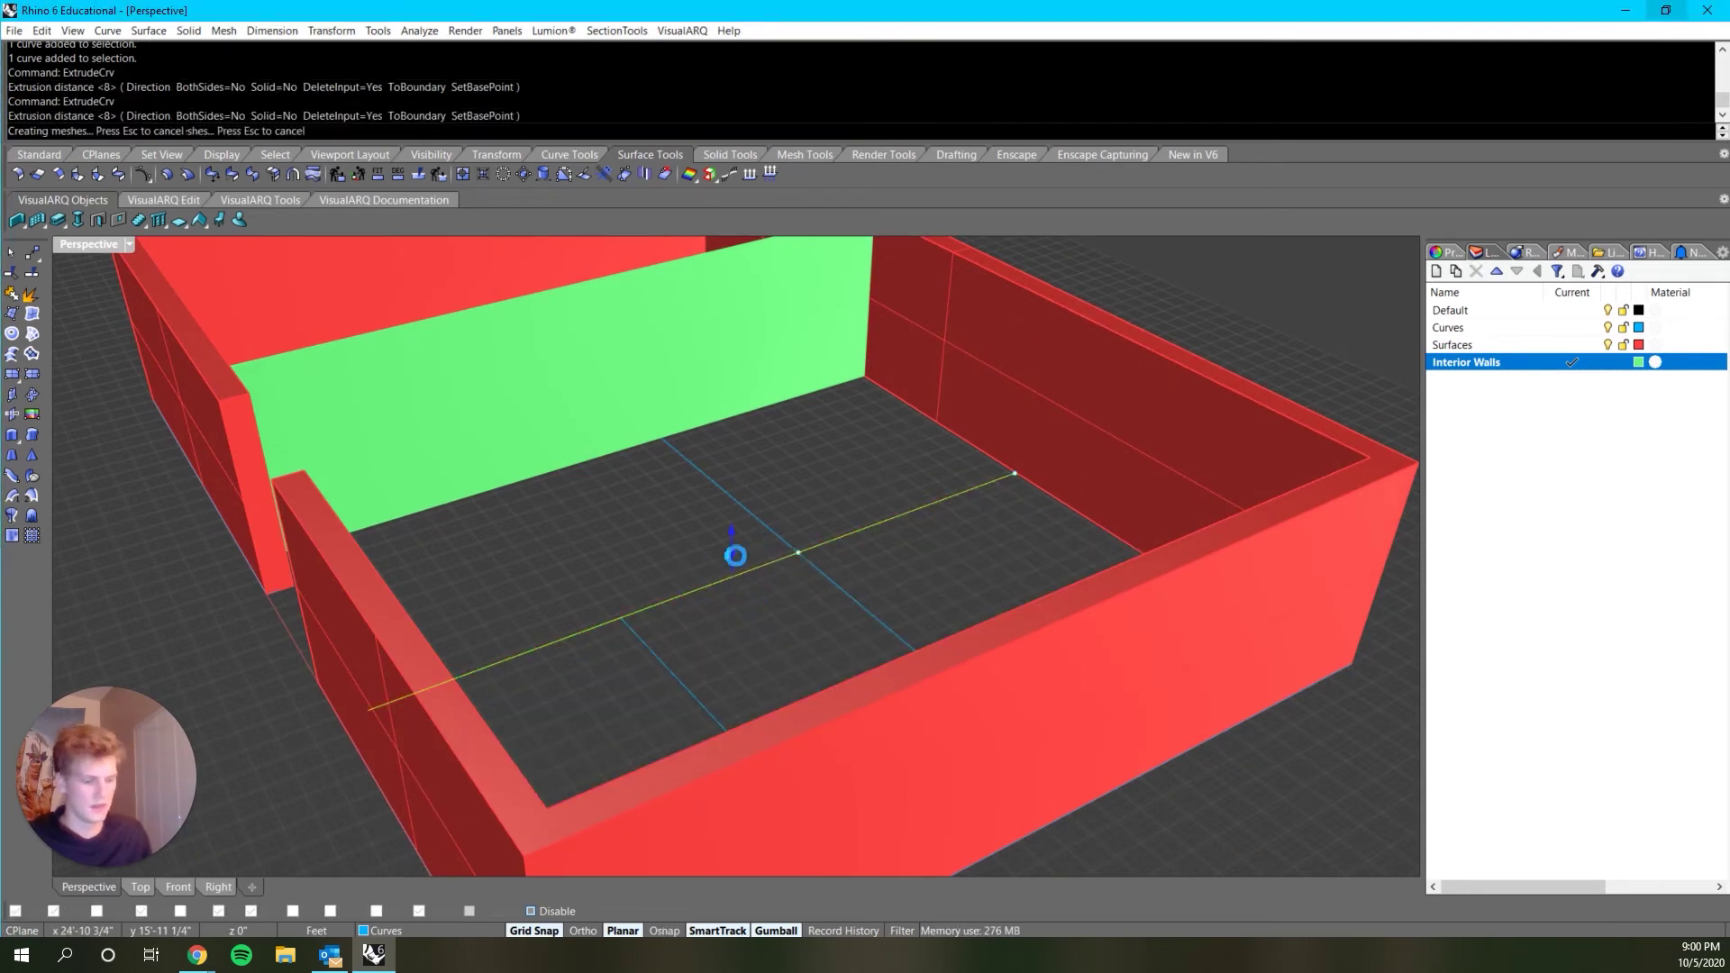
Step: Compare the two interior walls by selecting each of their halves in turn
click(811, 468)
right_drag(753, 455, 716, 476)
click(577, 457)
click(751, 469)
click(551, 445)
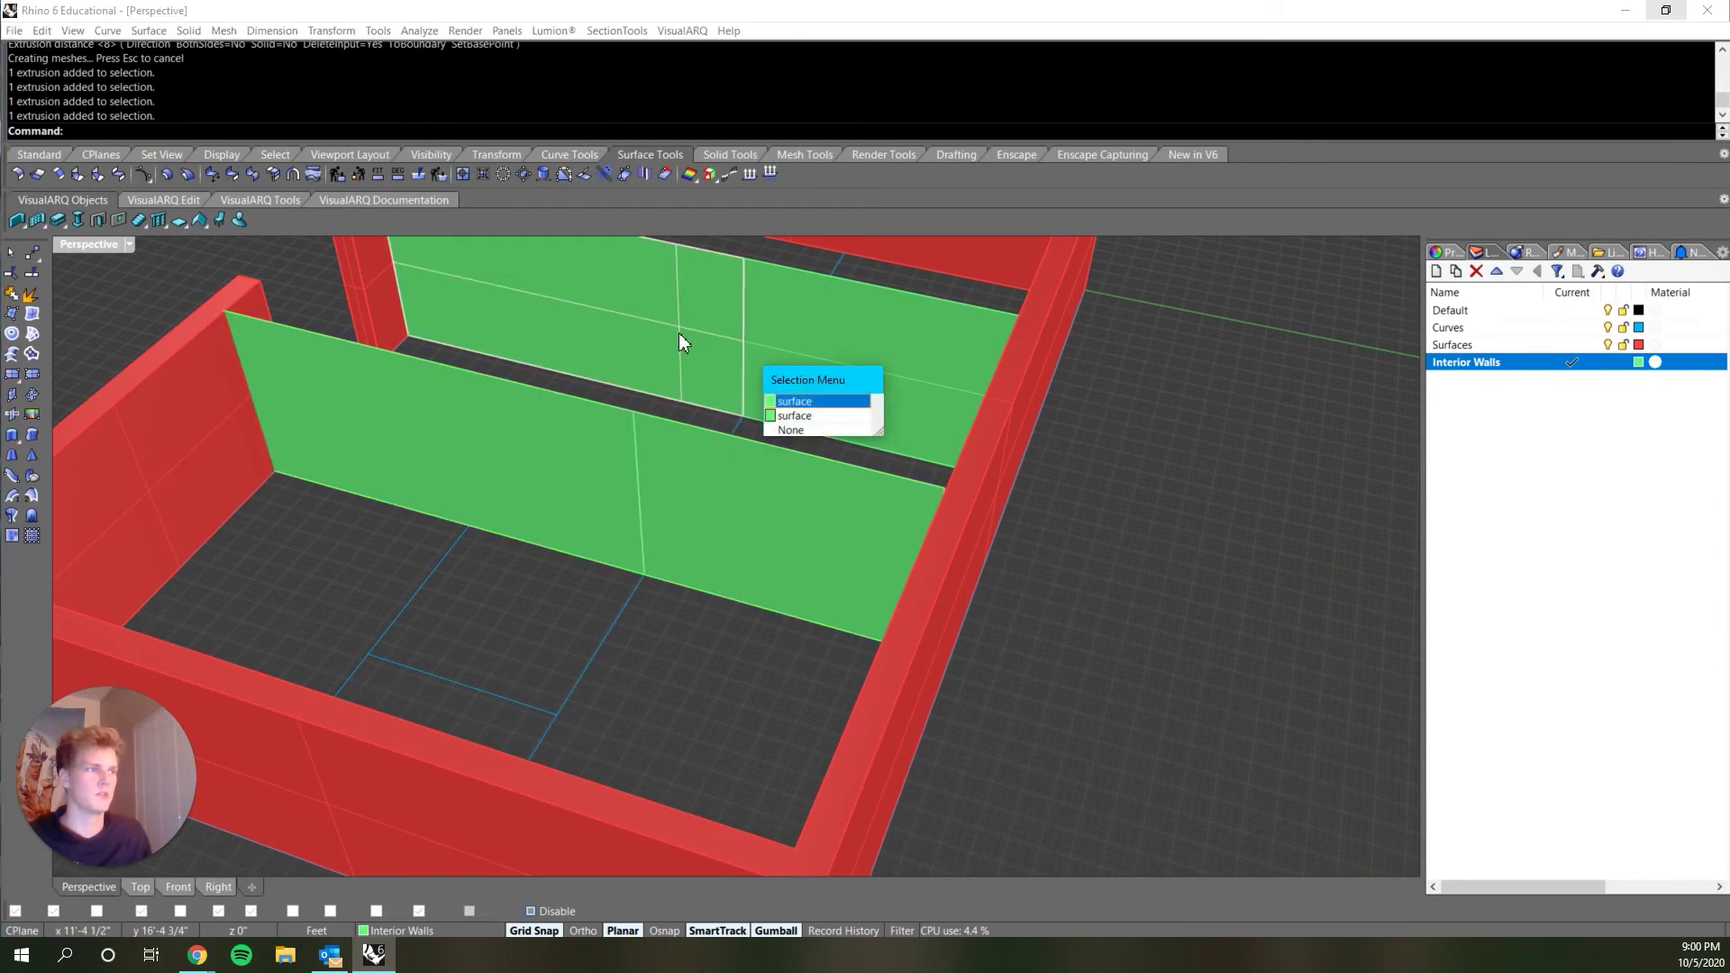
click(679, 334)
click(797, 360)
click(623, 335)
click(822, 356)
scroll(681, 509, down, 5)
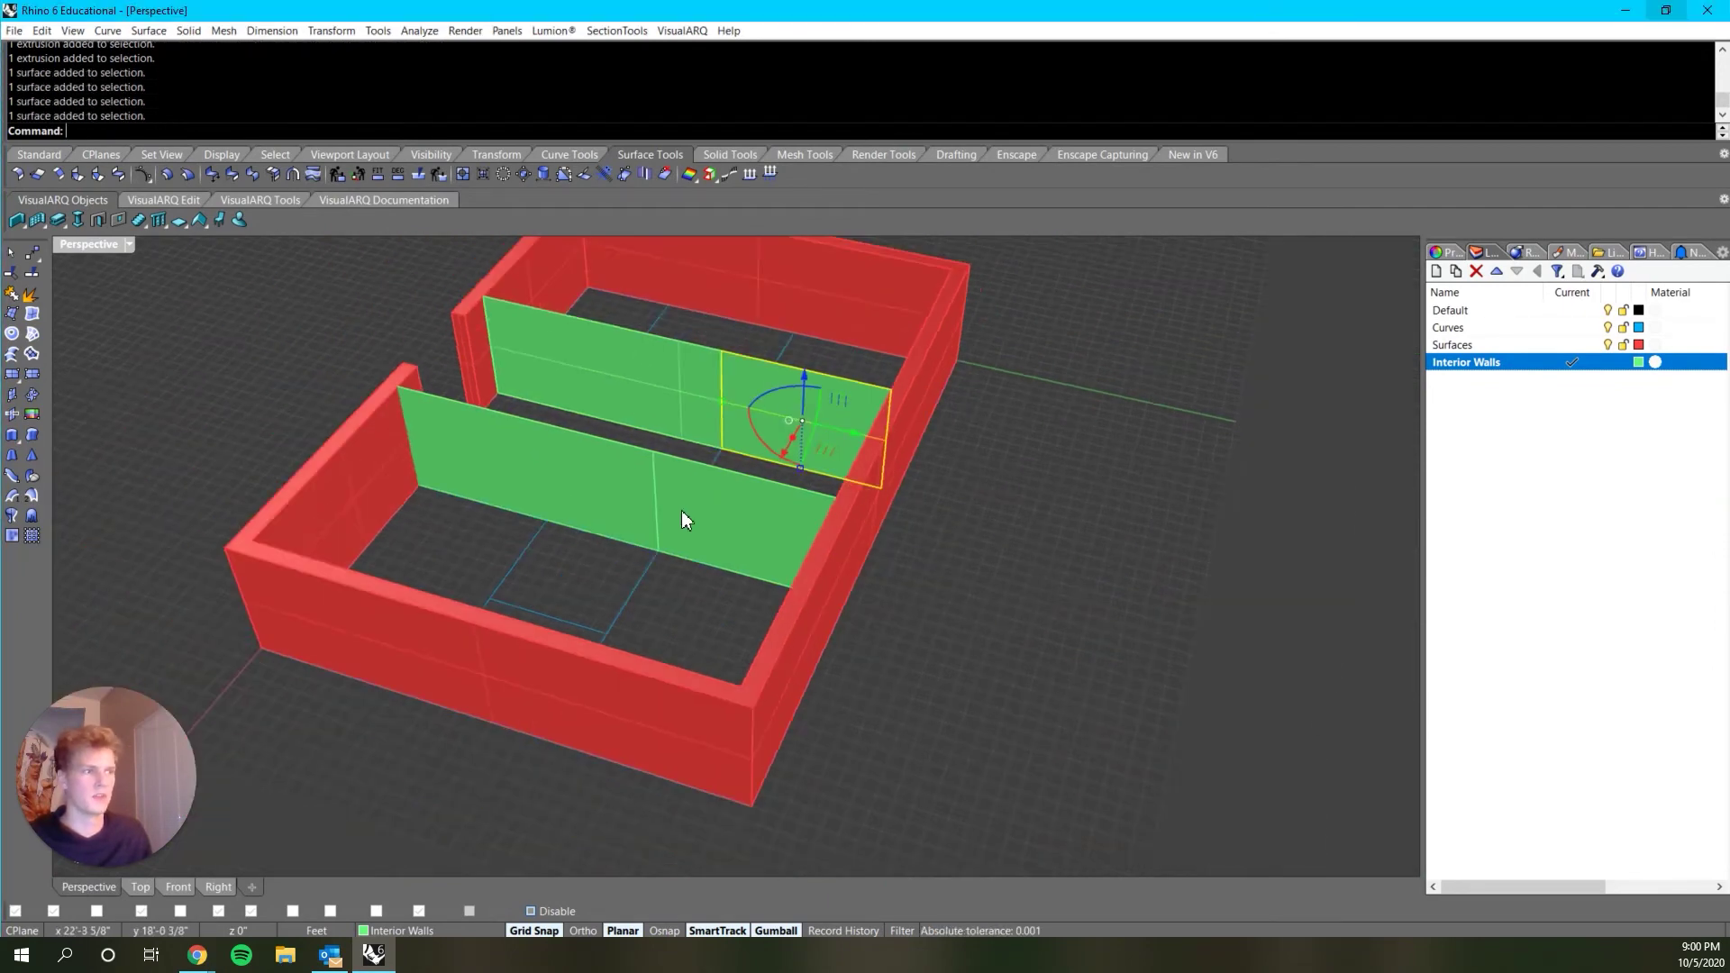
shift+right_drag(681, 510, 701, 543)
scroll(701, 542, up, 5)
click(701, 542)
click(573, 523)
Step: Delete both halves of the first interior wall and undo both deletions
click(792, 365)
key(Delete)
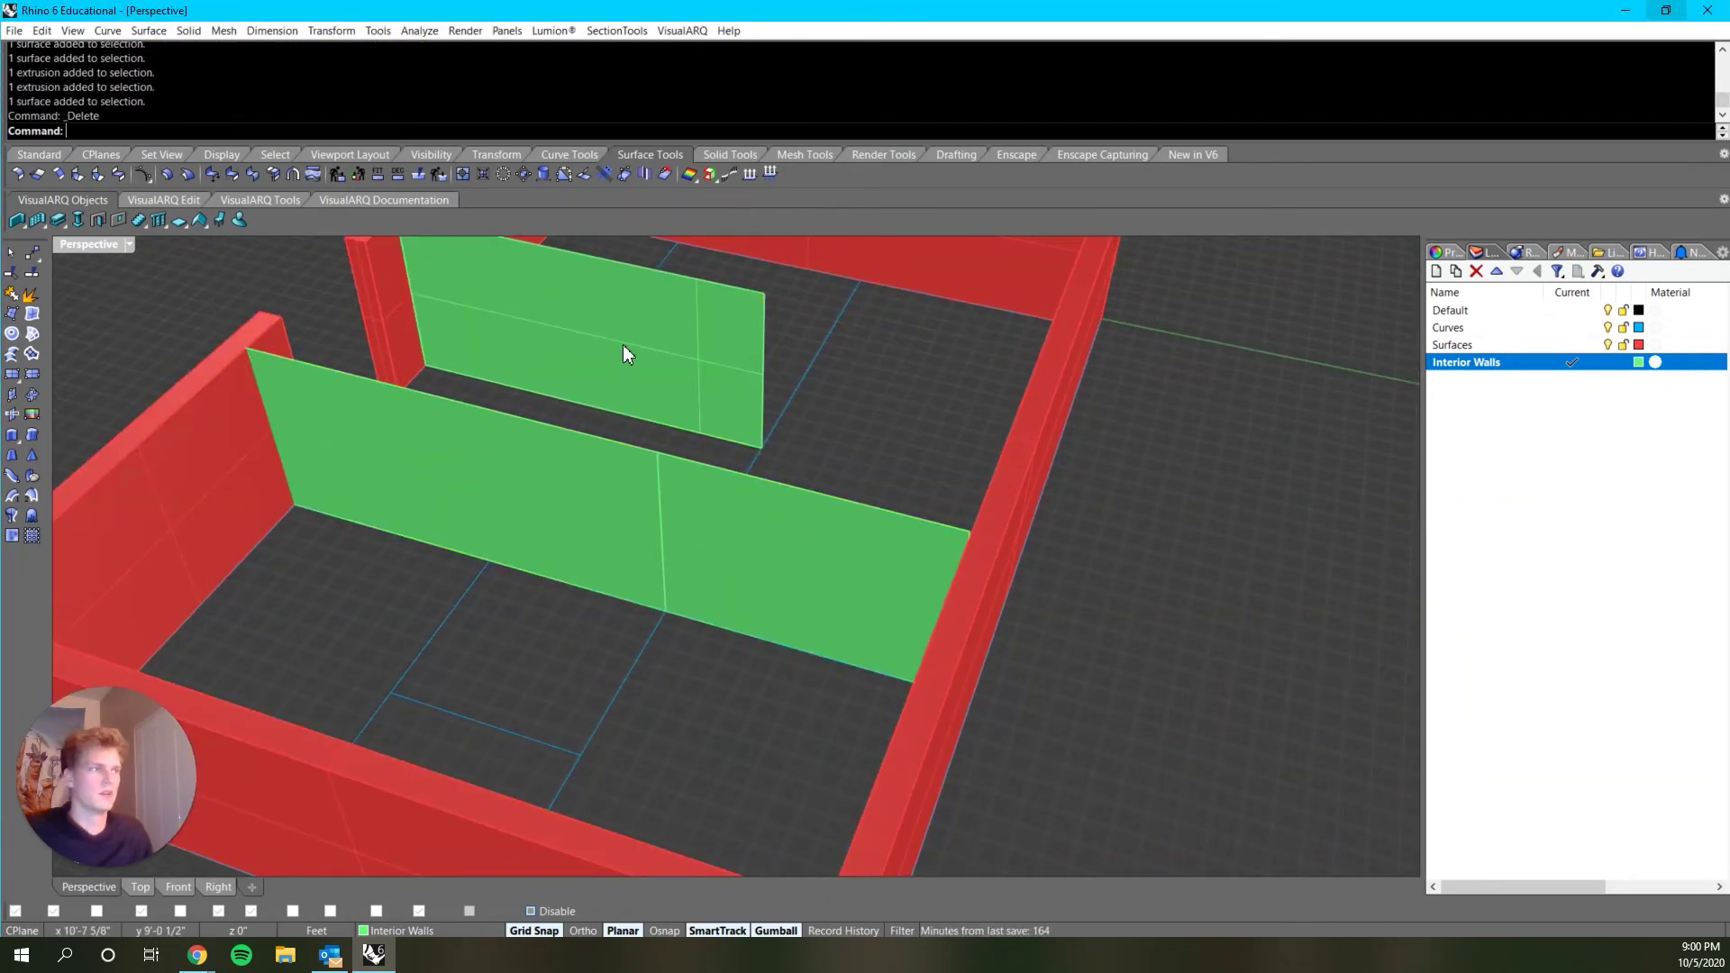
click(624, 345)
key(Delete)
scroll(540, 541, down, 5)
right_drag(540, 541, 809, 548)
scroll(694, 634, up, 5)
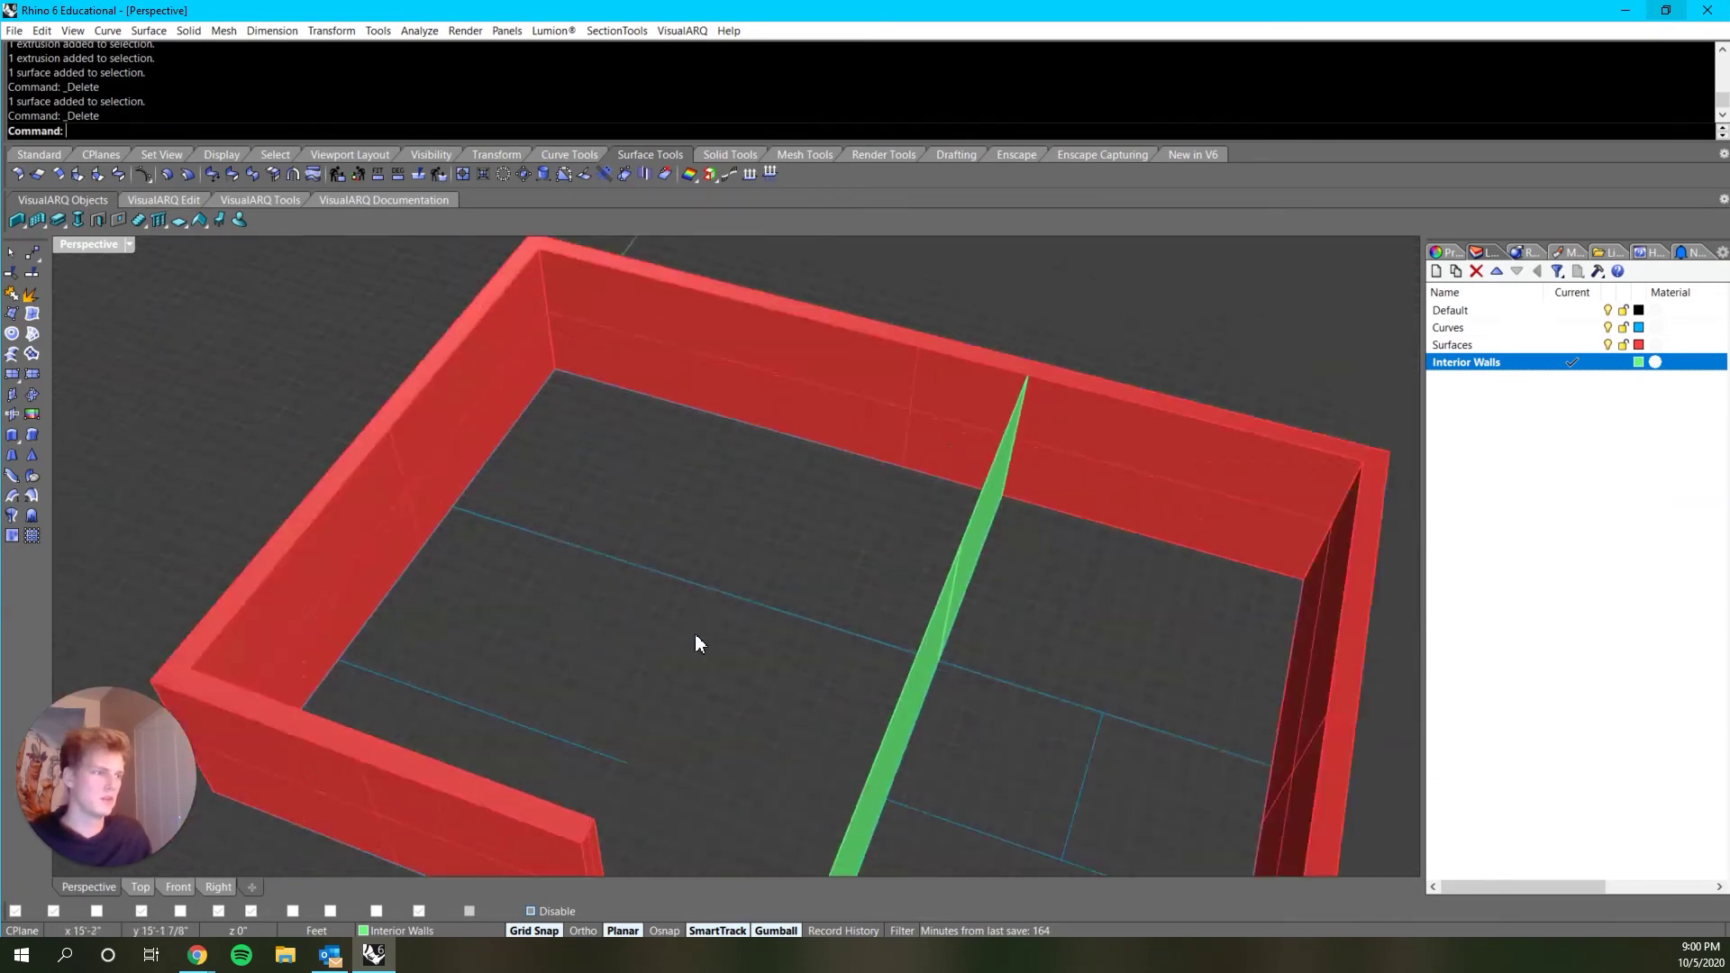
key(ctrl+z)
key(ctrl+z)
Step: Duplicate the bottom edges of both halves of the first interior wall as curves with DupEdge
ctrl+shift+click(675, 677)
ctrl+shift+click(644, 703)
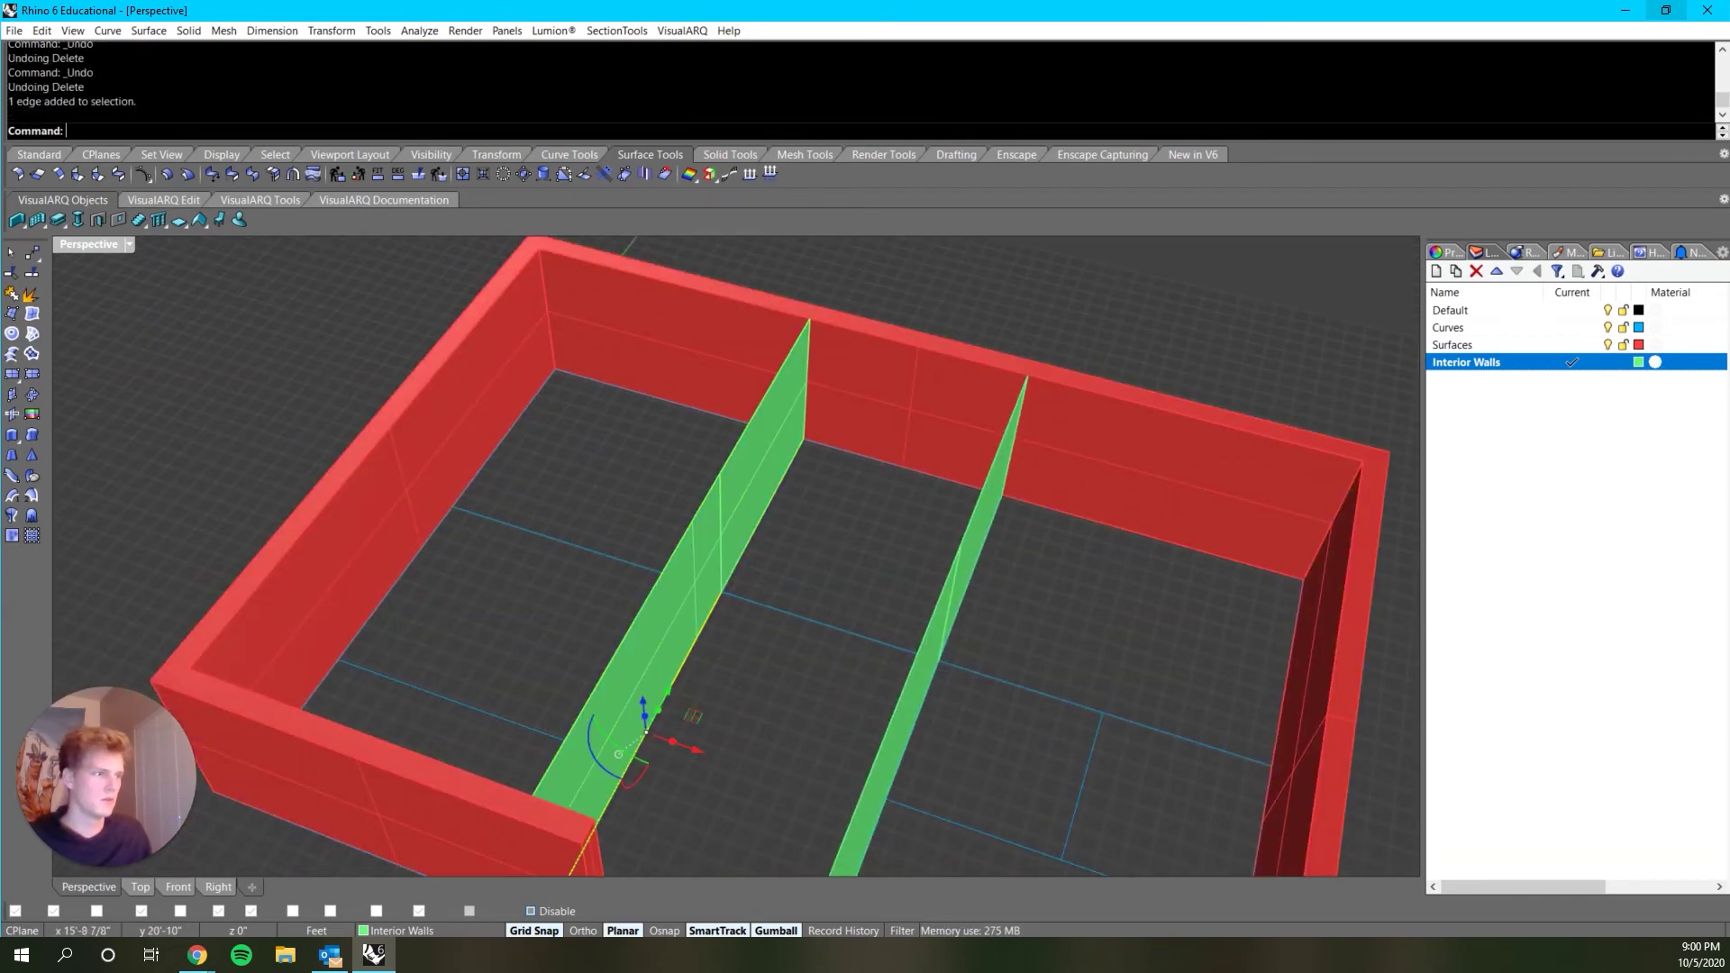
right_drag(759, 575, 764, 616)
text(upEdge)
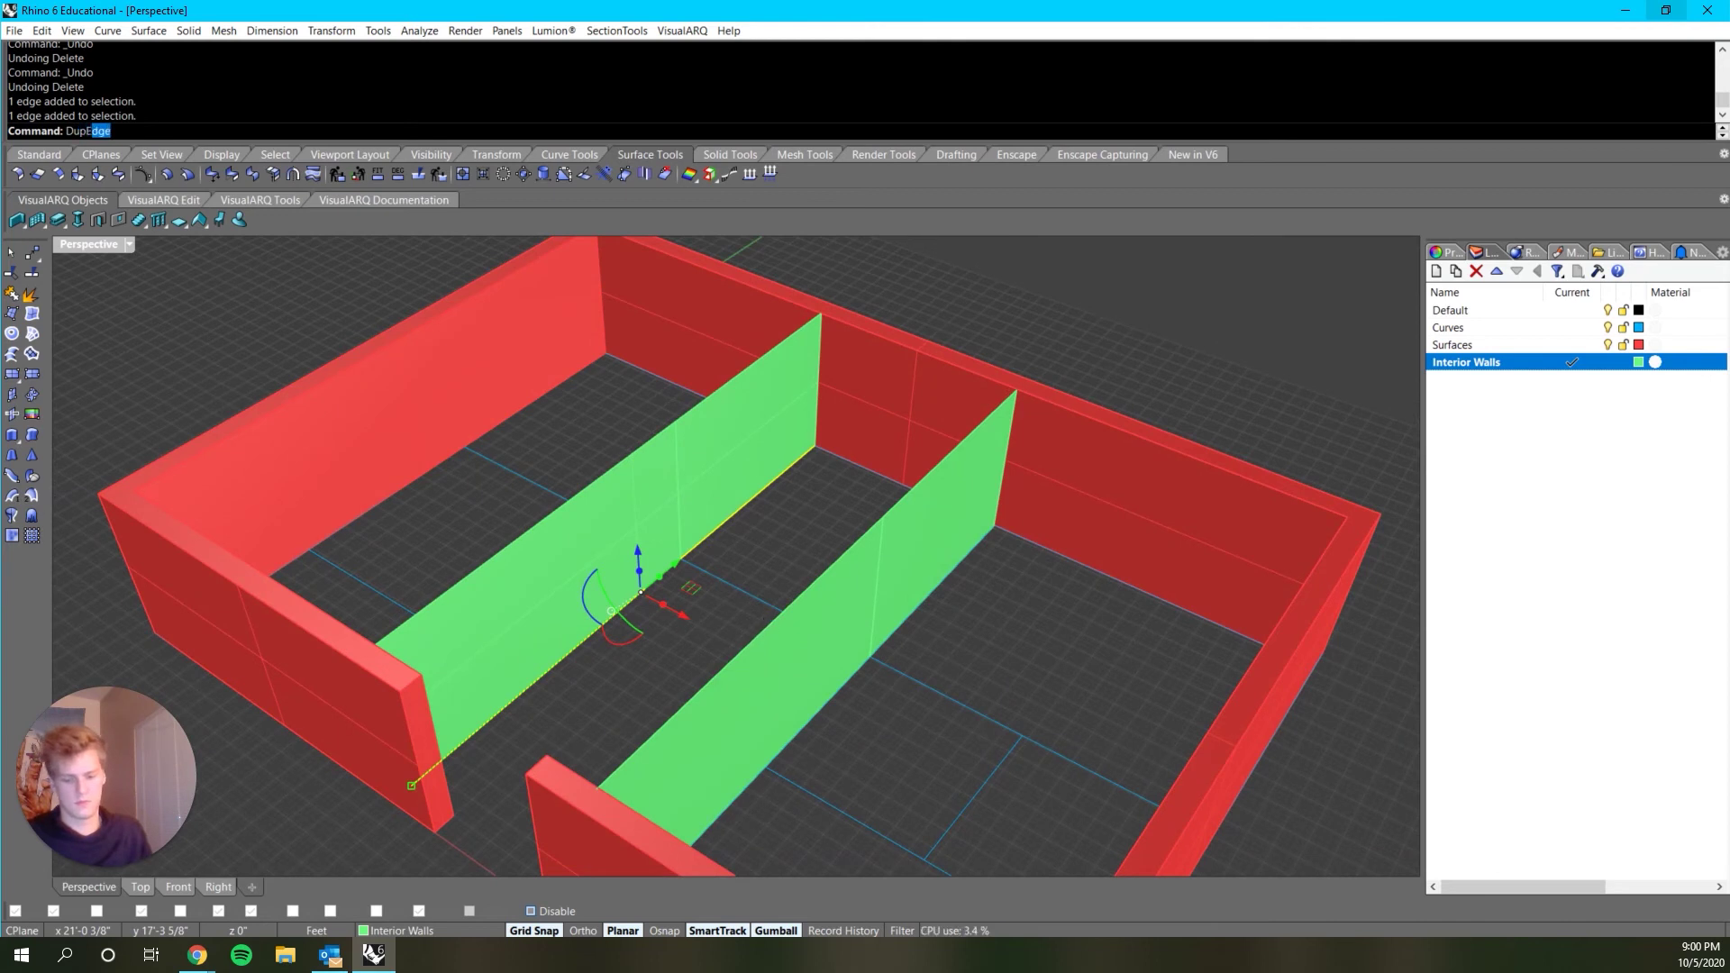
key(Return)
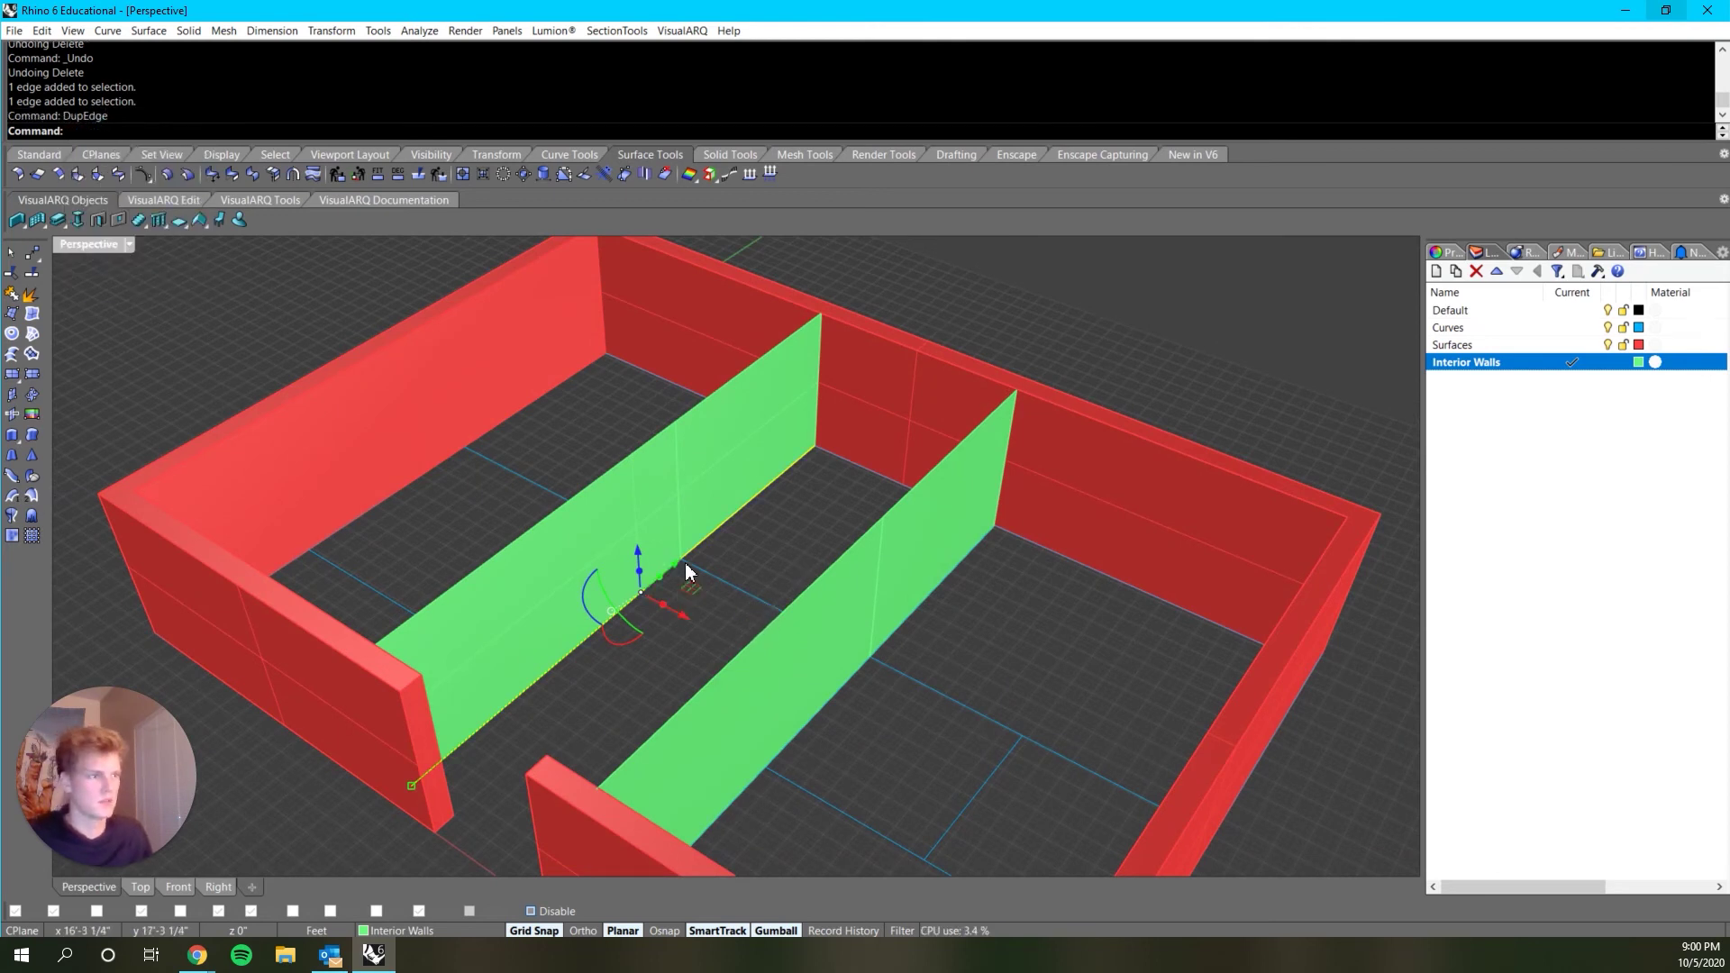
Step: Delete both surface halves of the first interior wall, keeping their duplicated bottom-edge curves
click(705, 471)
key(Delete)
click(546, 542)
key(Delete)
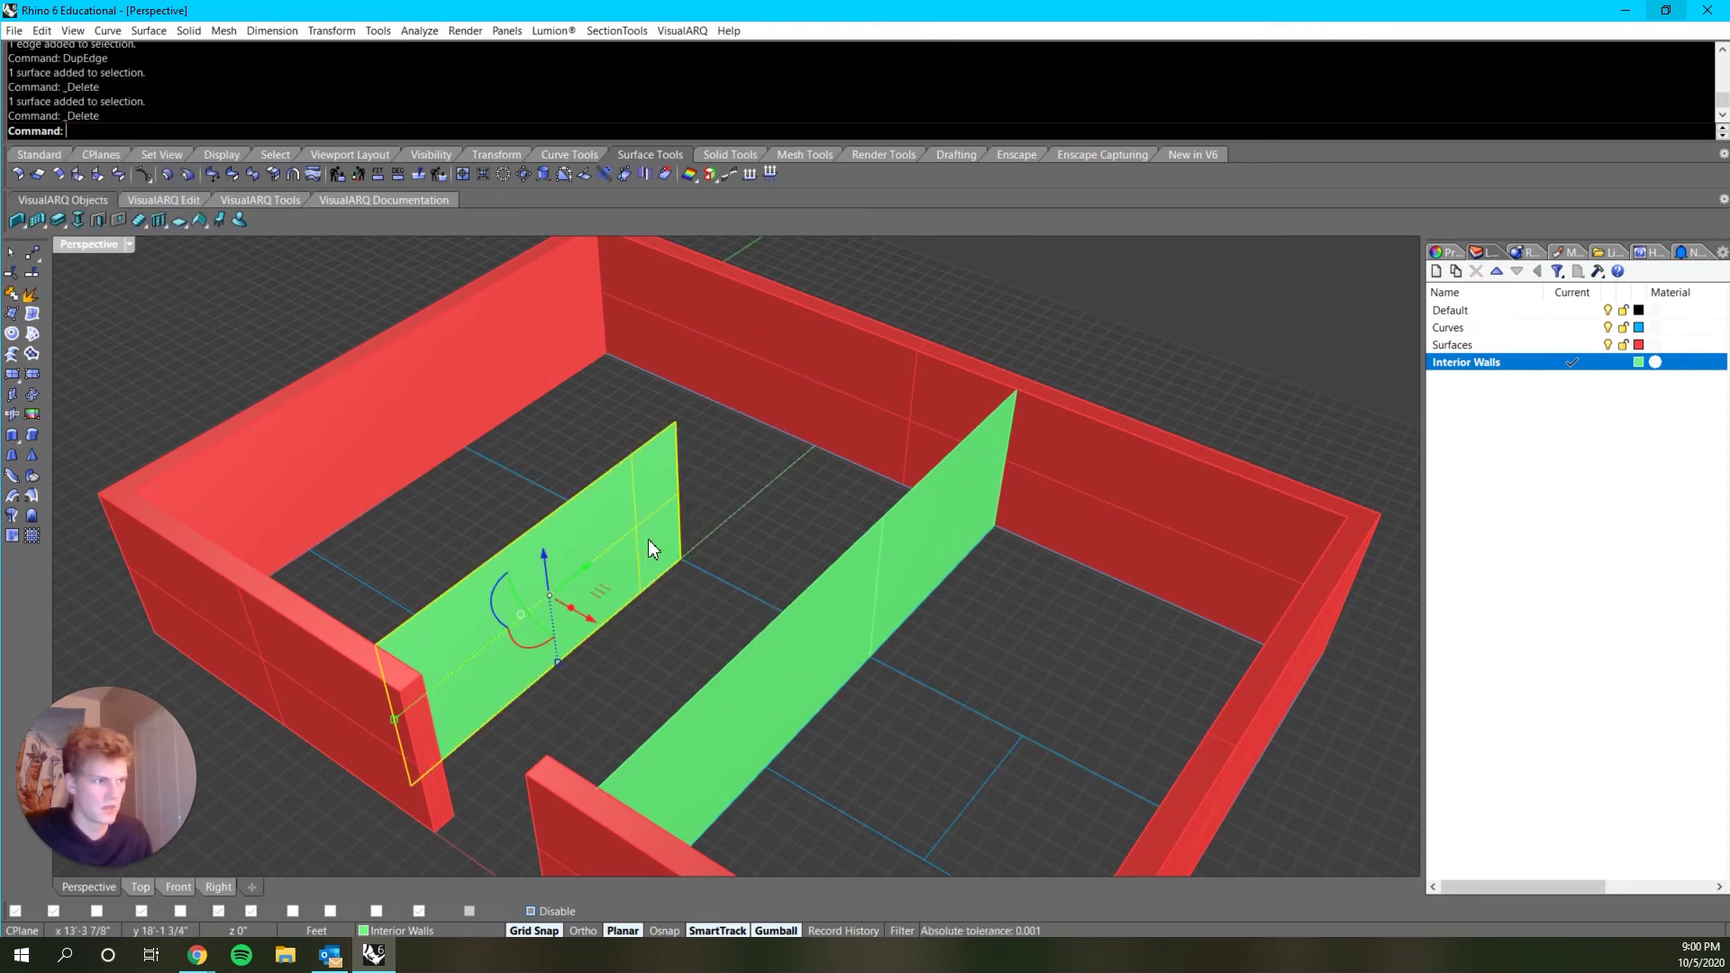
click(651, 583)
click(662, 463)
scroll(560, 656, down, 5)
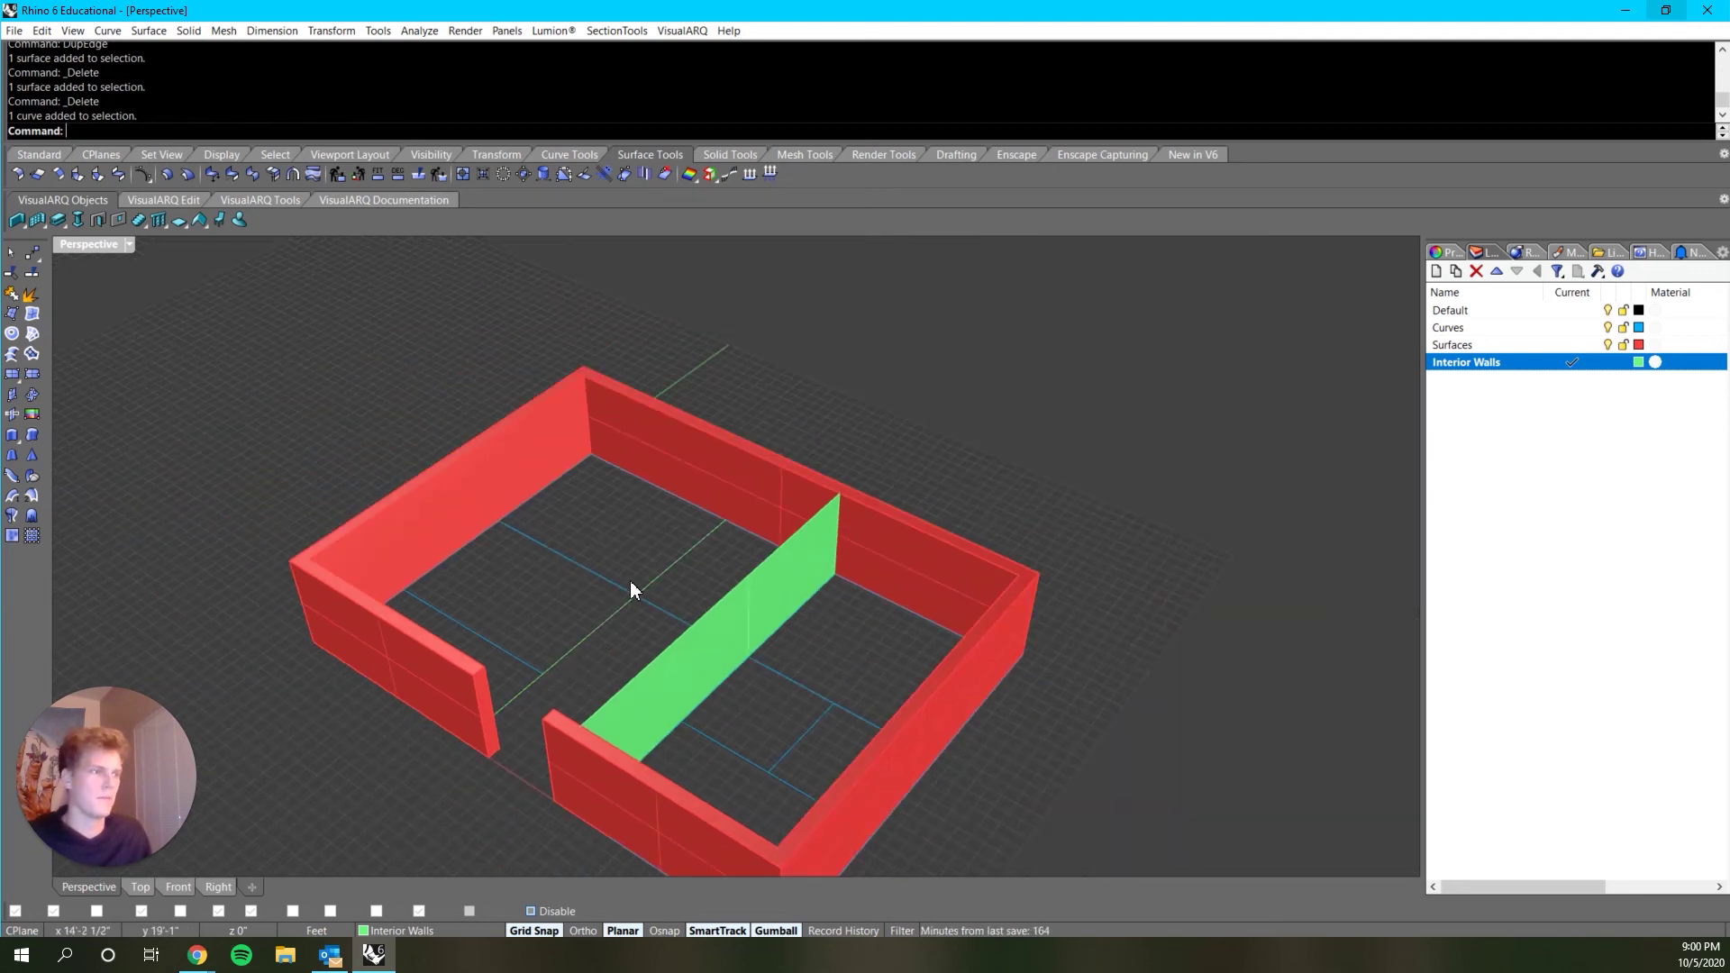
Step: Move both duplicated bottom-edge curves of the deleted wall to the Curves layer
click(650, 583)
click(611, 620)
click(1447, 253)
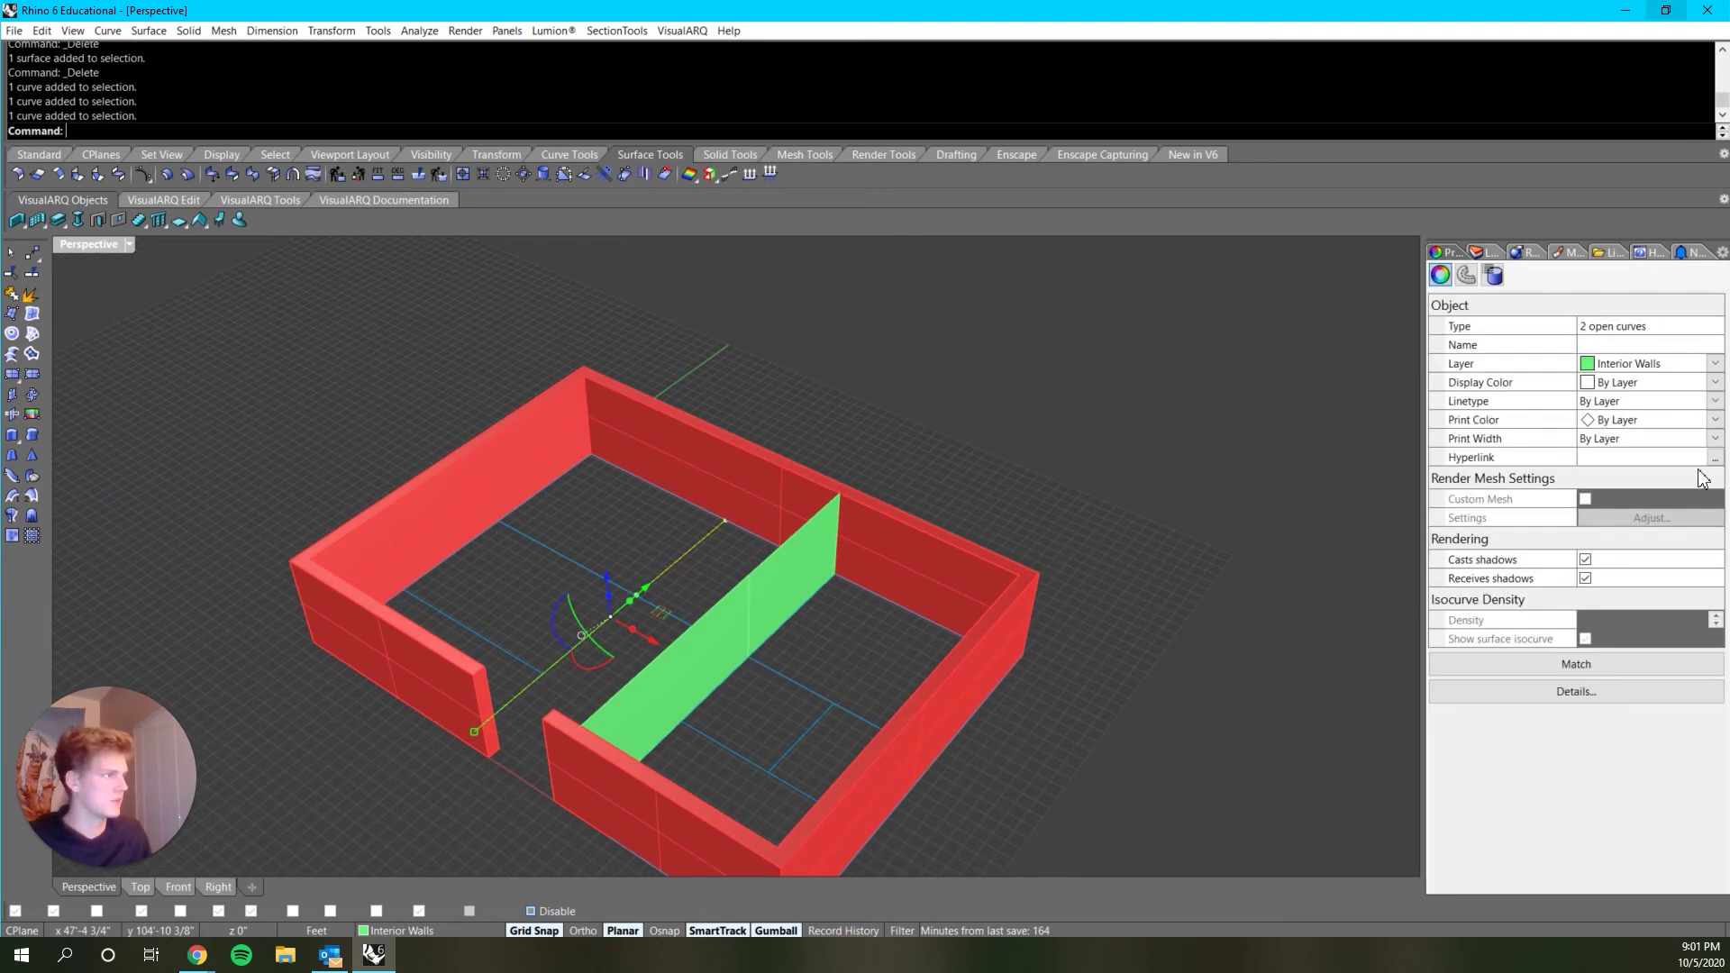
click(1715, 363)
click(1621, 434)
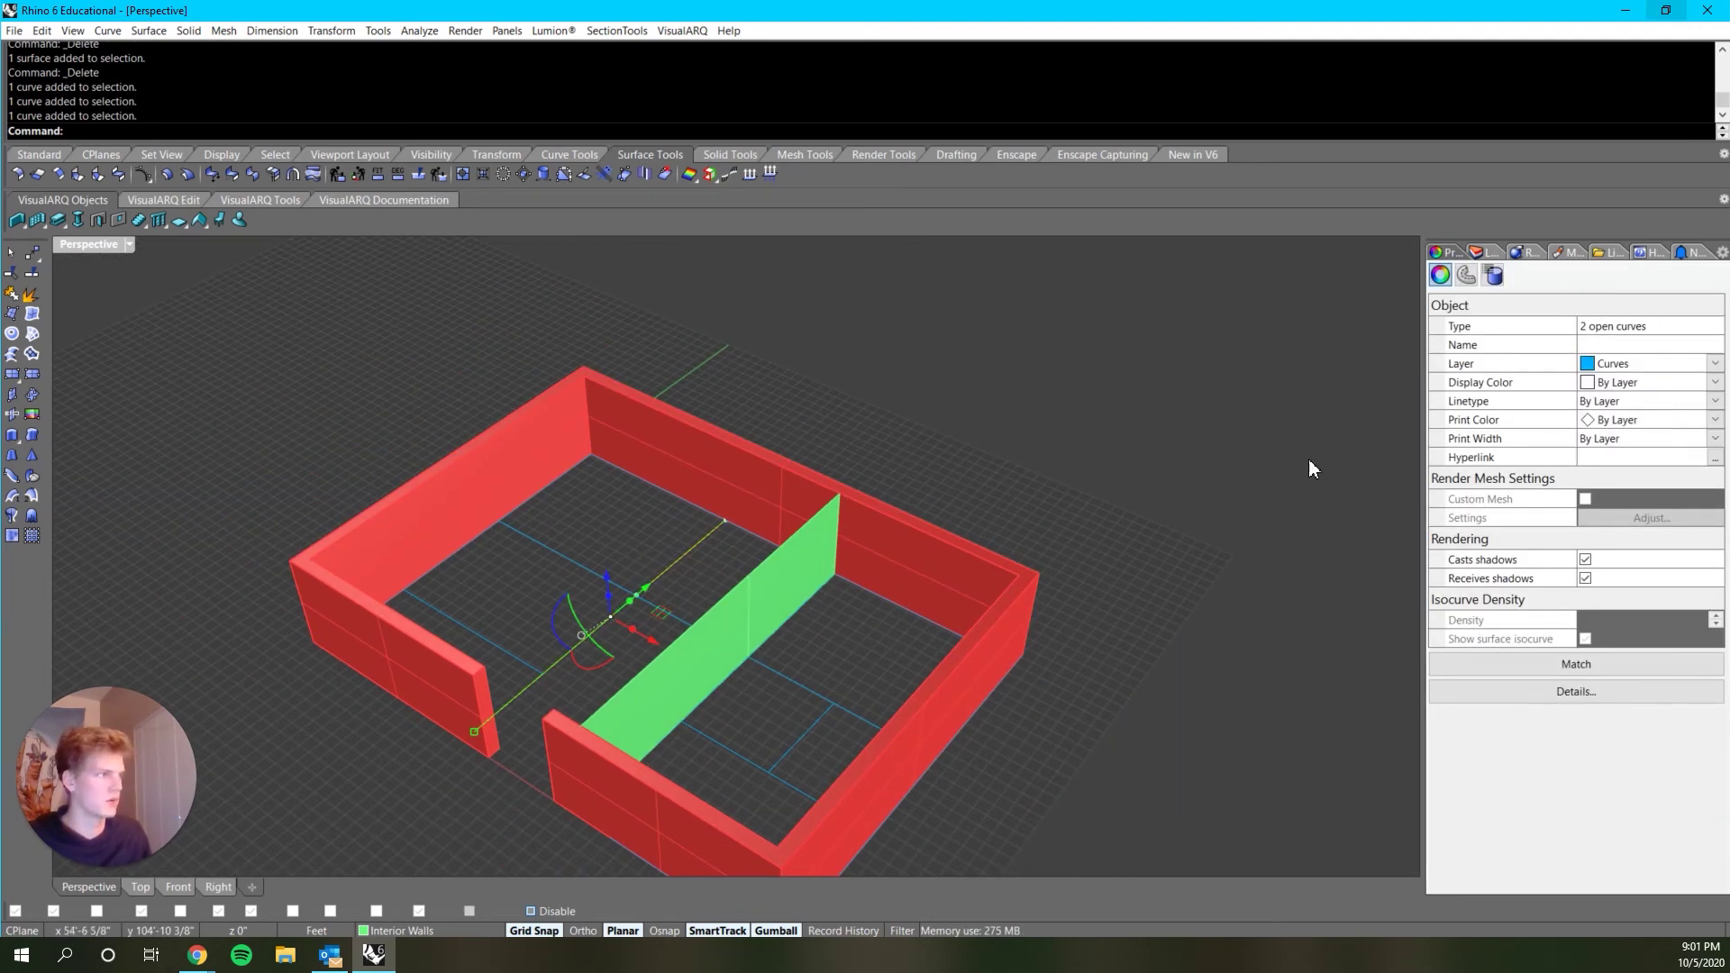
click(1308, 458)
click(1482, 253)
Step: Extrude the rear half of the remaining interior wall sideways into a solid, away from the larger open room
scroll(596, 672, up, 3)
click(622, 666)
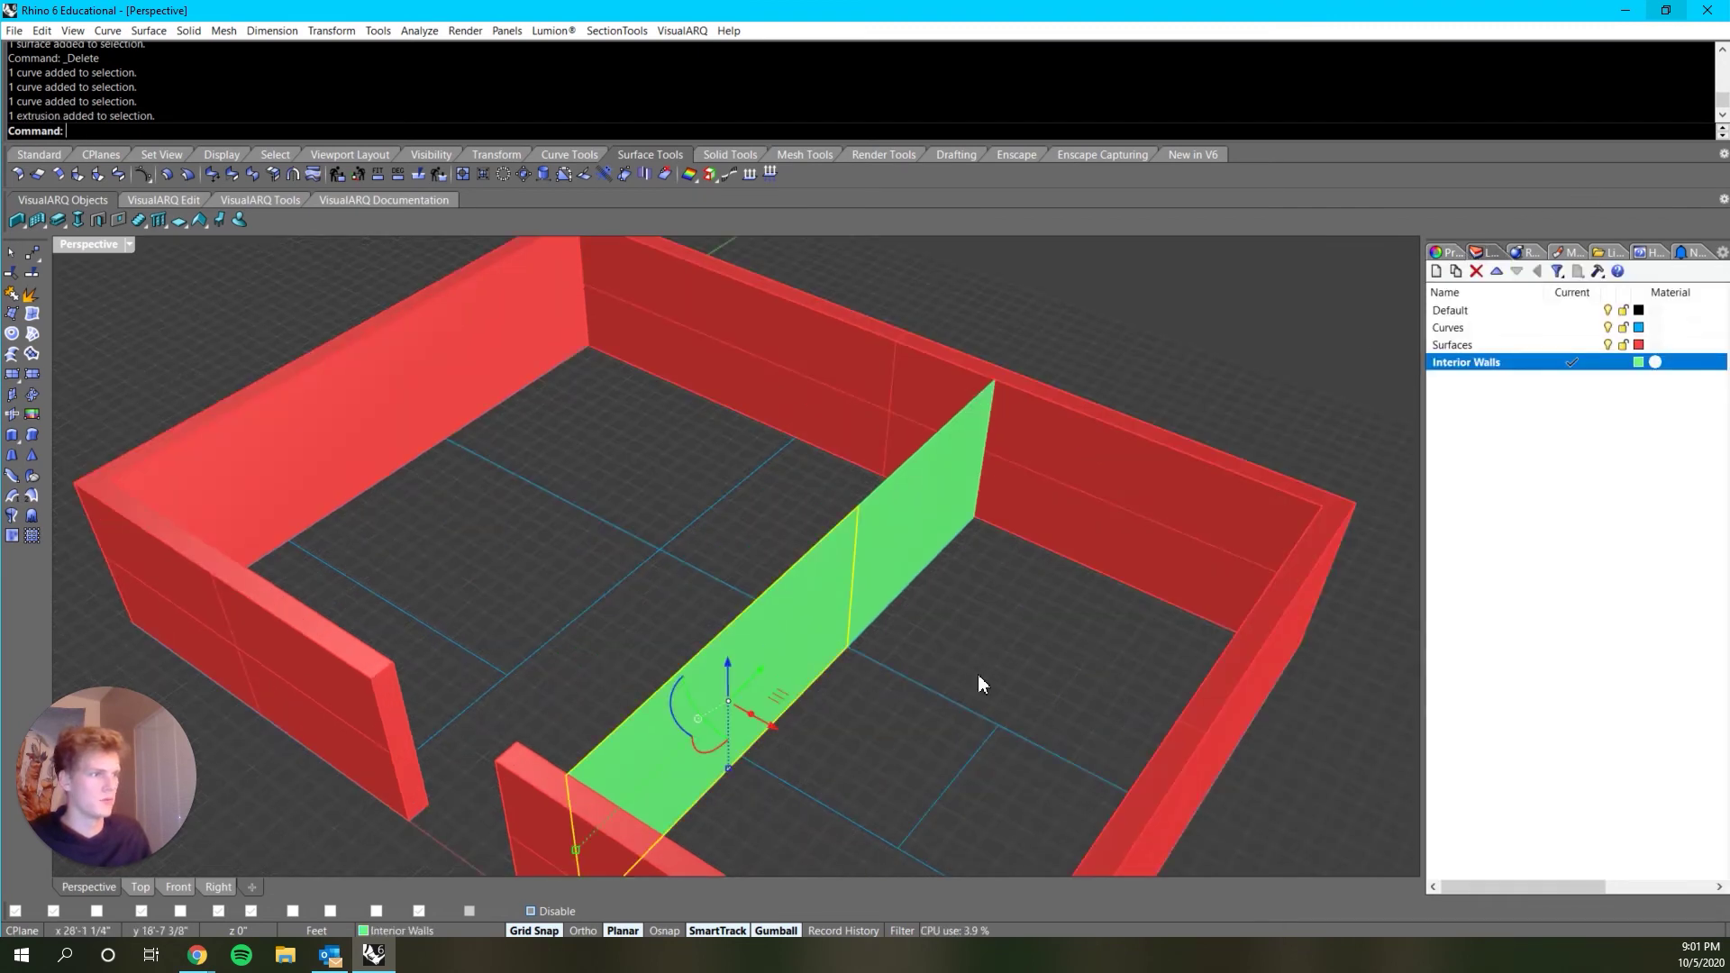
scroll(1041, 676, up, 3)
right_drag(1041, 675, 1043, 698)
scroll(567, 663, down, 5)
right_drag(568, 663, 661, 643)
scroll(756, 577, up, 6)
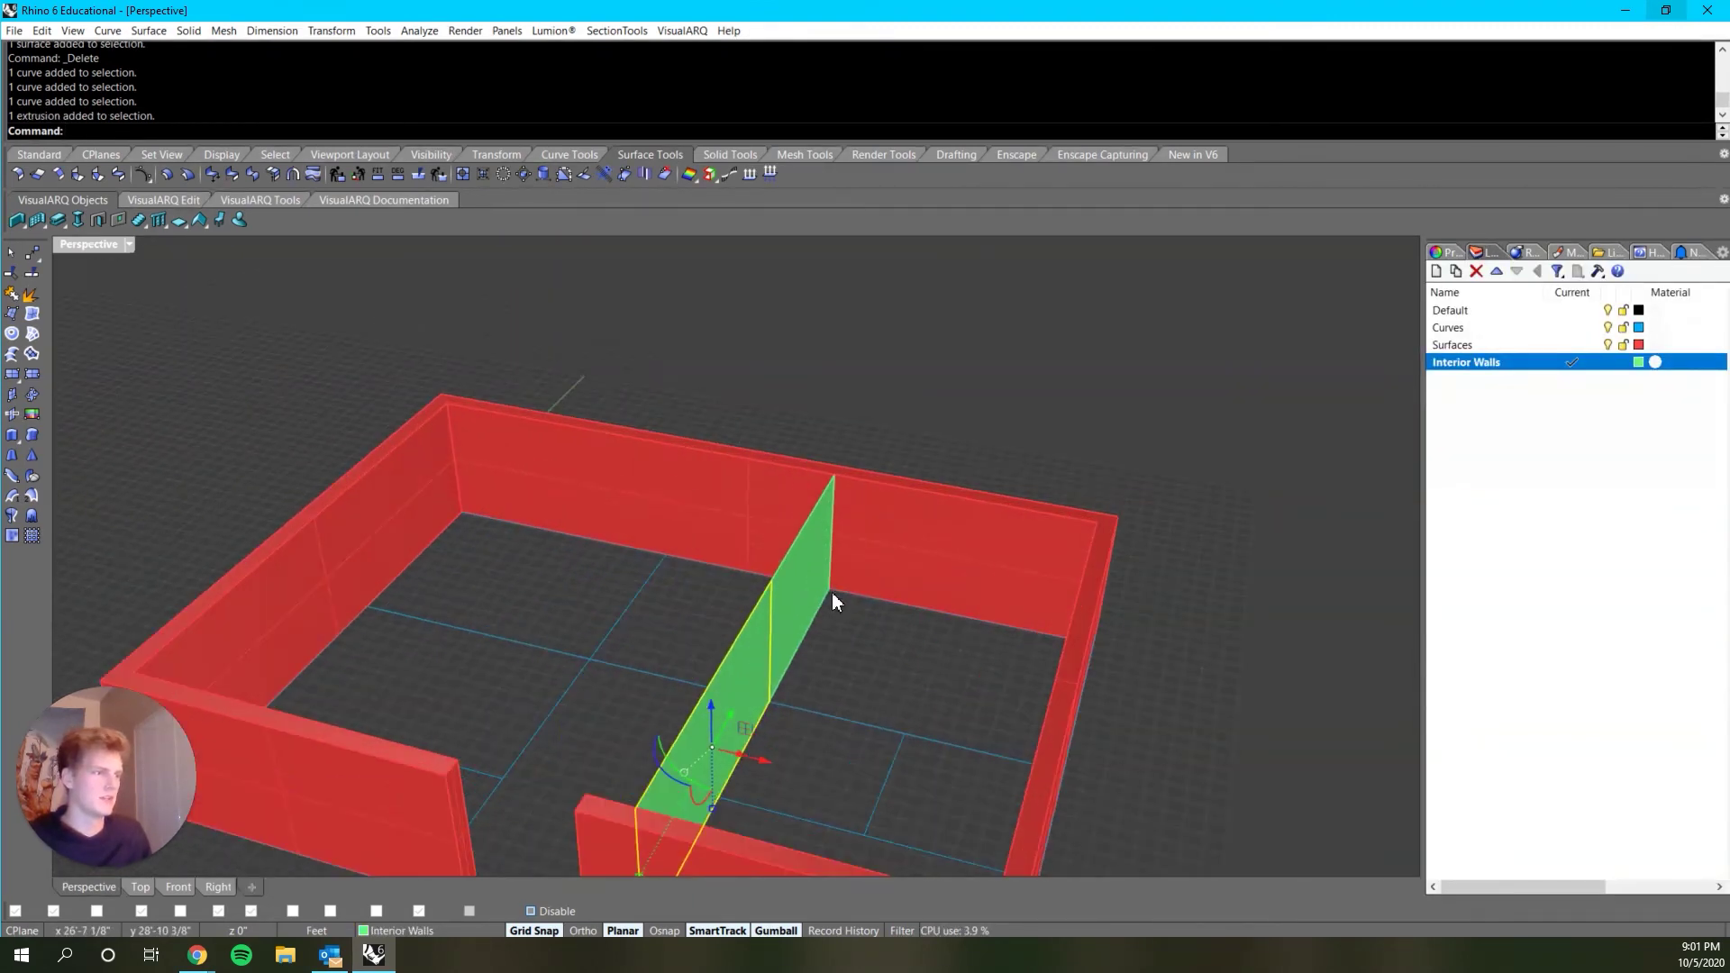
click(789, 593)
click(861, 637)
right_drag(862, 637, 889, 643)
scroll(822, 589, up, 1)
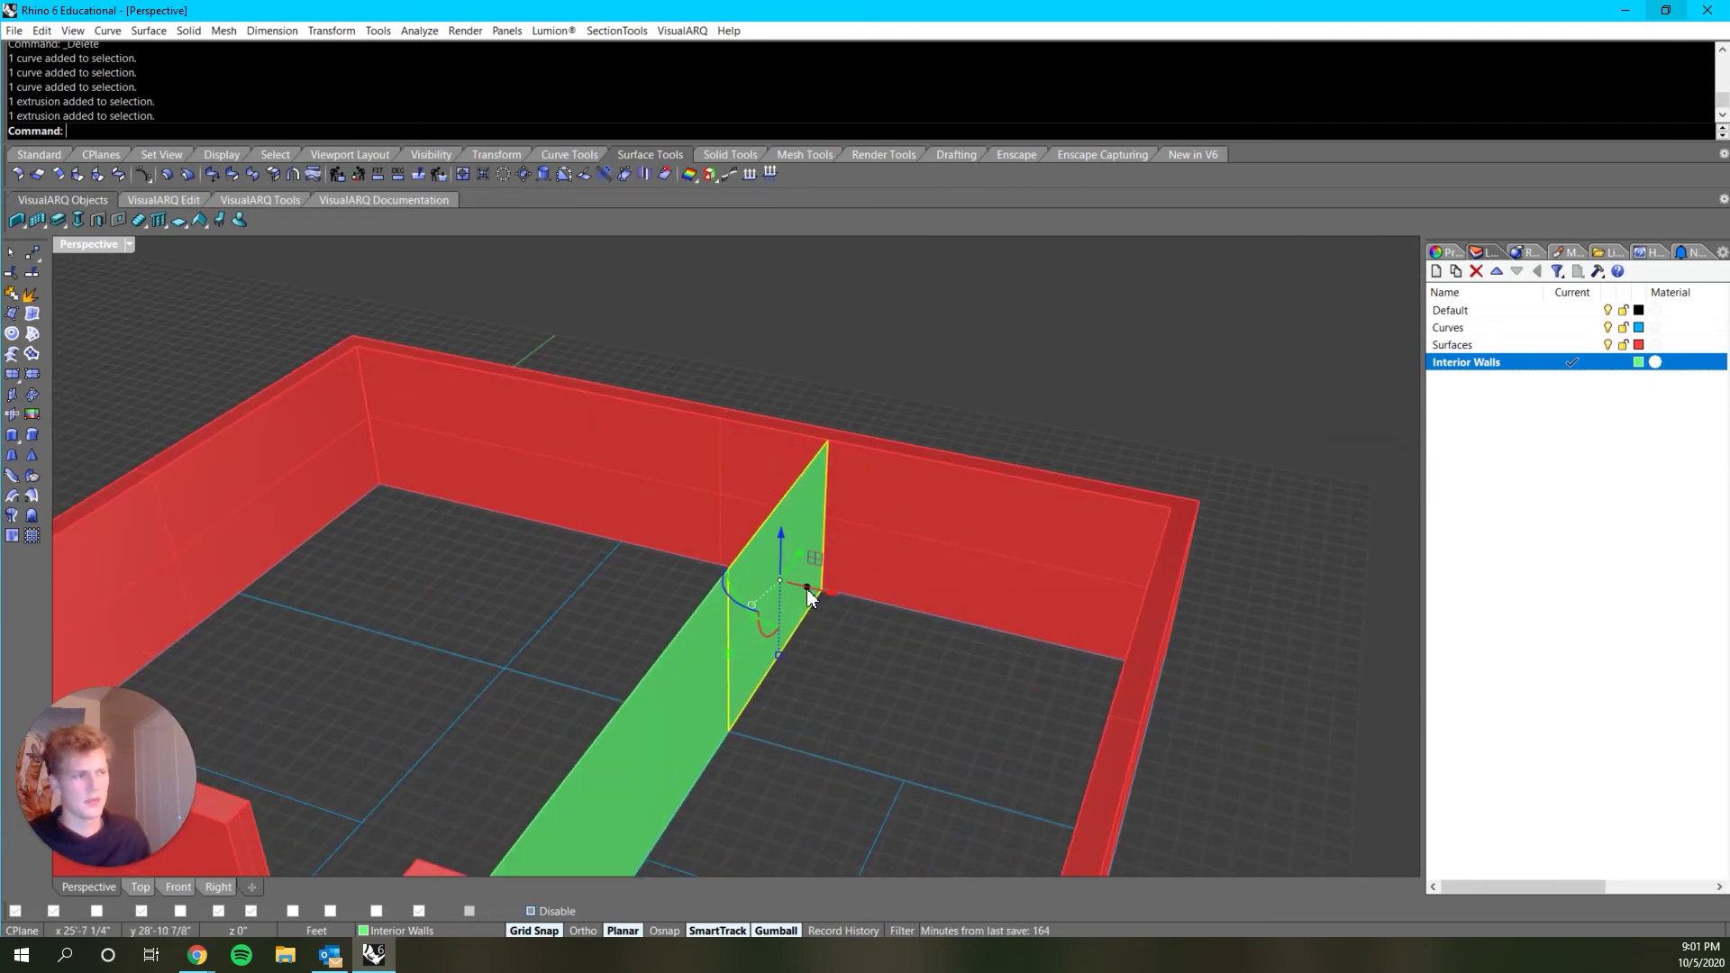
scroll(808, 595, up, 1)
click(797, 582)
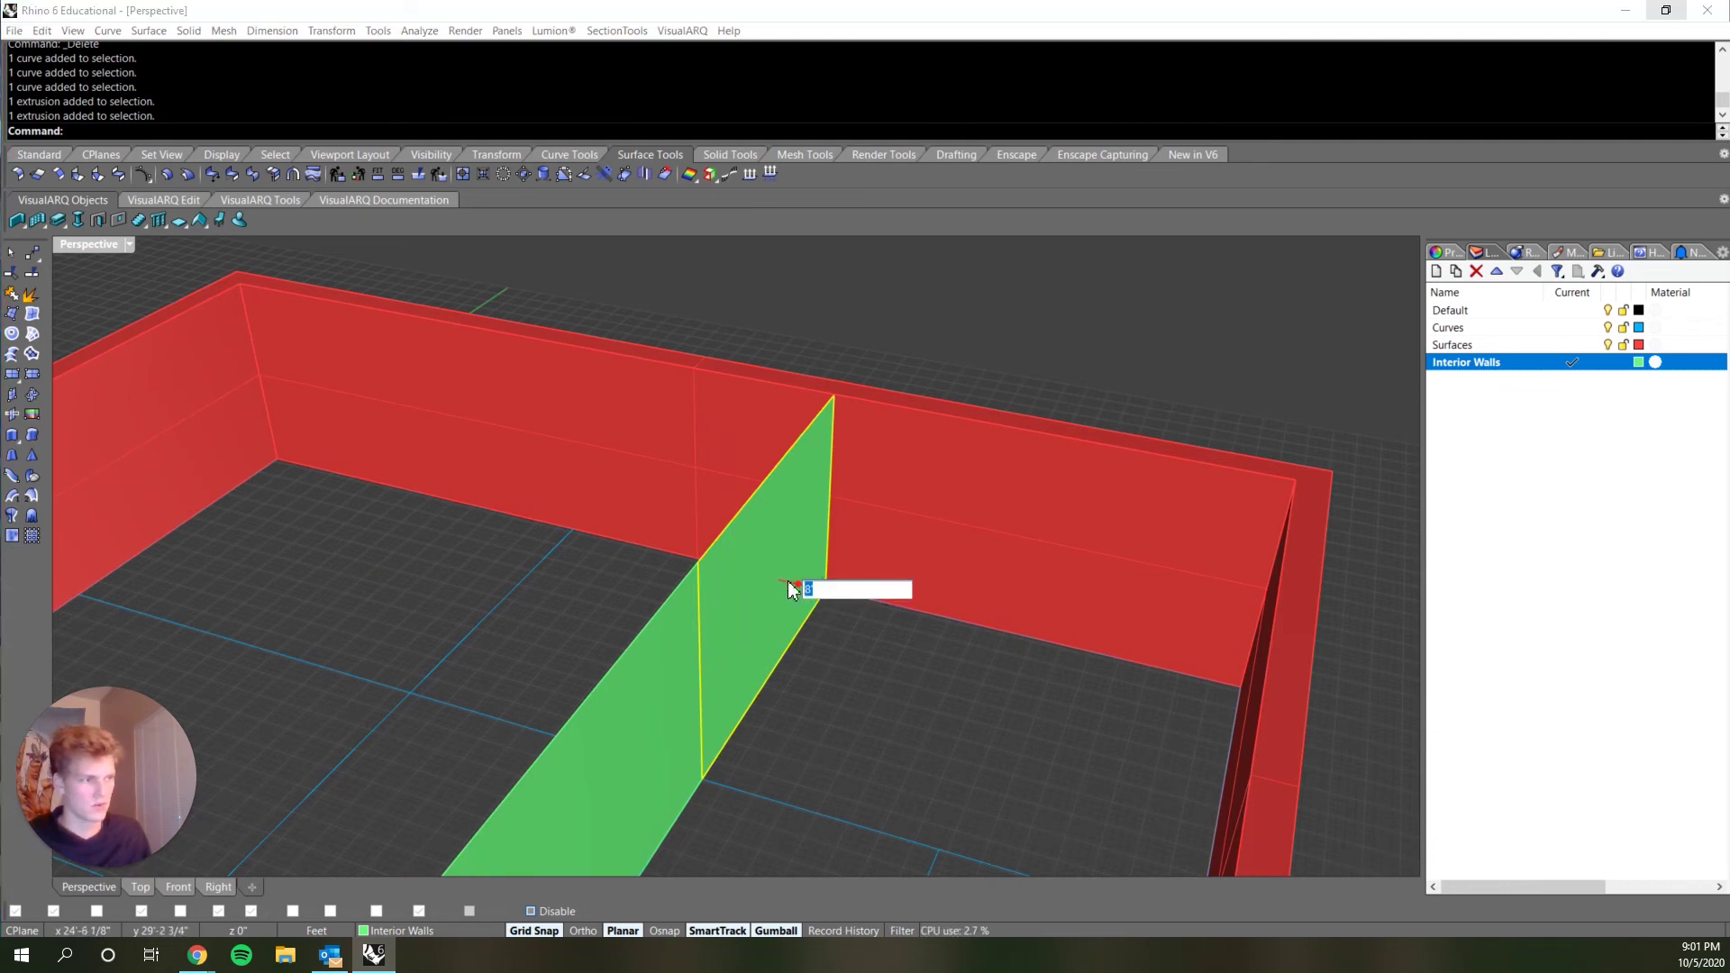
text(6")
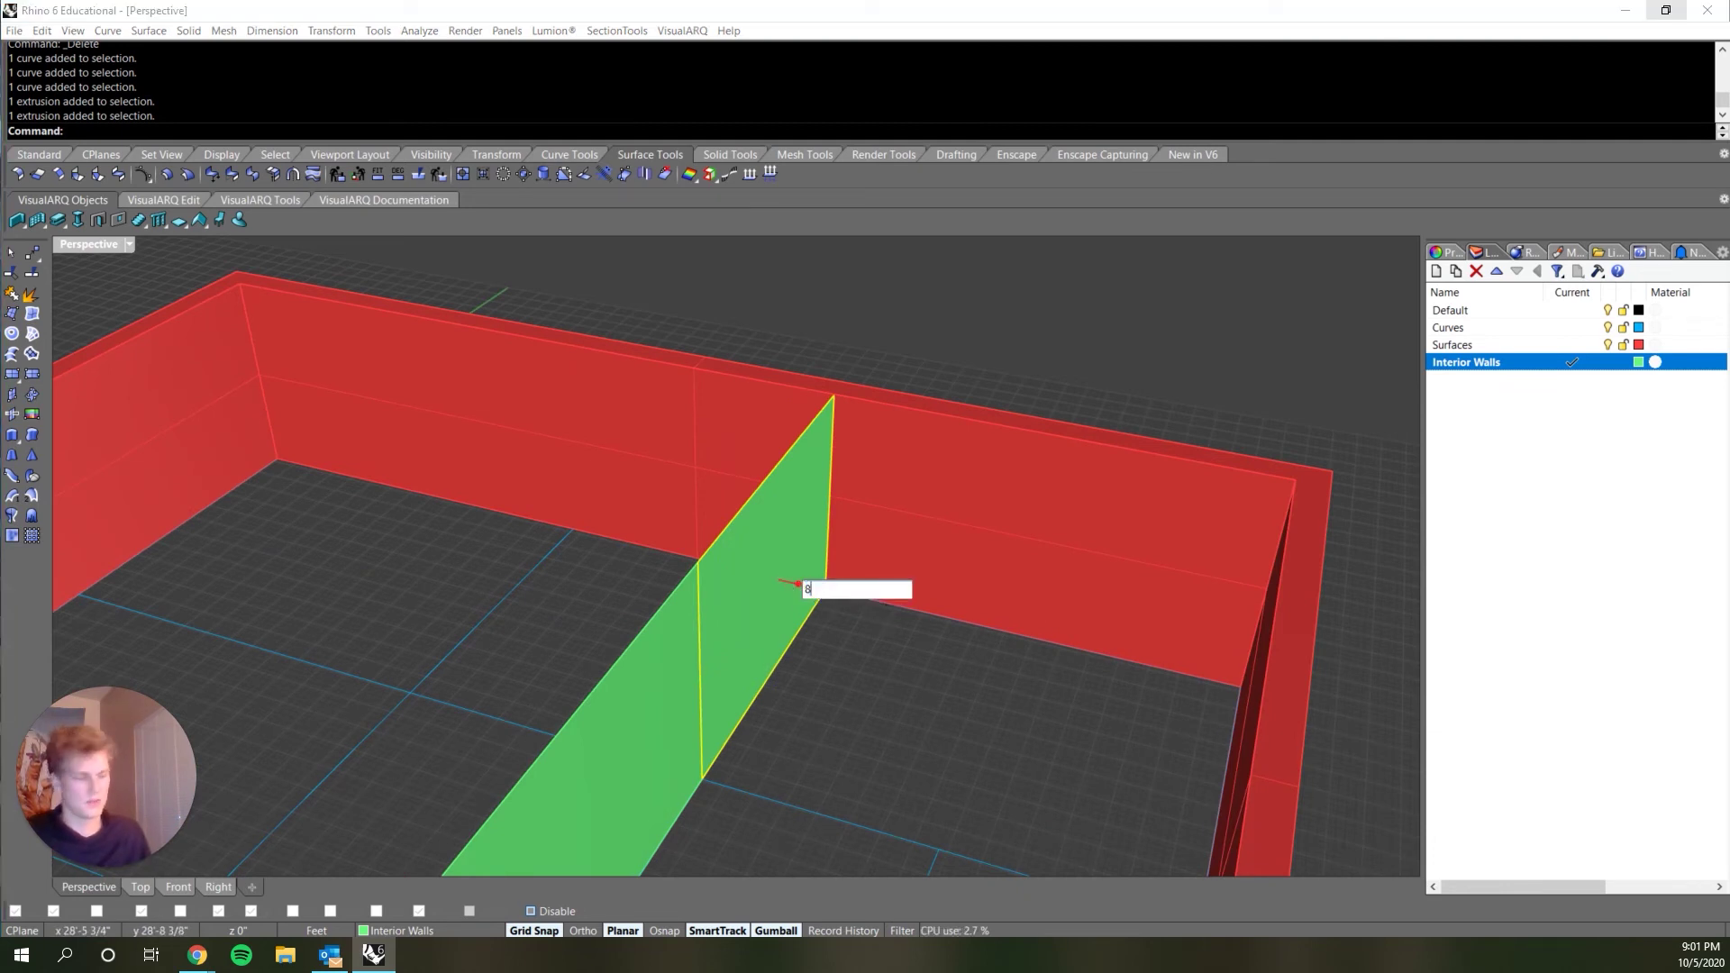
key(Return)
scroll(802, 492, down, 5)
scroll(801, 495, down, 5)
key(Escape)
Step: Extrude the front half of the interior wall sideways into a solid 6" thick, on the same side as the rear half
click(791, 517)
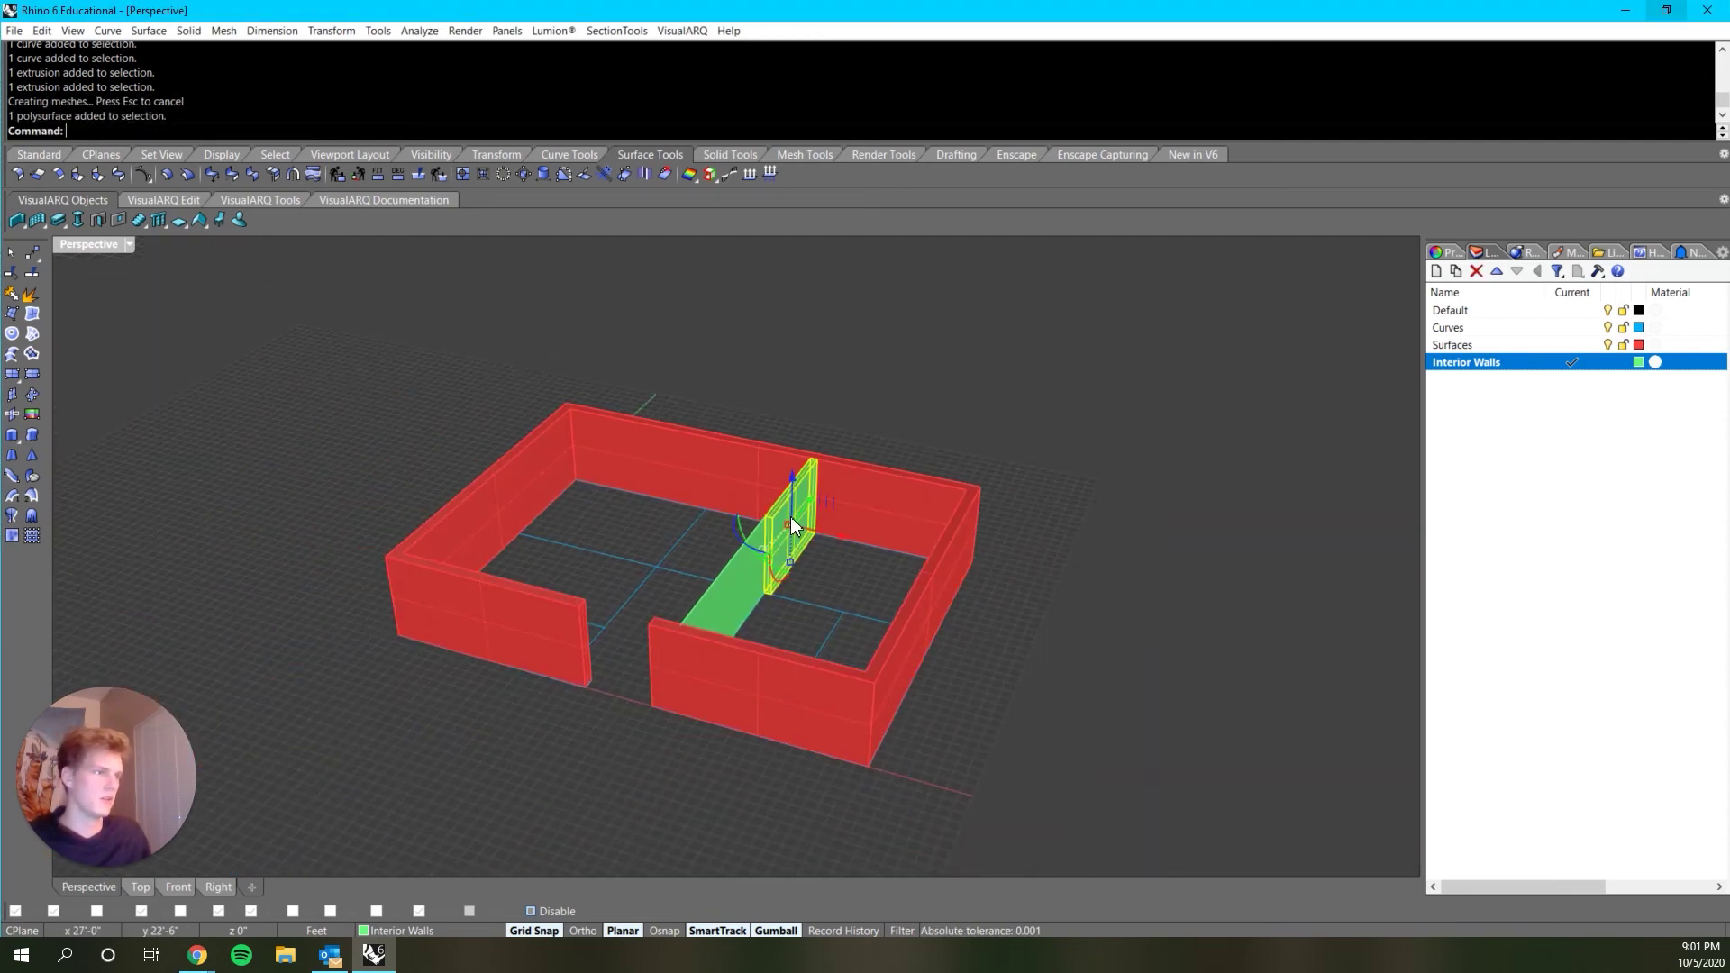
scroll(791, 517, up, 5)
click(751, 564)
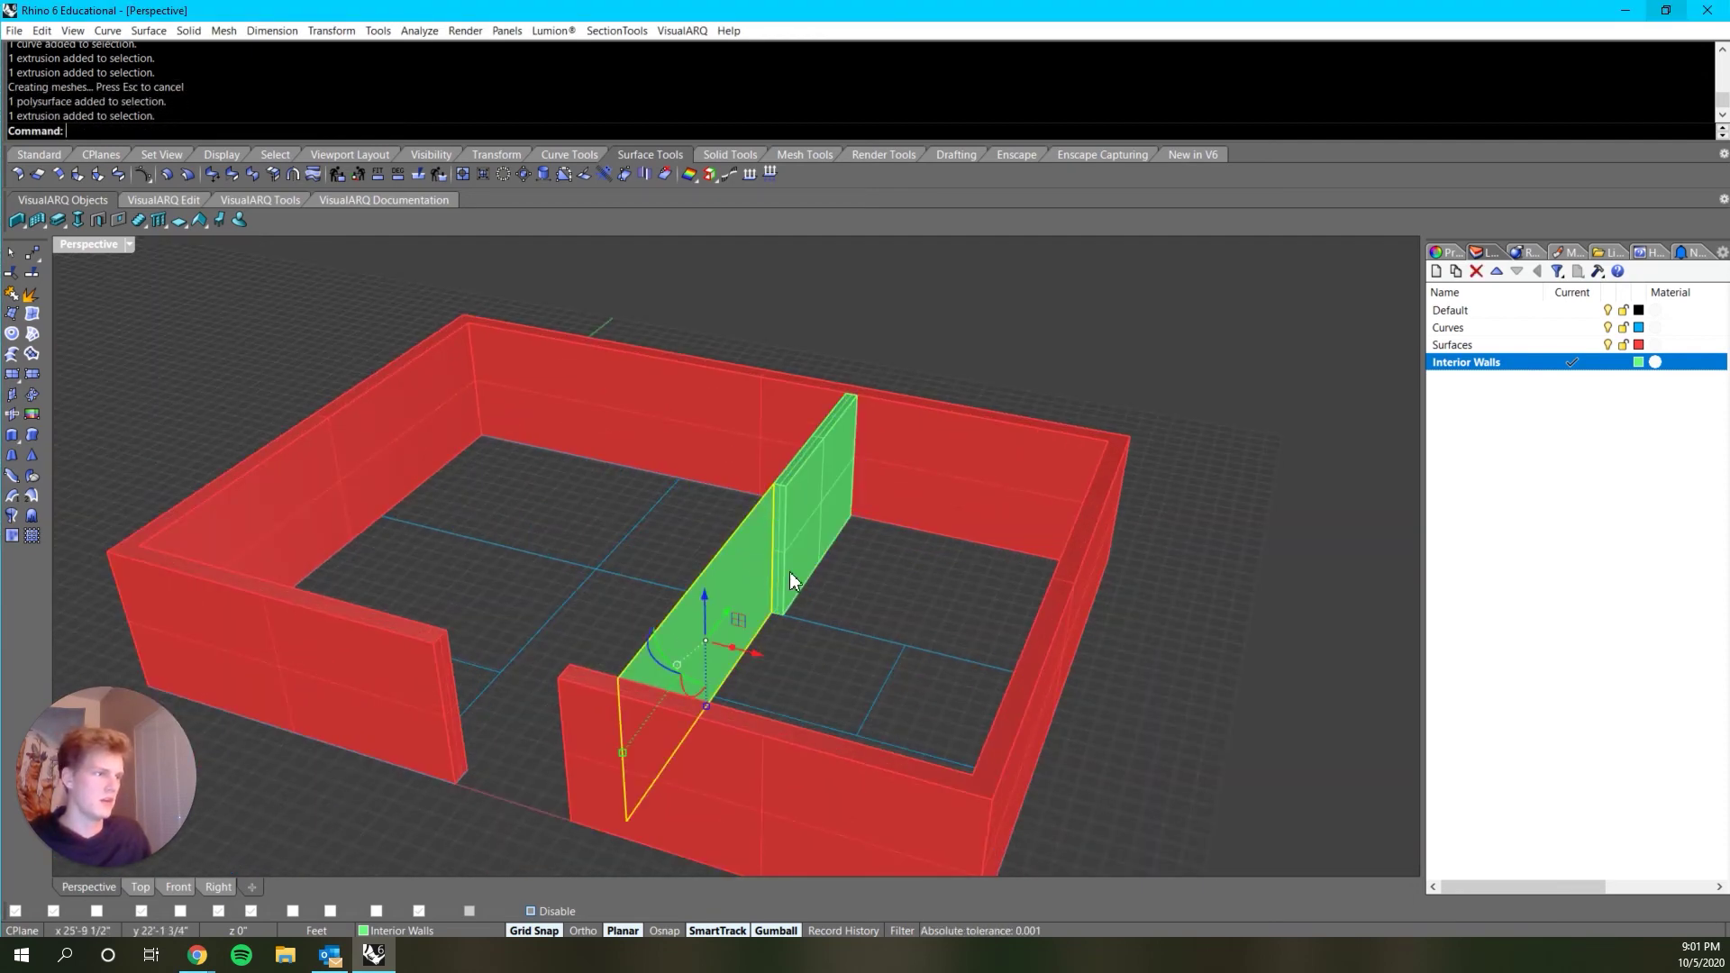
click(734, 643)
text(6")
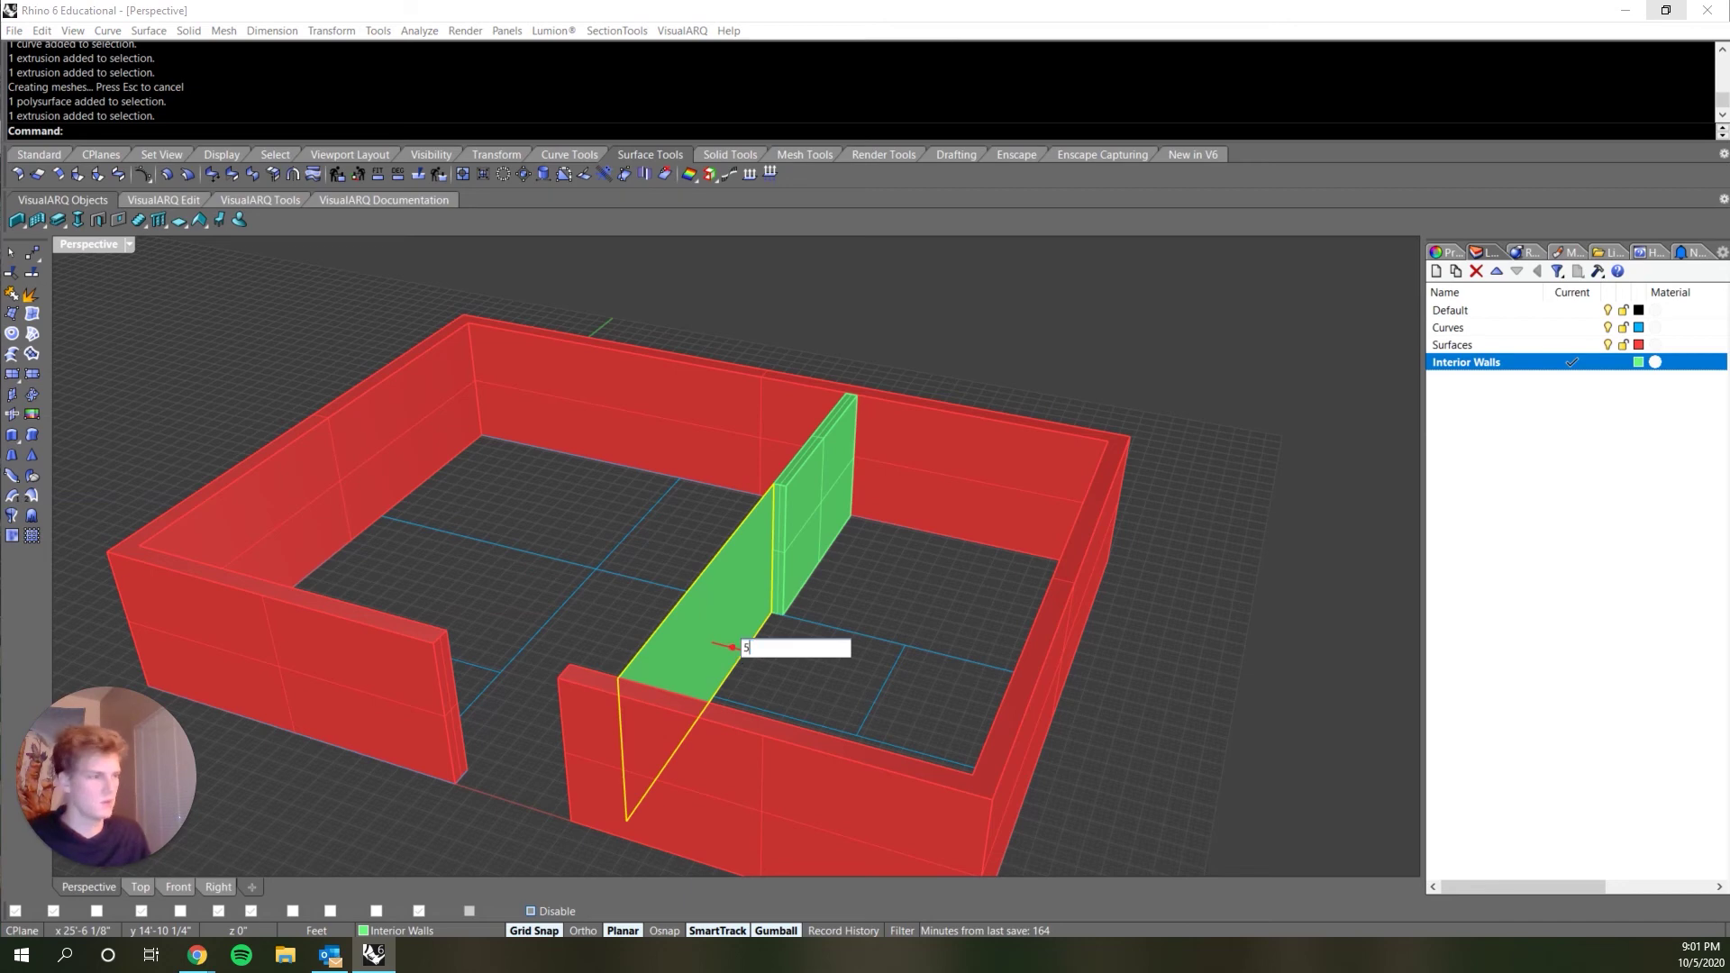
key(Return)
click(890, 570)
Step: Inspect the joint between the two thickened halves of the interior wall from several sides
scroll(890, 576, down, 5)
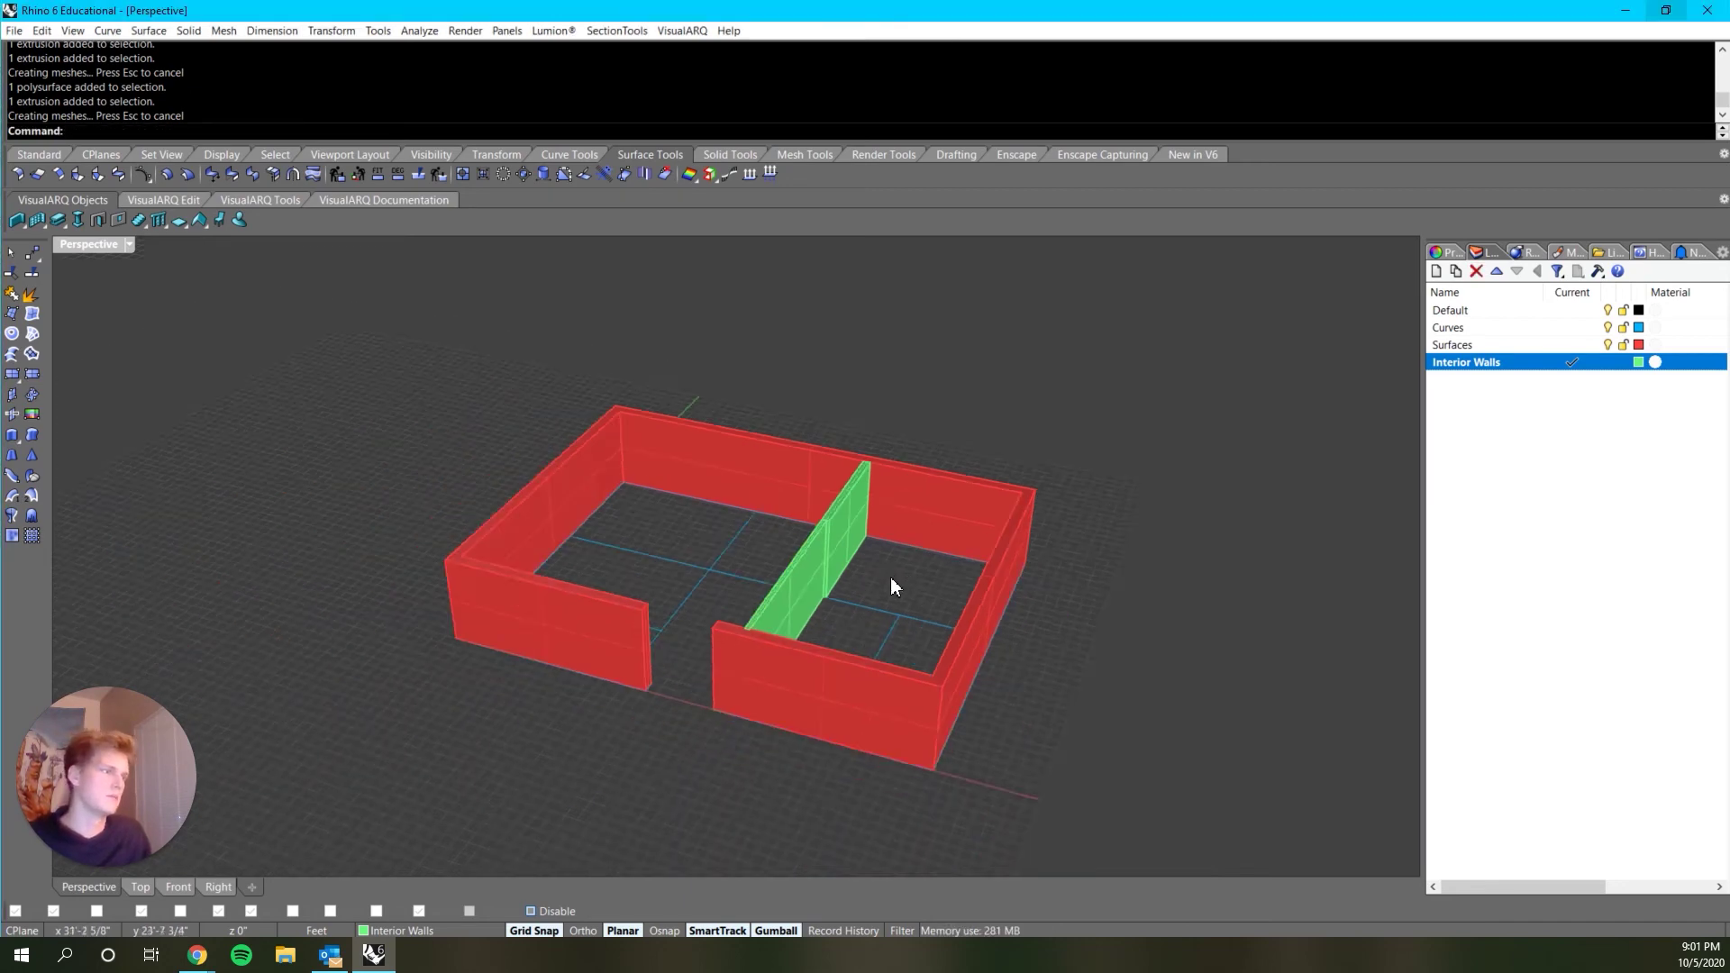
right_drag(890, 577, 880, 645)
scroll(877, 627, up, 12)
scroll(880, 645, down, 5)
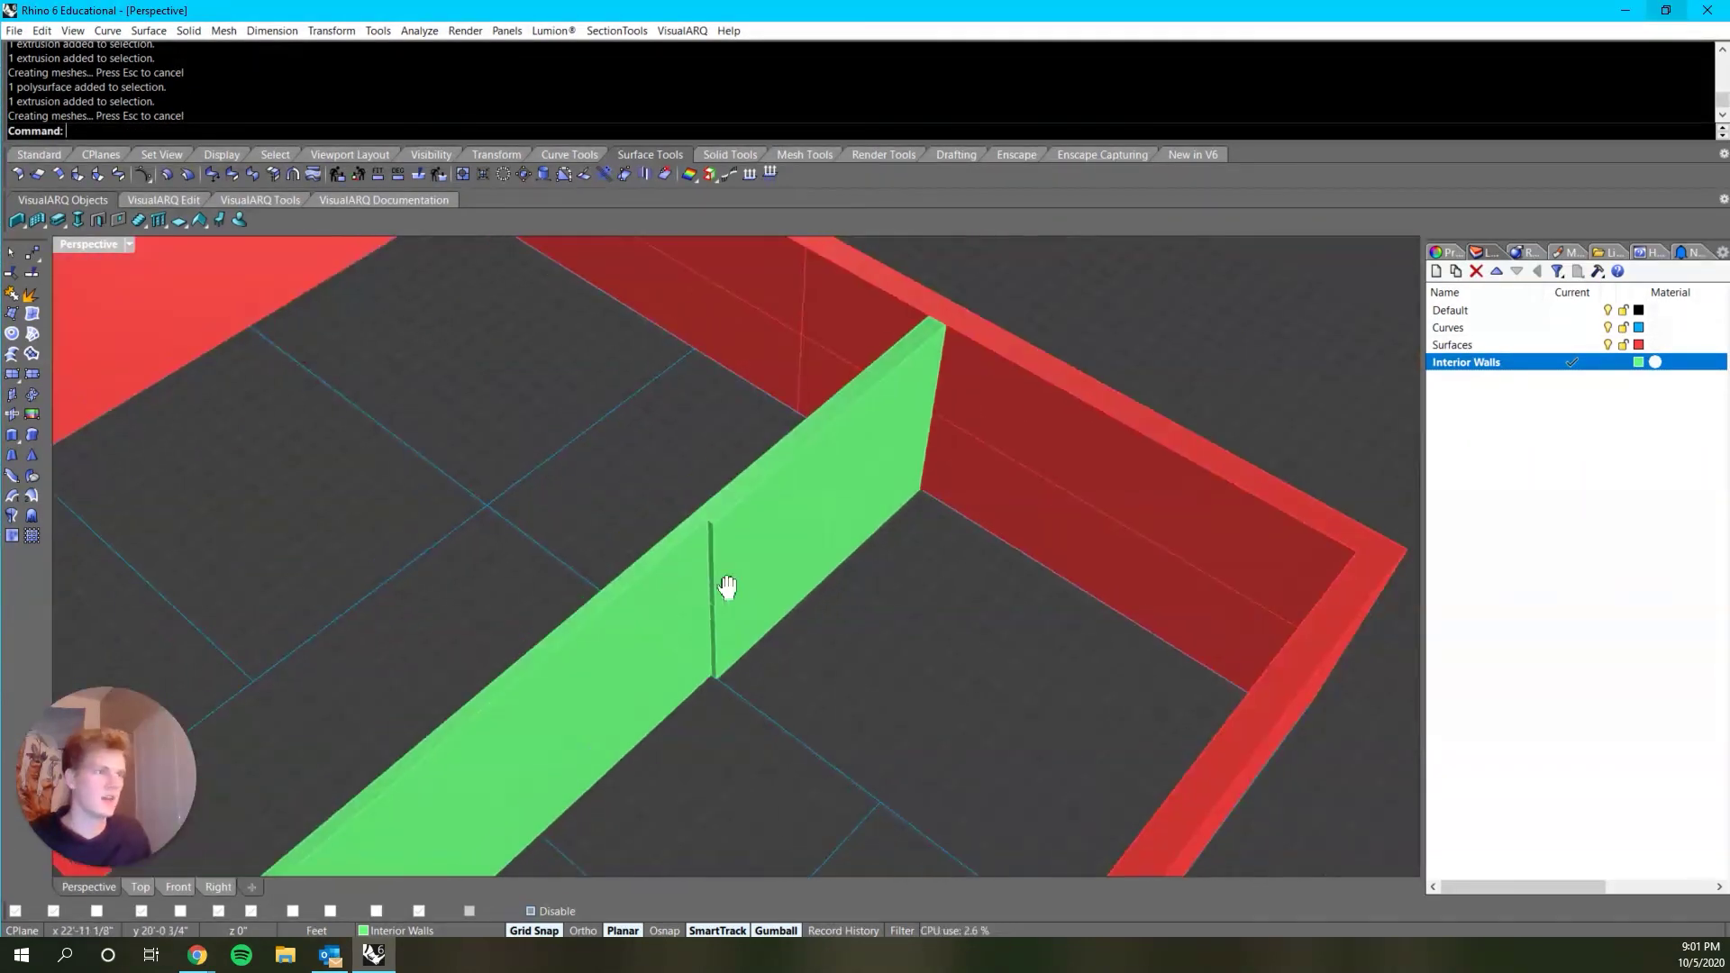
shift+right_drag(726, 586, 826, 552)
scroll(826, 552, down, 6)
right_drag(784, 606, 893, 600)
scroll(903, 456, up, 6)
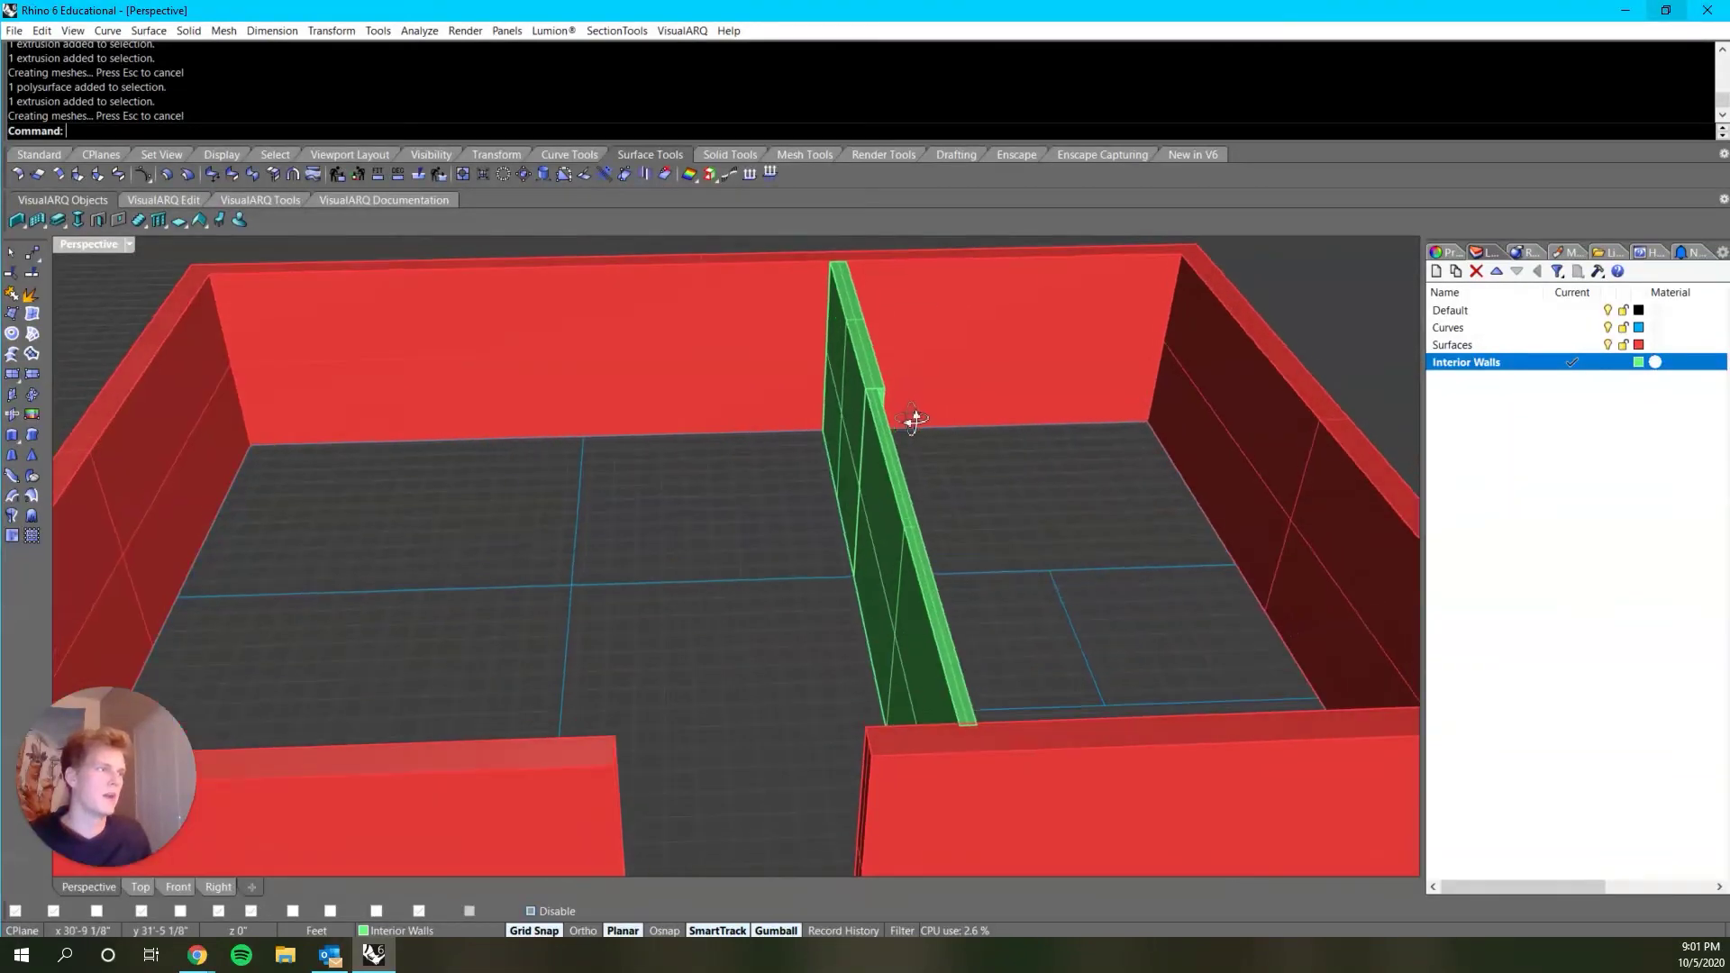
Step: Check the floor plan curves that meet or cross the thickened interior wall by selecting them
click(734, 598)
click(584, 566)
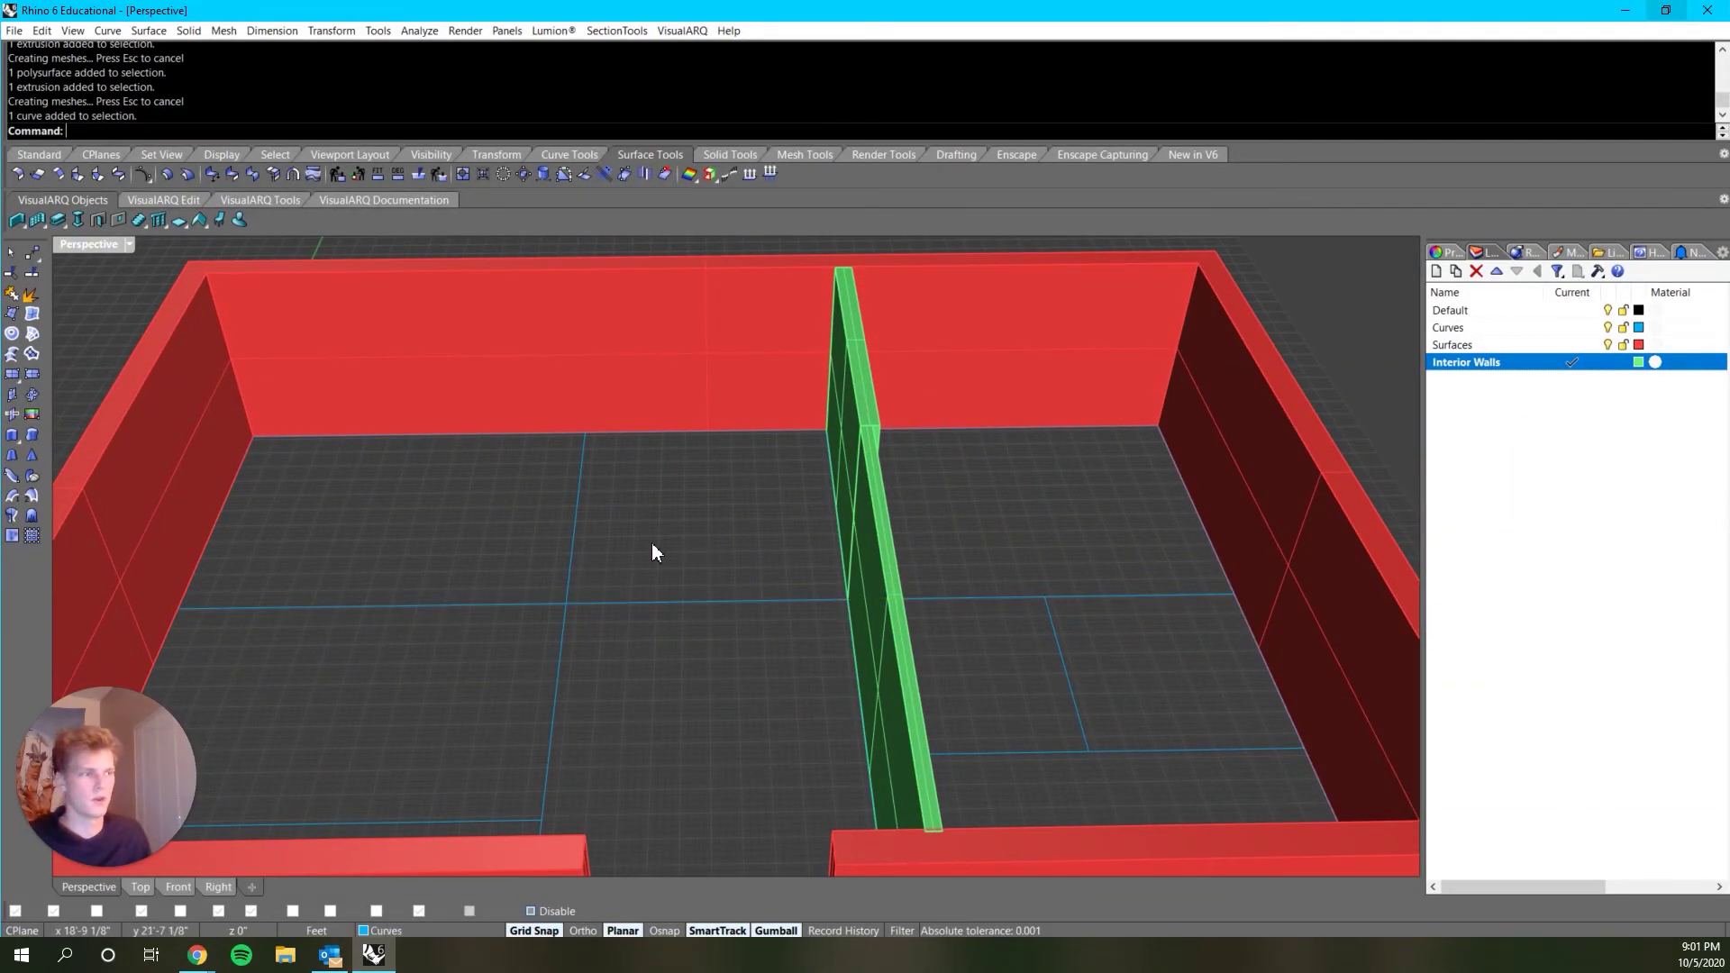
click(709, 602)
scroll(1045, 596, down, 6)
right_drag(1054, 596, 1010, 600)
scroll(764, 606, up, 5)
right_drag(765, 607, 869, 606)
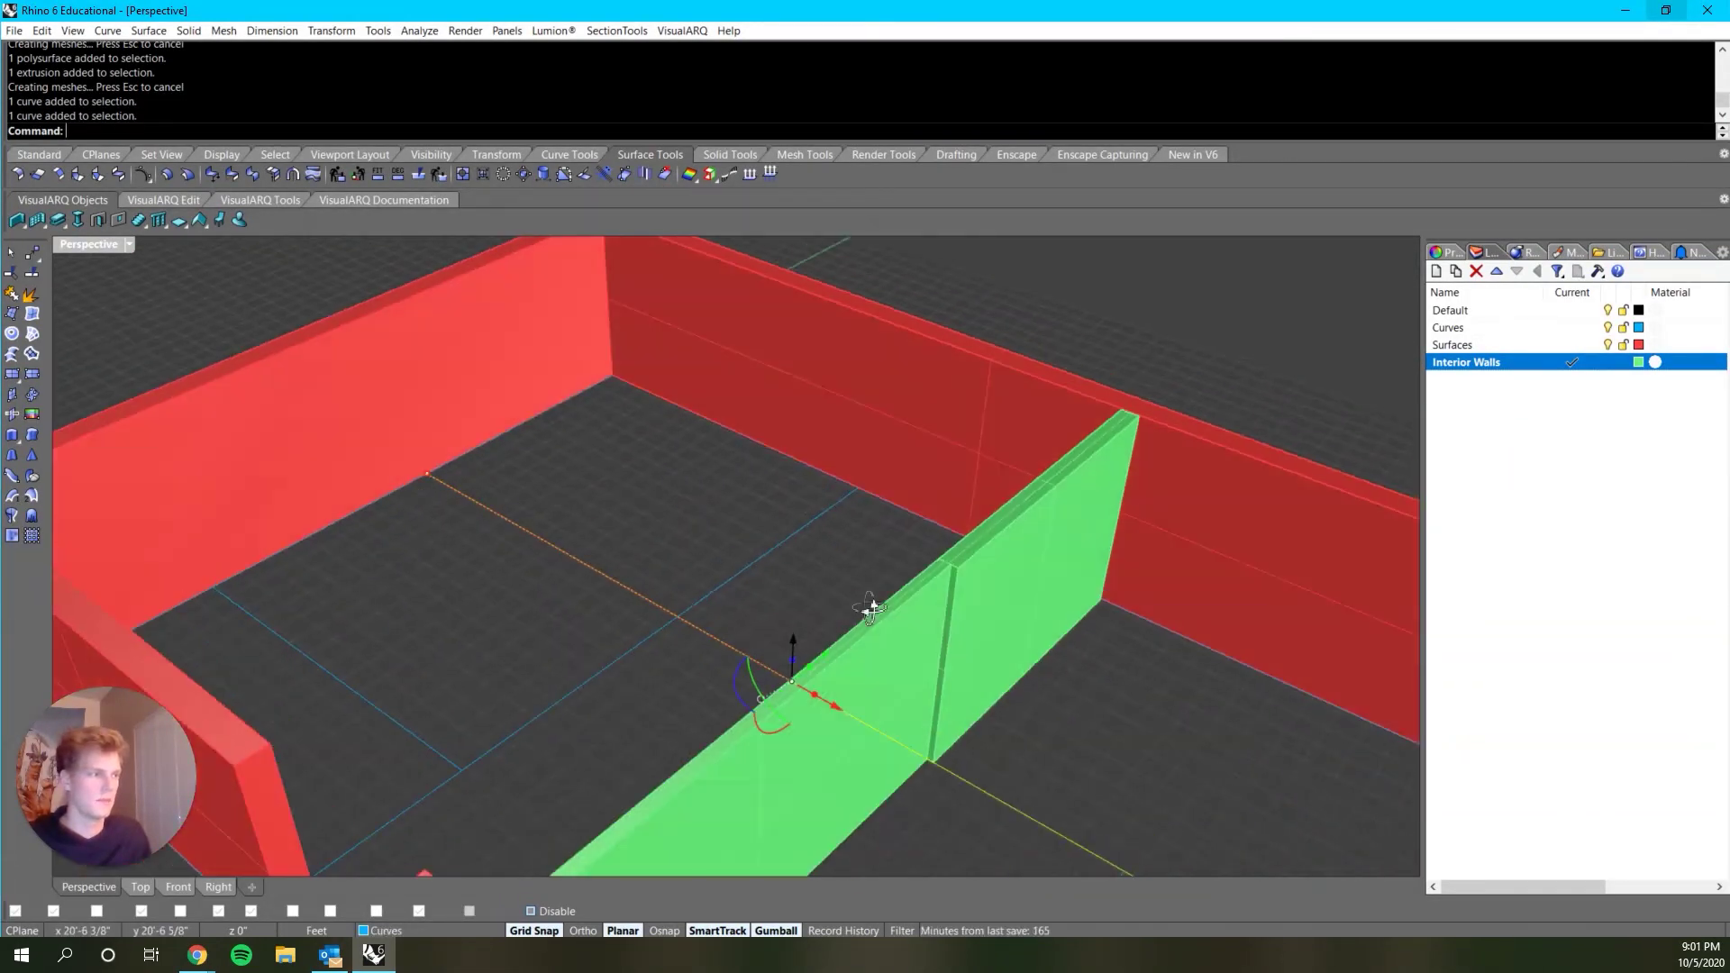
Step: Extrude the front cross curve between the interior wall and the exterior side wall 8 ft vertically as a surface
scroll(759, 628, down, 3)
right_drag(903, 663, 842, 703)
right_drag(429, 634, 835, 618)
scroll(983, 798, down, 3)
scroll(842, 638, up, 5)
click(806, 580)
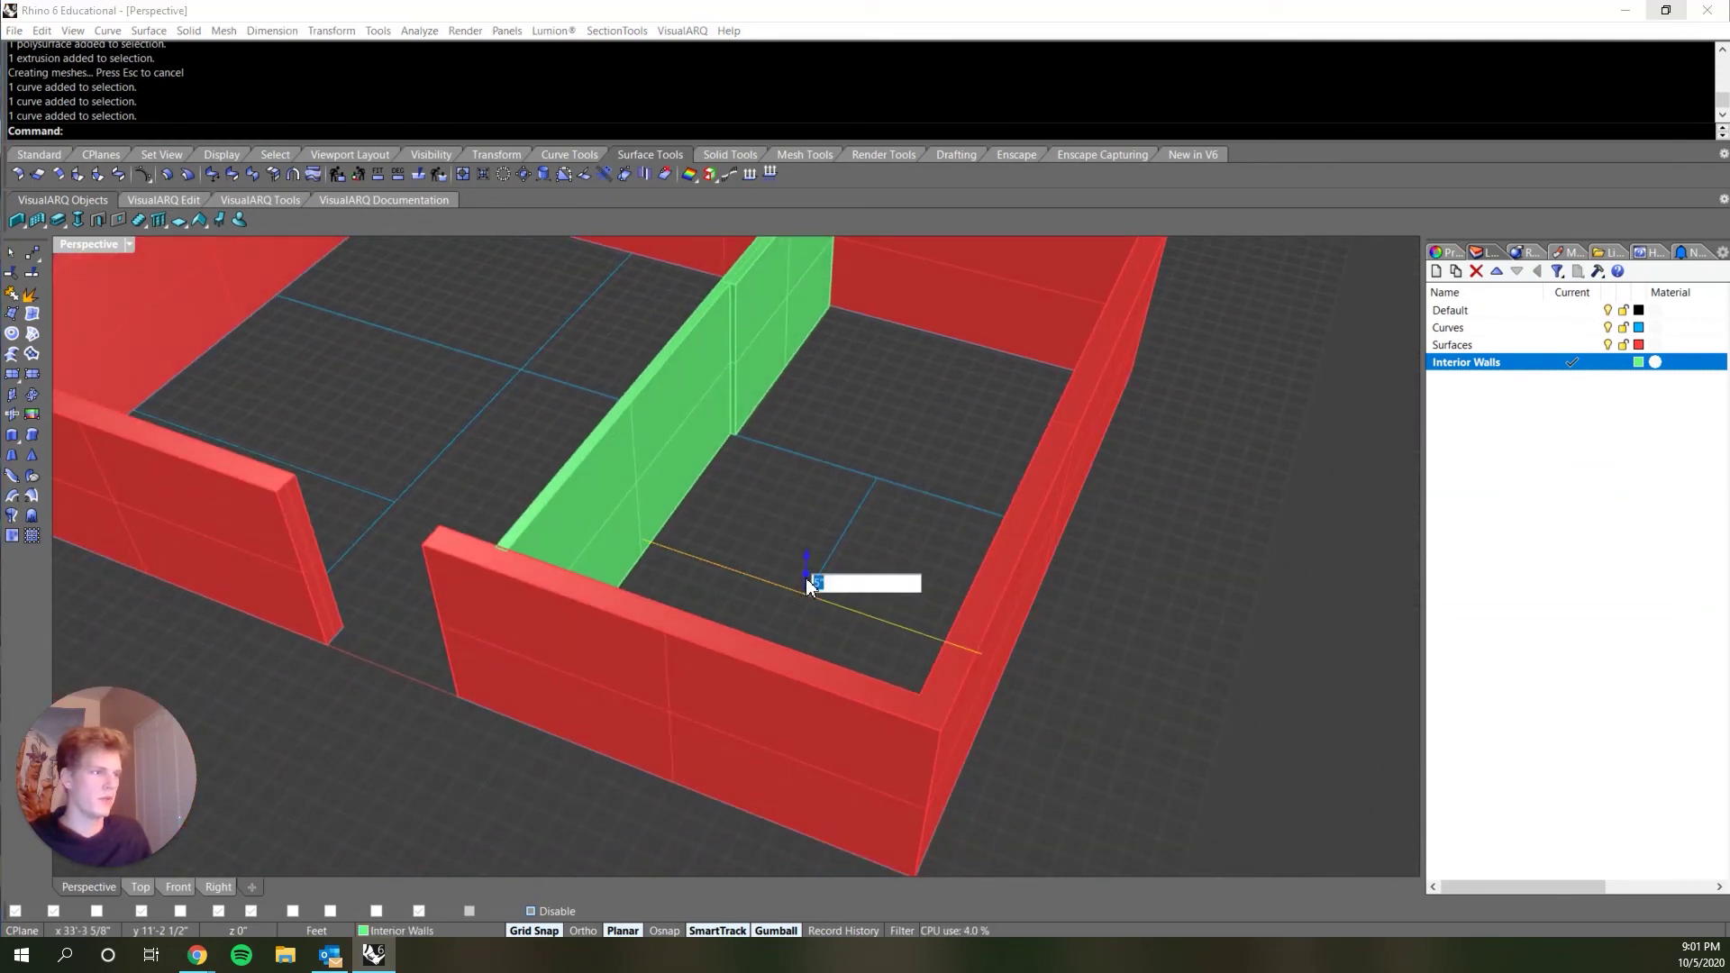
text(8)
key(Return)
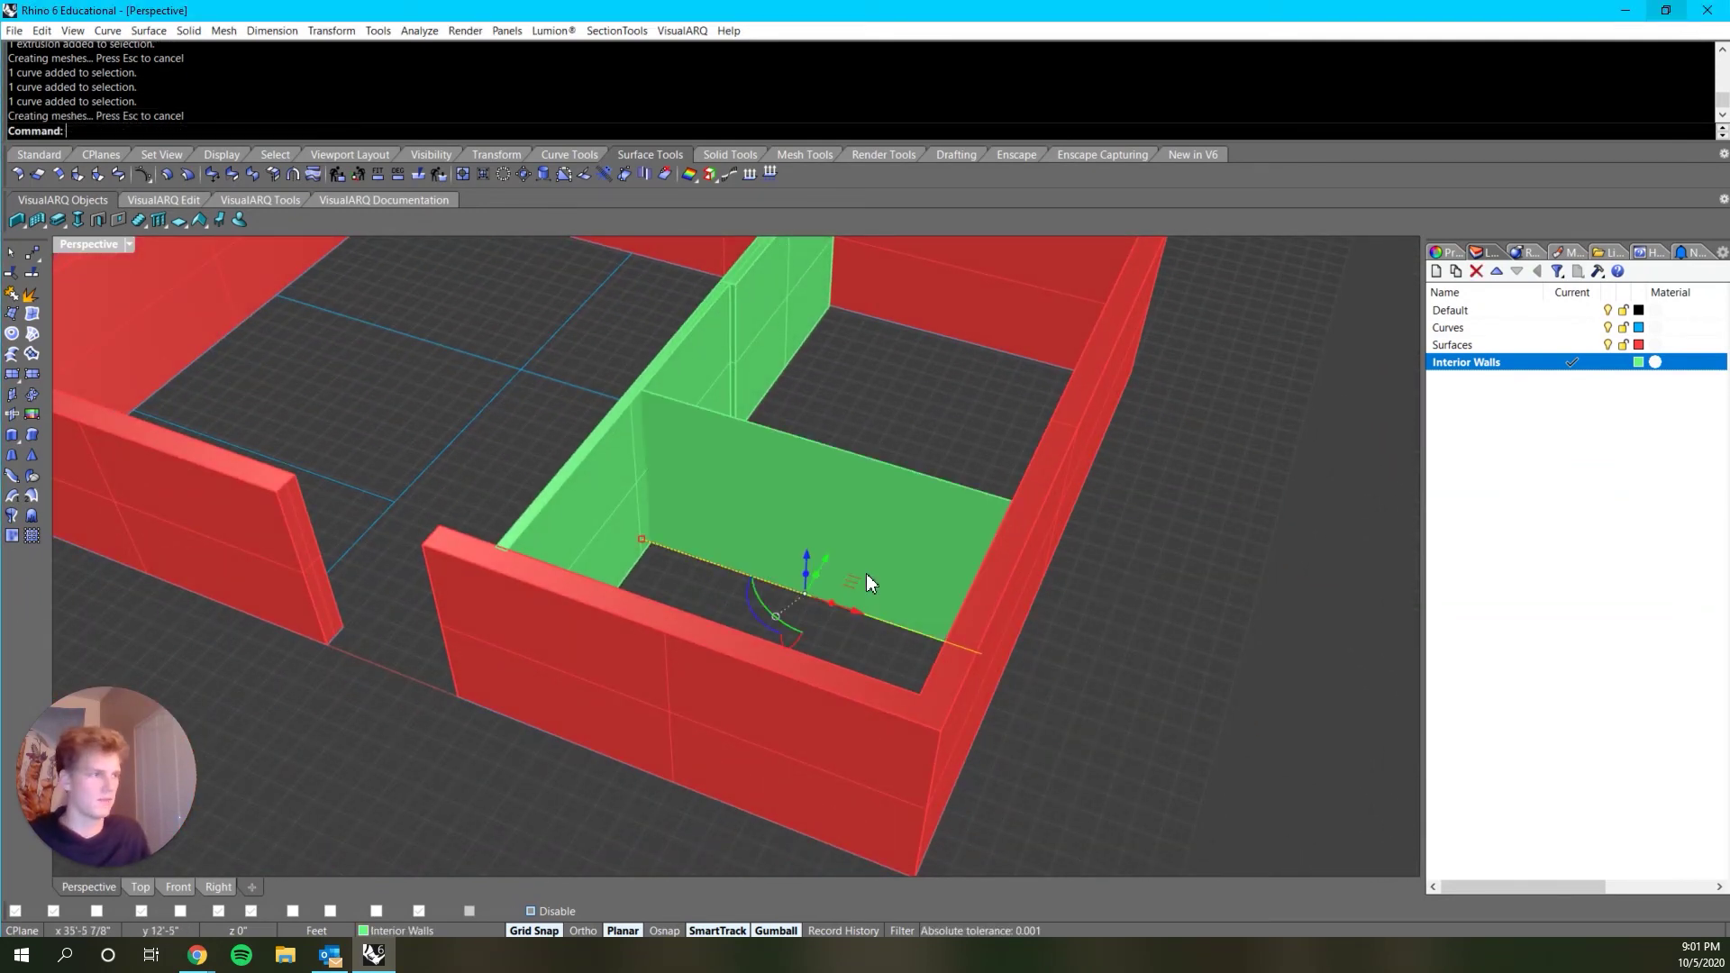
Step: Extrude the new cross wall surface 0.5 ft toward the rear exterior wall to make it solid
right_drag(868, 577, 883, 540)
click(617, 571)
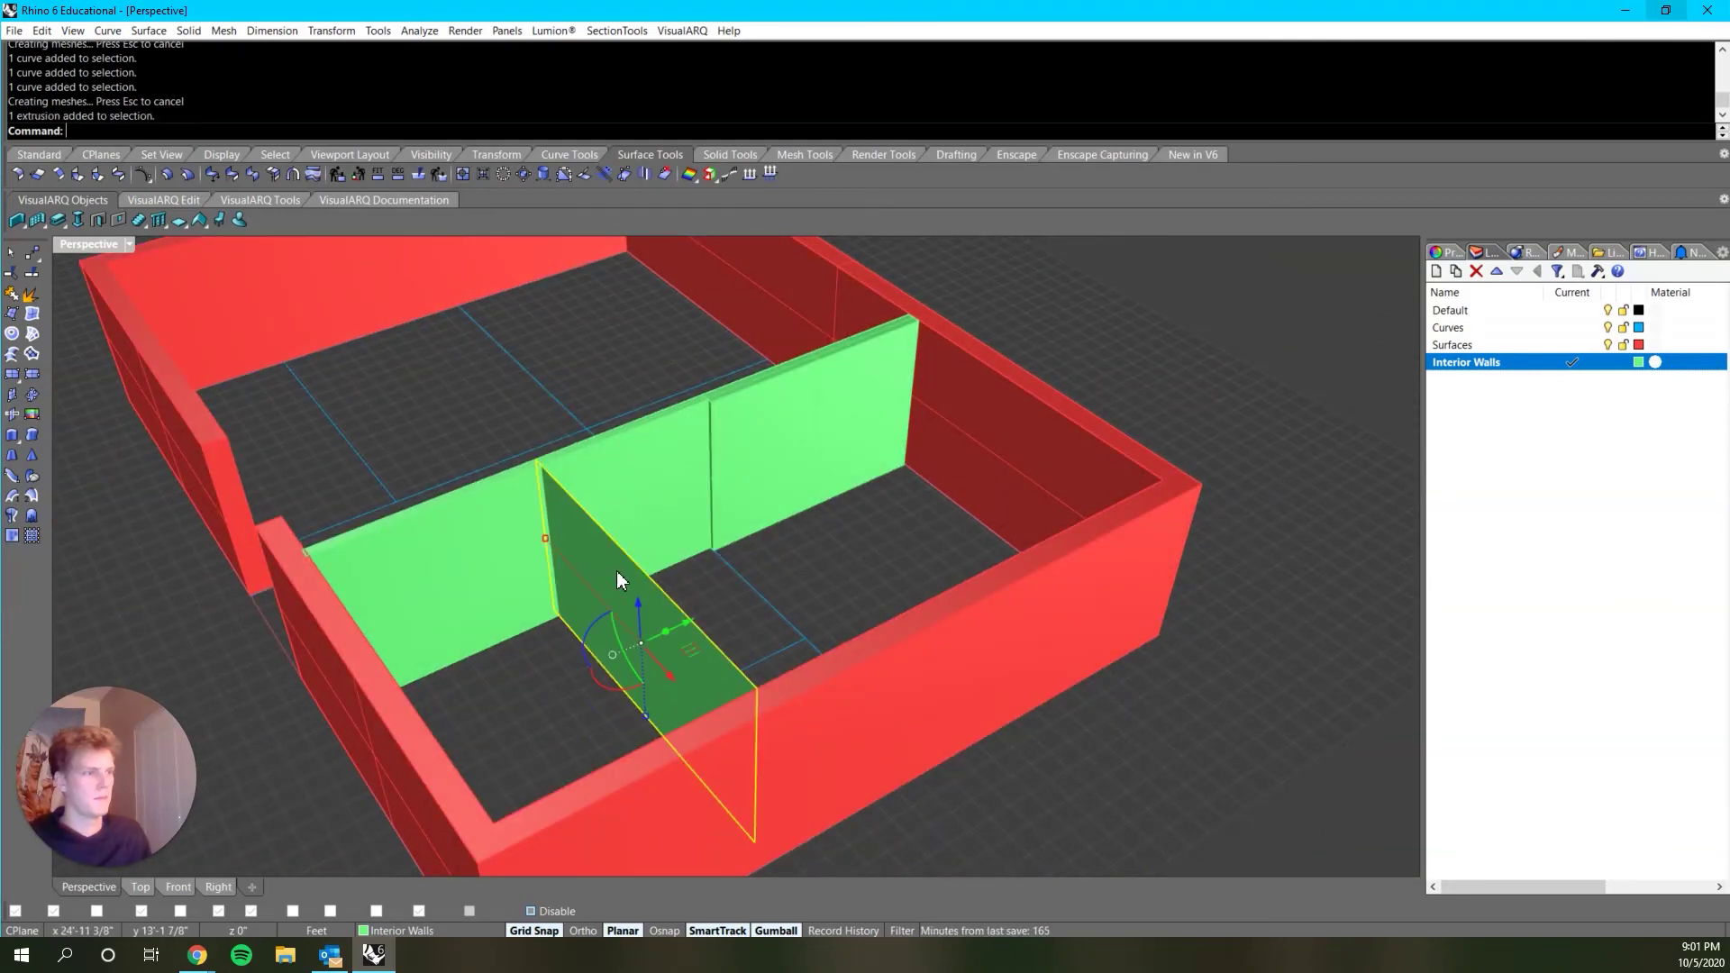
click(667, 632)
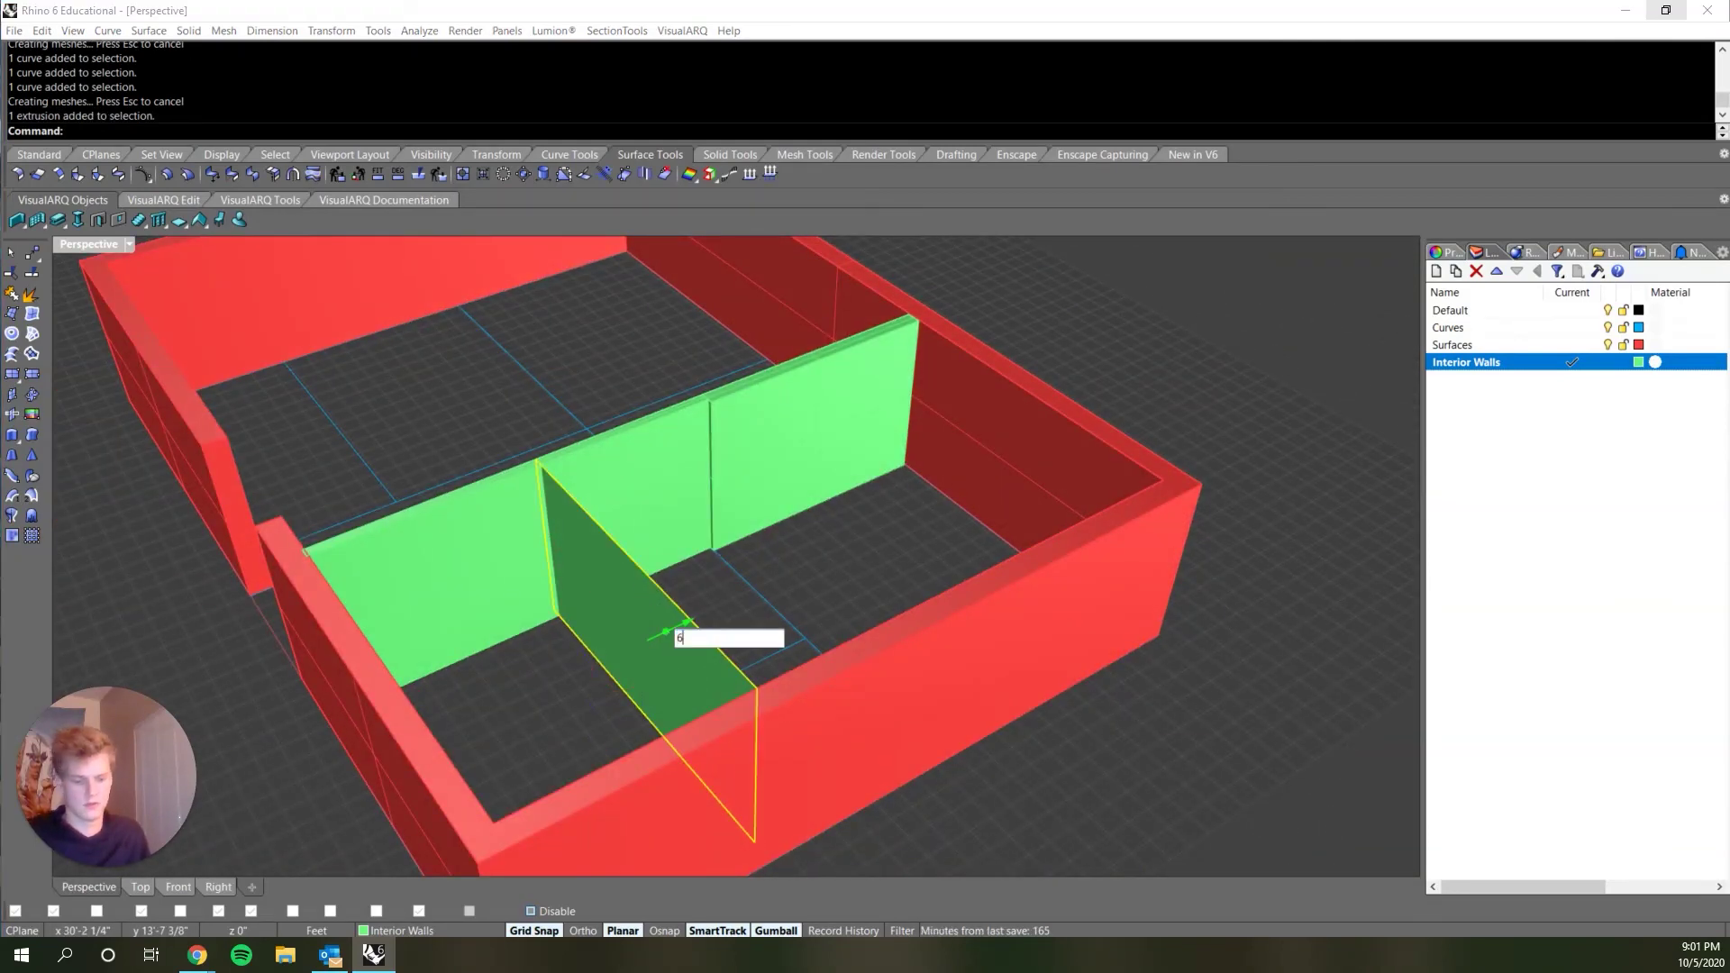
key(BackSpace)
text(.5)
key(Return)
key(Escape)
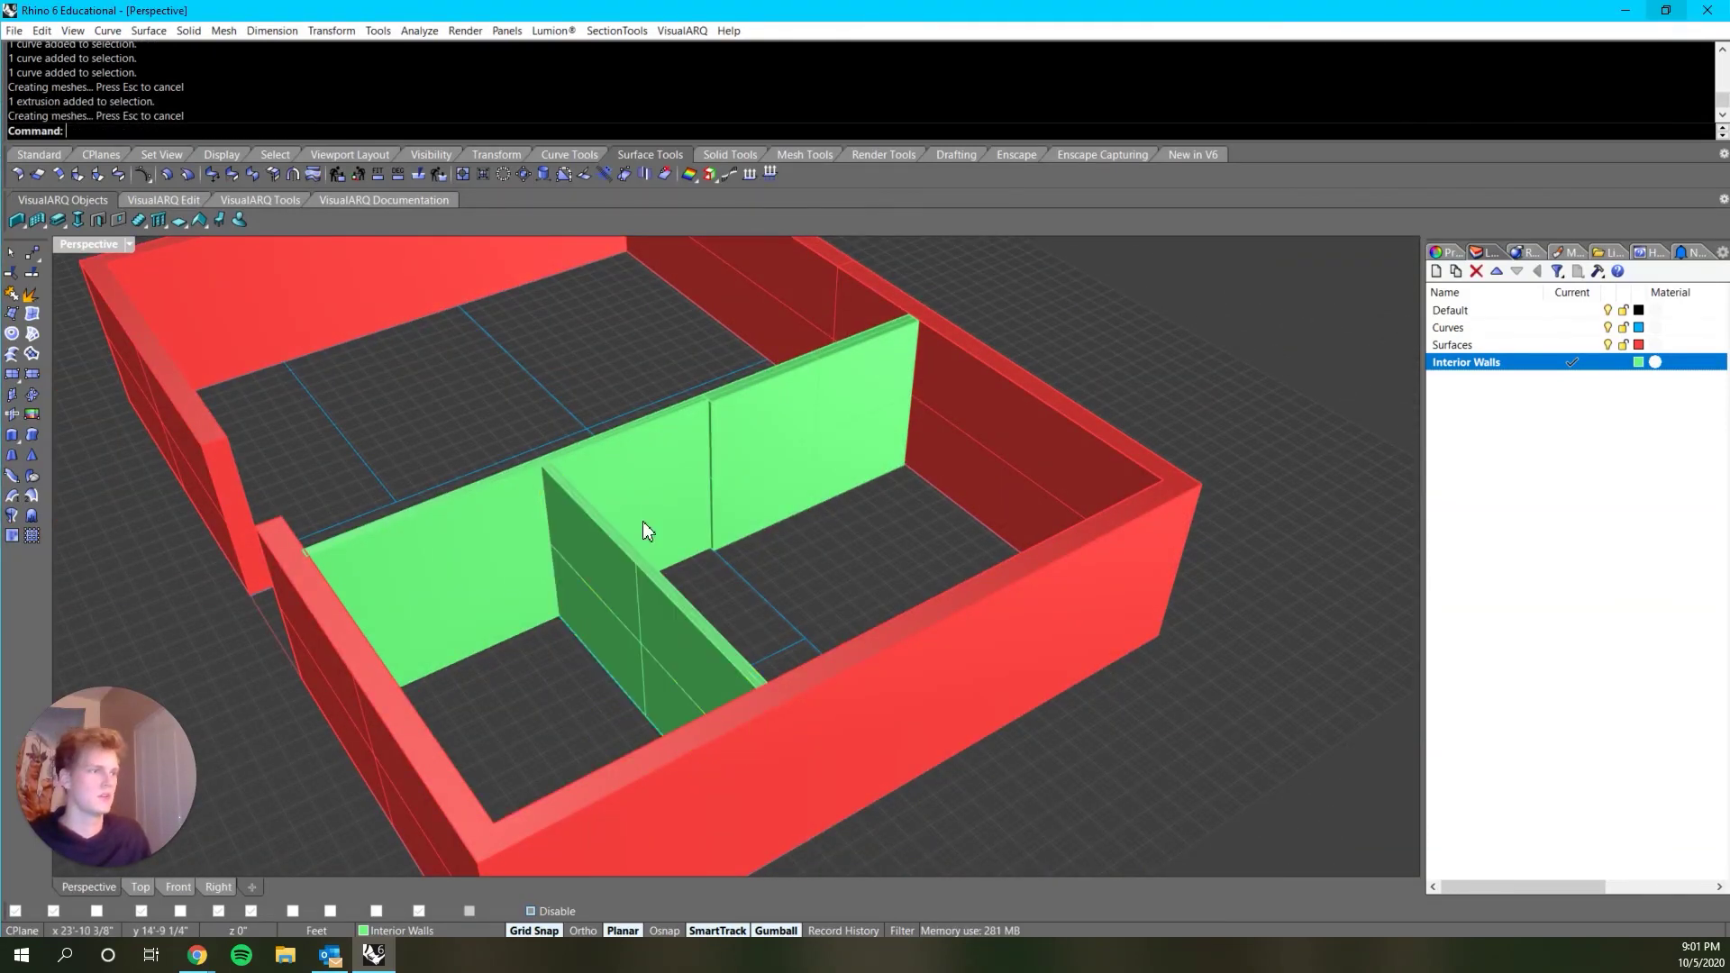
Step: Copy the solid cross wall 9 ft toward the rear exterior wall
click(679, 553)
click(647, 608)
right_drag(433, 631, 623, 616)
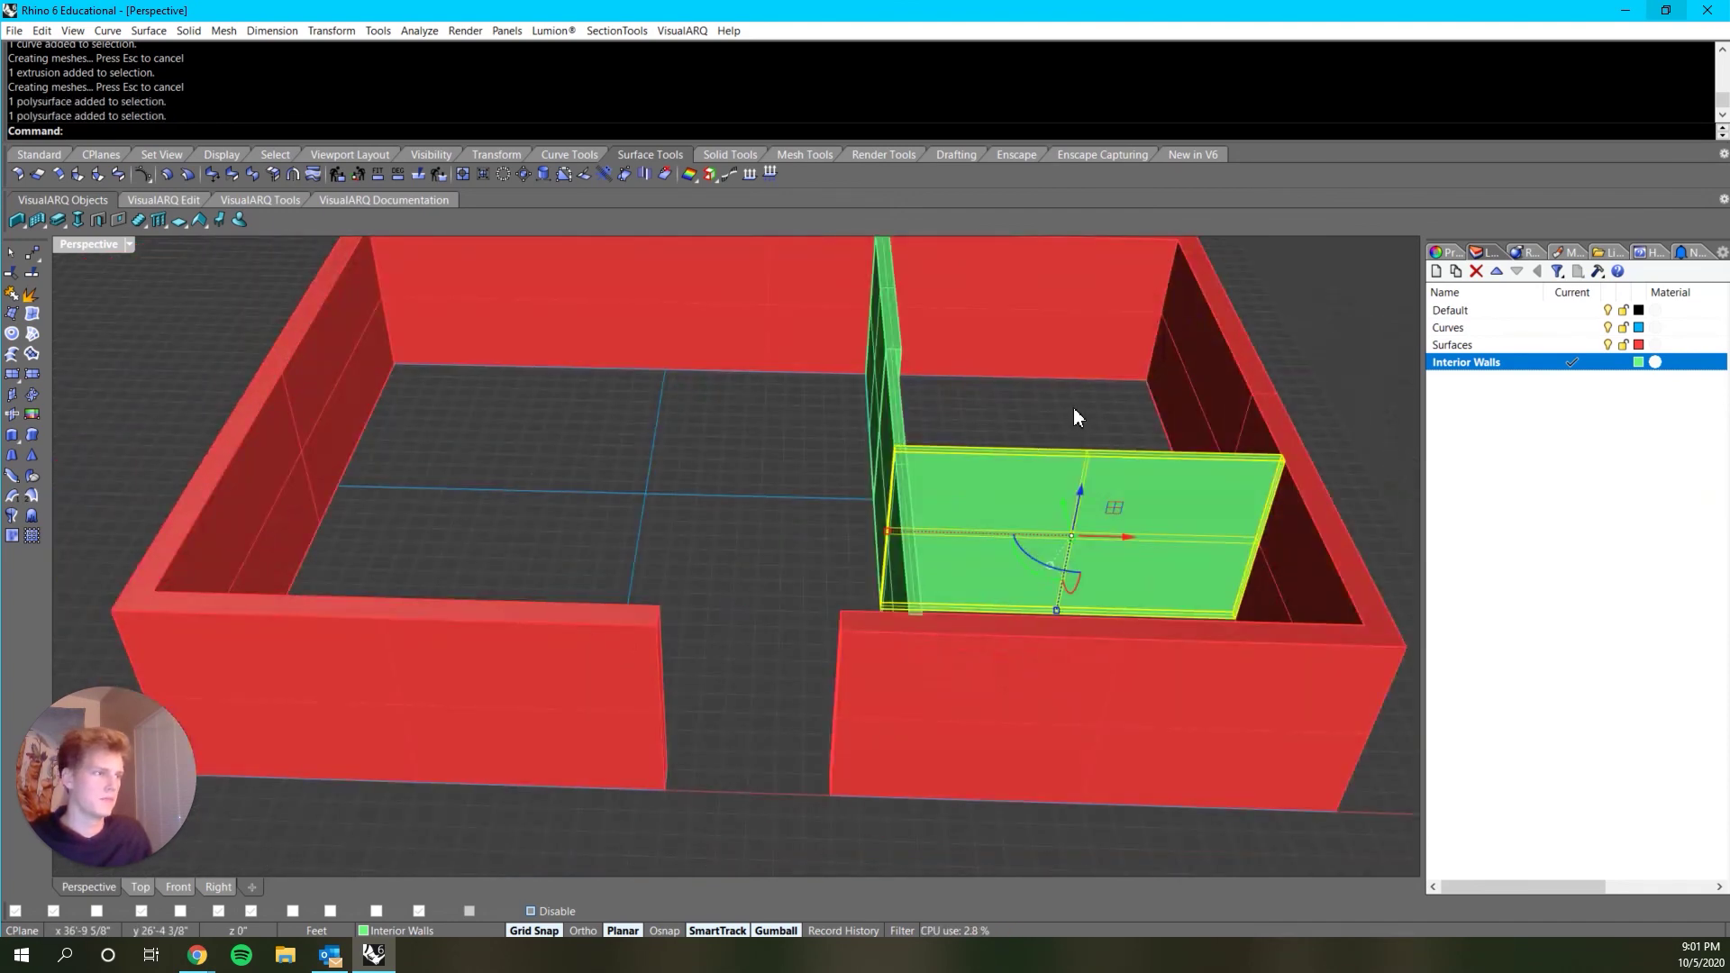
click(1073, 407)
scroll(1073, 407, up, 3)
right_drag(1105, 441, 755, 548)
click(753, 548)
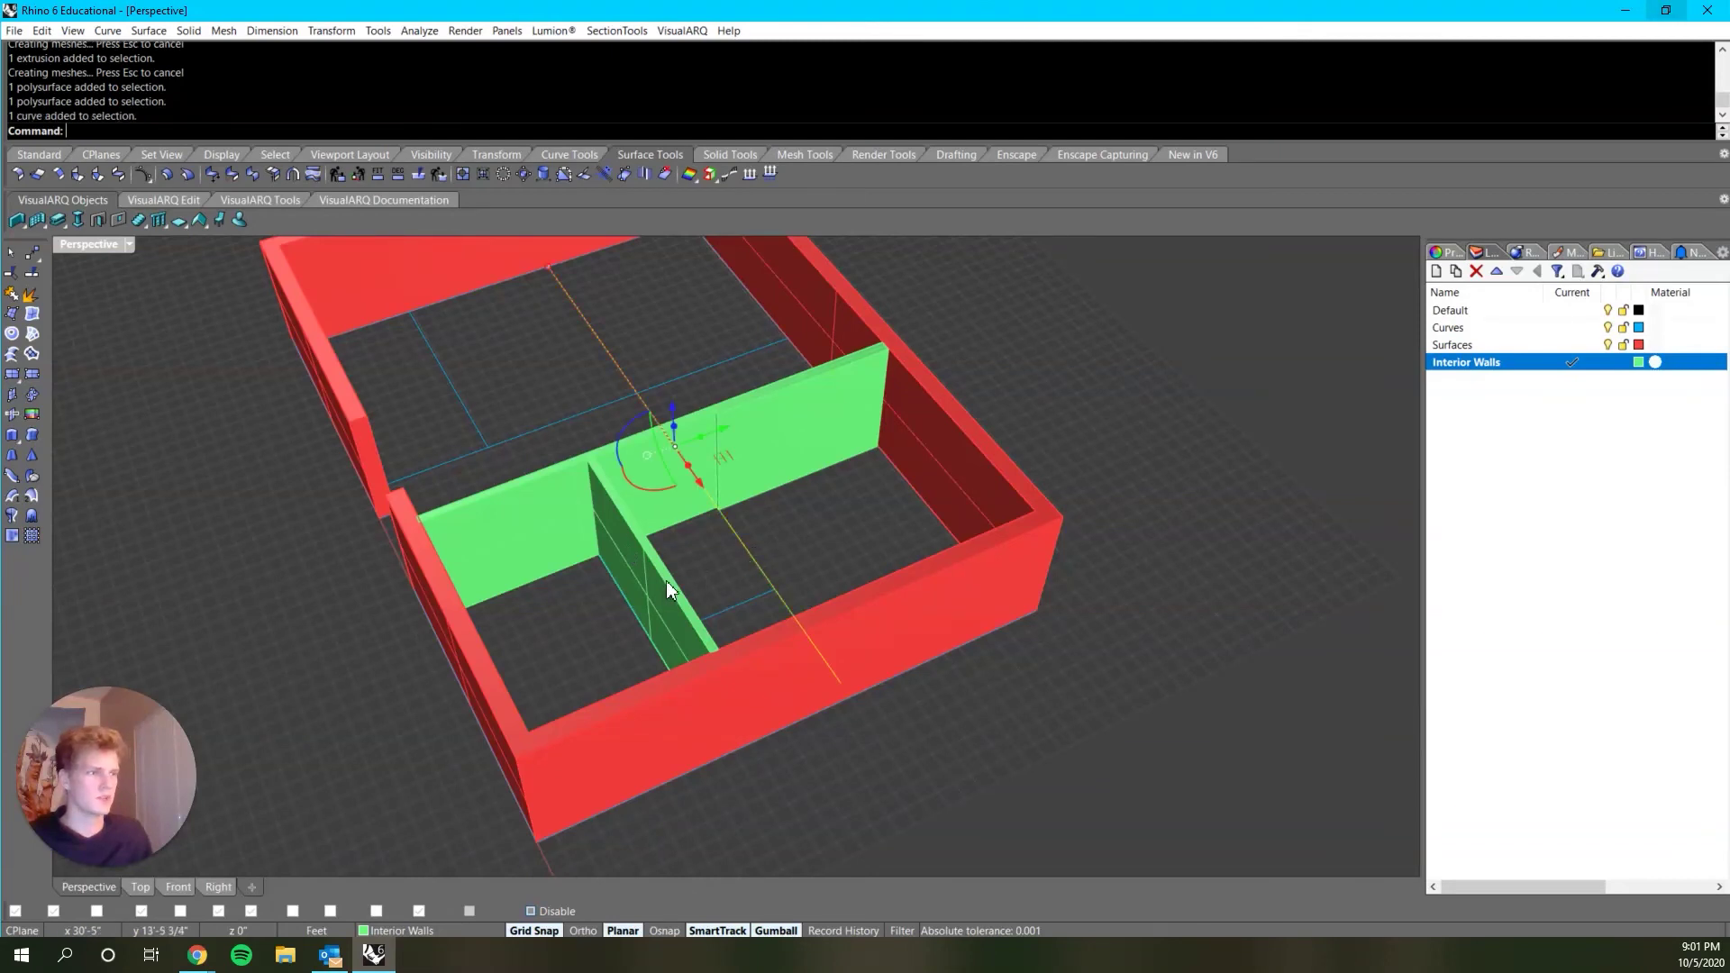
click(667, 580)
scroll(689, 580, up, 3)
click(645, 595)
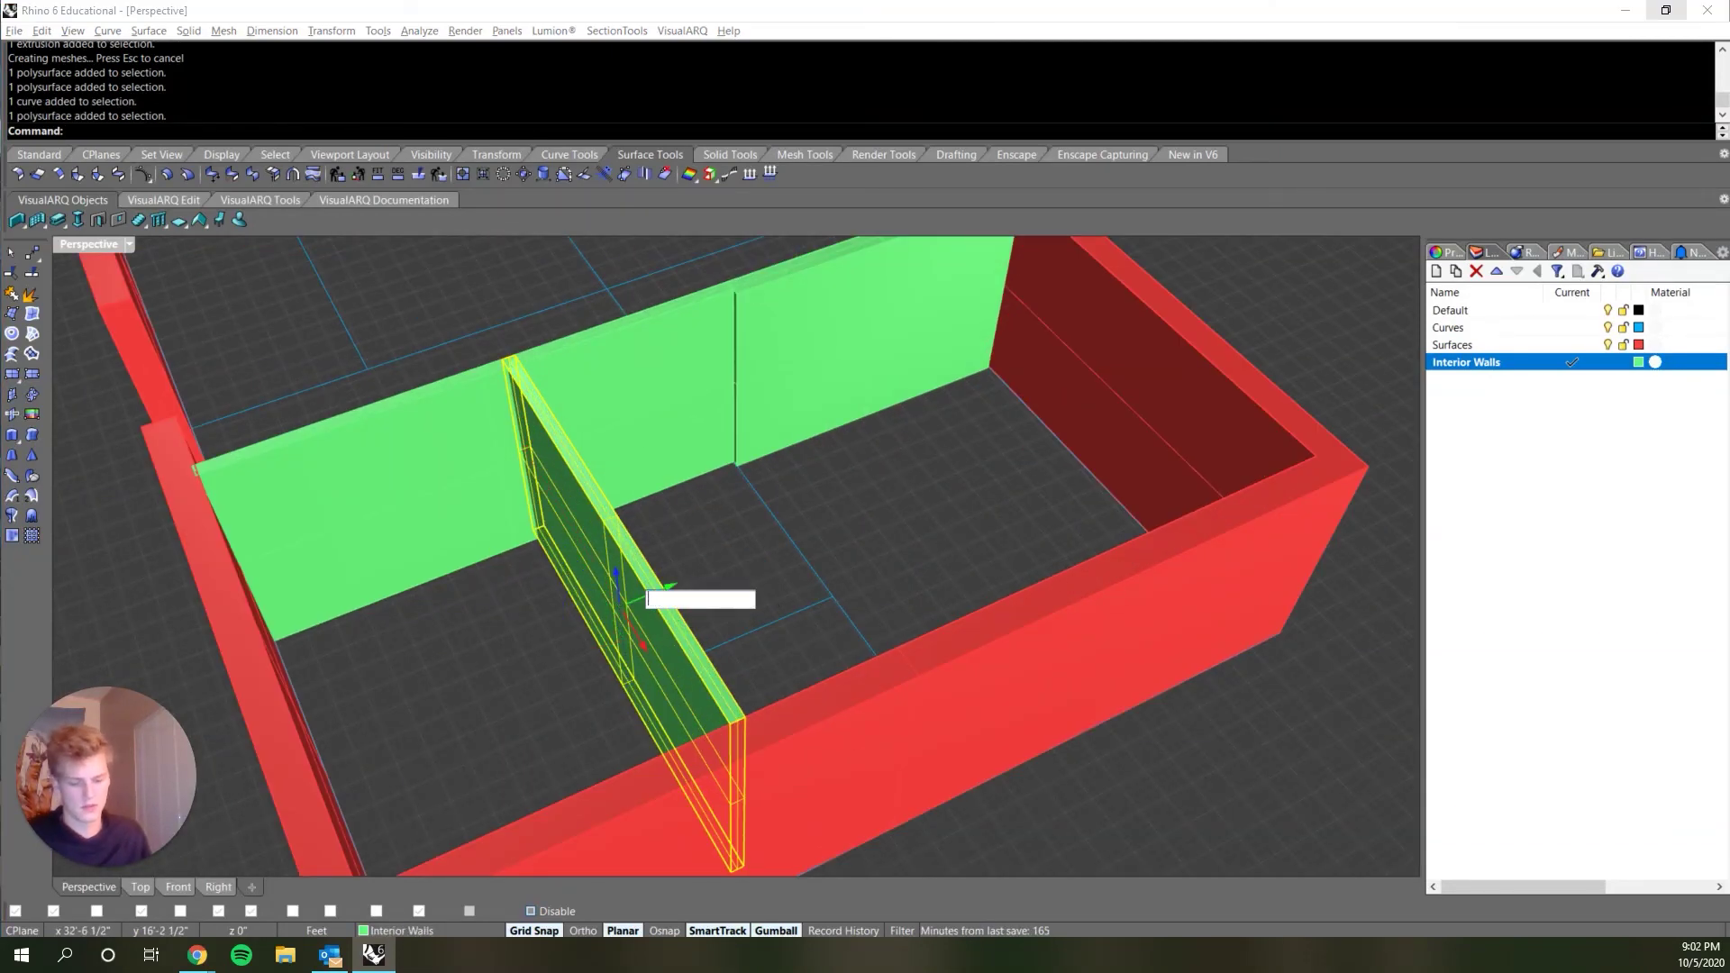
text(9)
key(Return)
Step: Move the copied cross wall slightly forward so its front bottom edge lies on the floor plan curve
scroll(848, 504, up, 5)
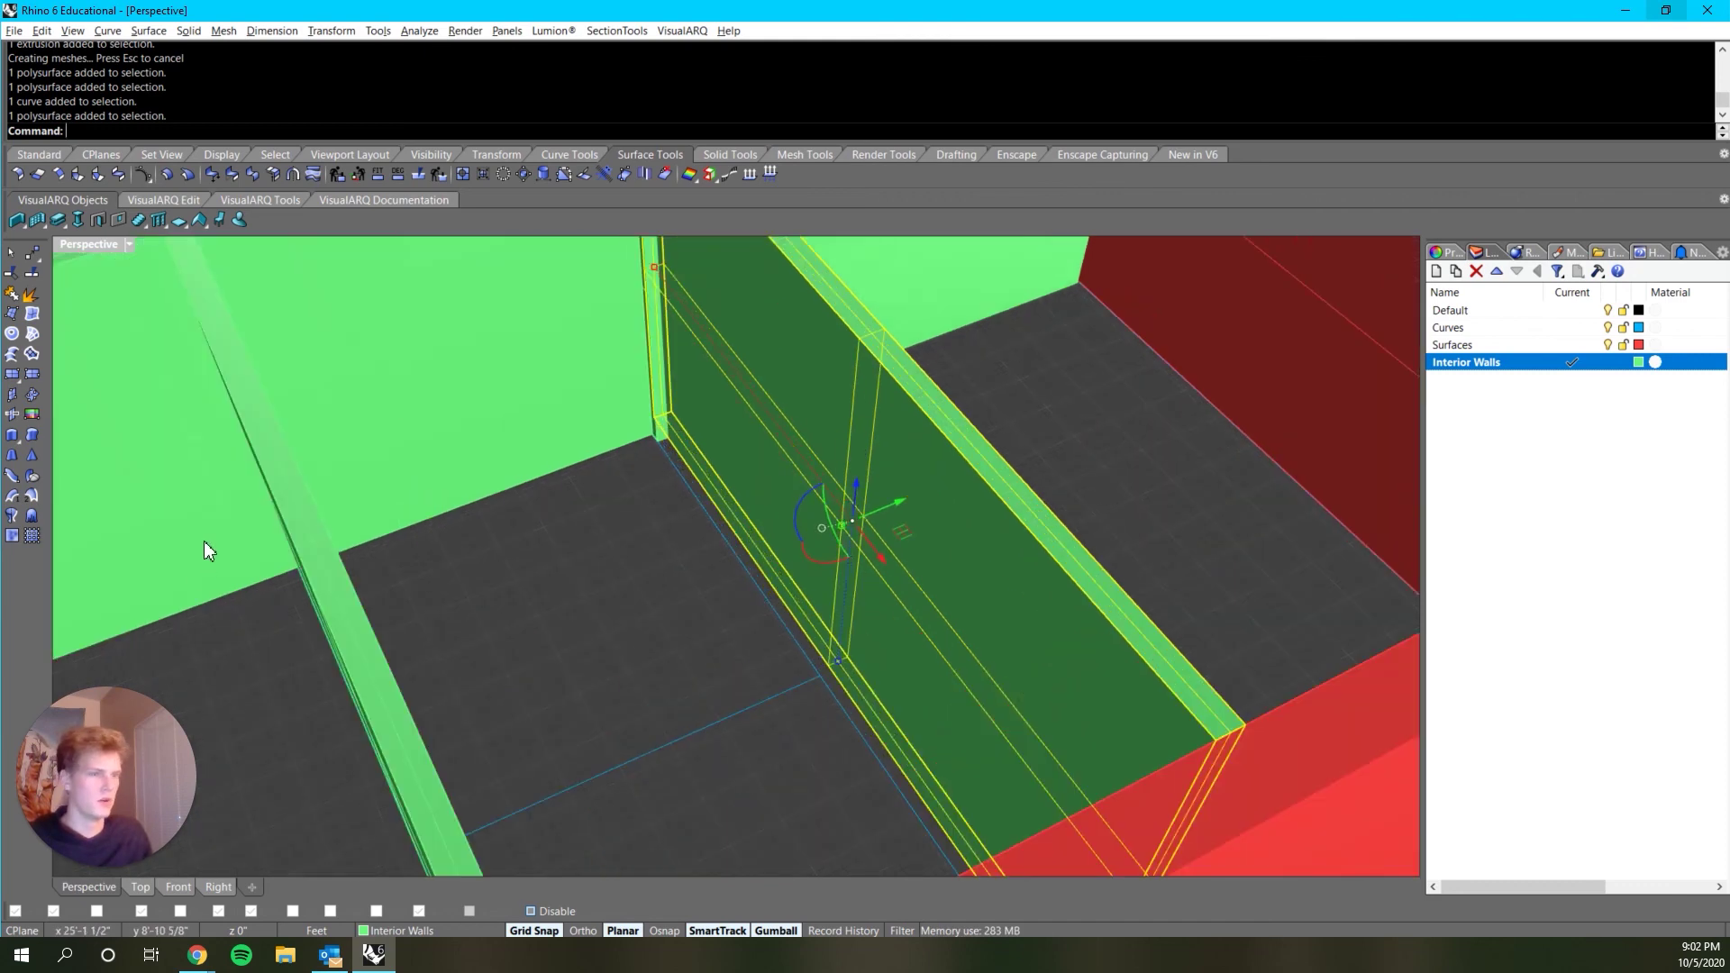
click(34, 431)
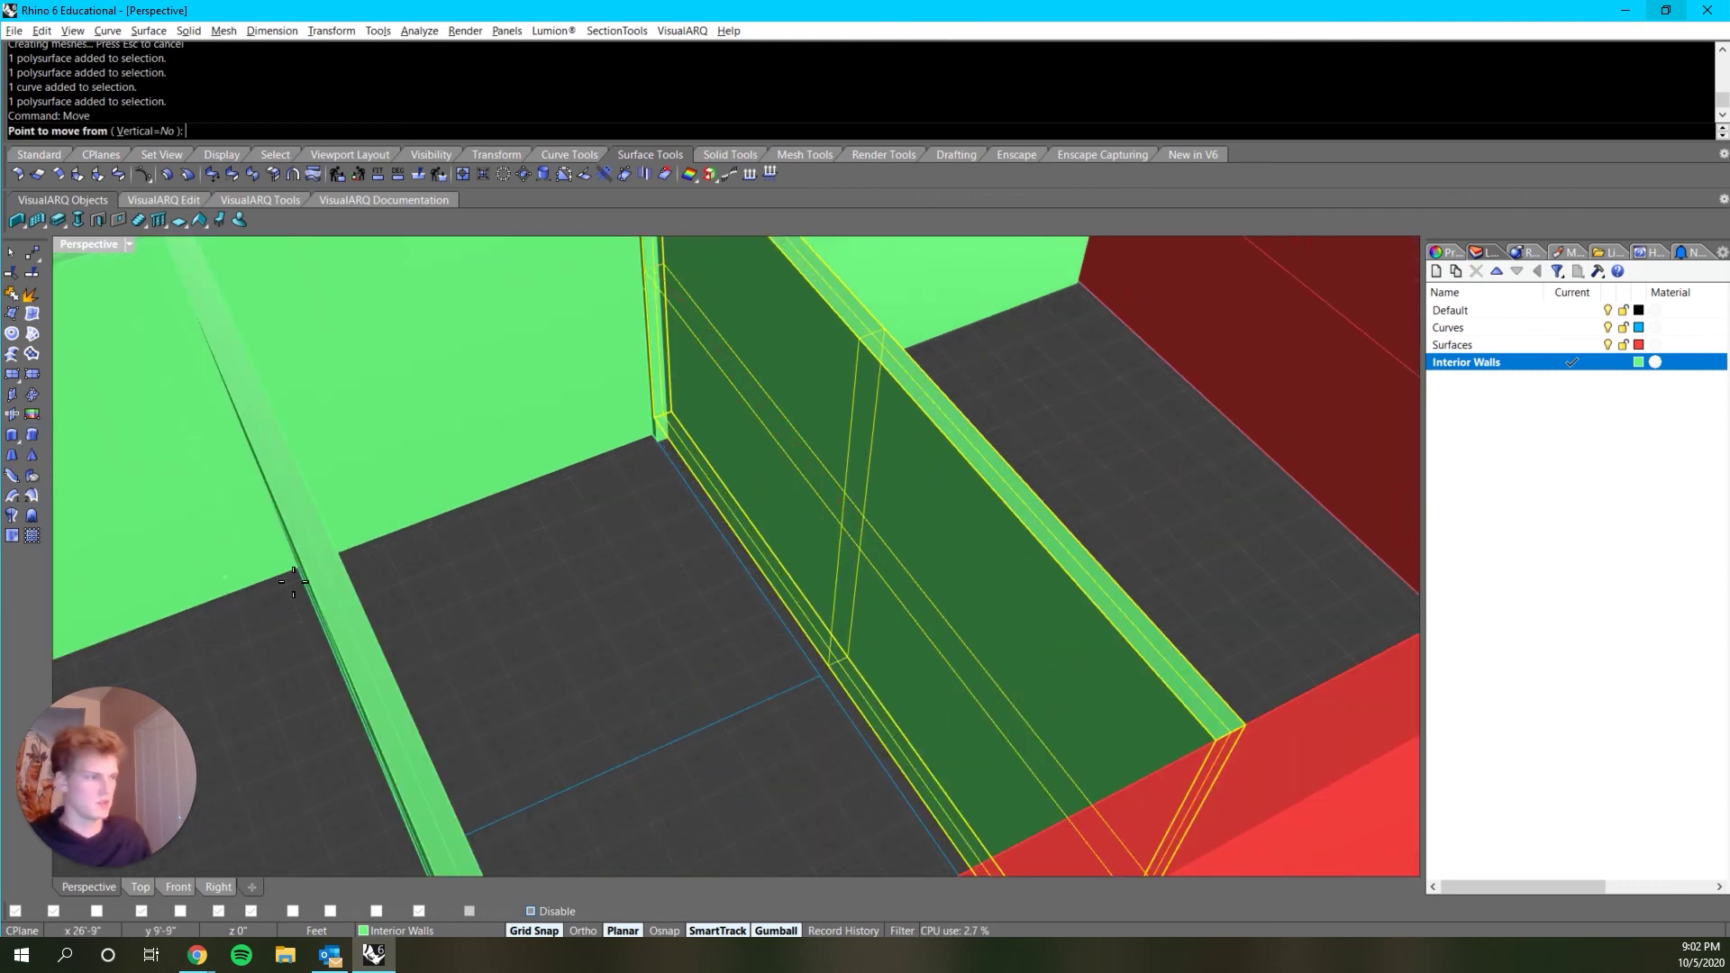
click(865, 747)
click(851, 720)
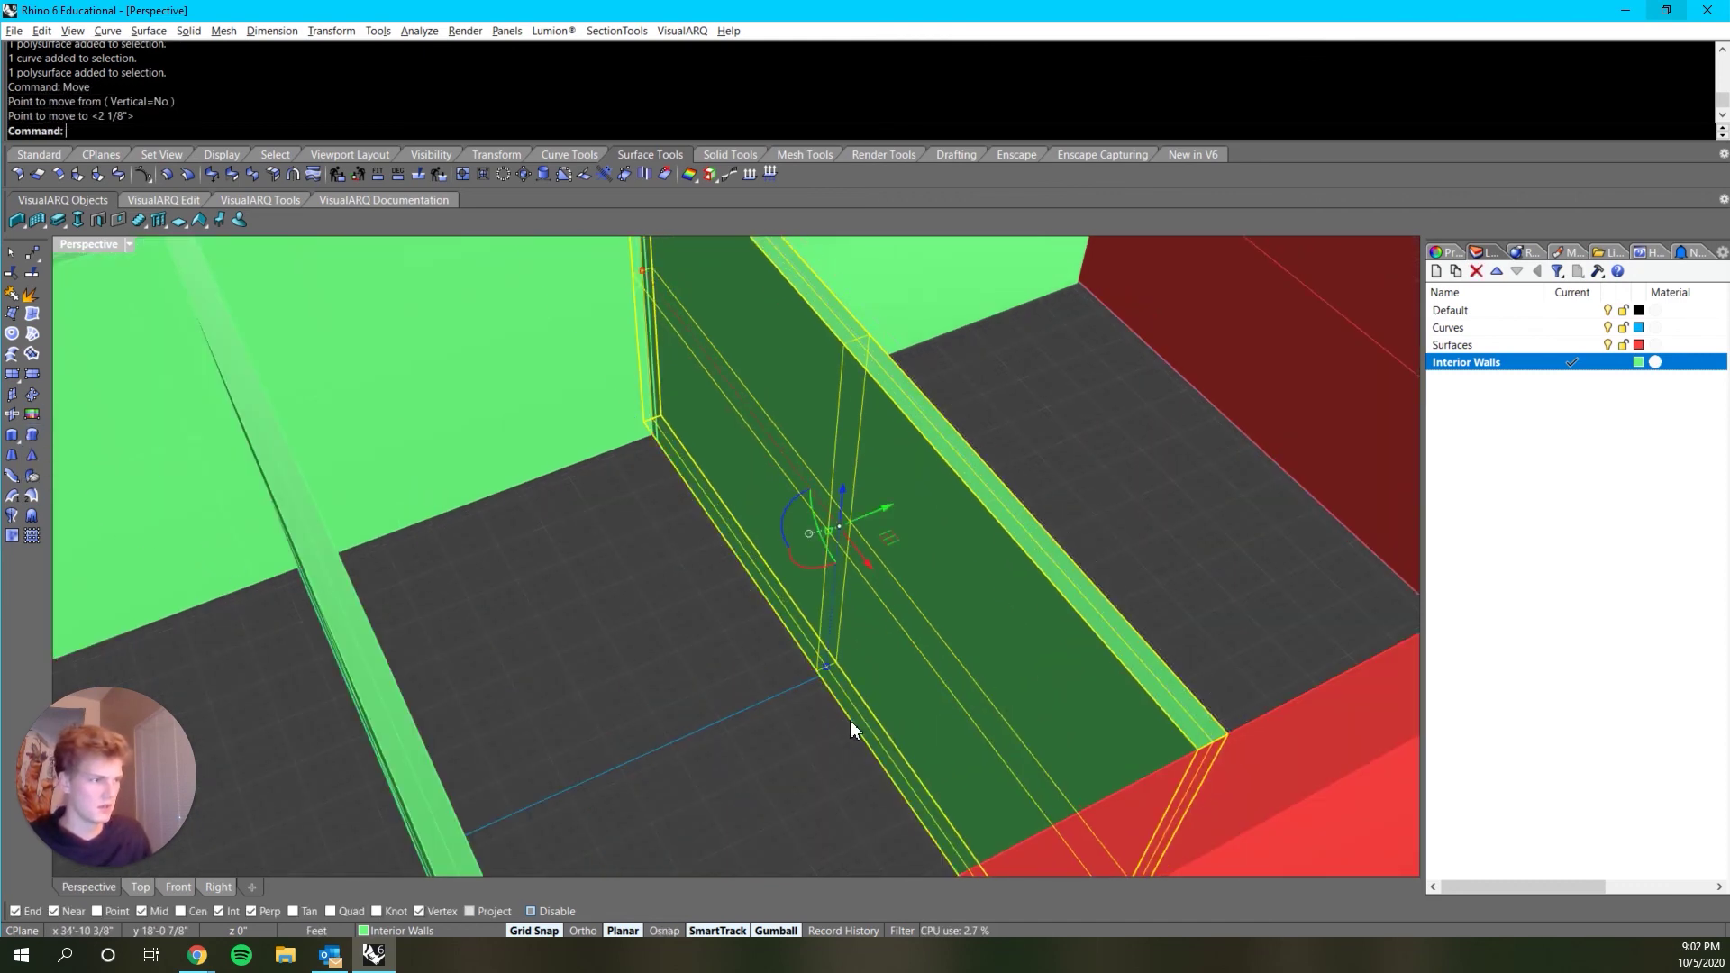
scroll(845, 714, down, 5)
key(Escape)
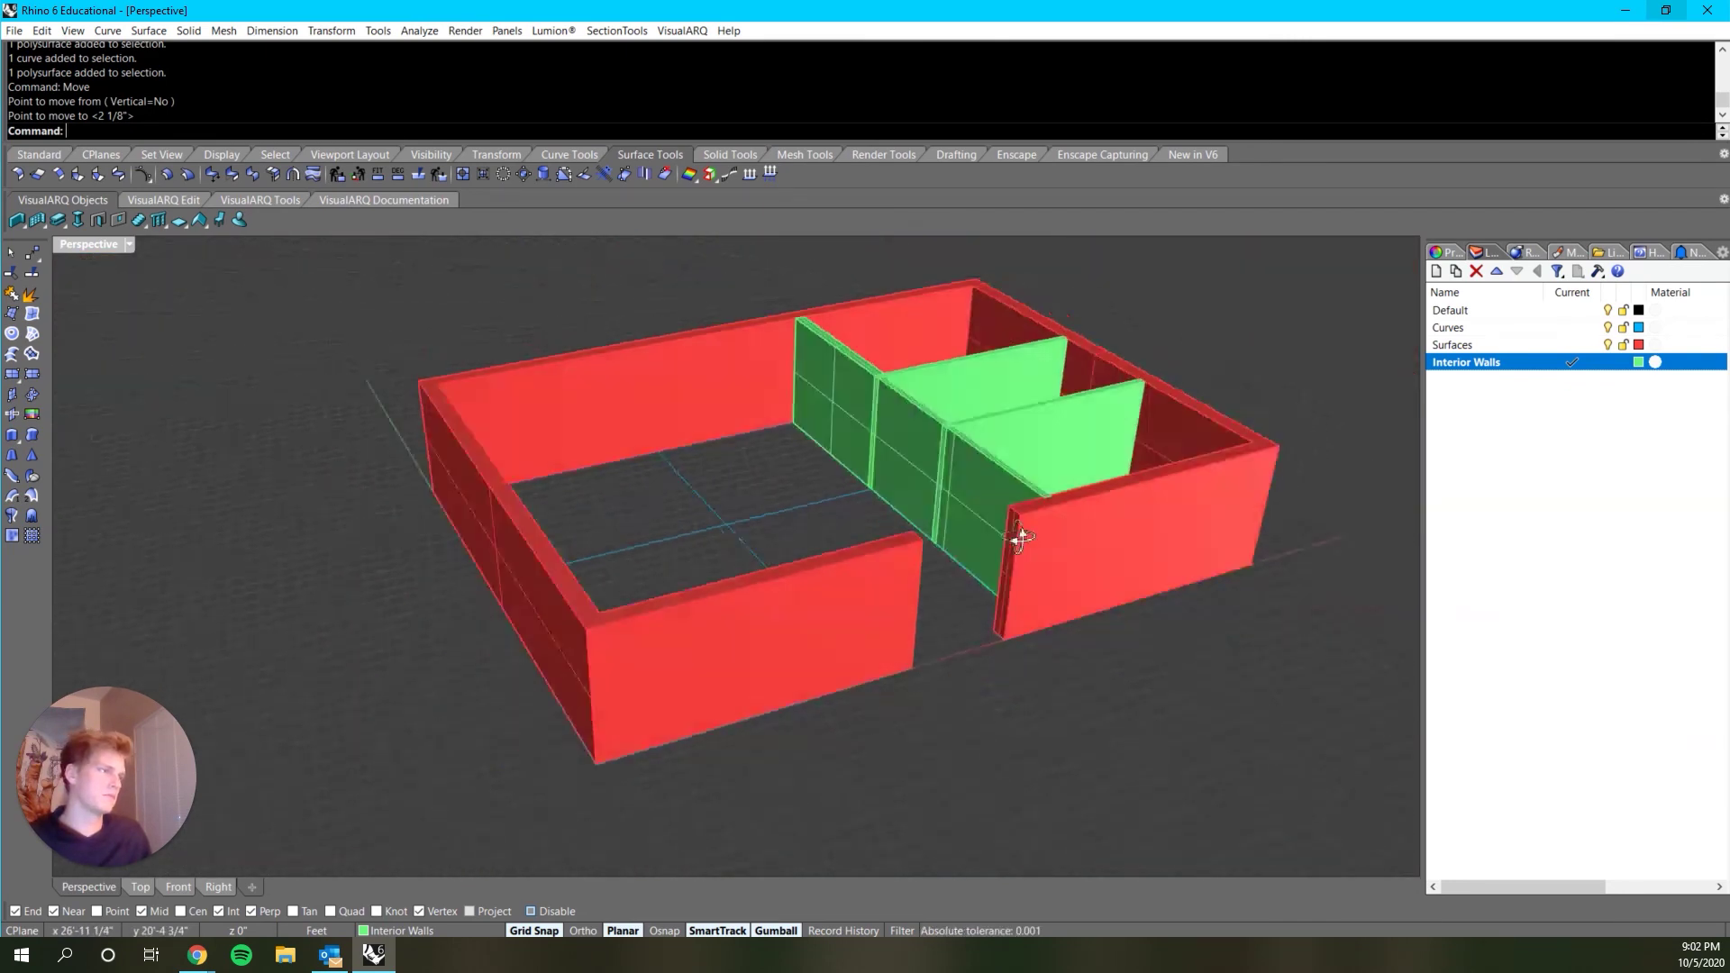